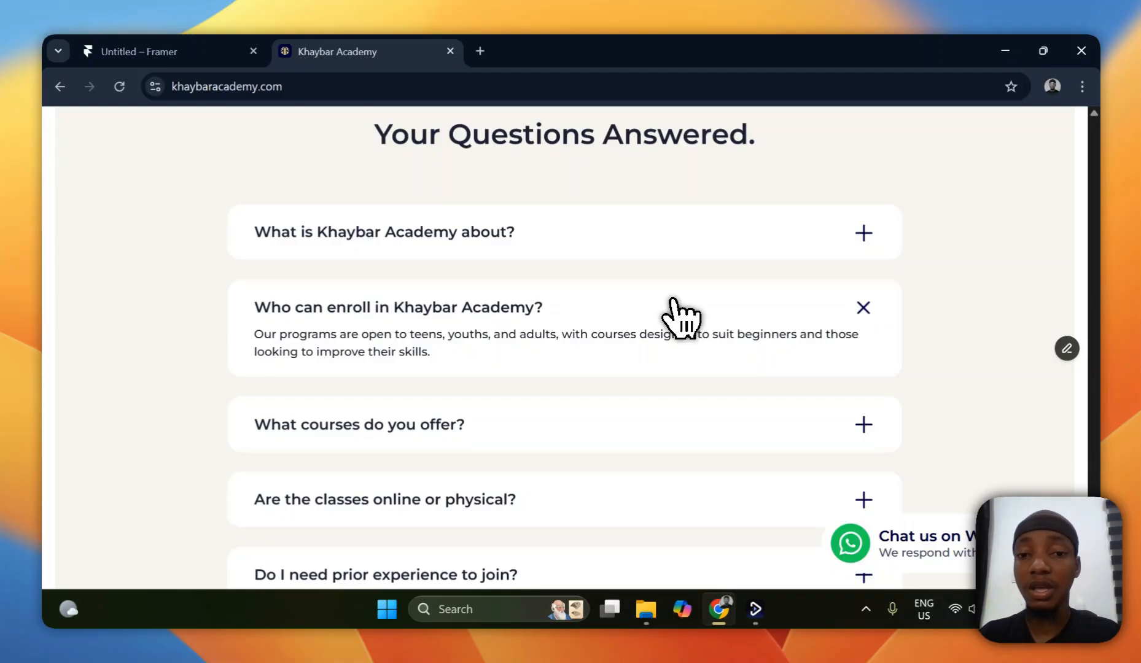
- Expand the FAQ questions on the Khaybar Academy page one after another to examine how the accordion behaves
{"action": "left_click", "coordinate": [765, 443]}
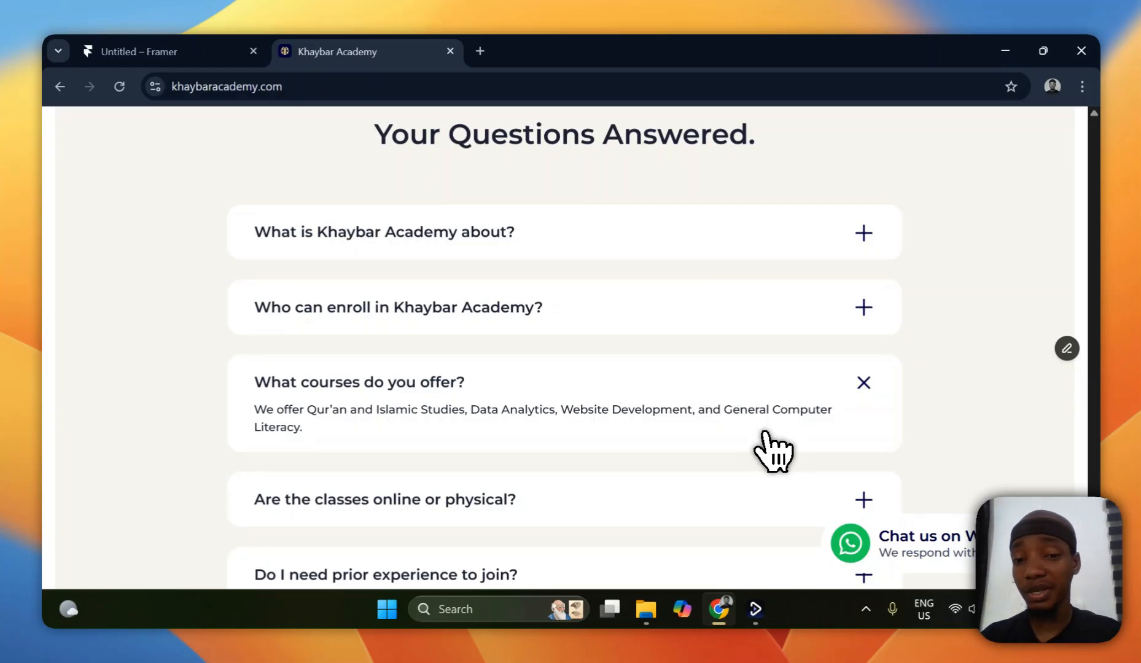
{"action": "left_click", "coordinate": [820, 251]}
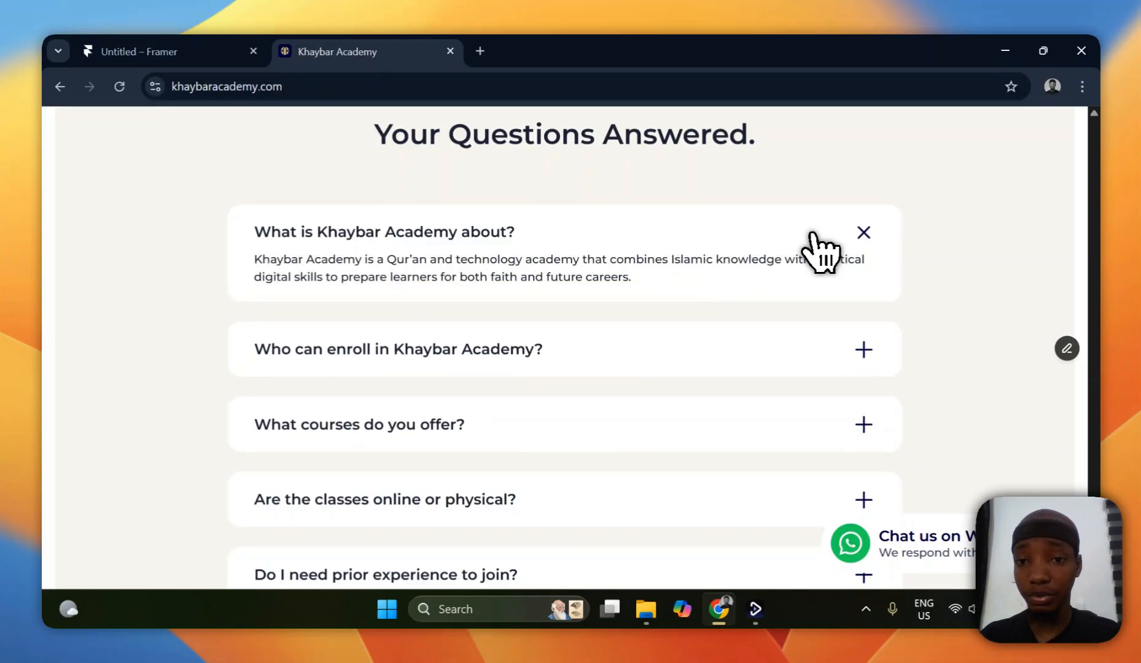
{"action": "left_click", "coordinate": [798, 335]}
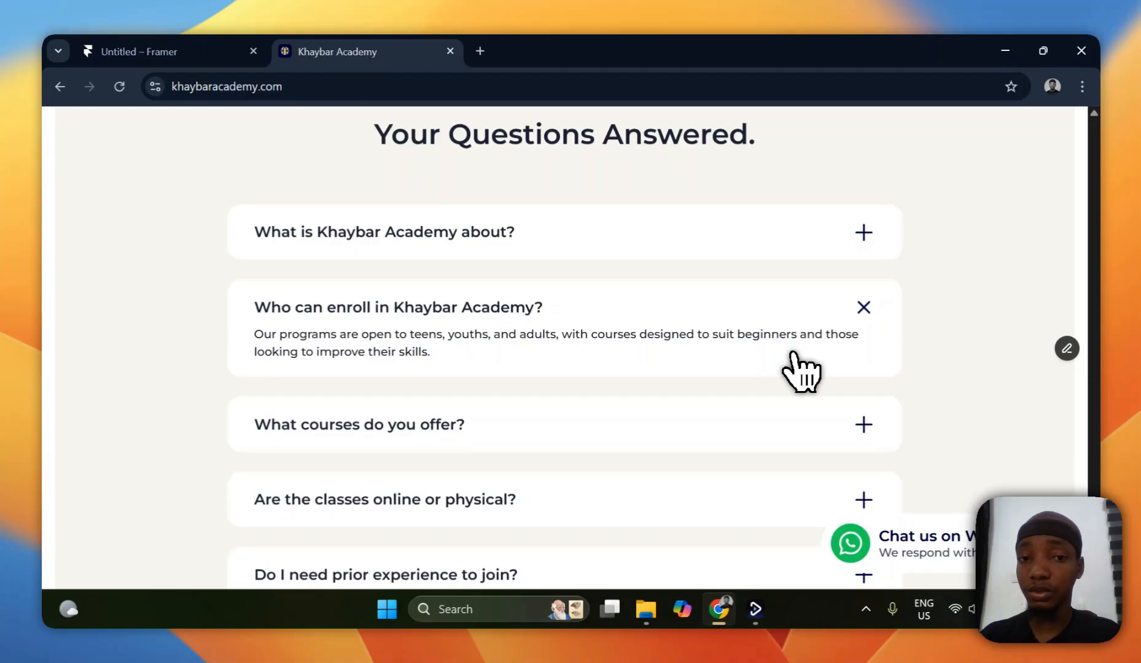
{"action": "left_click", "coordinate": [811, 425]}
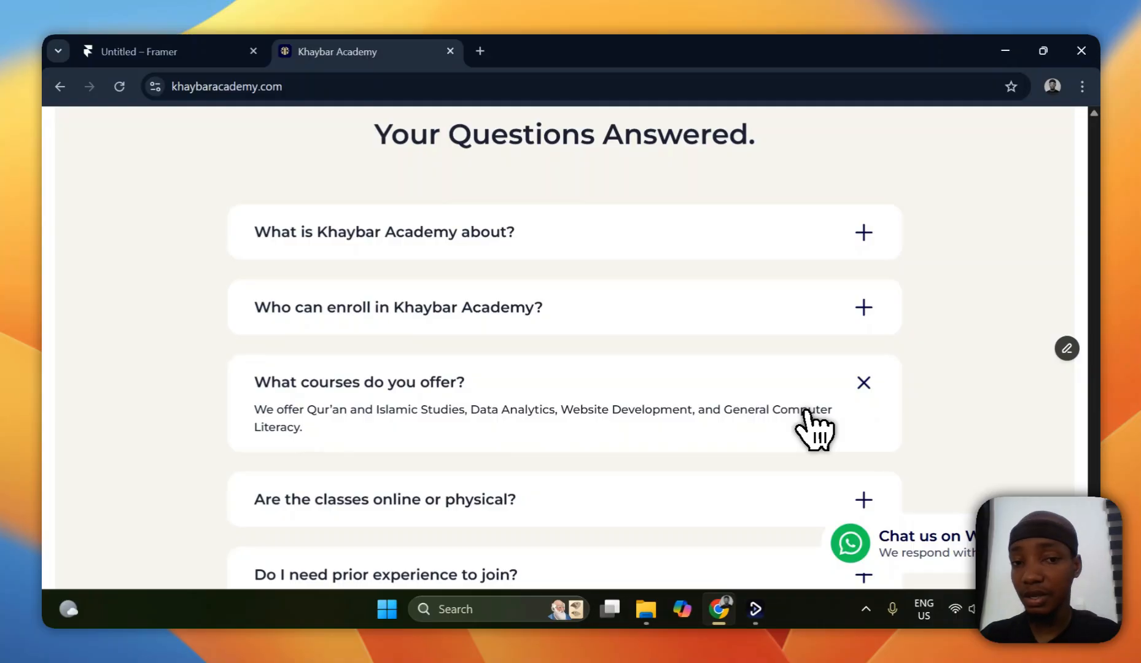
{"action": "left_click", "coordinate": [794, 509]}
{"action": "scroll", "coordinate": [789, 500], "scroll_direction": "down", "scroll_amount": 1}
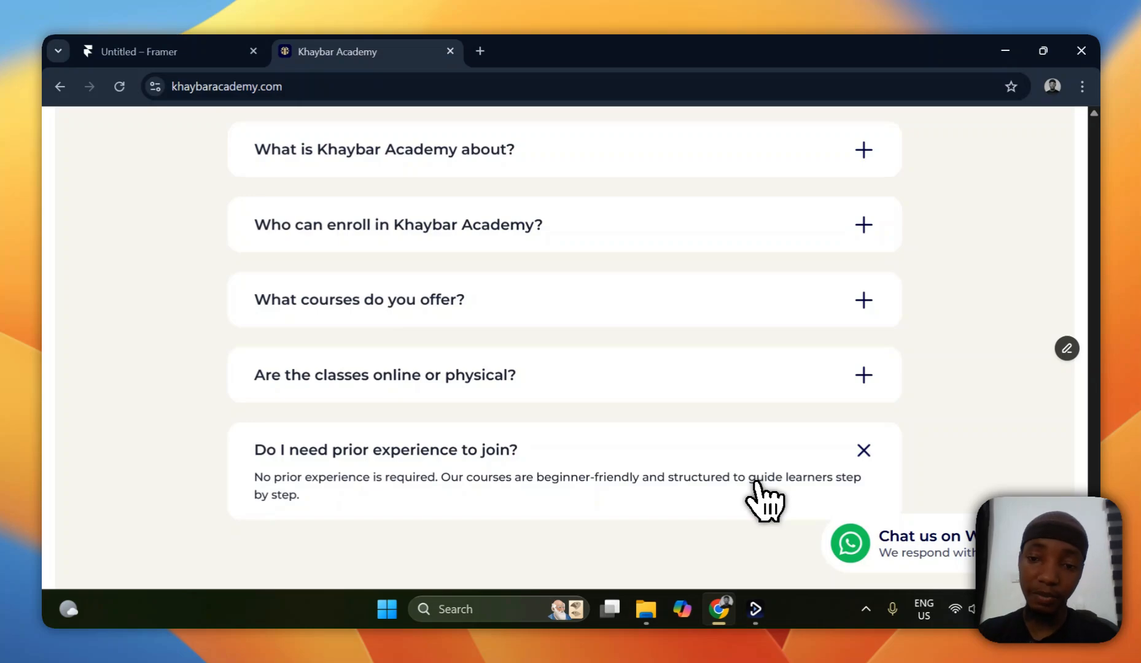
- Look over the rest of the Khaybar Academy home page from the FAQ section back up to the hero
{"action": "scroll", "coordinate": [768, 467], "scroll_direction": "up", "scroll_amount": 4}
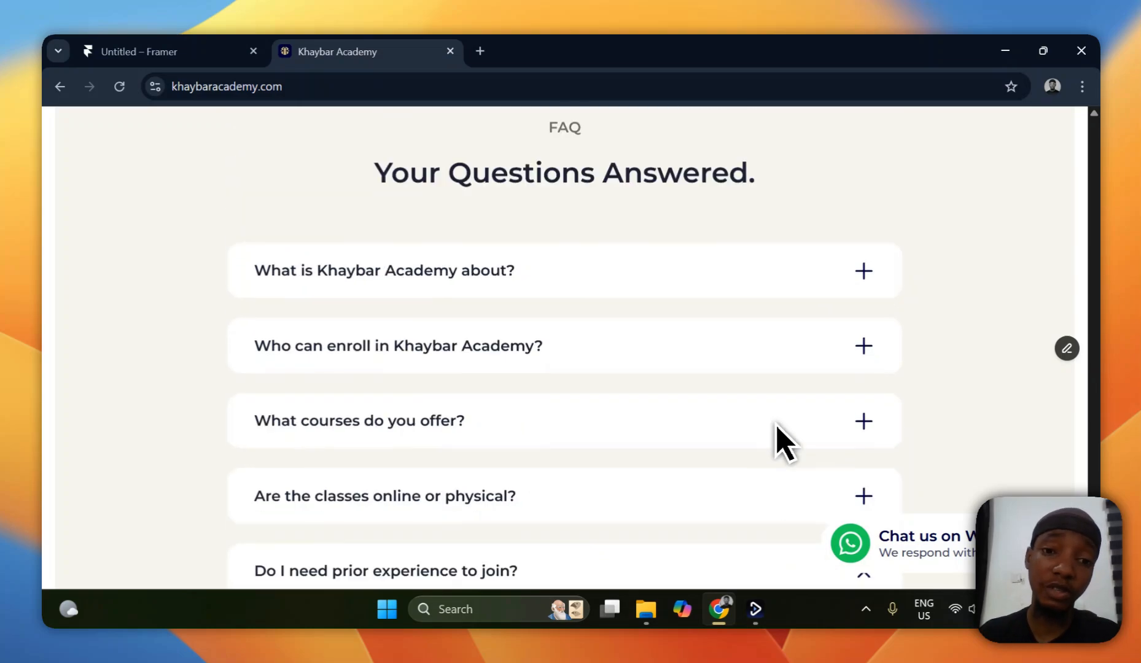
{"action": "scroll", "coordinate": [774, 429], "scroll_direction": "up", "scroll_amount": 10}
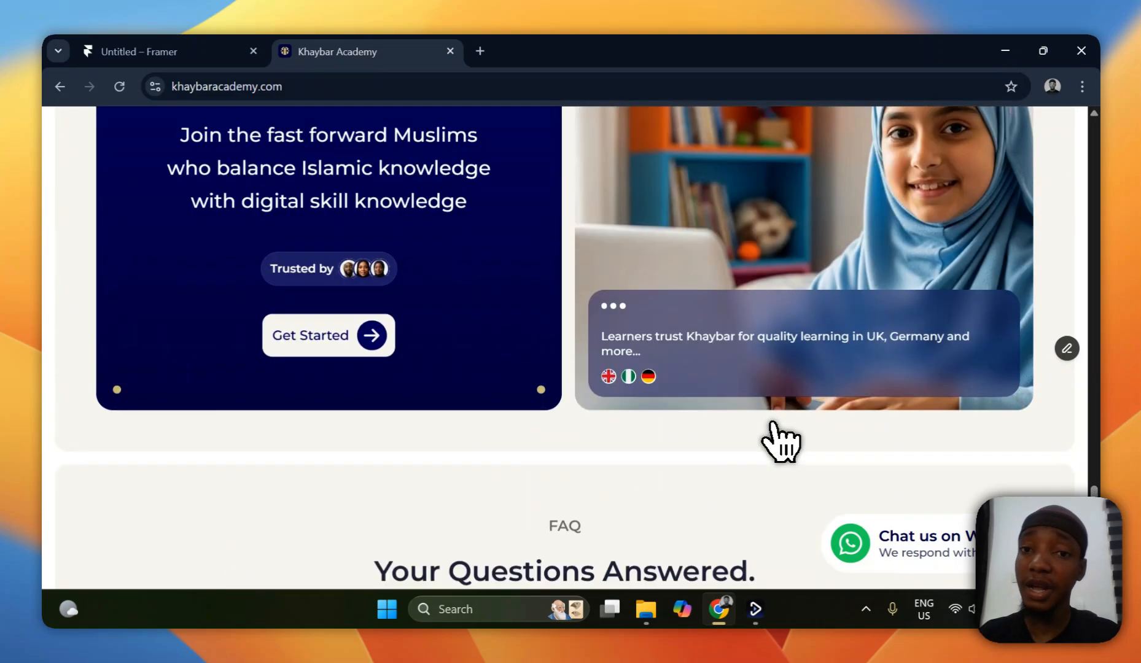
{"action": "scroll", "coordinate": [779, 441], "scroll_direction": "up", "scroll_amount": 12}
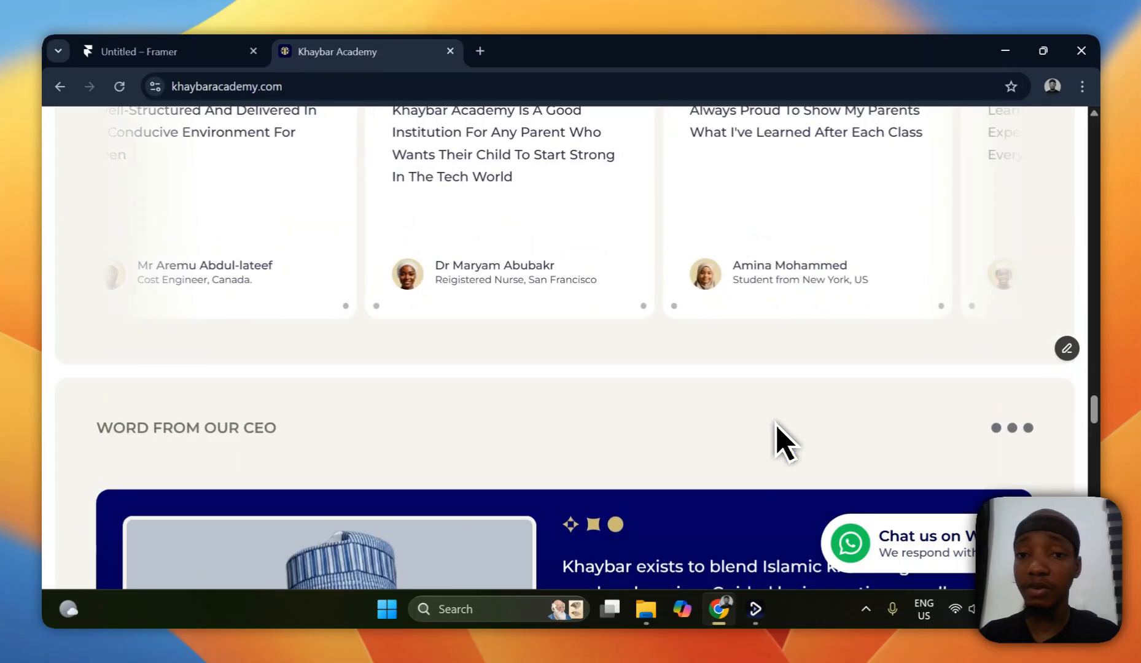
{"action": "scroll", "coordinate": [785, 441], "scroll_direction": "up", "scroll_amount": 10}
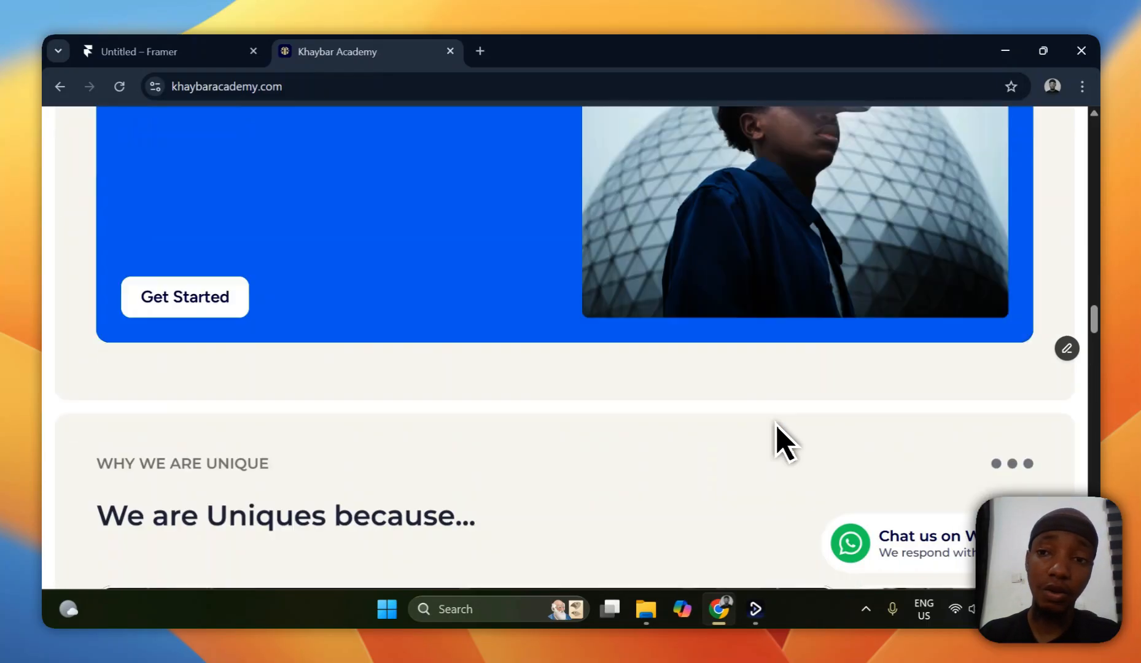
{"action": "scroll", "coordinate": [781, 441], "scroll_direction": "up", "scroll_amount": 10}
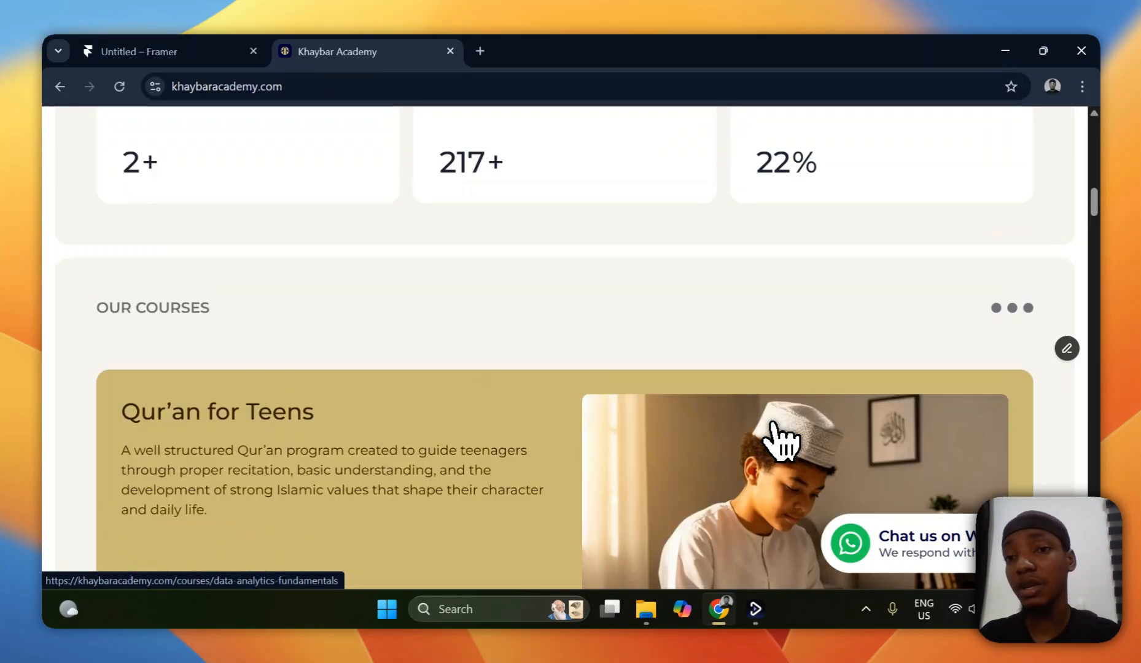
{"action": "scroll", "coordinate": [778, 441], "scroll_direction": "up", "scroll_amount": 5}
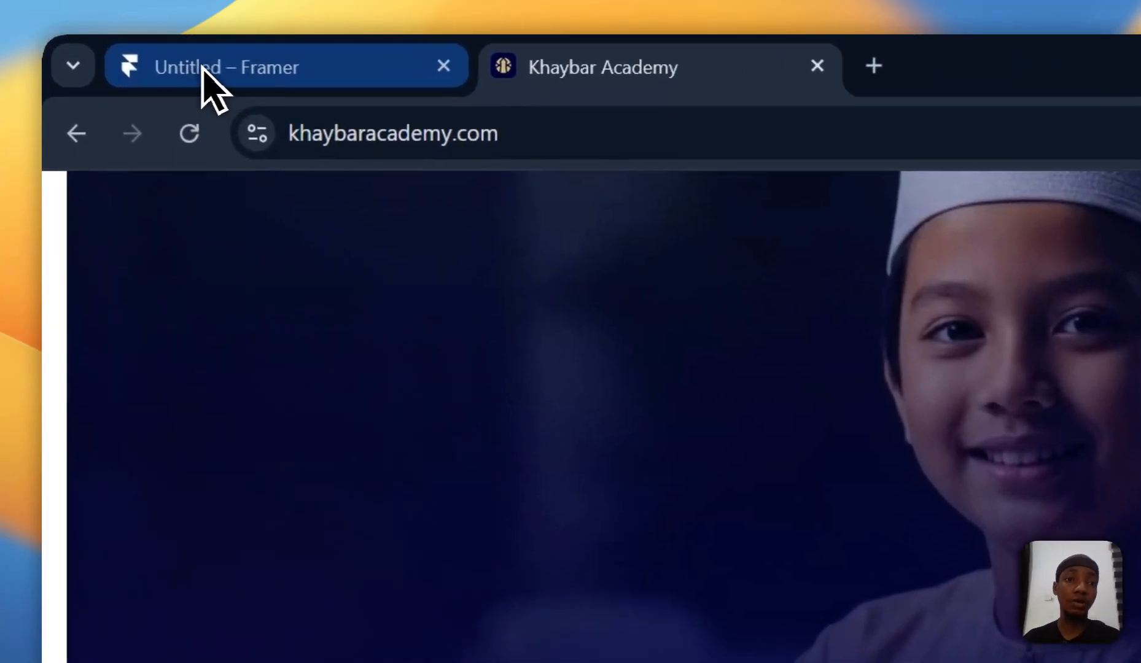
- Switch to the Untitled Framer project and delete the existing list of FAQ questions below the heading
{"action": "left_click", "coordinate": [126, 54]}
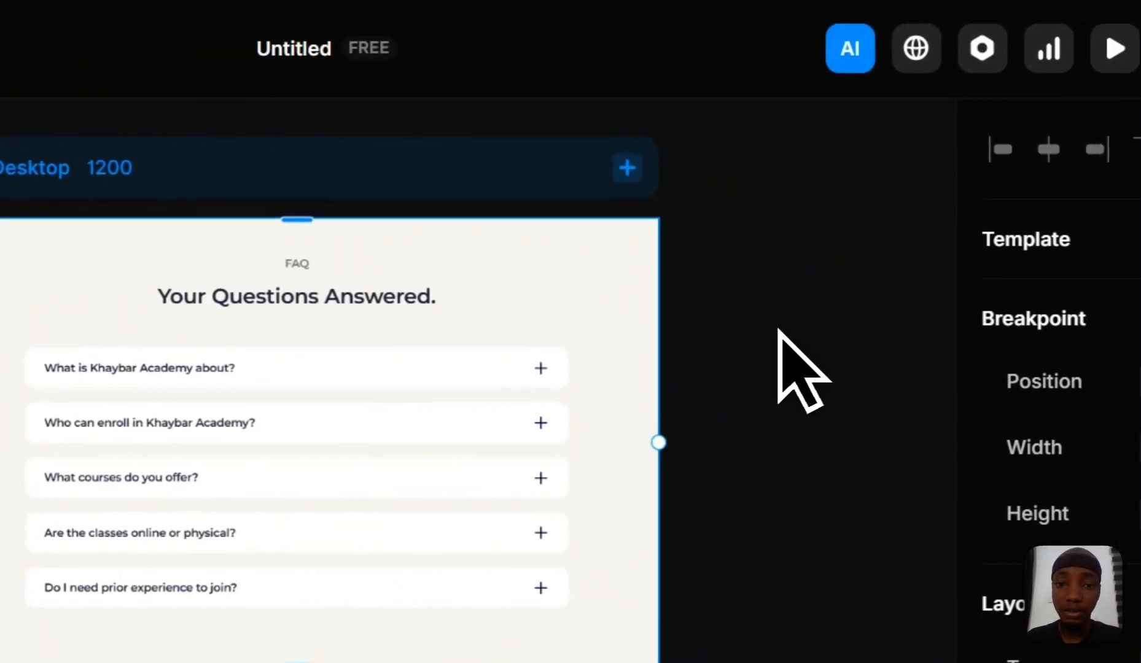
{"action": "left_click", "coordinate": [779, 331]}
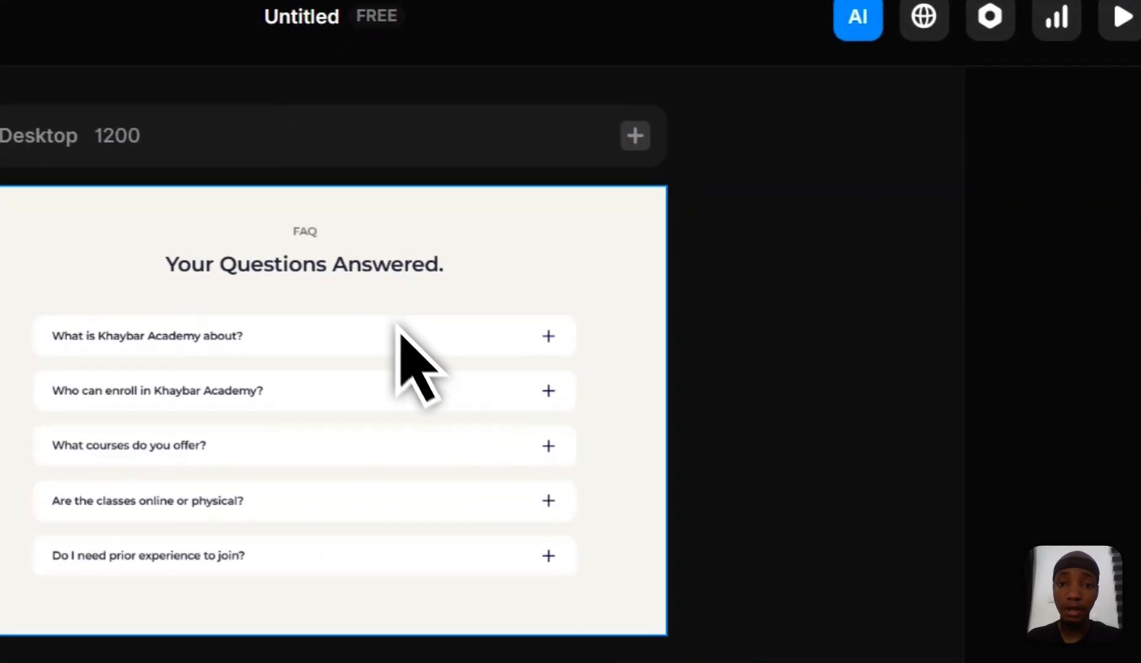
{"action": "left_click", "coordinate": [421, 264]}
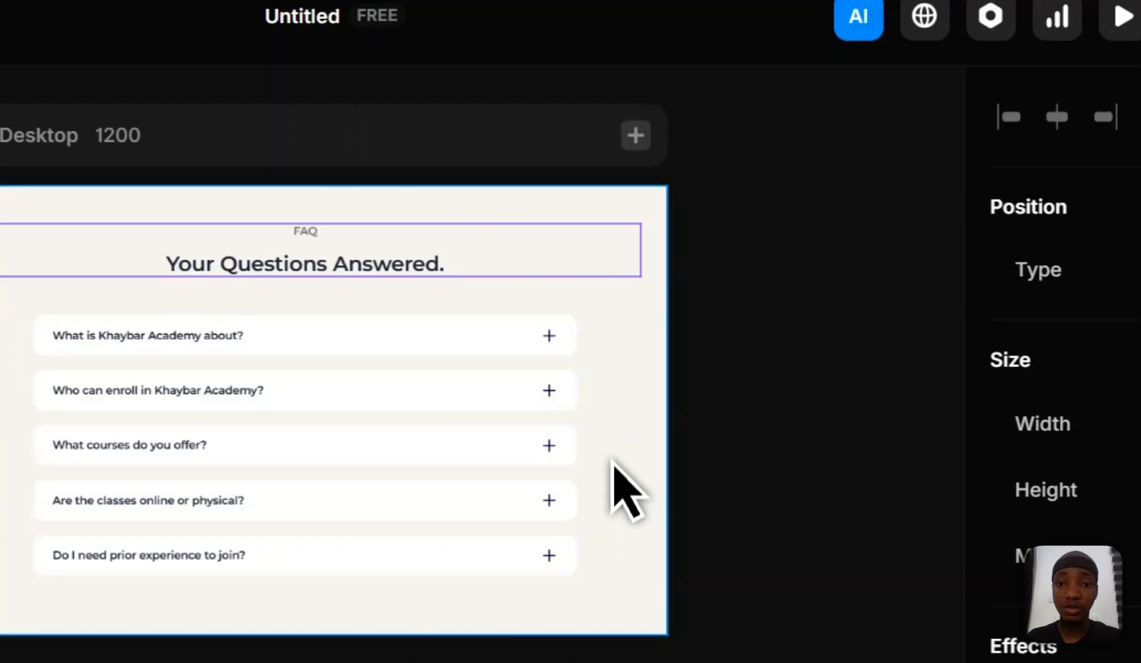
{"action": "left_click", "coordinate": [382, 369]}
{"action": "key", "text": "BackSpace"}
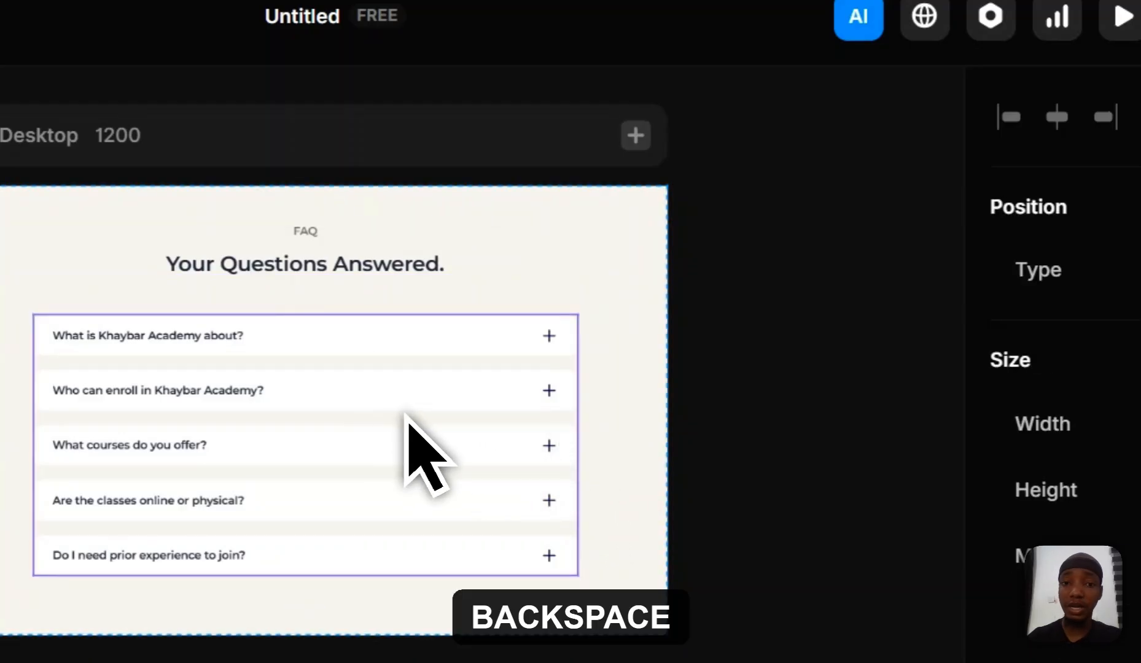
- Add the text "Question" below the "Your Questions Answered." heading and wrap it in a full-width stack
{"action": "left_click", "coordinate": [428, 313]}
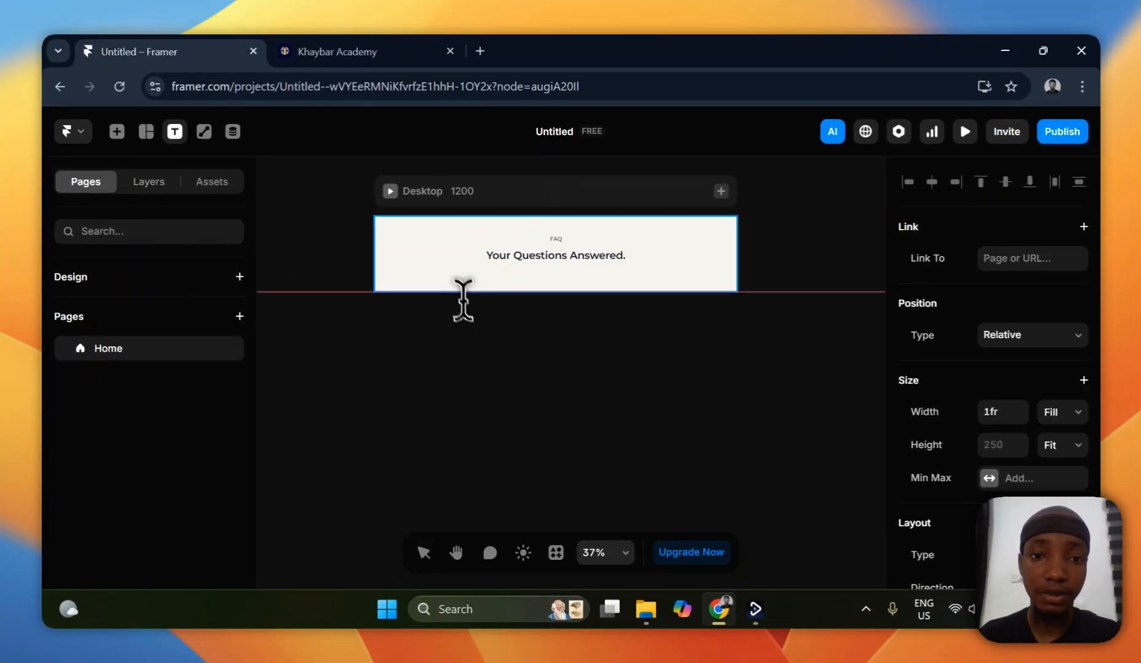
{"action": "left_click", "coordinate": [453, 270]}
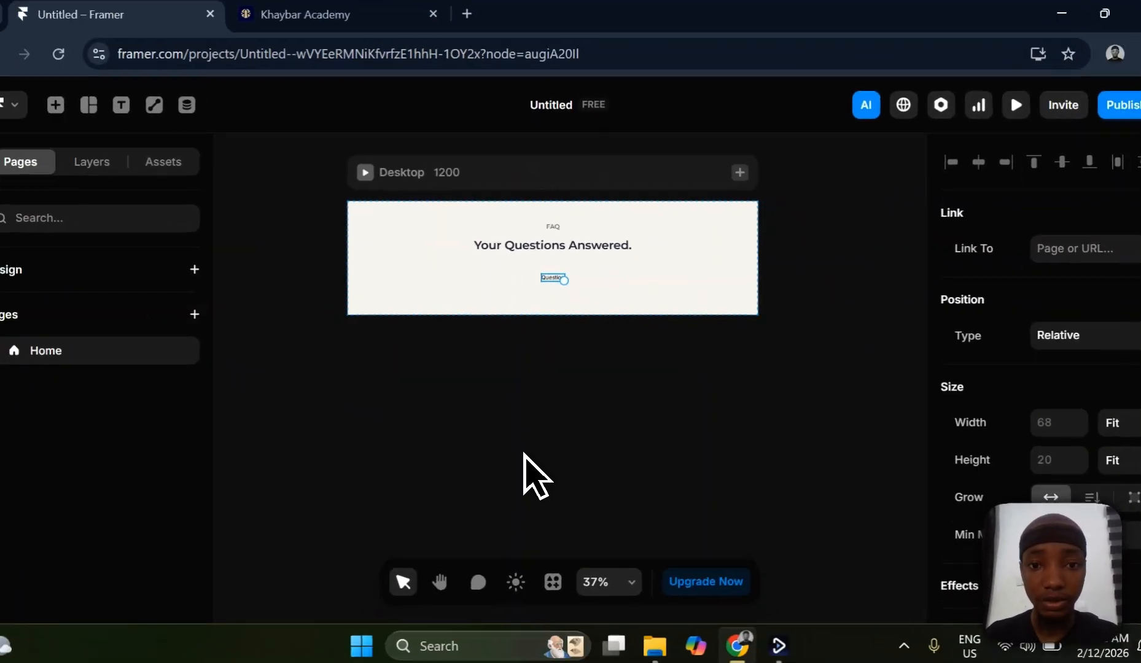
{"action": "key", "text": "shift+a"}
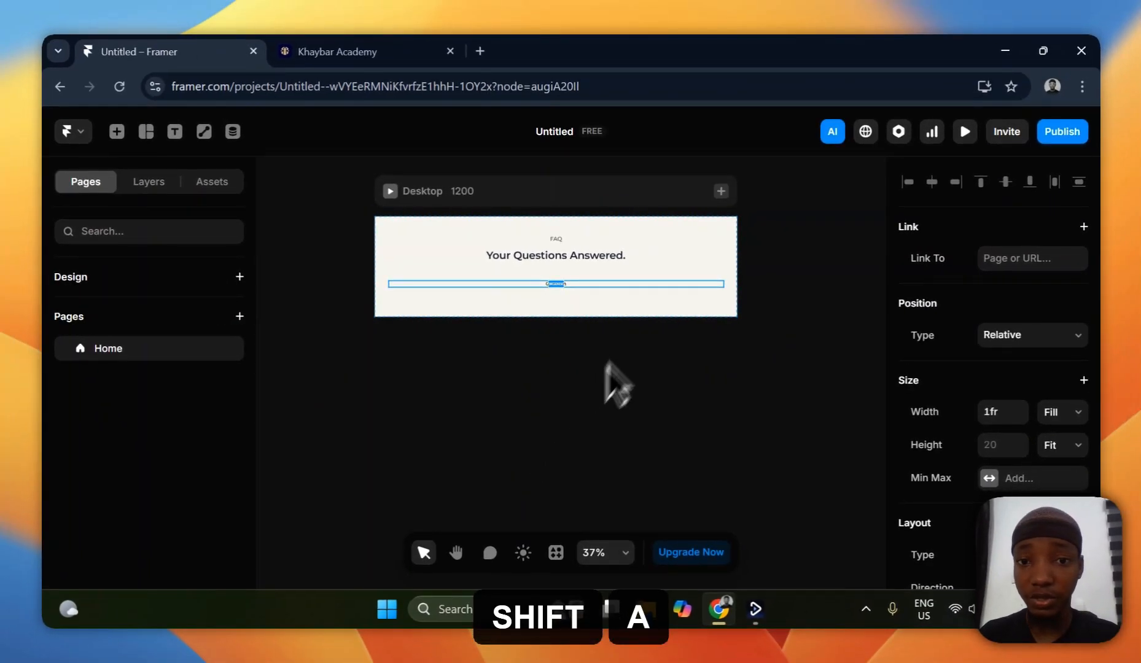
- Set the question stack's distribution to Start and its padding to 20
{"action": "scroll", "coordinate": [992, 399], "scroll_direction": "down", "scroll_amount": 4}
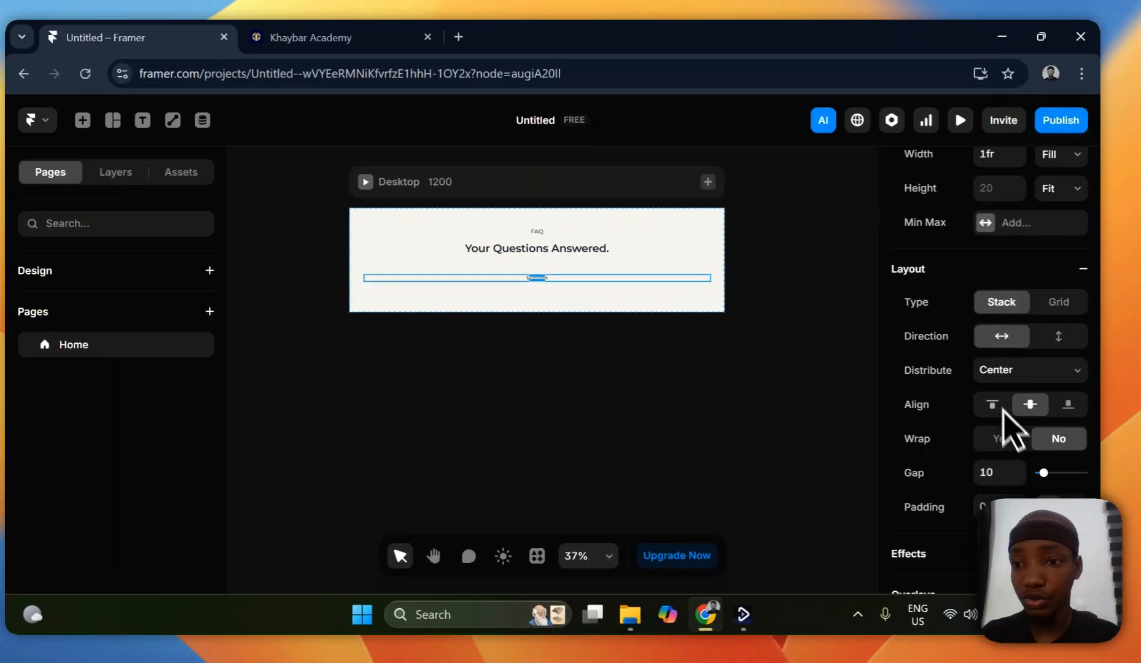
{"action": "left_click", "coordinate": [943, 369]}
{"action": "left_click", "coordinate": [896, 344]}
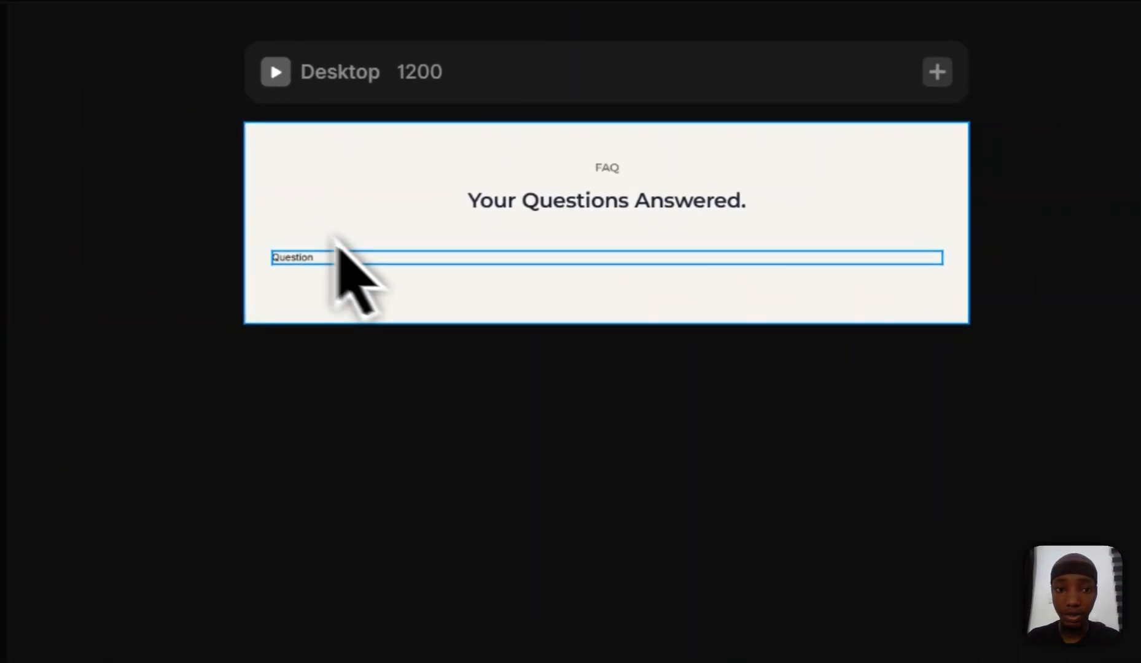
{"action": "scroll", "coordinate": [1068, 437], "scroll_direction": "down", "scroll_amount": 2}
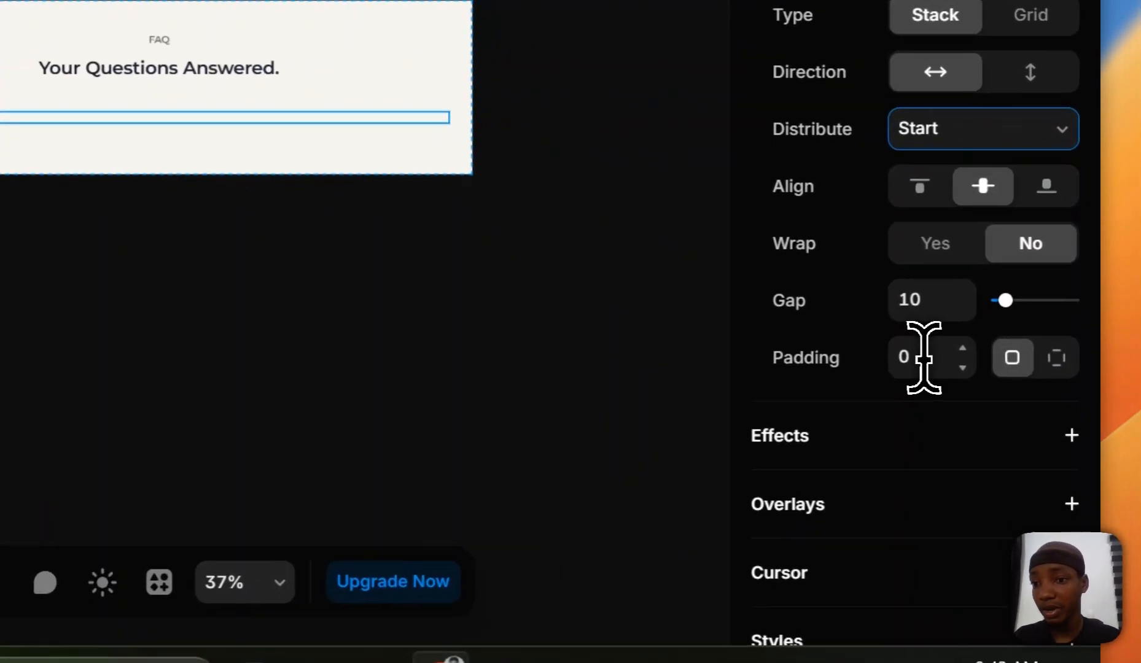
{"action": "left_click", "coordinate": [995, 420]}
{"action": "type", "text": "20"}
{"action": "key", "text": "Return"}
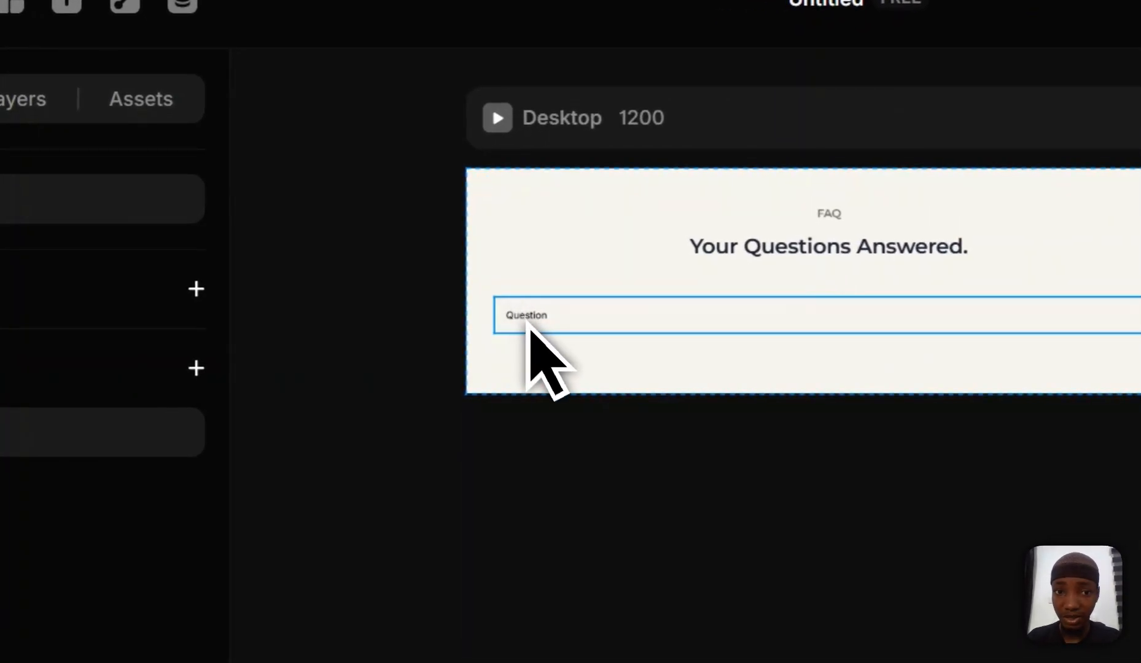
- Change the font of the "Question" text to Montserrat
{"action": "left_click", "coordinate": [528, 326]}
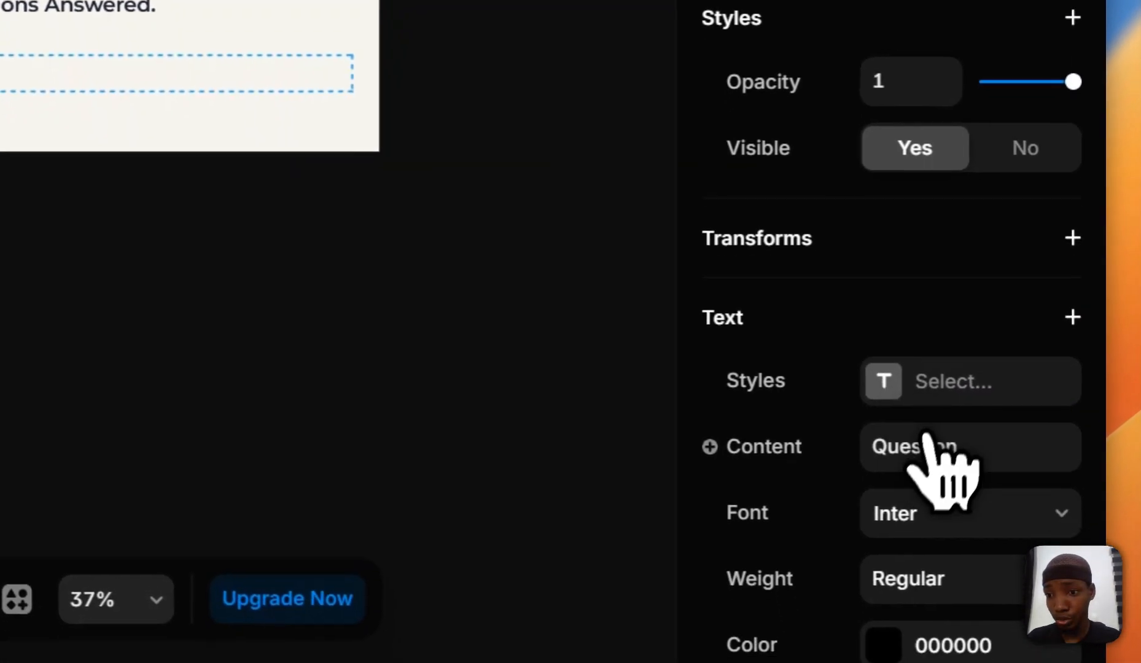
{"action": "left_click", "coordinate": [927, 382]}
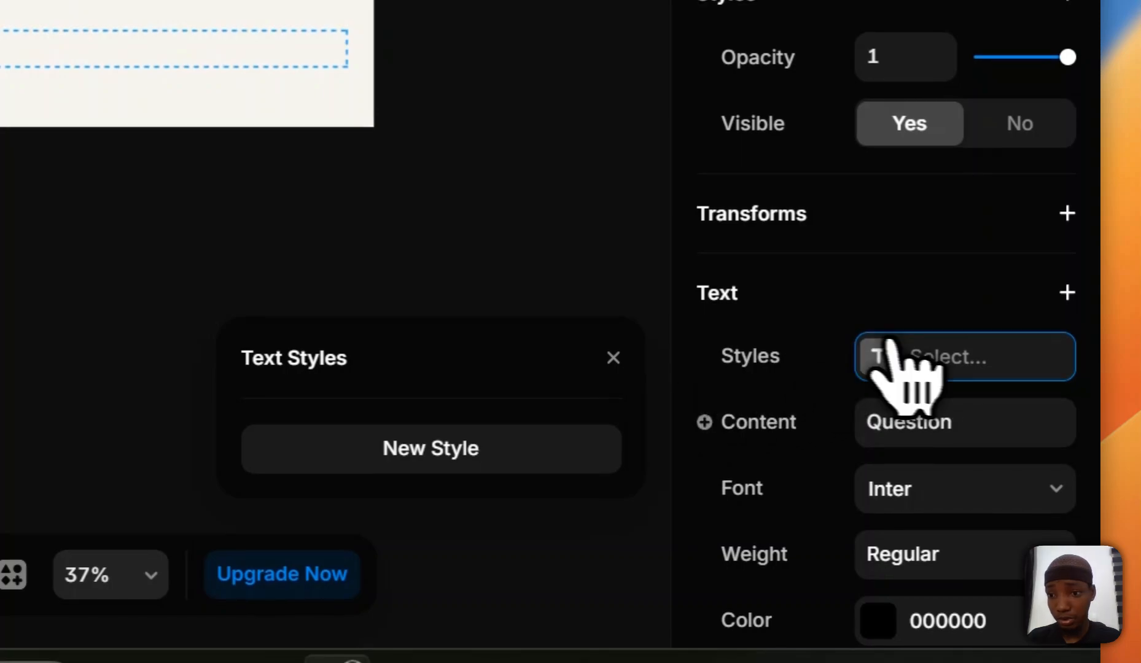
{"action": "left_click", "coordinate": [614, 358]}
{"action": "left_click", "coordinate": [926, 492]}
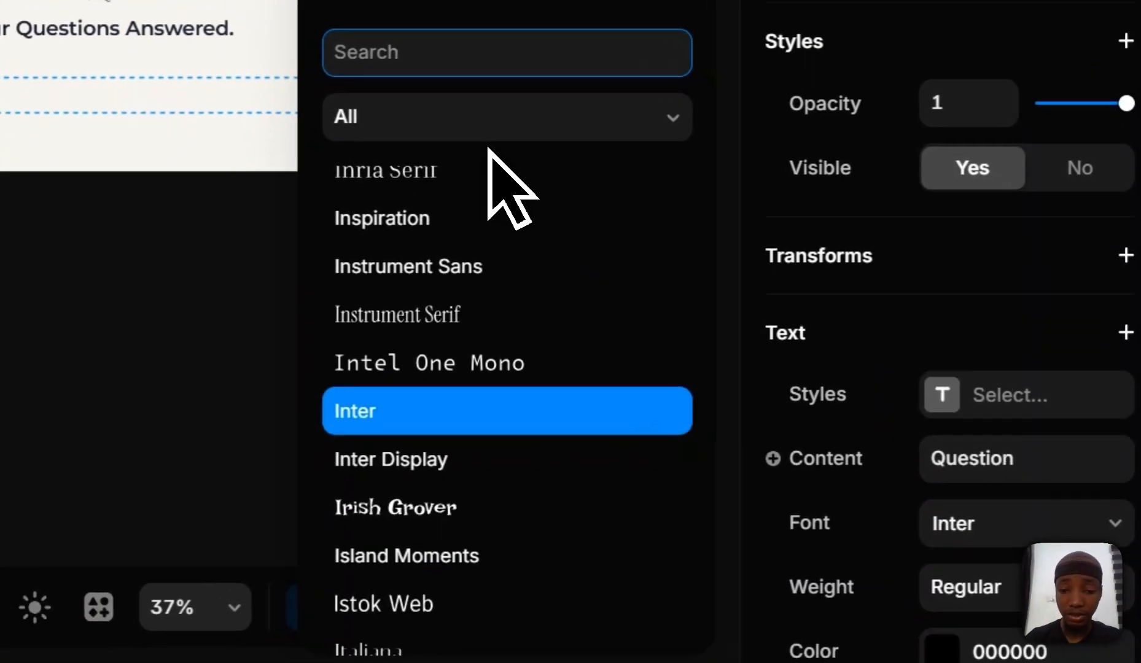
{"action": "type", "text": "Mo"}
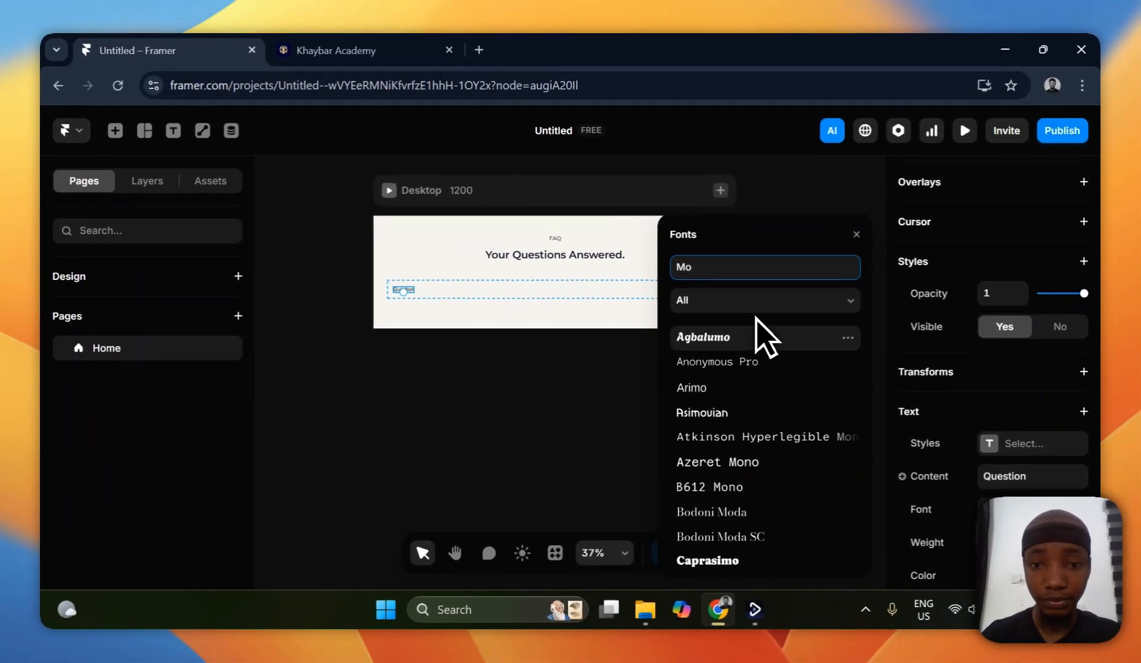
{"action": "type", "text": "nt"}
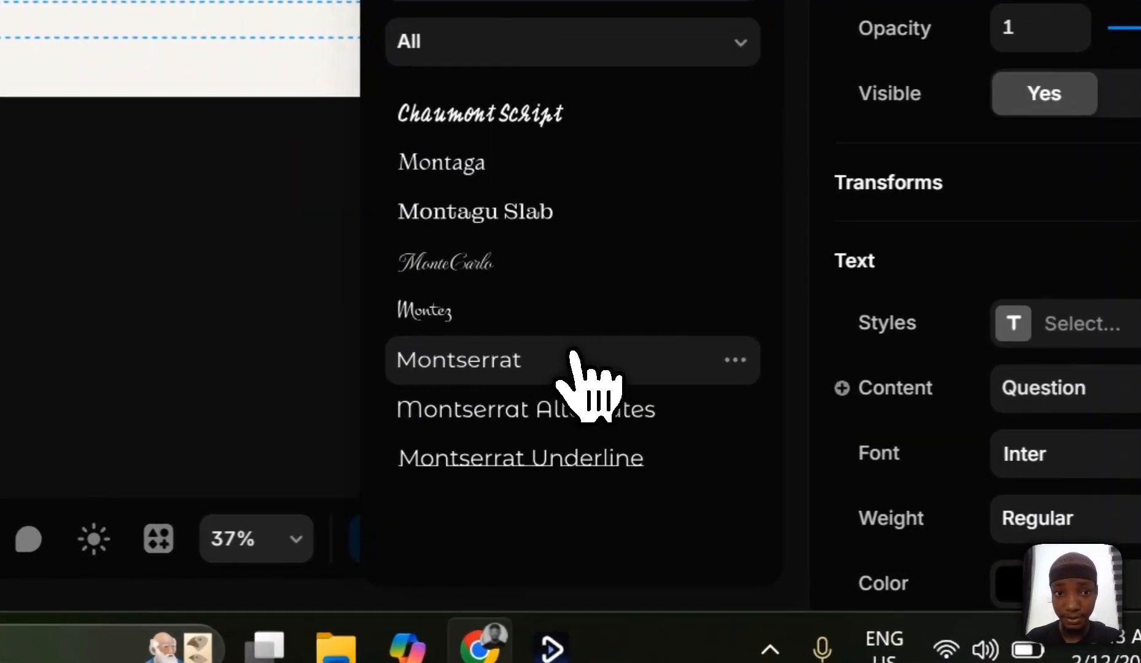
{"action": "left_click", "coordinate": [708, 462]}
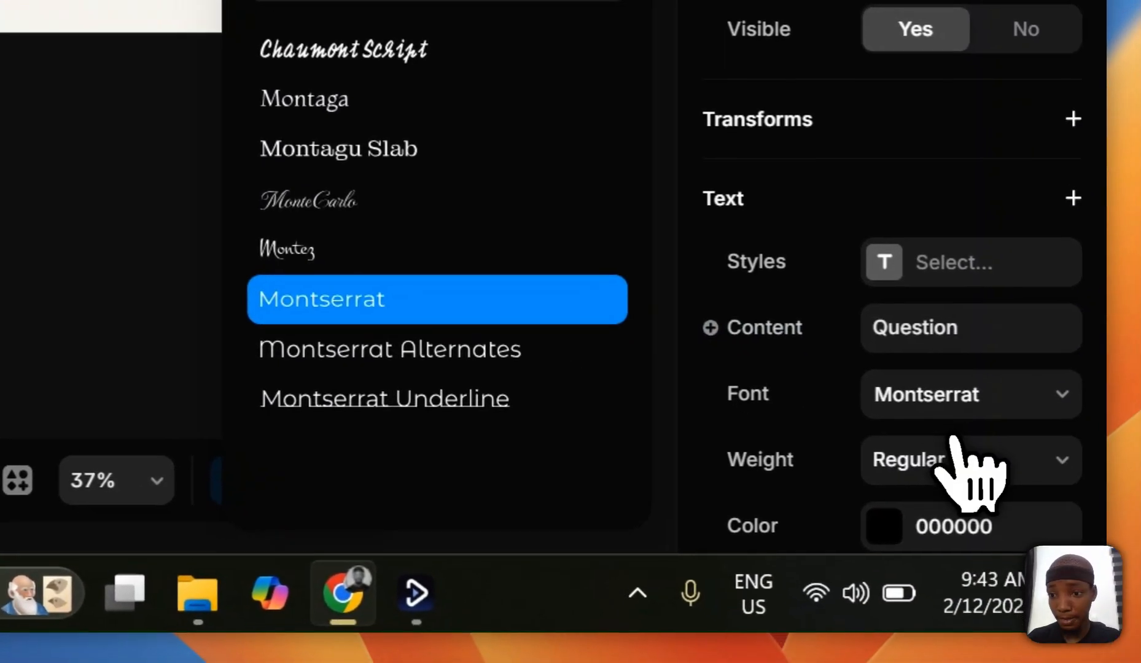
- Set the "Question" text's size to 18 px and its line height to 120%
{"action": "scroll", "coordinate": [1004, 430], "scroll_direction": "down", "scroll_amount": 5}
{"action": "left_click", "coordinate": [919, 255]}
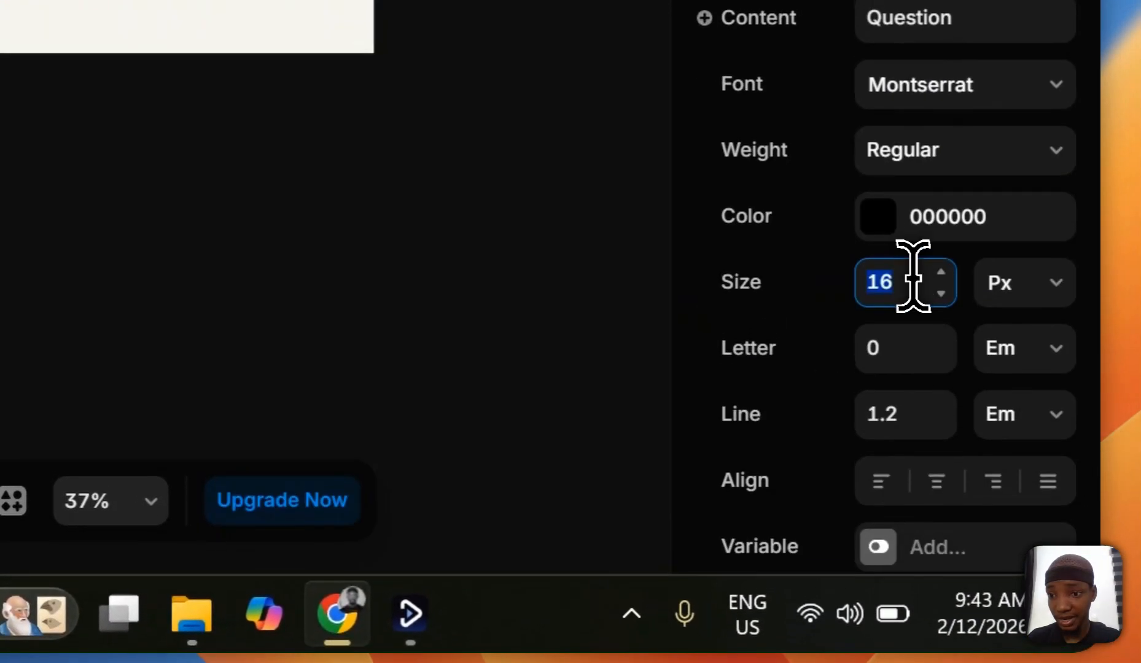
{"action": "type", "text": "18"}
{"action": "key", "text": "Return"}
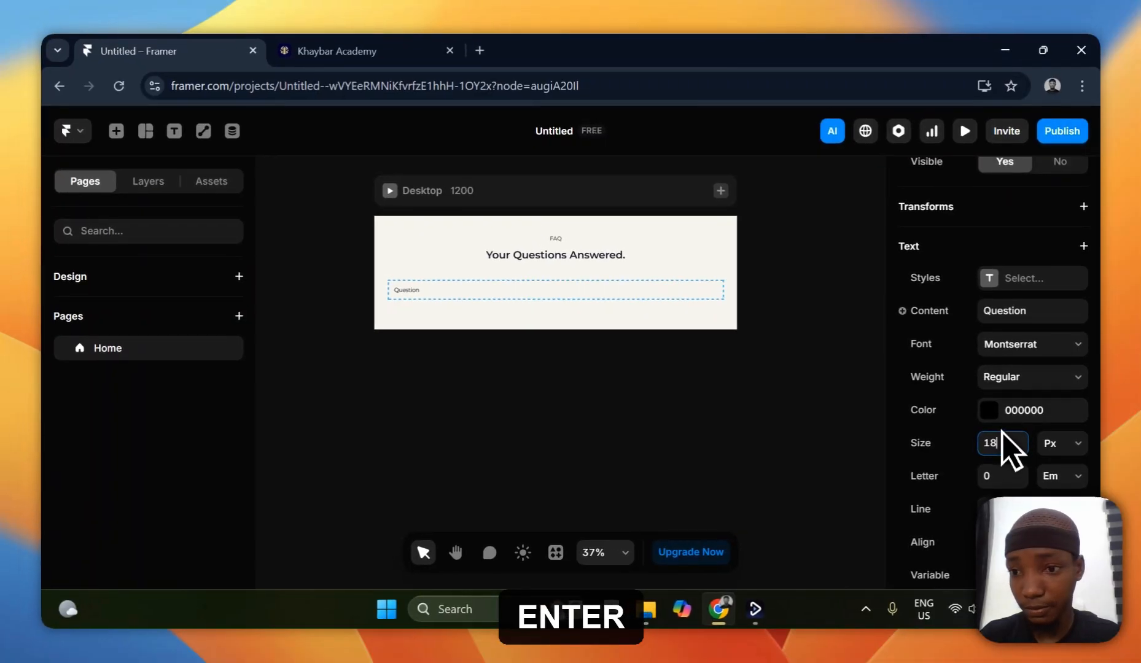
{"action": "left_click", "coordinate": [1072, 509]}
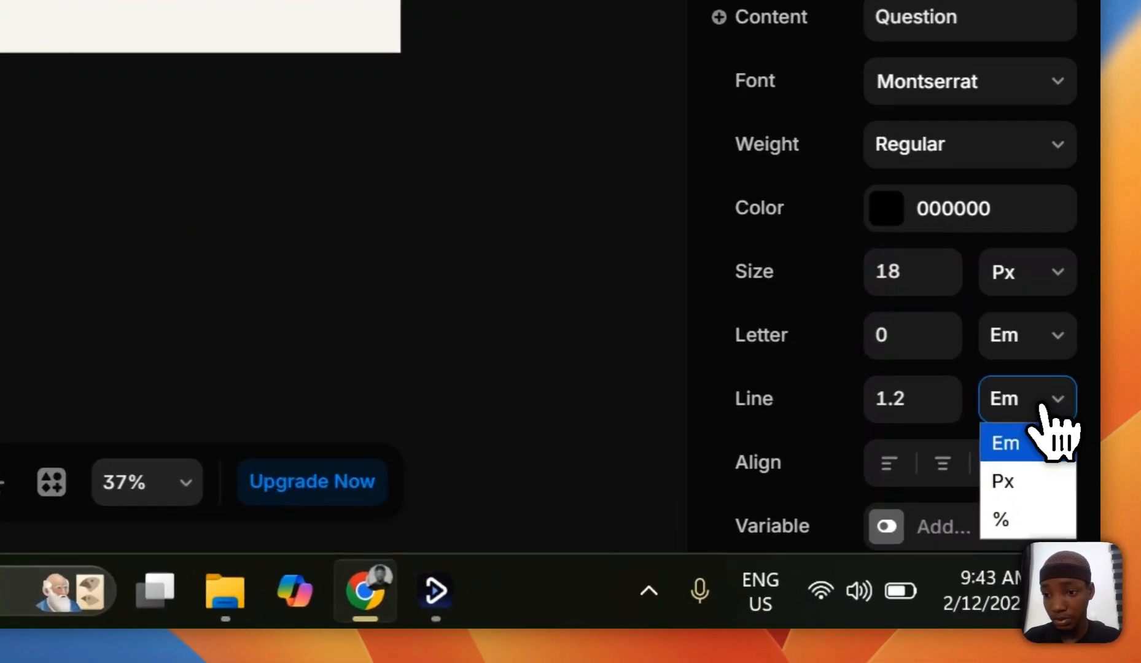
{"action": "left_click", "coordinate": [1072, 574]}
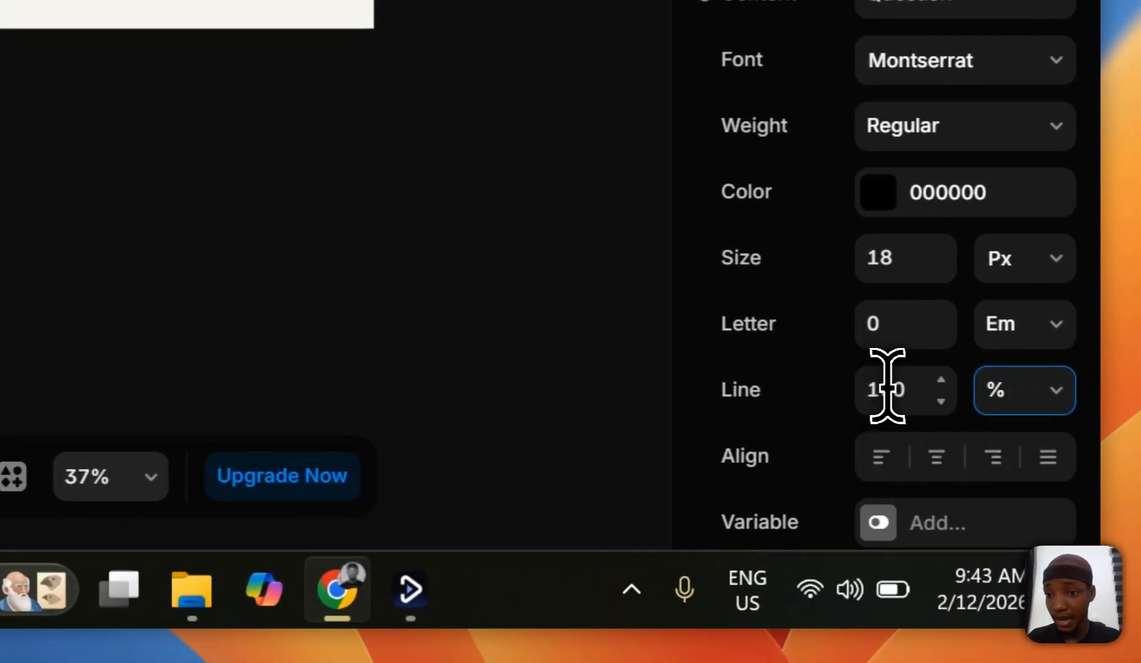
{"action": "key", "text": "Return"}
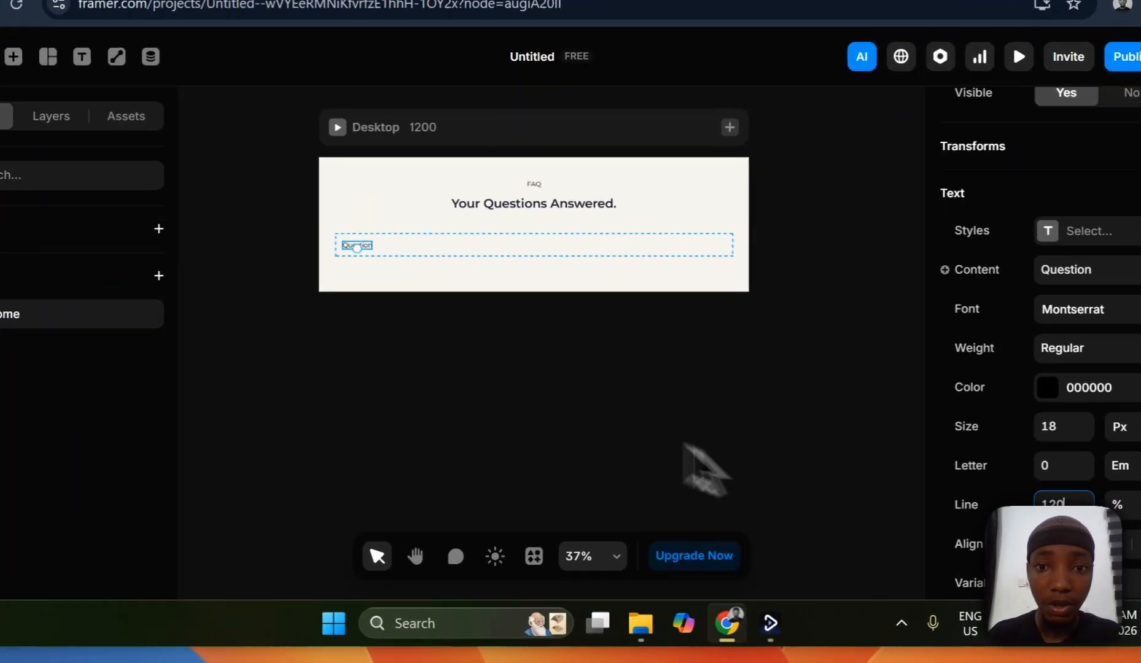
- Select the stack around the "Question" text and allow the browser's permission request
{"action": "left_click", "coordinate": [622, 432]}
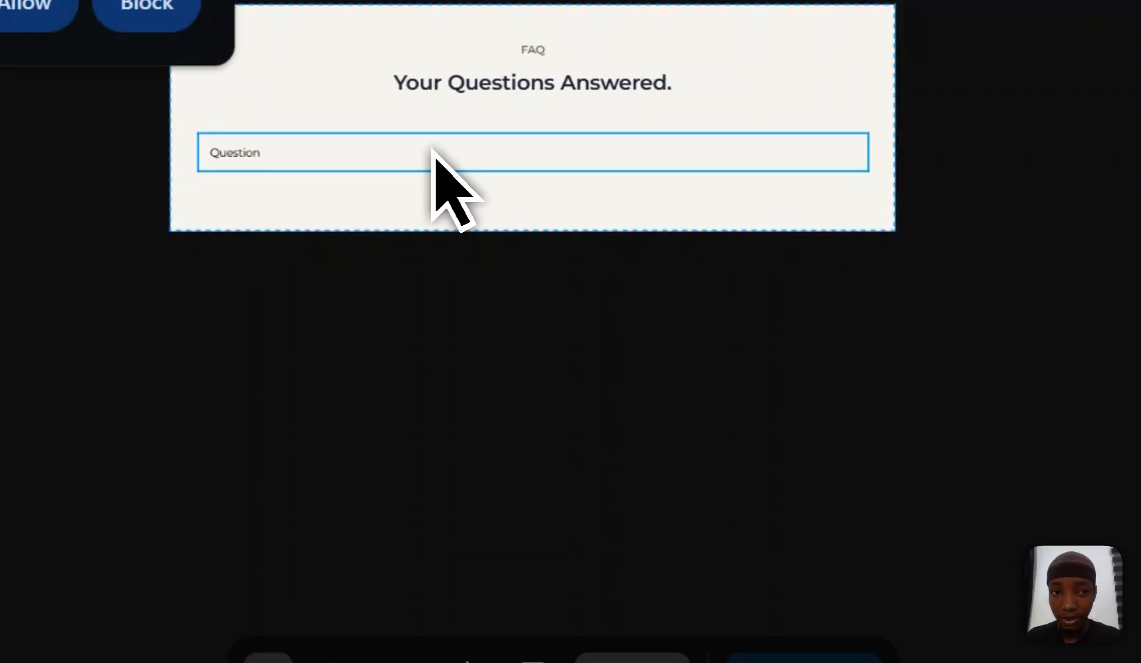
{"action": "left_click", "coordinate": [24, 7]}
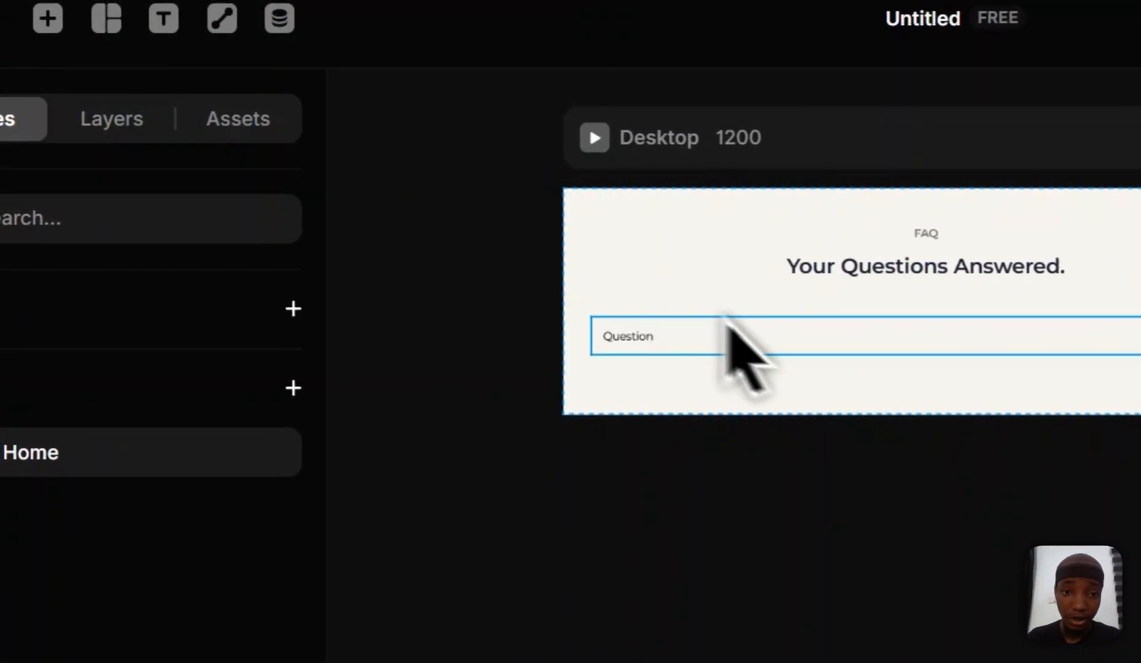
- Turn the question stack into a component titled "Faq Component" and dismiss the components introduction
{"action": "right_click", "coordinate": [792, 348]}
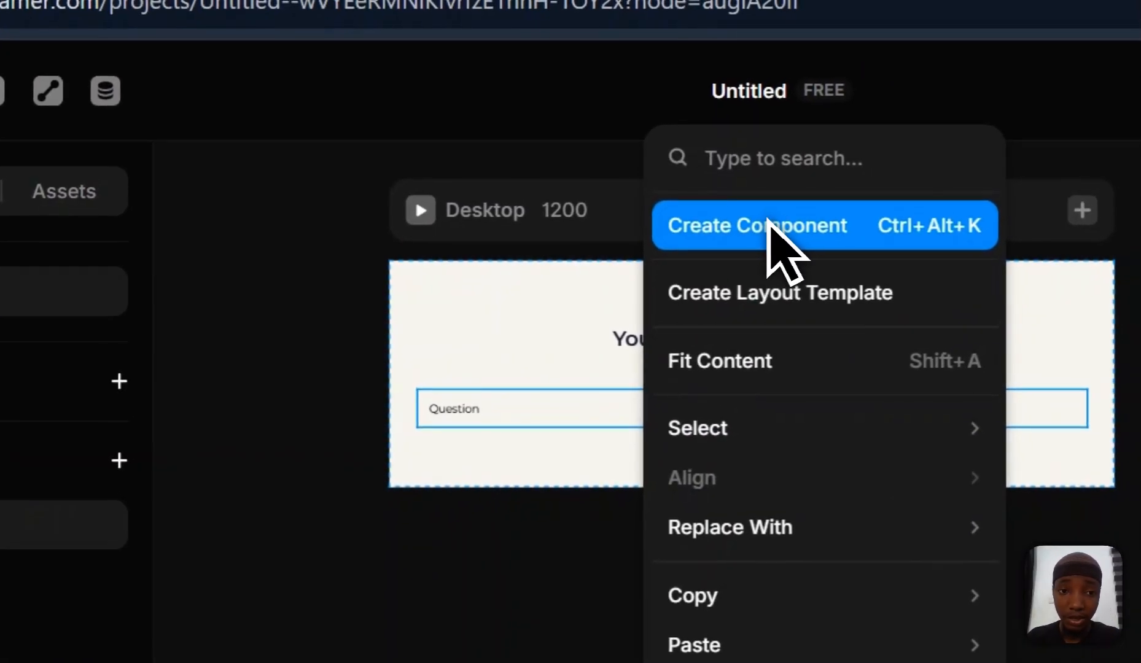
{"action": "left_click", "coordinate": [769, 224]}
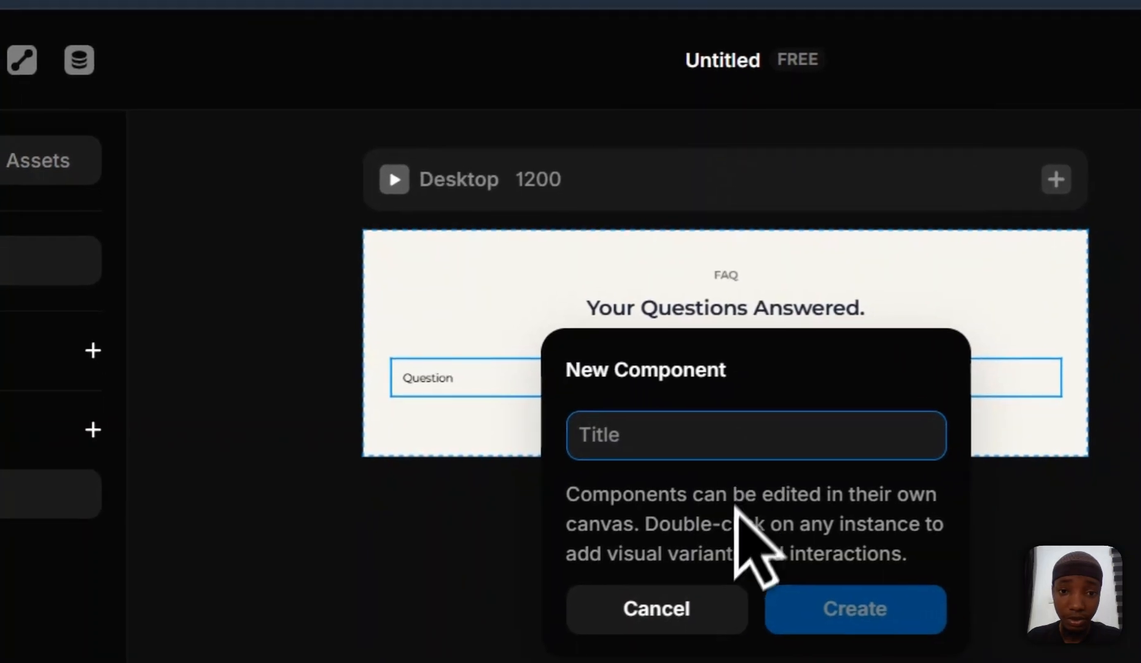
{"action": "type", "text": "Faq Component"}
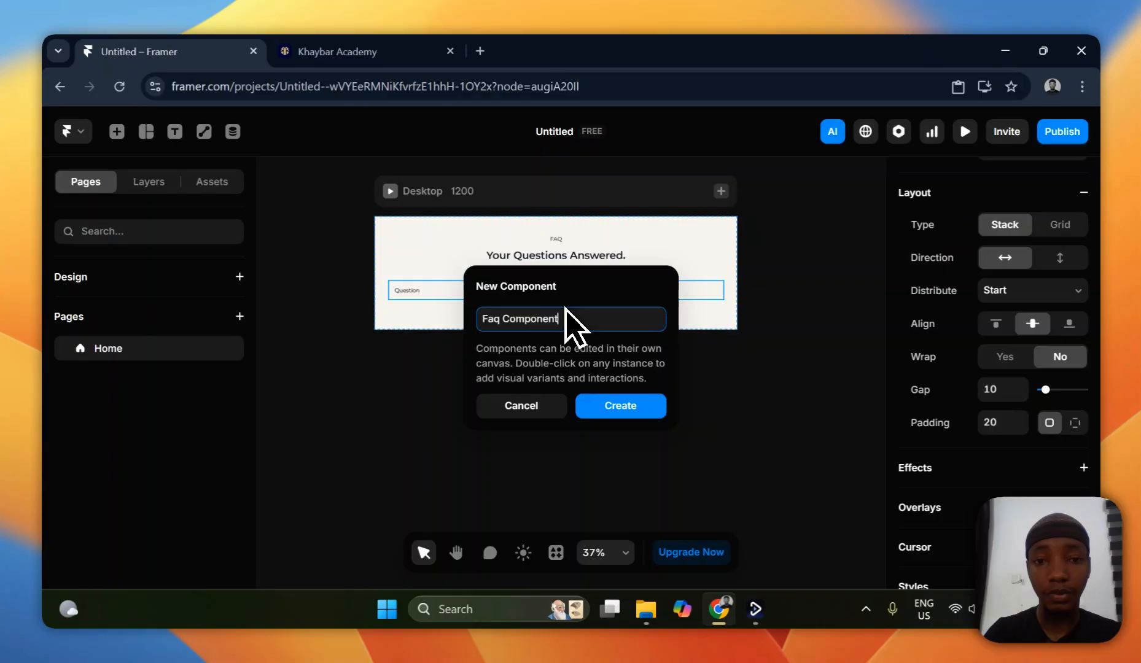
{"action": "key", "text": "Return"}
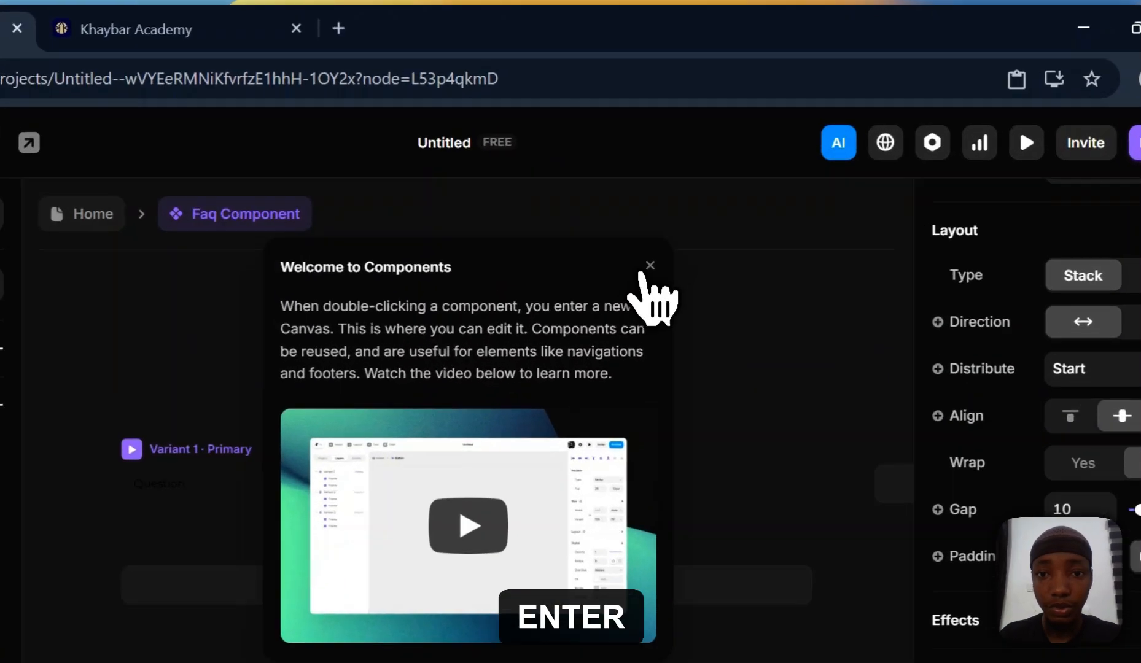
{"action": "left_click", "coordinate": [700, 218]}
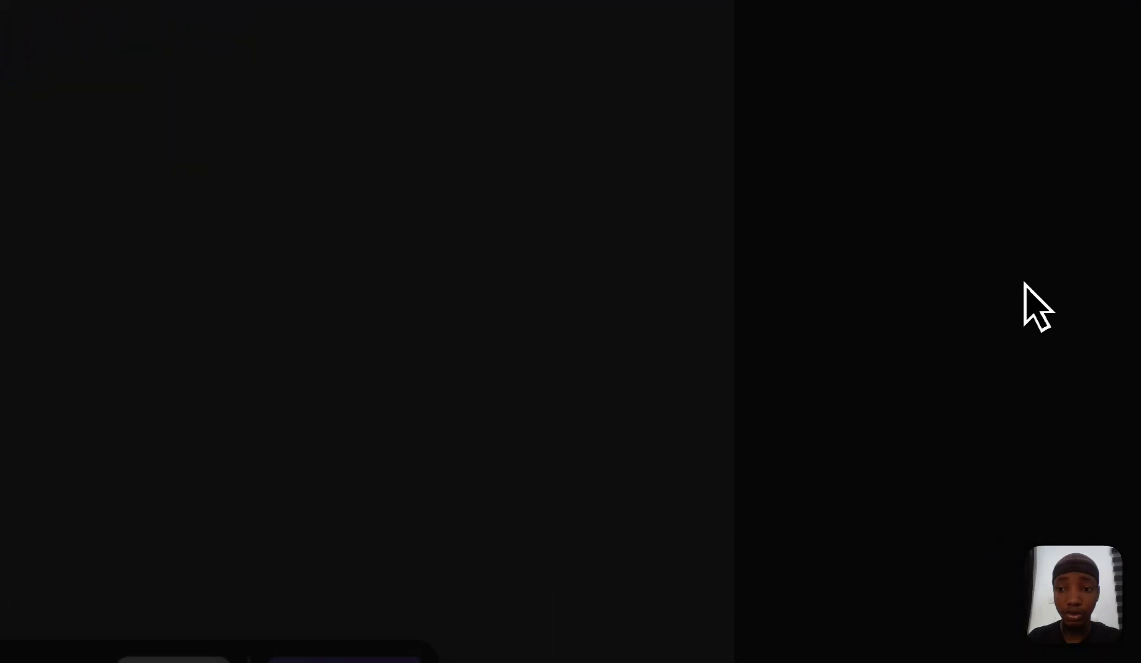
- Switch the canvas to the light theme and return to the selection tool
{"action": "left_click", "coordinate": [366, 553]}
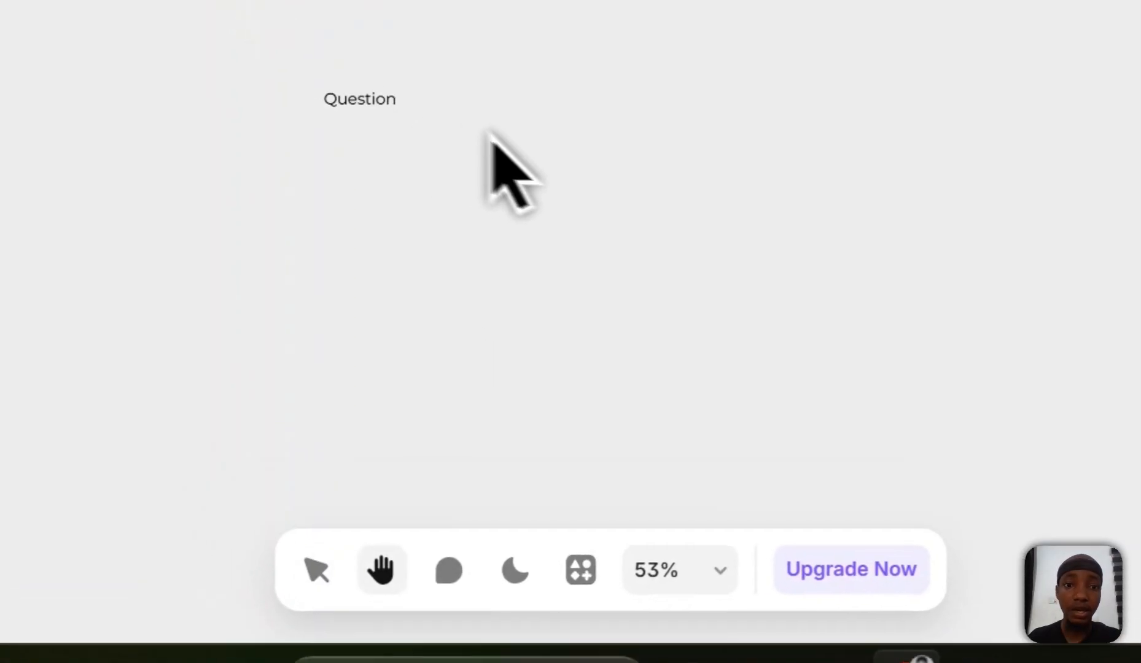
{"action": "key", "text": "v"}
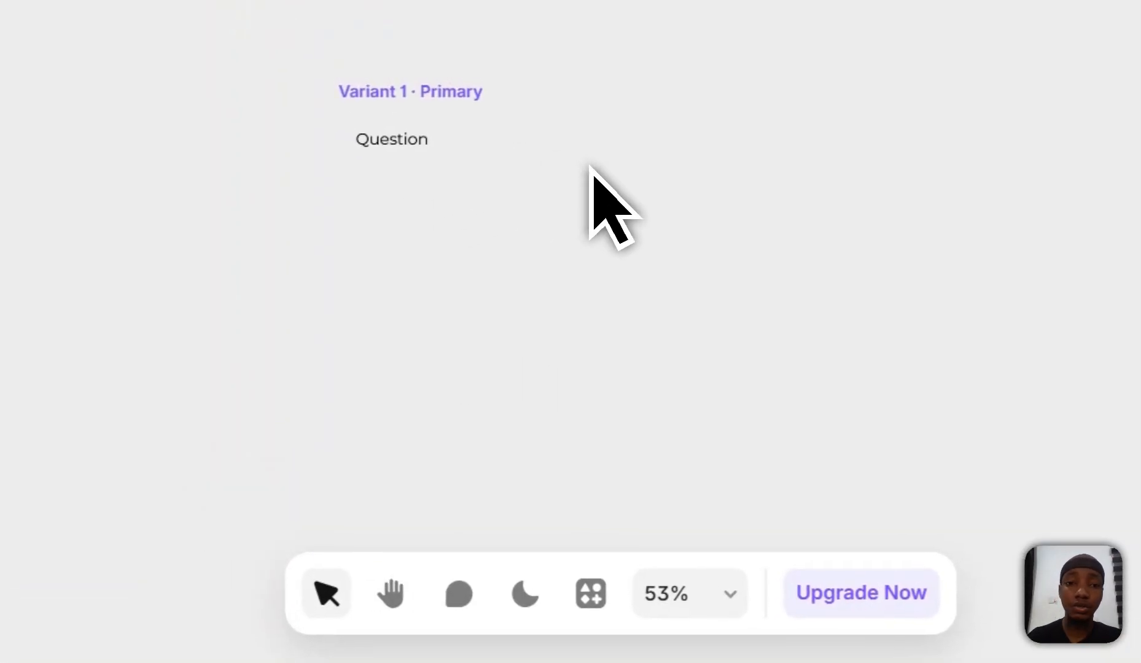
- Give the primary variant of the component a white FFFFFF fill
{"action": "left_click", "coordinate": [399, 100]}
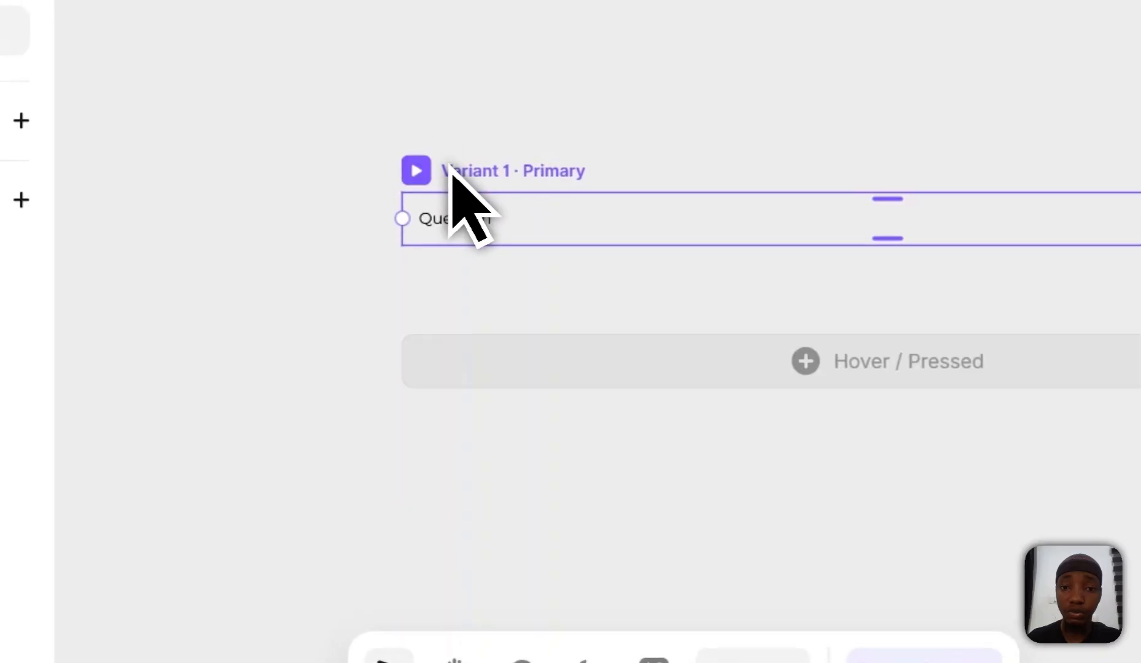
{"action": "scroll", "coordinate": [552, 45], "scroll_direction": "down", "scroll_amount": 1}
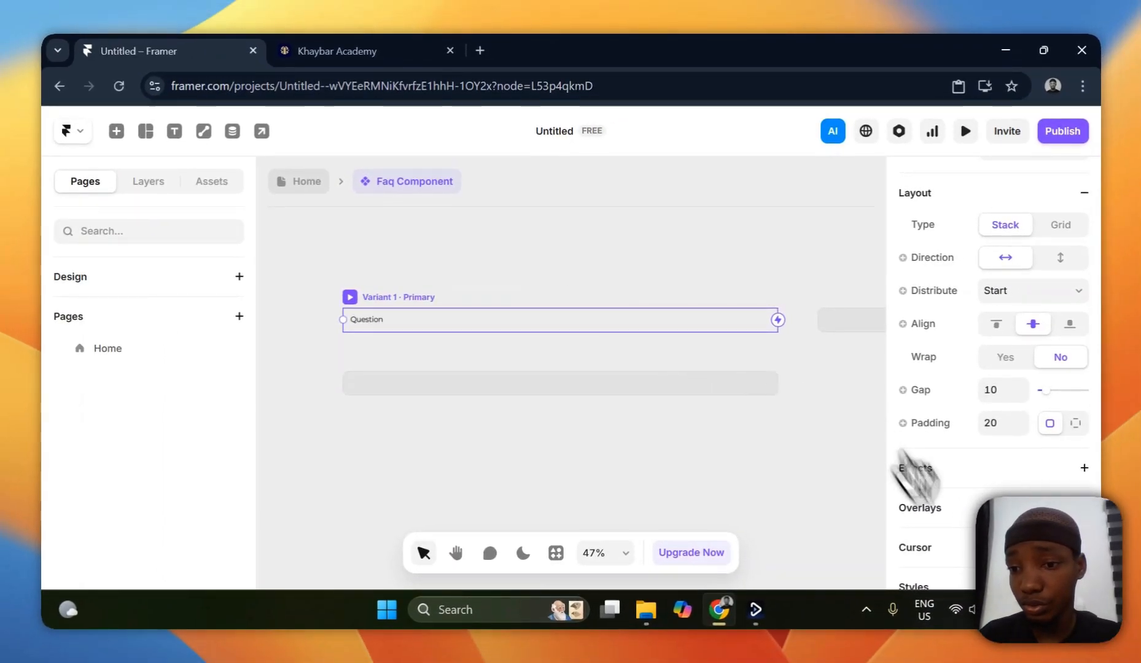
{"action": "scroll", "coordinate": [924, 537], "scroll_direction": "down", "scroll_amount": 3}
{"action": "scroll", "coordinate": [982, 369], "scroll_direction": "down", "scroll_amount": 2}
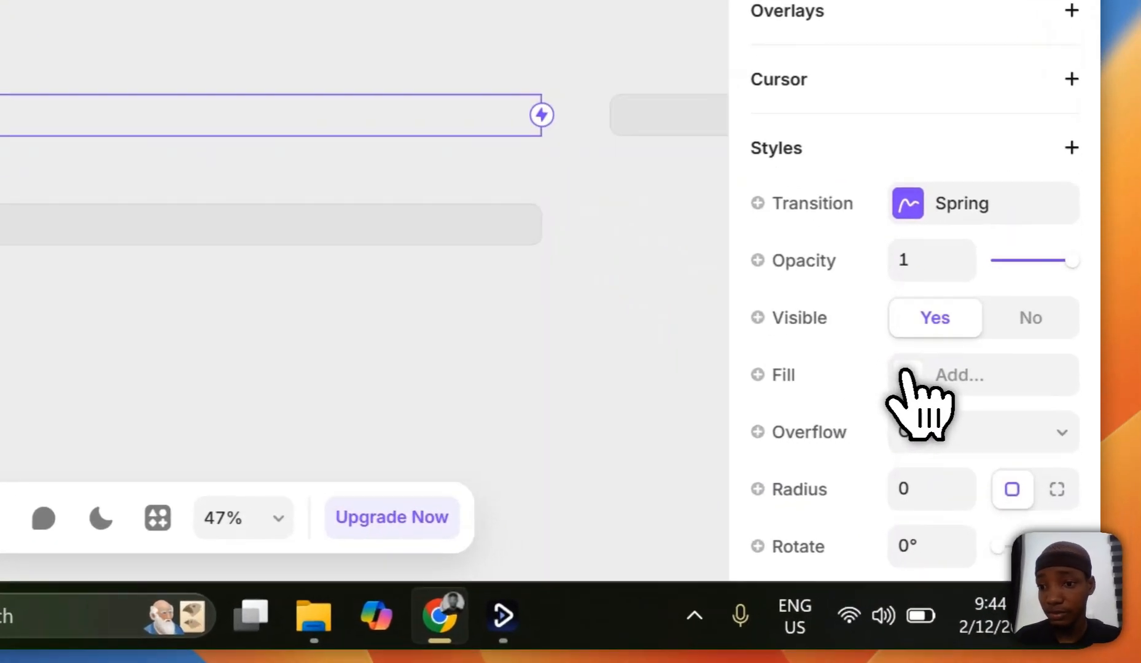
{"action": "left_click", "coordinate": [985, 468]}
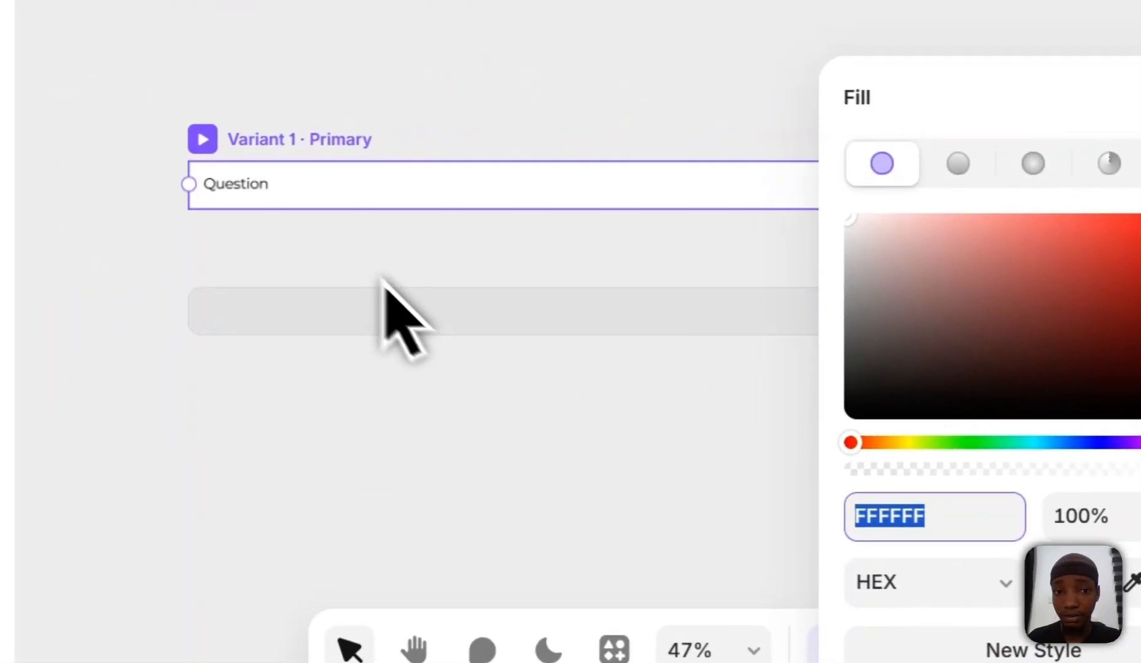
{"action": "left_click", "coordinate": [479, 135]}
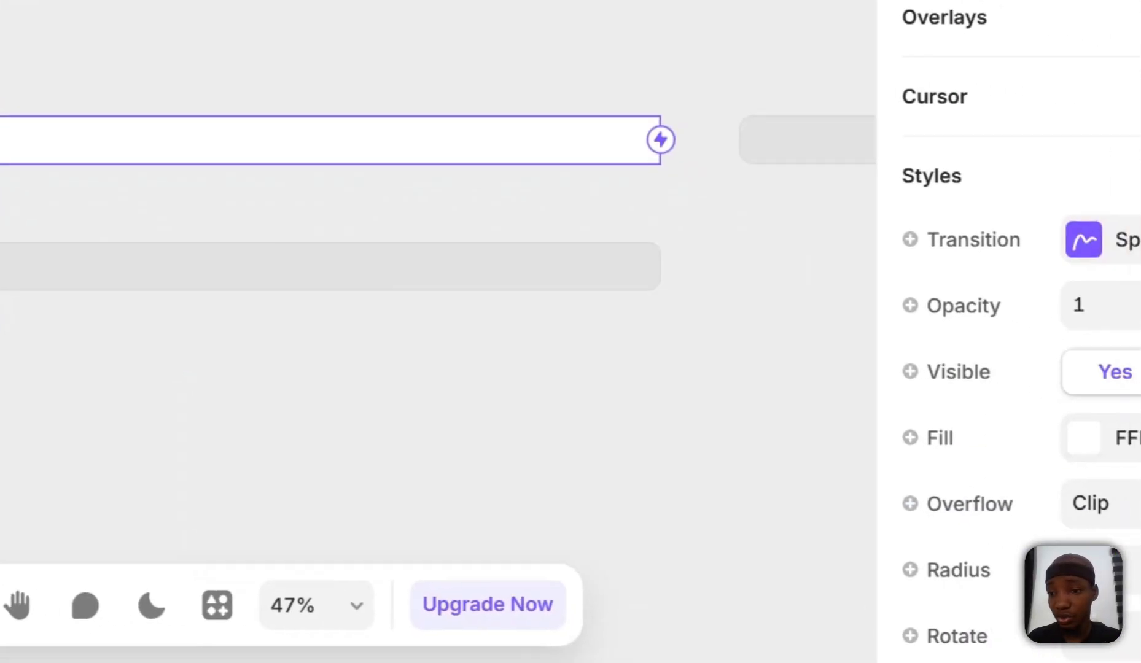
- Set the primary variant's corner radius to 10
{"action": "scroll", "coordinate": [1019, 356], "scroll_direction": "down", "scroll_amount": 3}
{"action": "left_click", "coordinate": [870, 376]}
{"action": "type", "text": "10"}
{"action": "key", "text": "Return"}
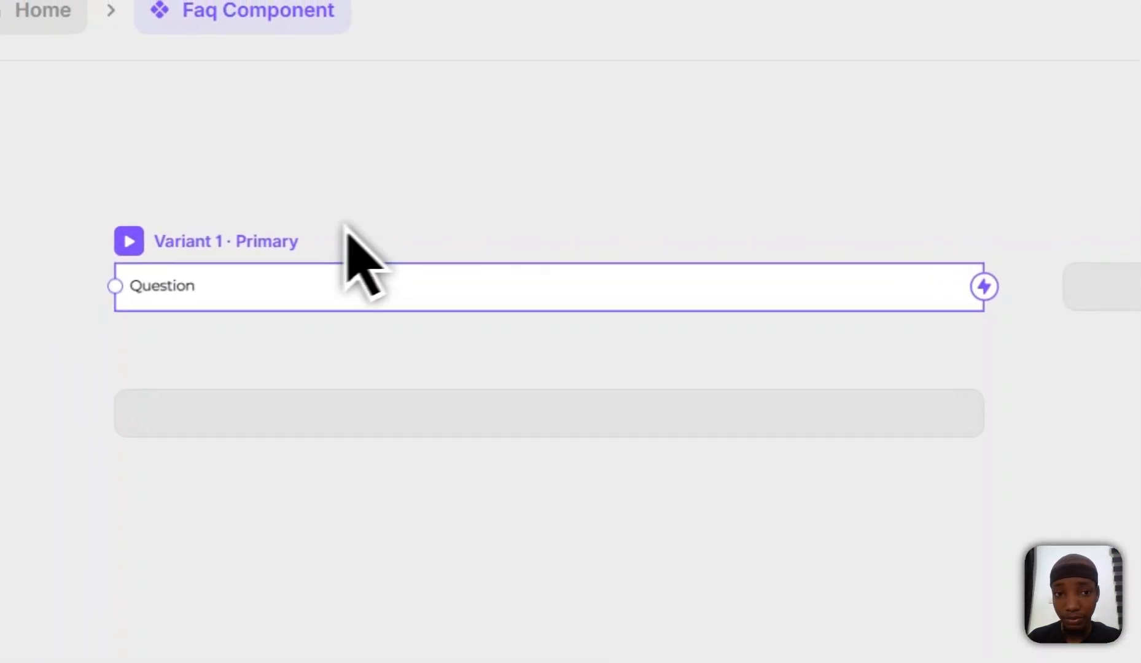
{"action": "left_click", "coordinate": [459, 177]}
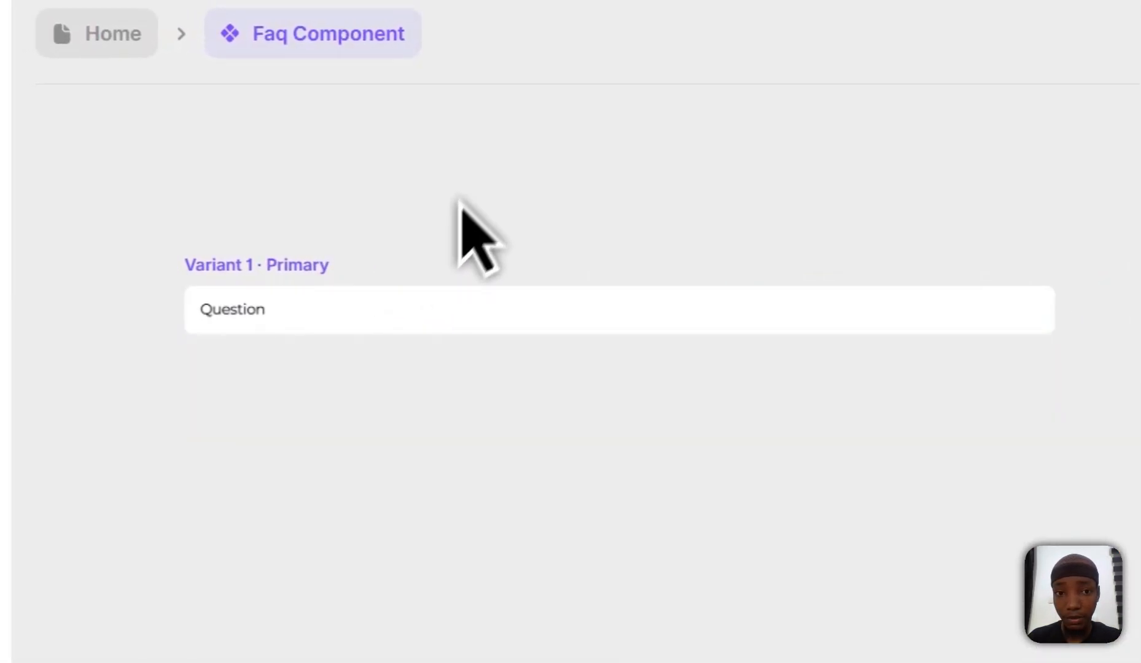
- Set the primary variant's fixed width to 700
{"action": "left_click", "coordinate": [372, 264]}
{"action": "scroll", "coordinate": [1110, 324], "scroll_direction": "up", "scroll_amount": 9}
{"action": "scroll", "coordinate": [1099, 331], "scroll_direction": "down", "scroll_amount": 1}
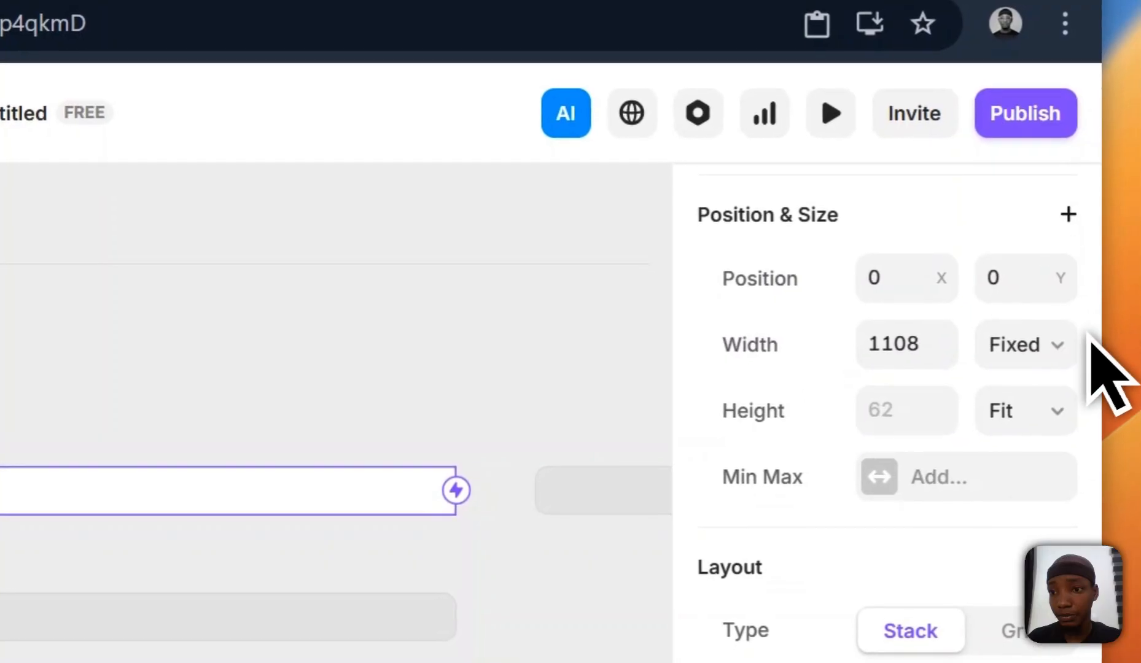
{"action": "left_click", "coordinate": [868, 349]}
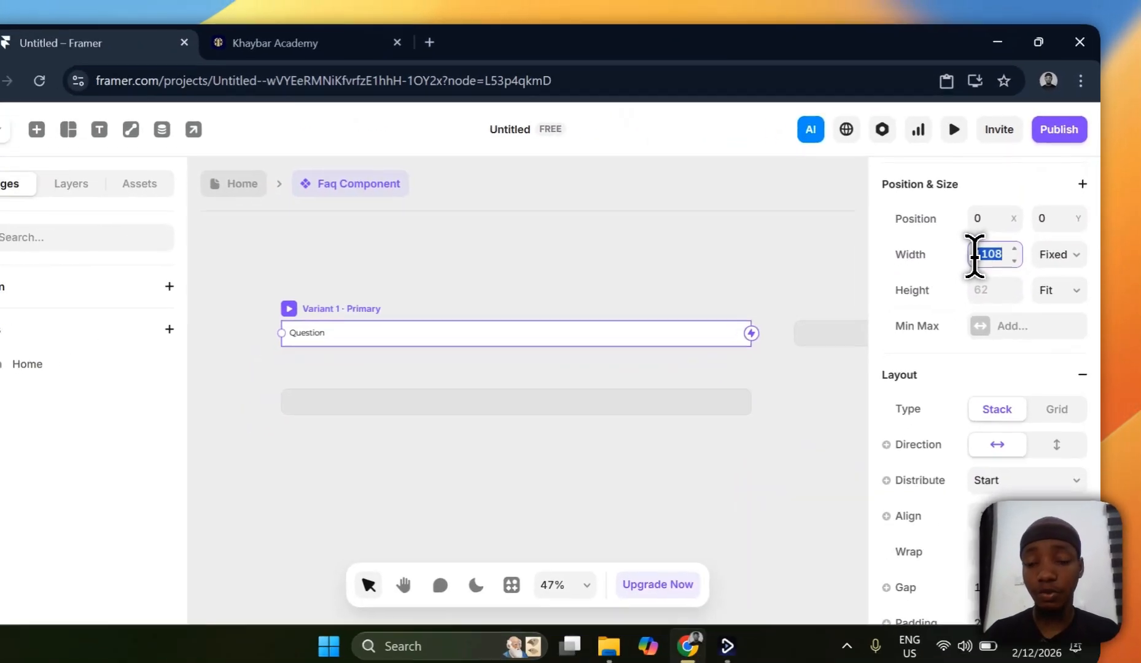
{"action": "type", "text": "700"}
{"action": "key", "text": "Return"}
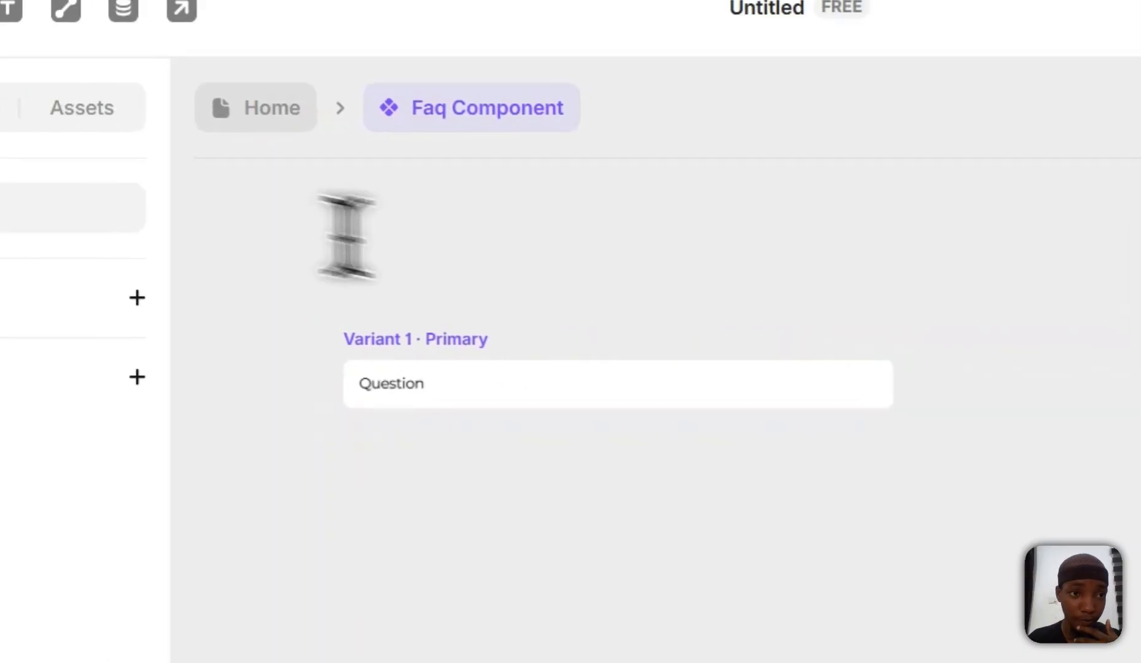
- Wrap the "Question" text inside Variant 1 in its own stack and rename that stack "Question"
{"action": "left_click", "coordinate": [215, 243]}
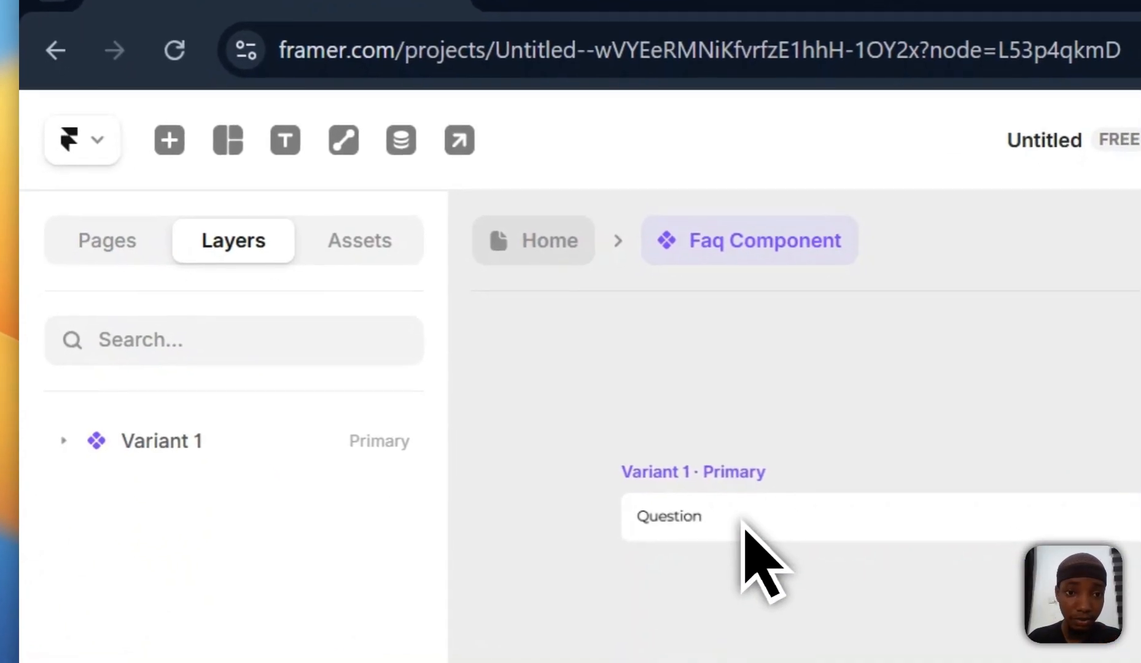
{"action": "left_click", "coordinate": [700, 544]}
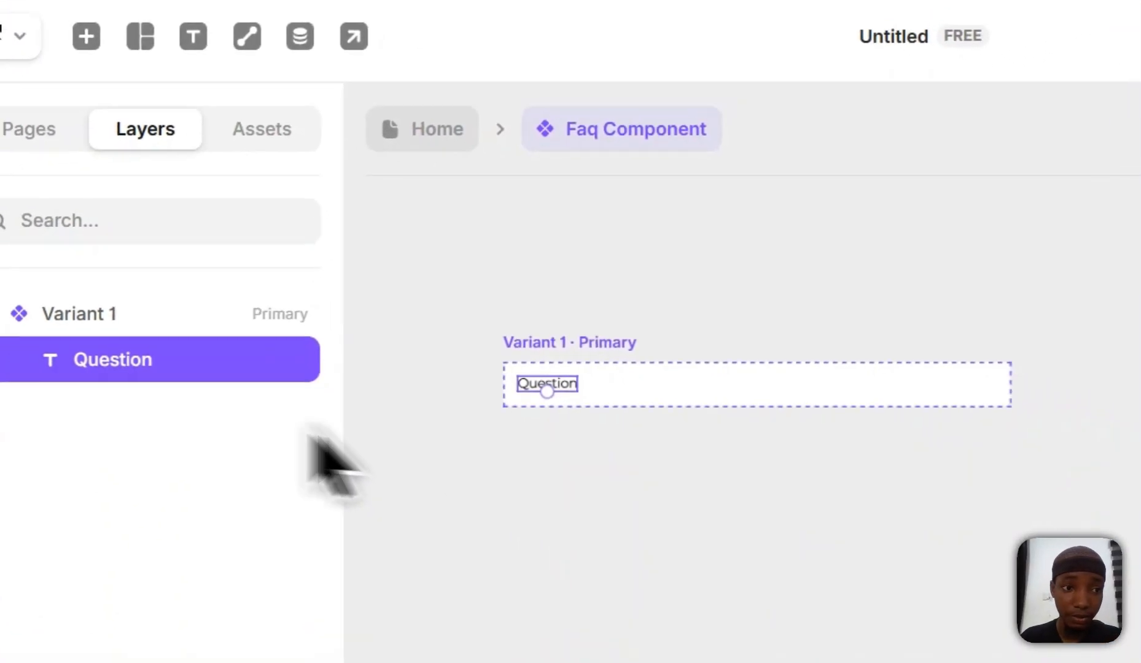
{"action": "key", "text": "shift+a"}
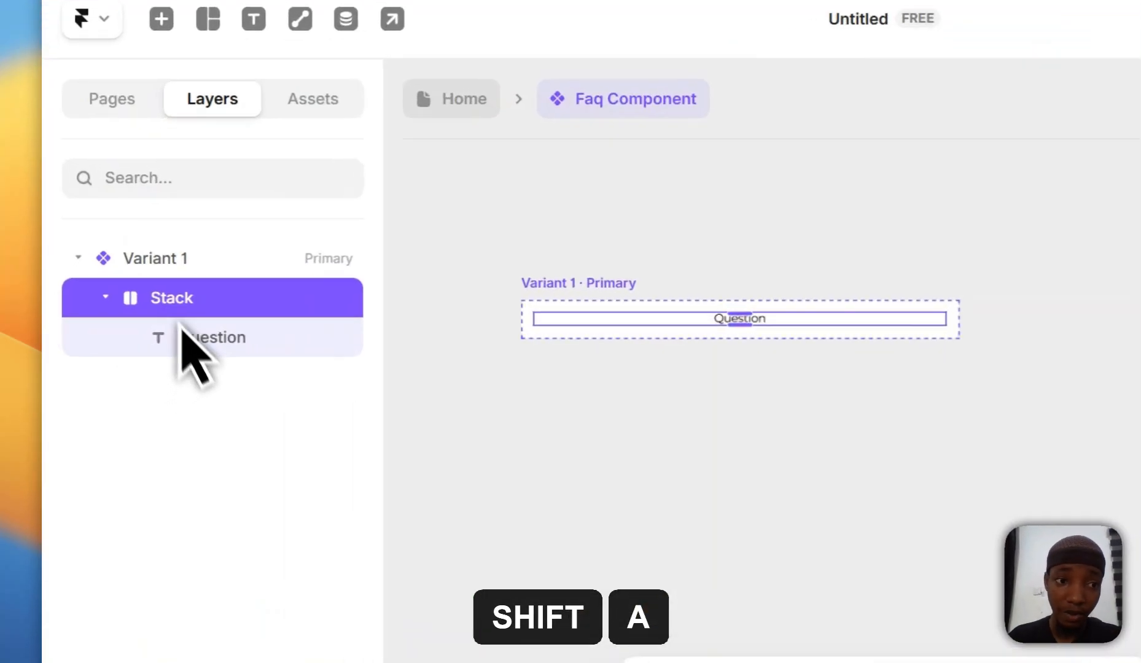
{"action": "double_click", "coordinate": [123, 307]}
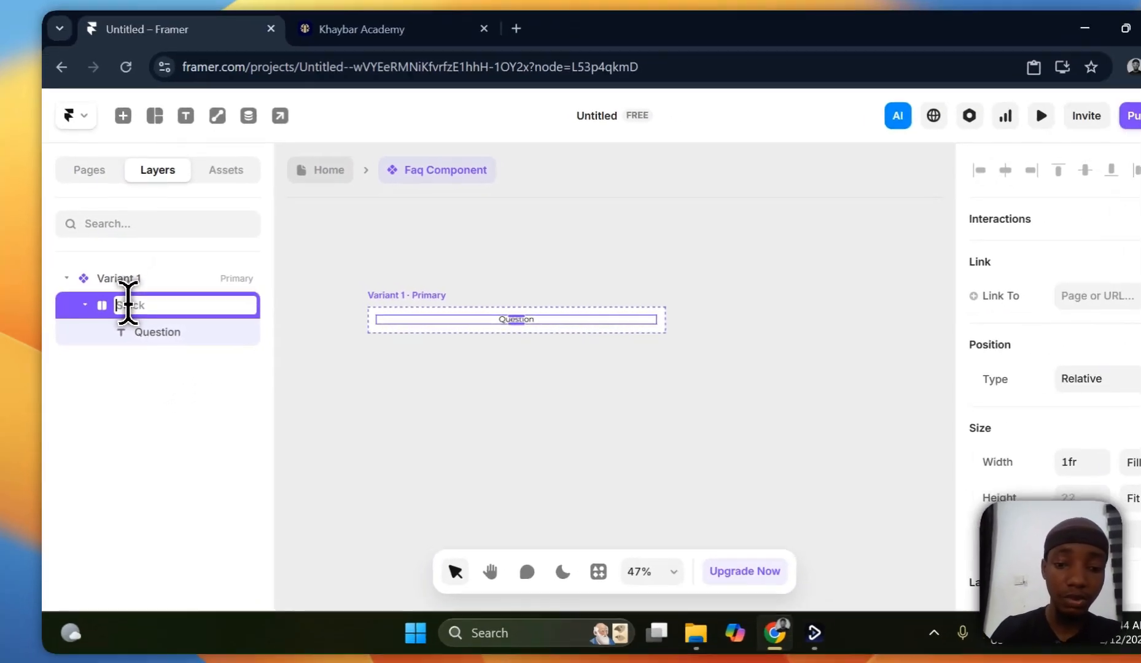
{"action": "type", "text": "Question"}
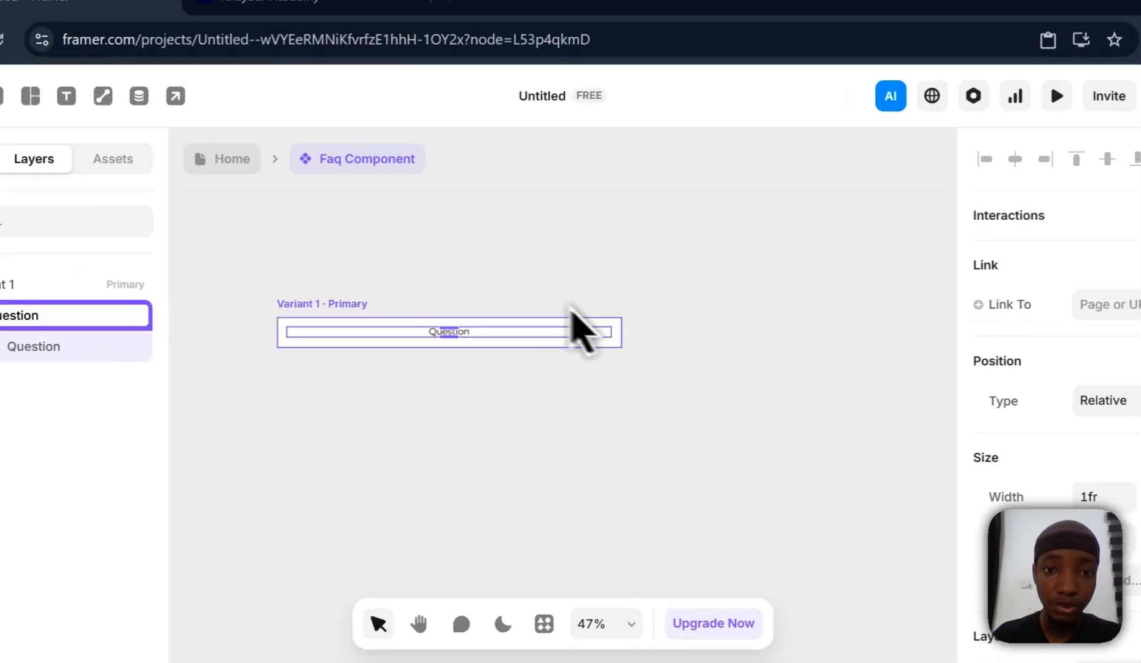
{"action": "left_click", "coordinate": [574, 298]}
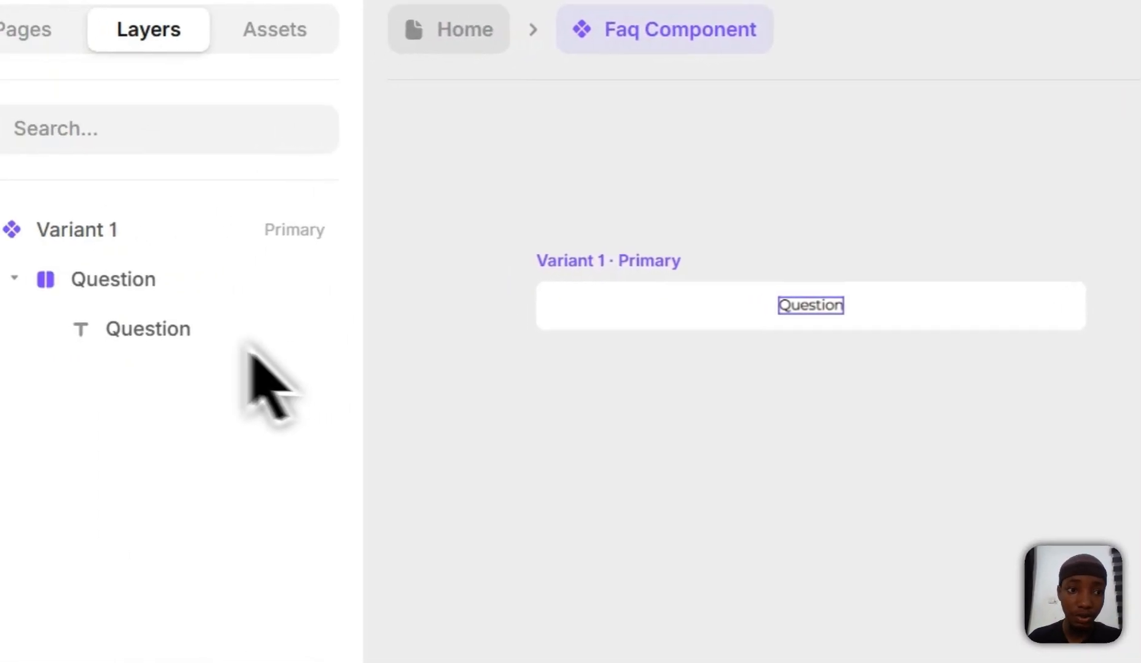
- Set the distribution of the inner Question stack to Start
{"action": "left_click", "coordinate": [71, 301]}
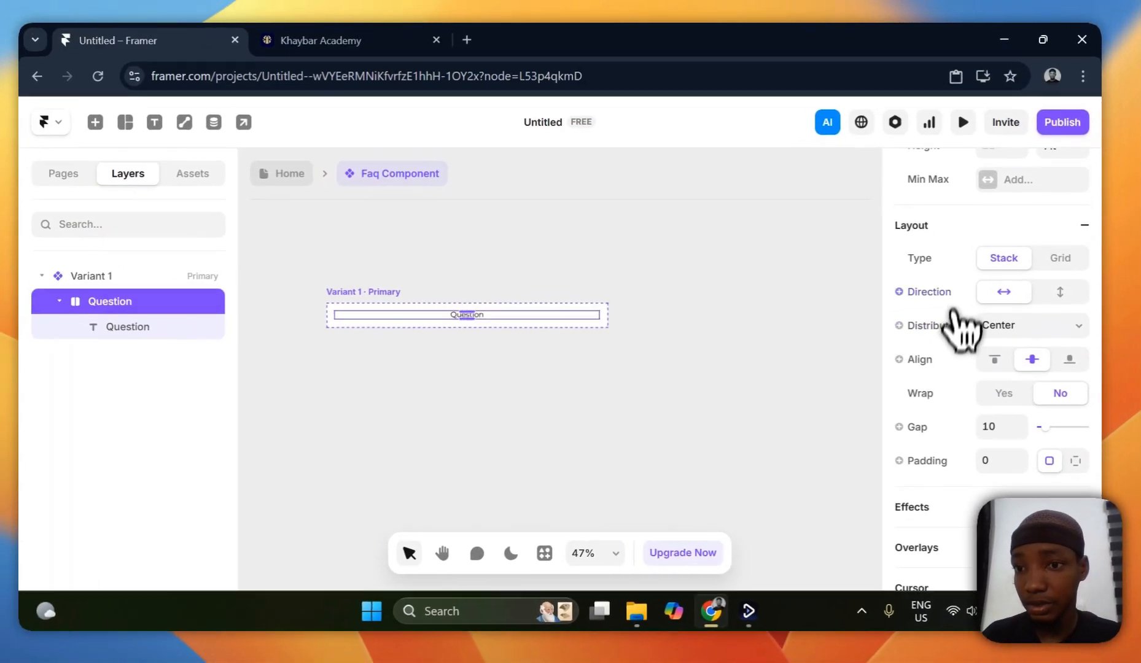
{"action": "scroll", "coordinate": [900, 191], "scroll_direction": "down", "scroll_amount": 1}
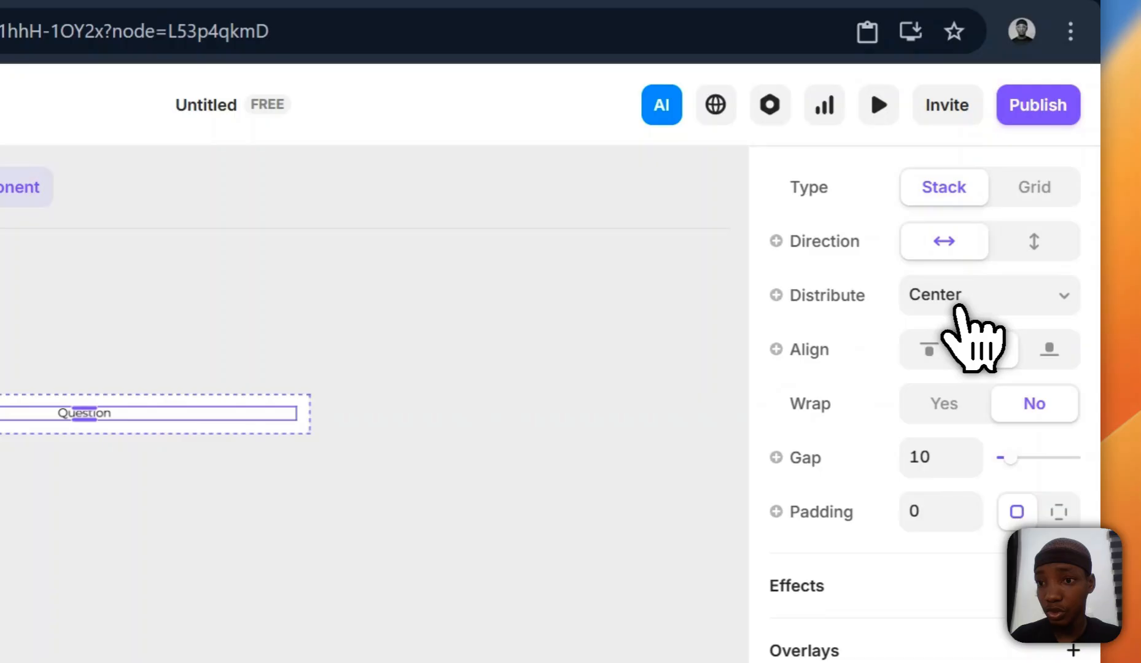
{"action": "left_click", "coordinate": [1013, 249]}
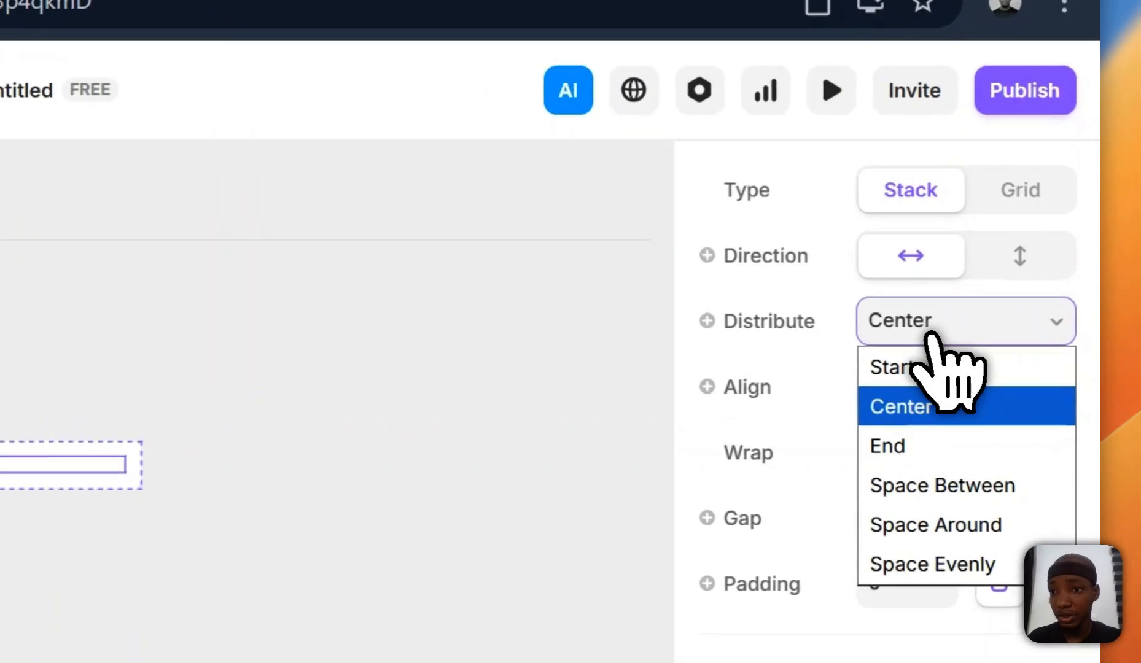
{"action": "left_click", "coordinate": [1010, 271]}
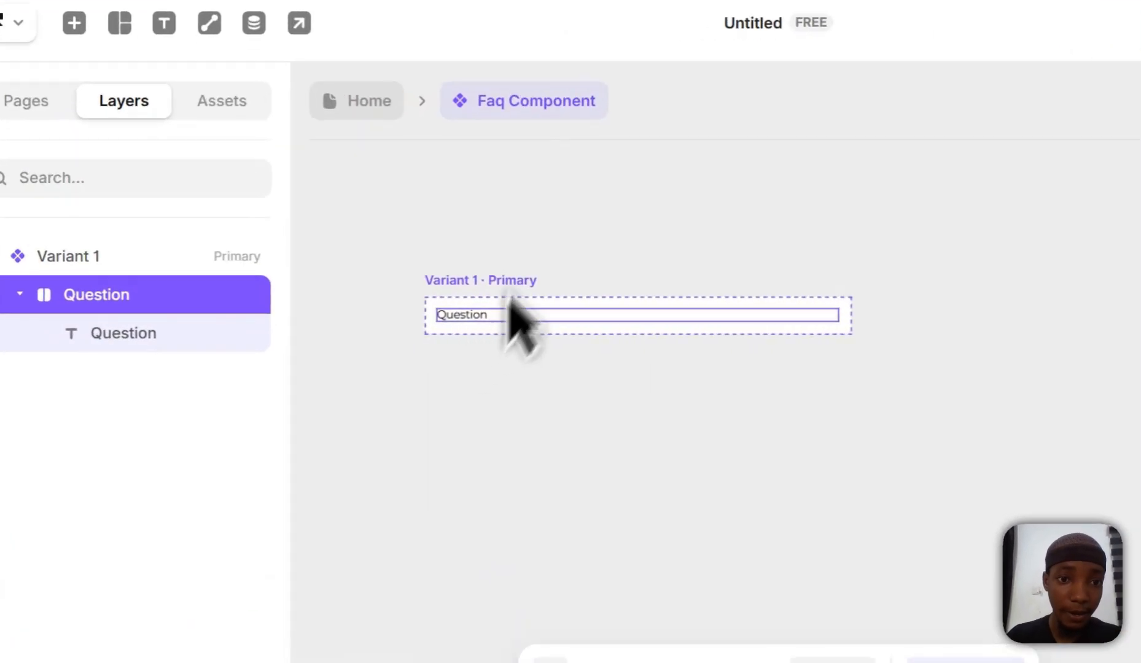
{"action": "left_click", "coordinate": [409, 257]}
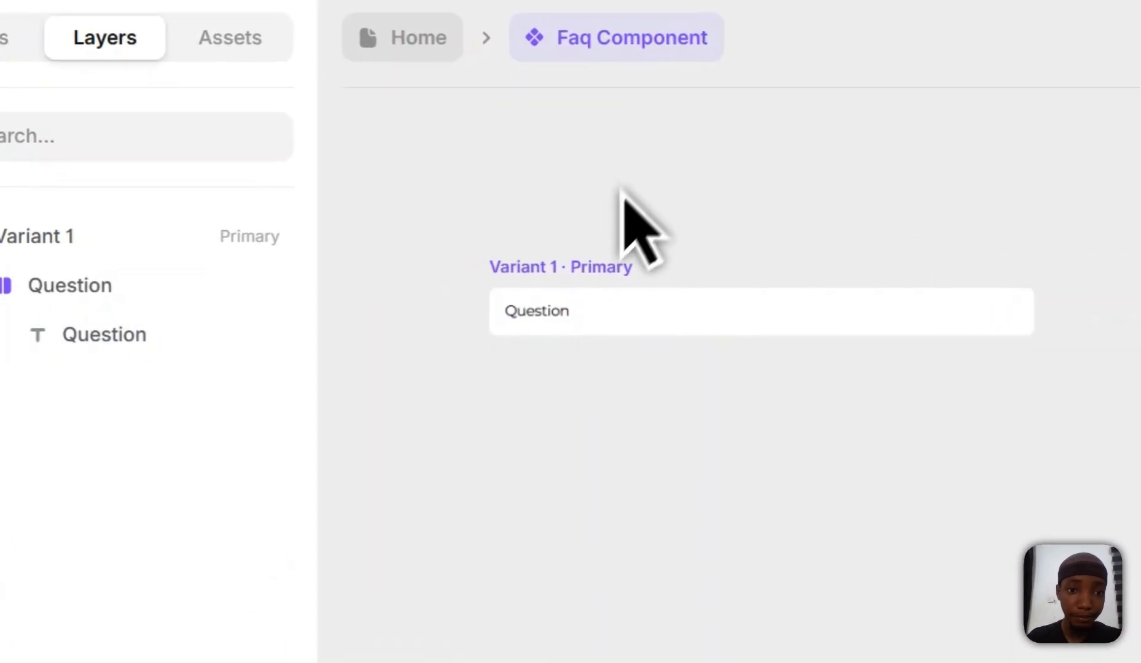
- Draw a frame about 80 by 42 below the question row and move it into the Question stack beside the text
{"action": "left_click", "coordinate": [567, 314]}
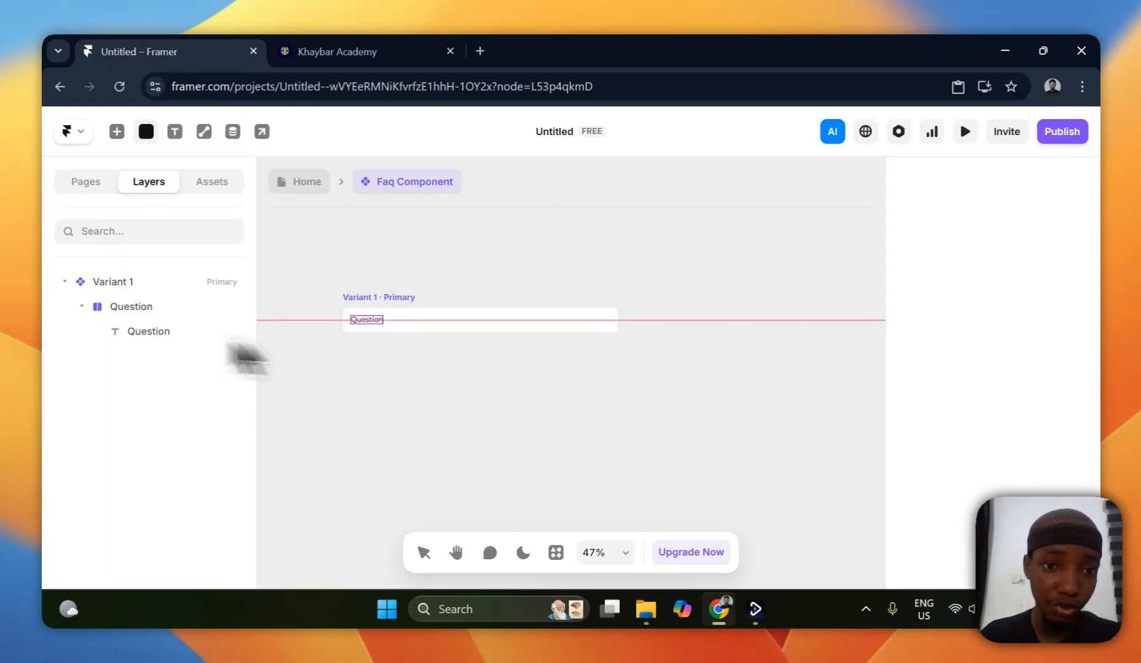
{"action": "key", "text": "f"}
{"action": "left_click_drag", "start_coordinate": [481, 355], "coordinate": [512, 371]}
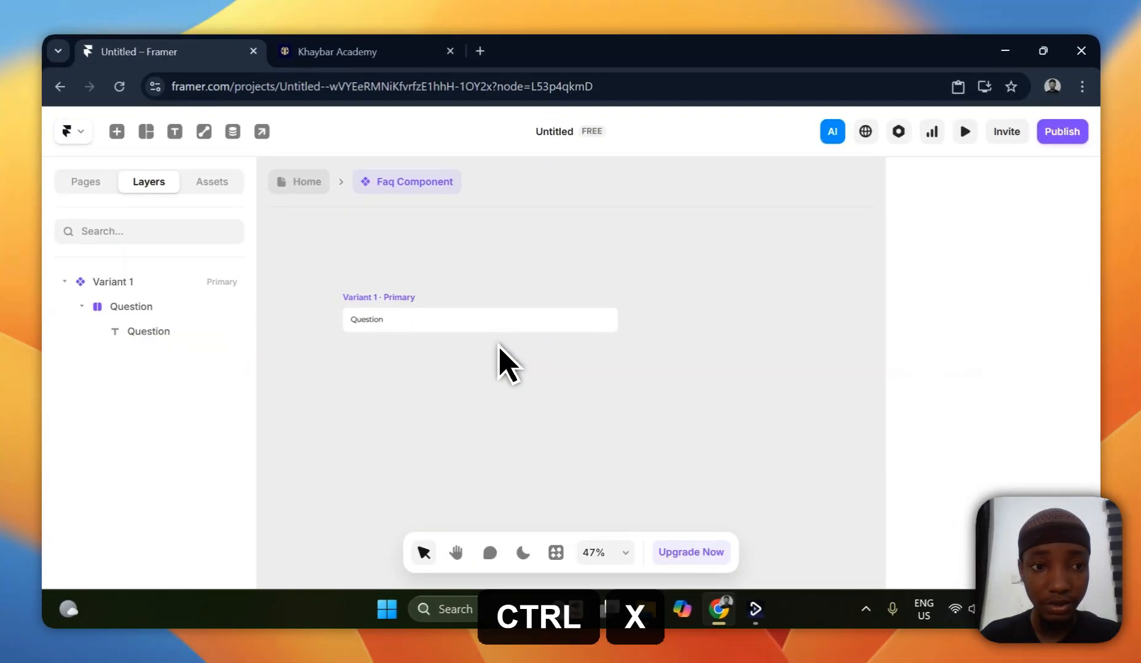
{"action": "left_click", "coordinate": [175, 310]}
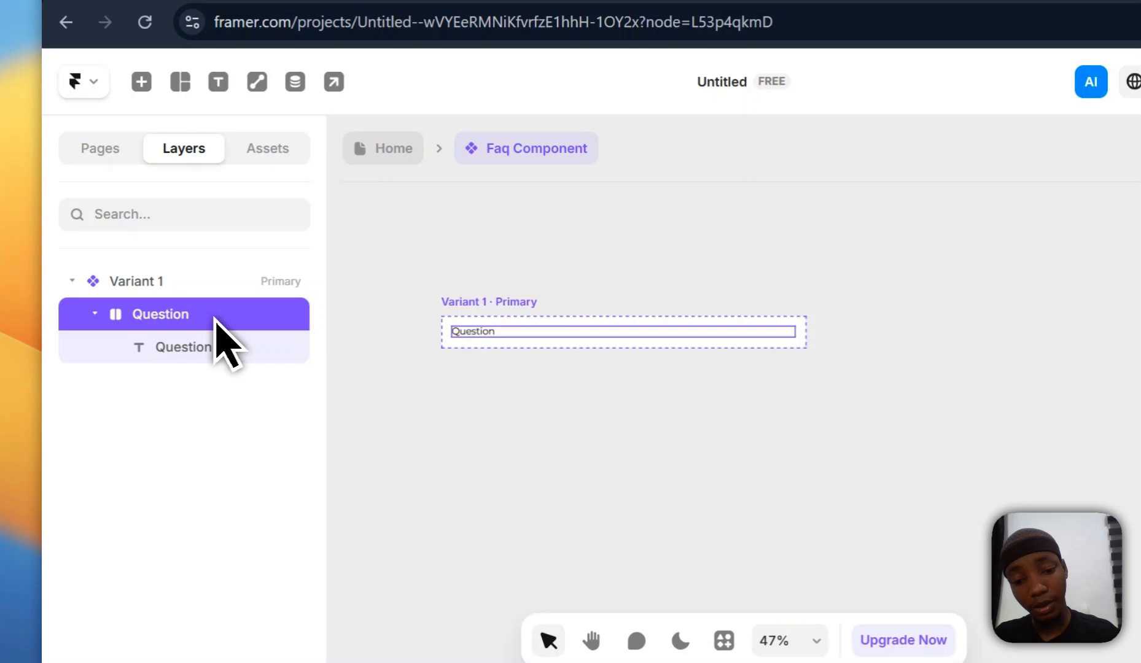
{"action": "key", "text": "ctrl+v"}
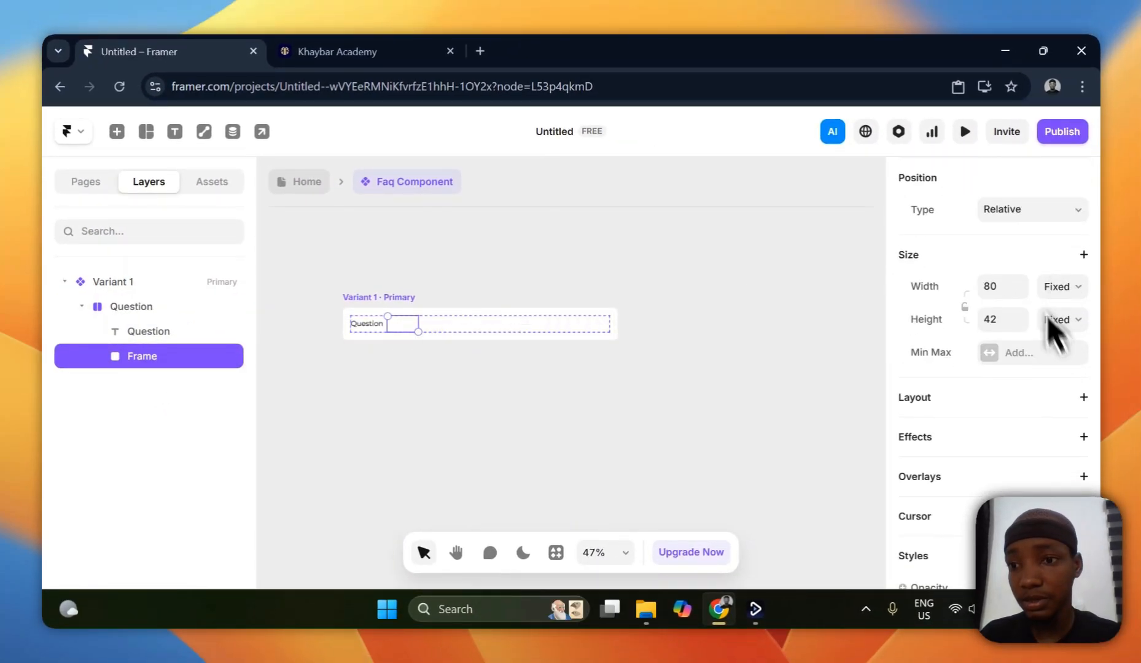
- Resize the frame beside the "Question" text to 32 wide by 32 high
{"action": "left_click", "coordinate": [997, 285]}
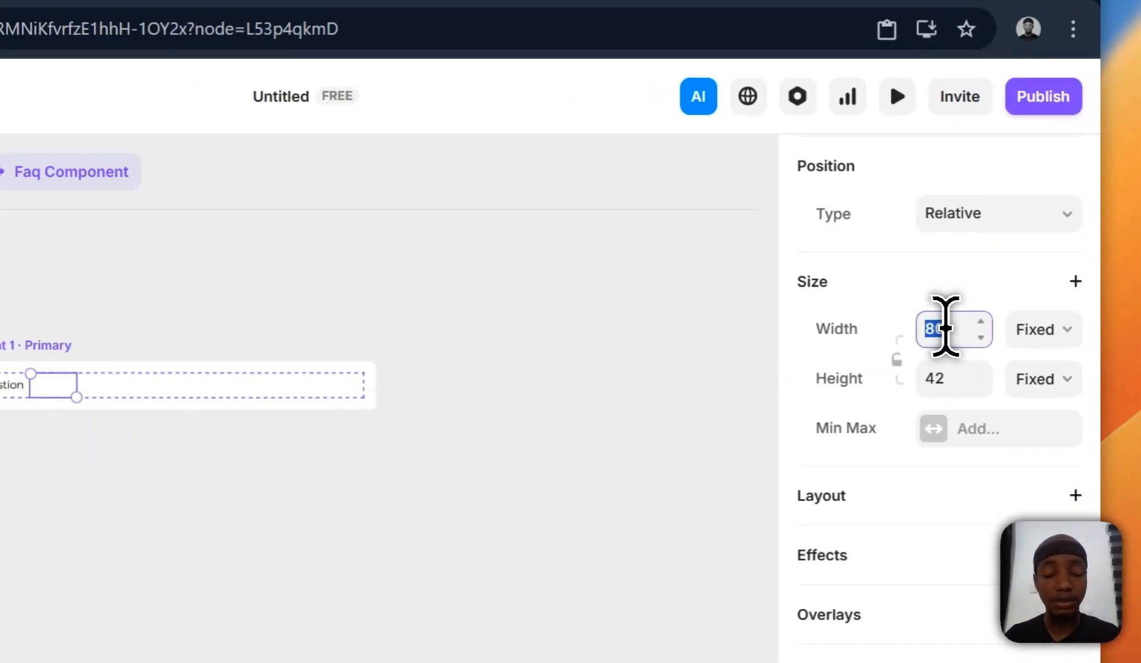
{"action": "type", "text": "3"}
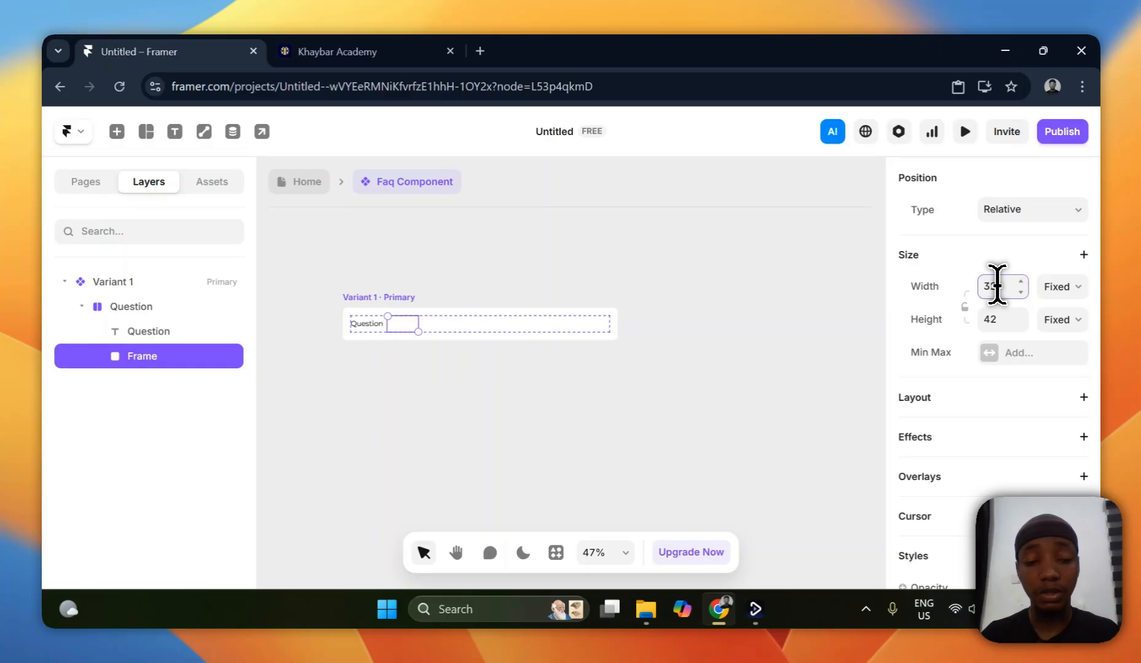
{"action": "type", "text": "2"}
{"action": "left_click", "coordinate": [1007, 318]}
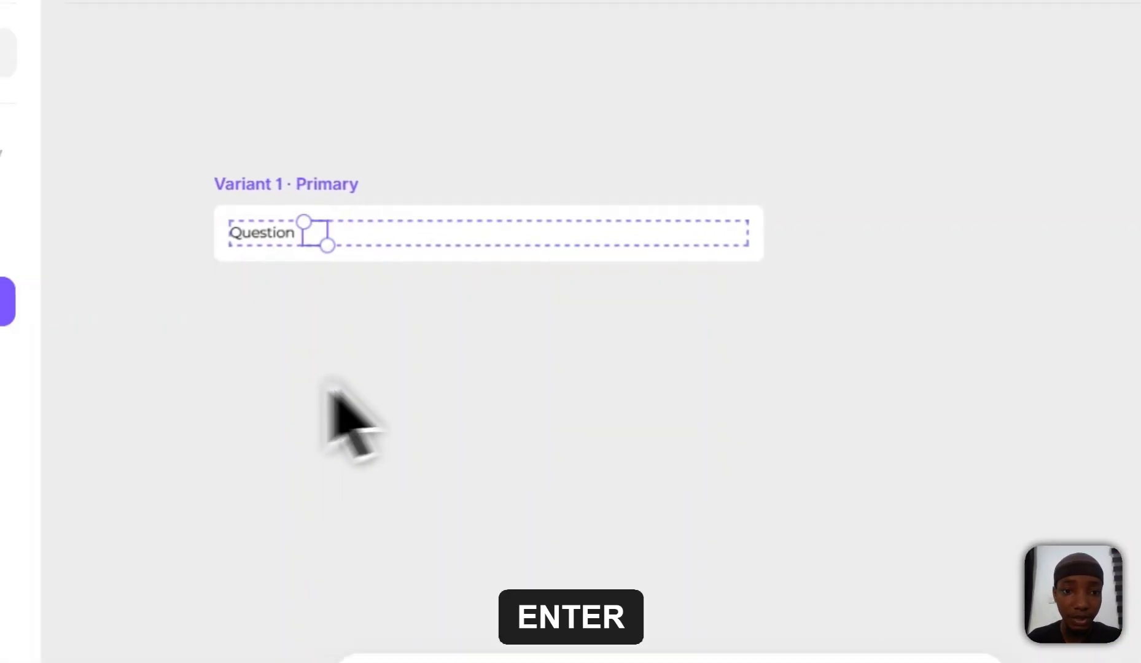
- Distribute the inner Question stack so its text and the square frame sit at opposite ends of the row
{"action": "left_click", "coordinate": [333, 382]}
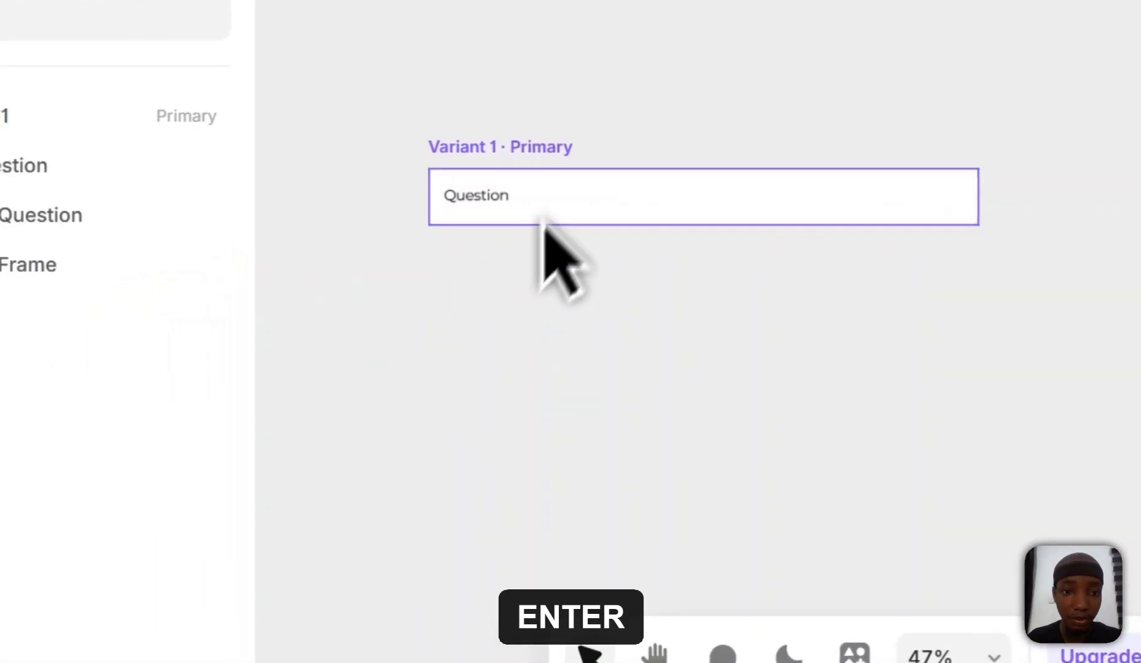
{"action": "left_click", "coordinate": [547, 196]}
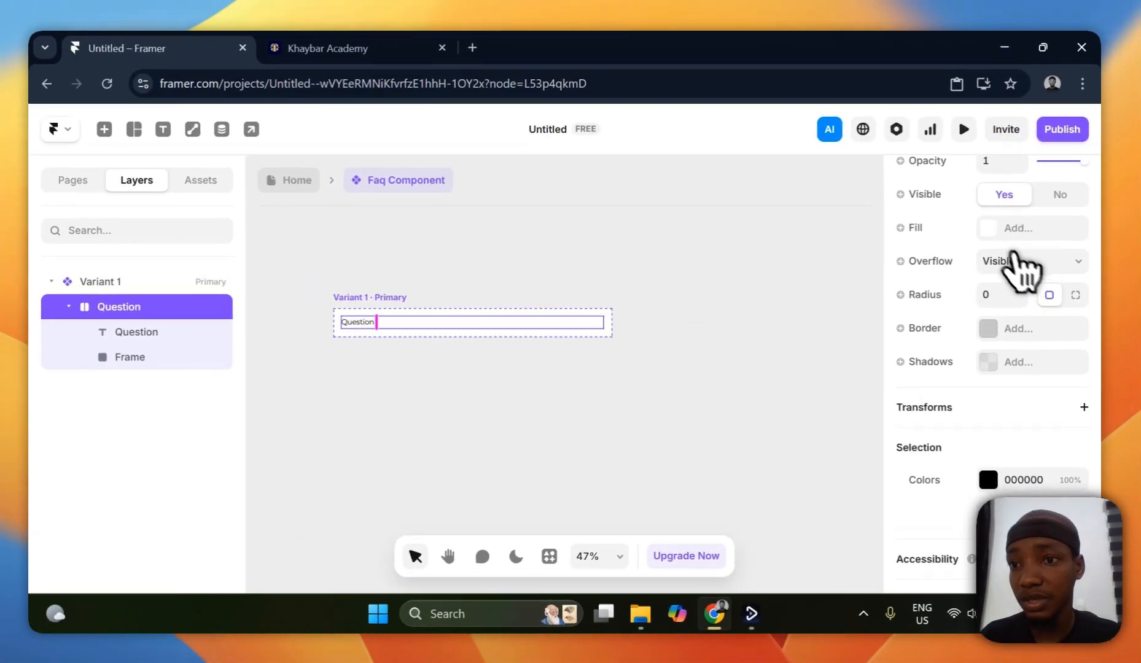
{"action": "scroll", "coordinate": [1019, 264], "scroll_direction": "down", "scroll_amount": 1}
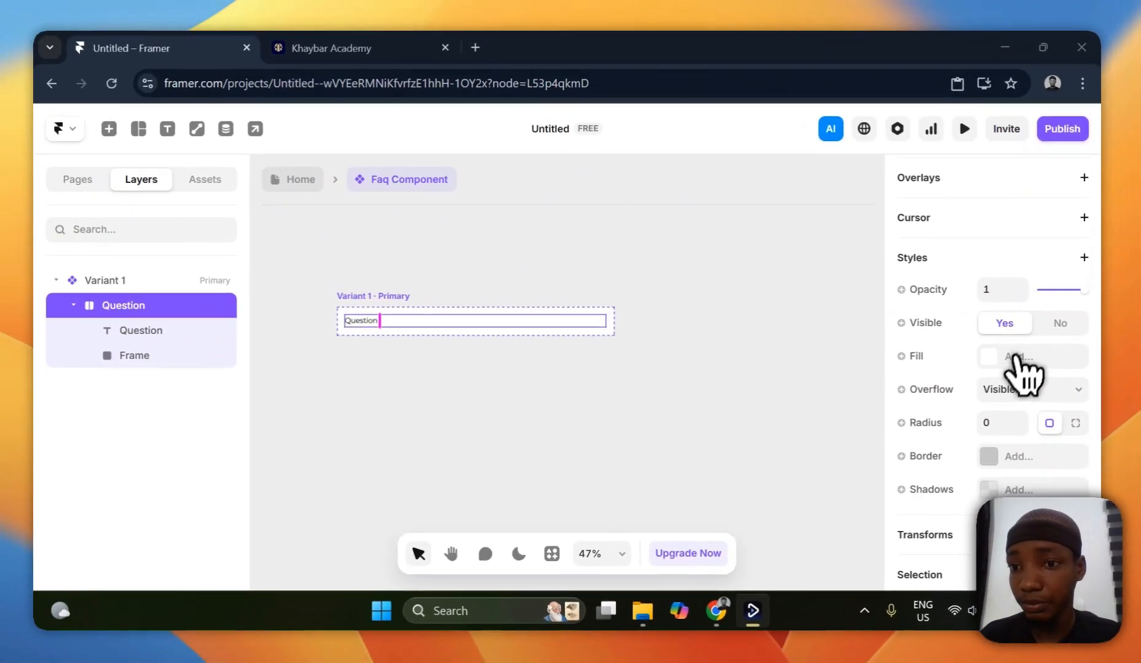
{"action": "scroll", "coordinate": [1016, 376], "scroll_direction": "down", "scroll_amount": 2}
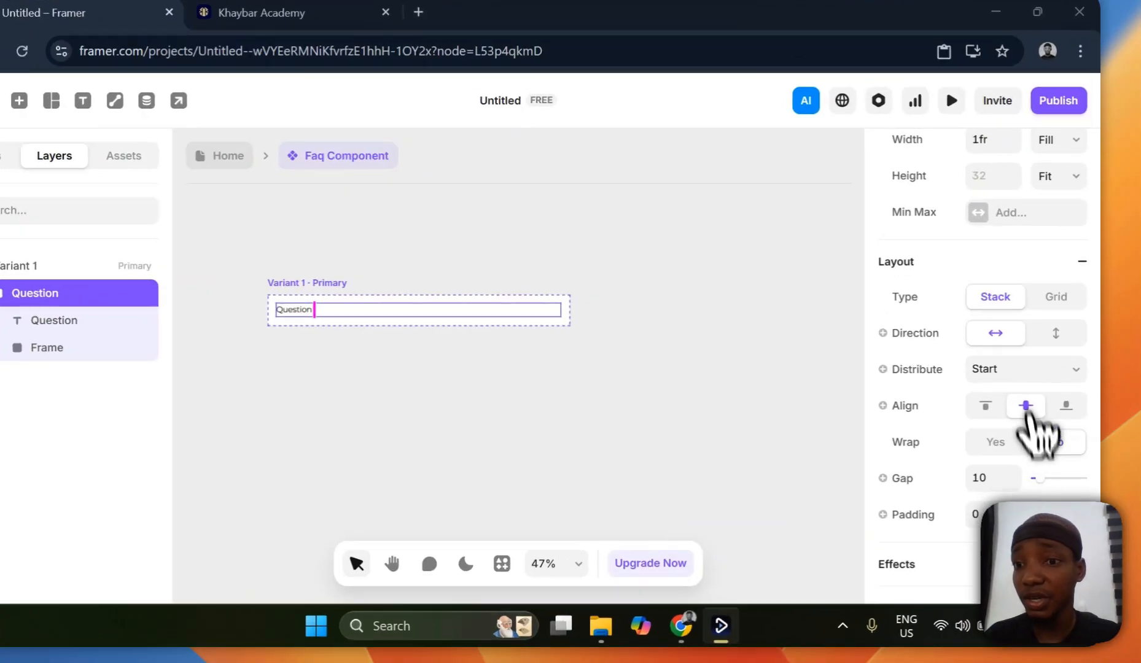
{"action": "left_click", "coordinate": [1033, 375]}
{"action": "left_click", "coordinate": [1032, 450]}
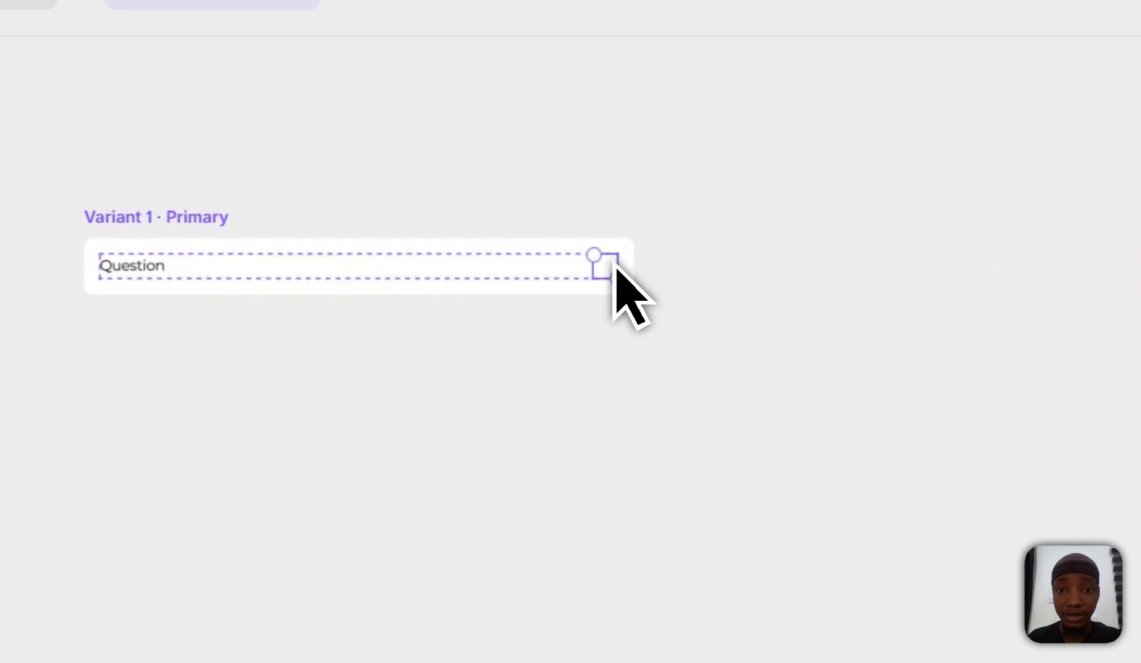
{"action": "left_click", "coordinate": [364, 274]}
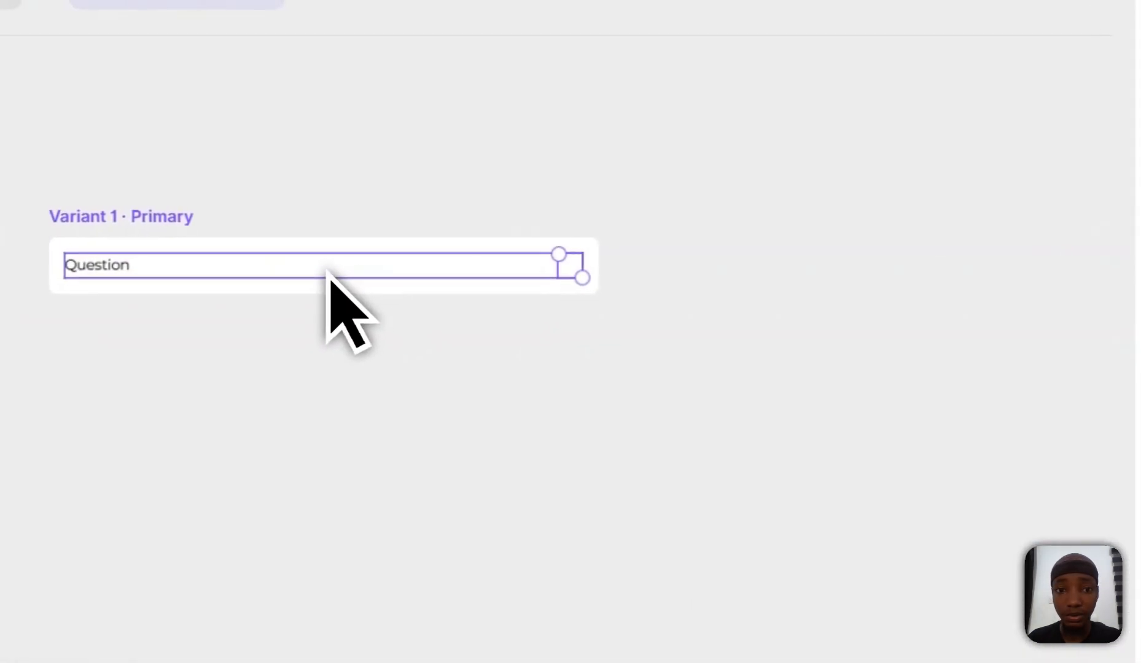
{"action": "left_click", "coordinate": [715, 316]}
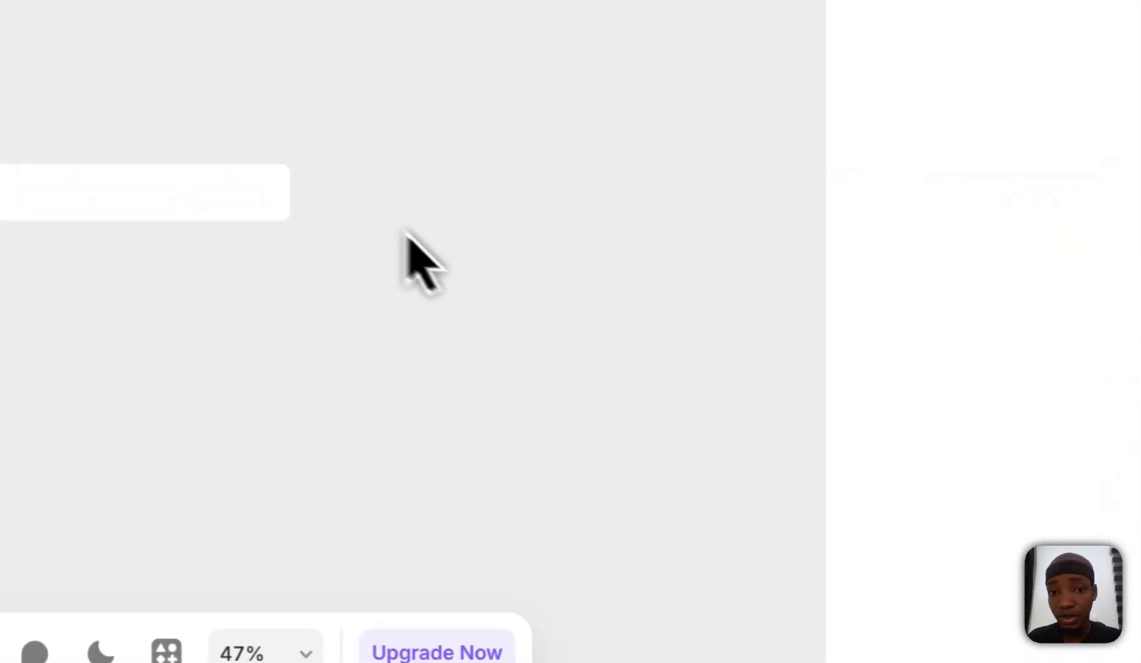
- Fill the square frame in the Question row with dark grey 636363 and rename the frame "Icon"
{"action": "left_click", "coordinate": [582, 273]}
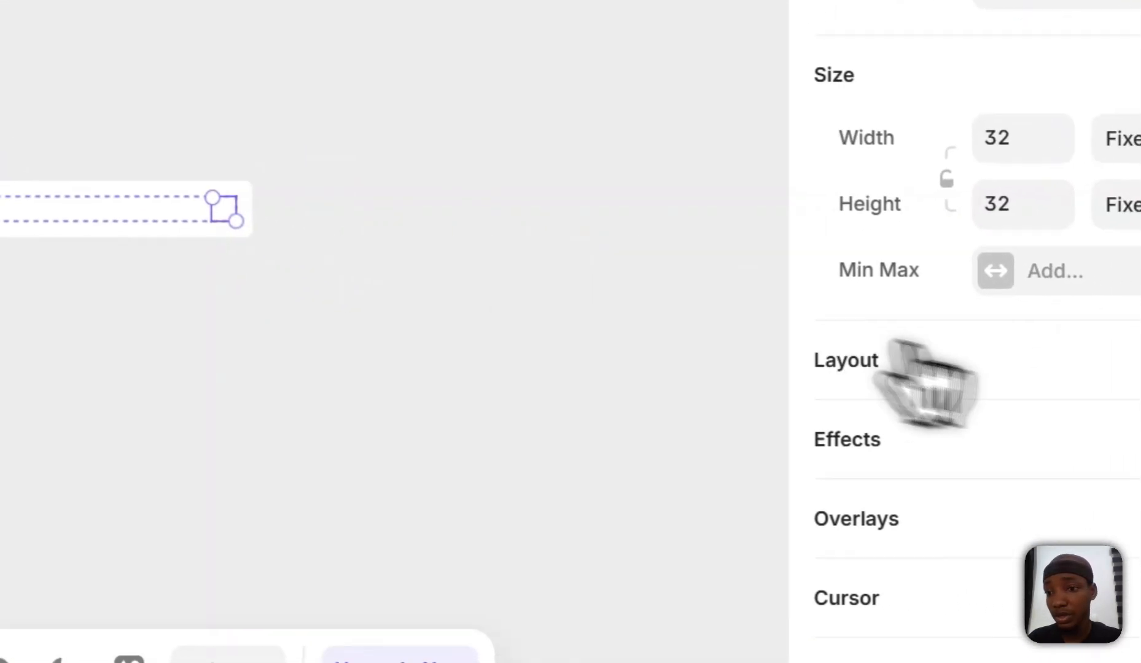
{"action": "scroll", "coordinate": [927, 380], "scroll_direction": "down", "scroll_amount": 5}
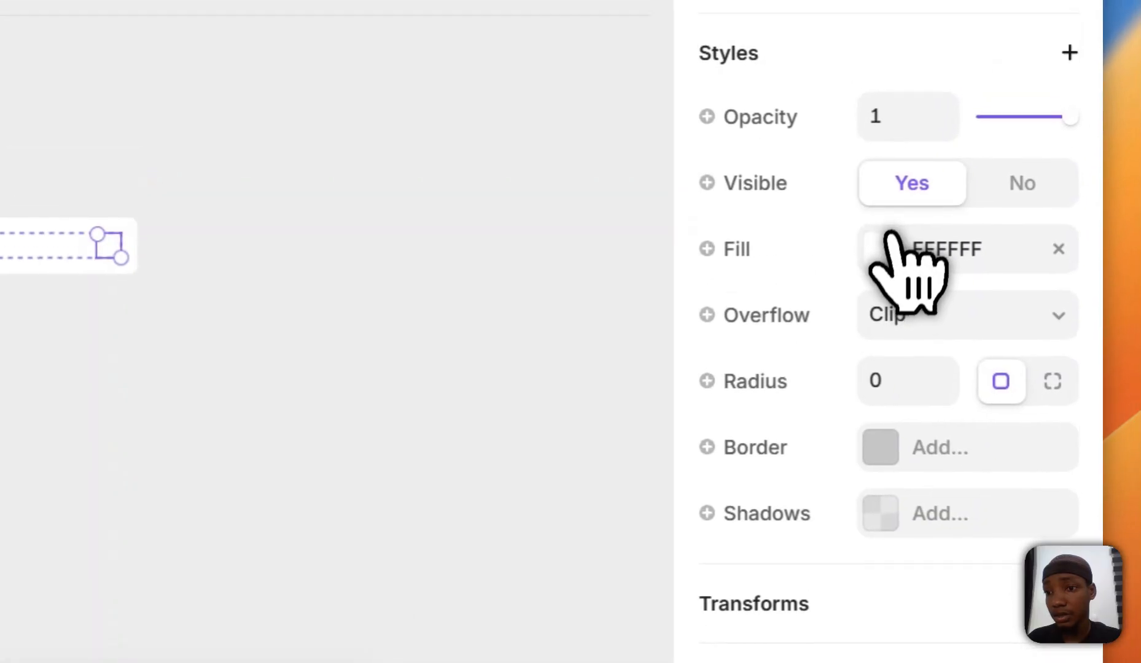
{"action": "left_click", "coordinate": [1003, 209]}
{"action": "left_click", "coordinate": [388, 311]}
{"action": "left_click_drag", "start_coordinate": [348, 381], "coordinate": [210, 412]}
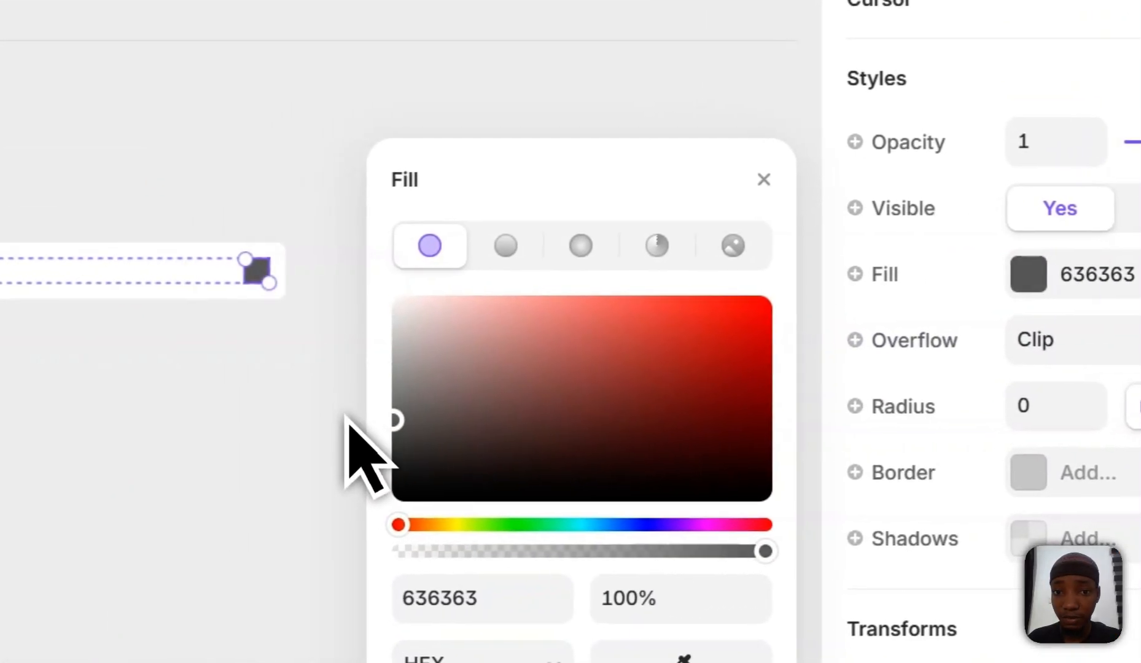
{"action": "left_click", "coordinate": [177, 402]}
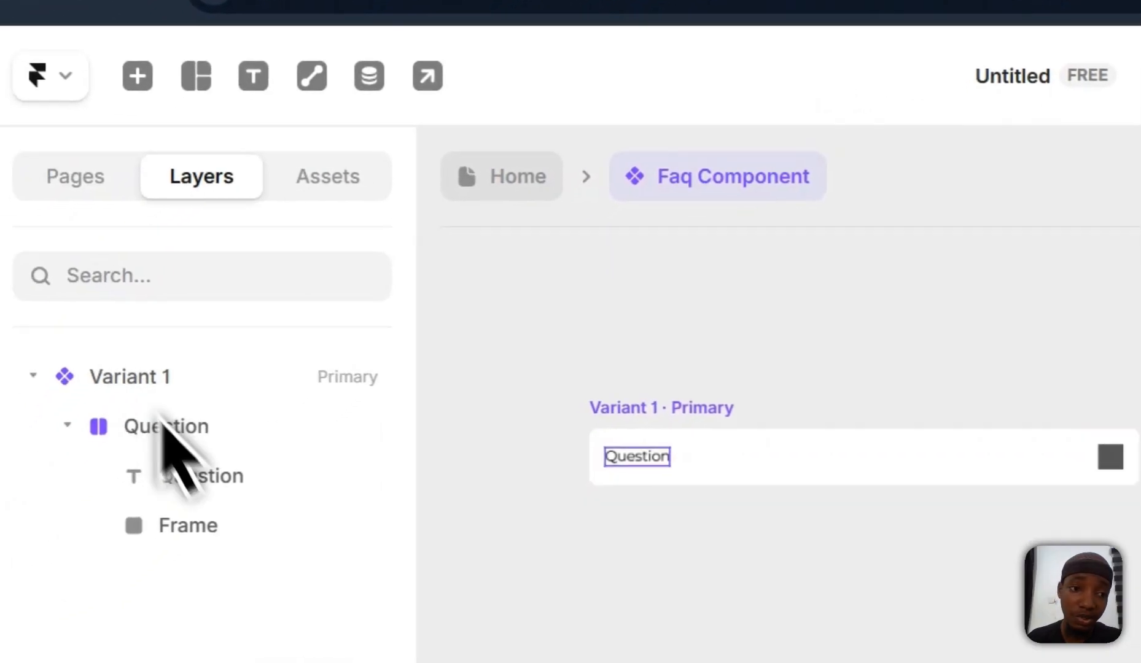
{"action": "double_click", "coordinate": [263, 443]}
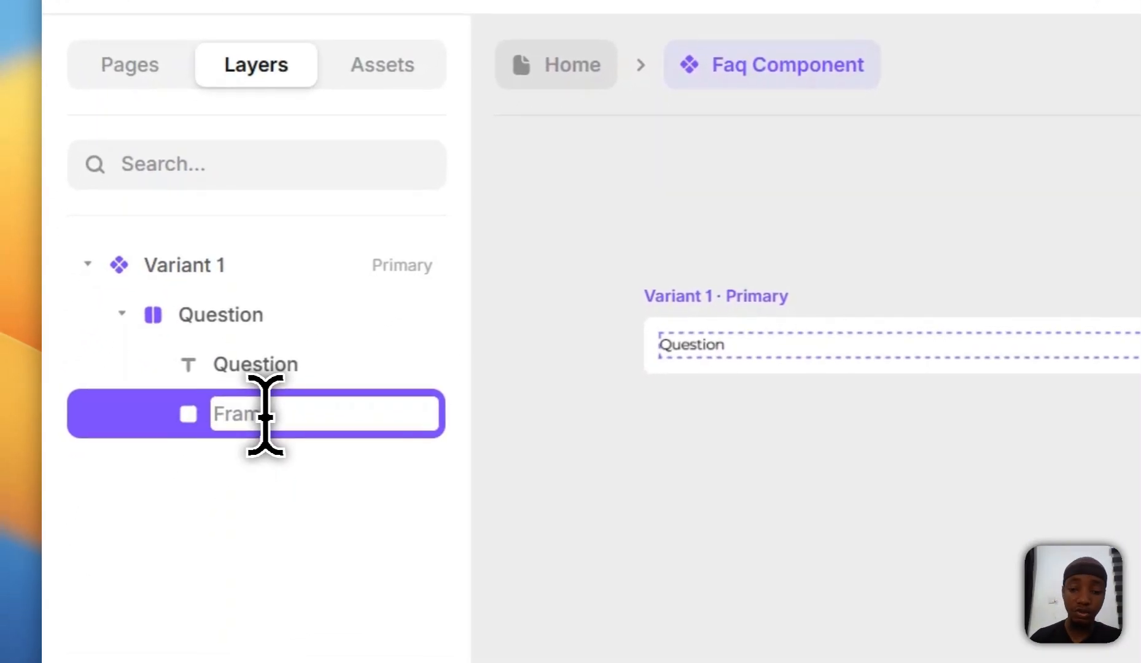
{"action": "left_click", "coordinate": [806, 412]}
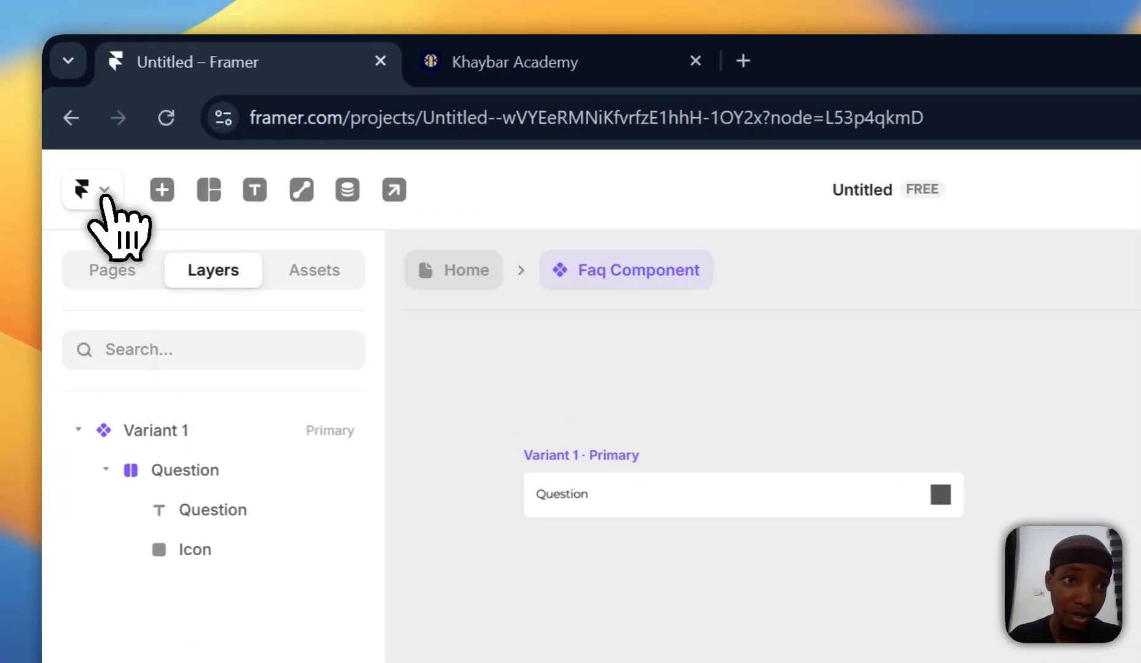
- Insert an icon from the Iconic set into the Icon frame and center it within the frame
{"action": "left_click", "coordinate": [73, 131]}
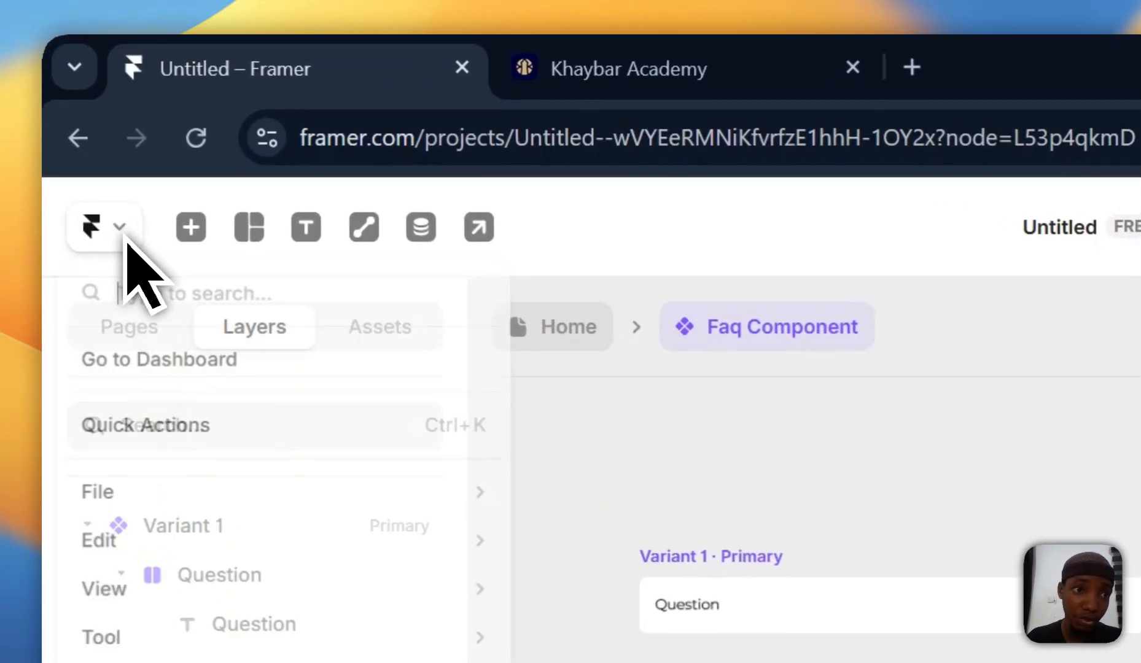
{"action": "left_click", "coordinate": [116, 131]}
{"action": "left_click", "coordinate": [192, 229]}
{"action": "scroll", "coordinate": [280, 404], "scroll_direction": "down", "scroll_amount": 5}
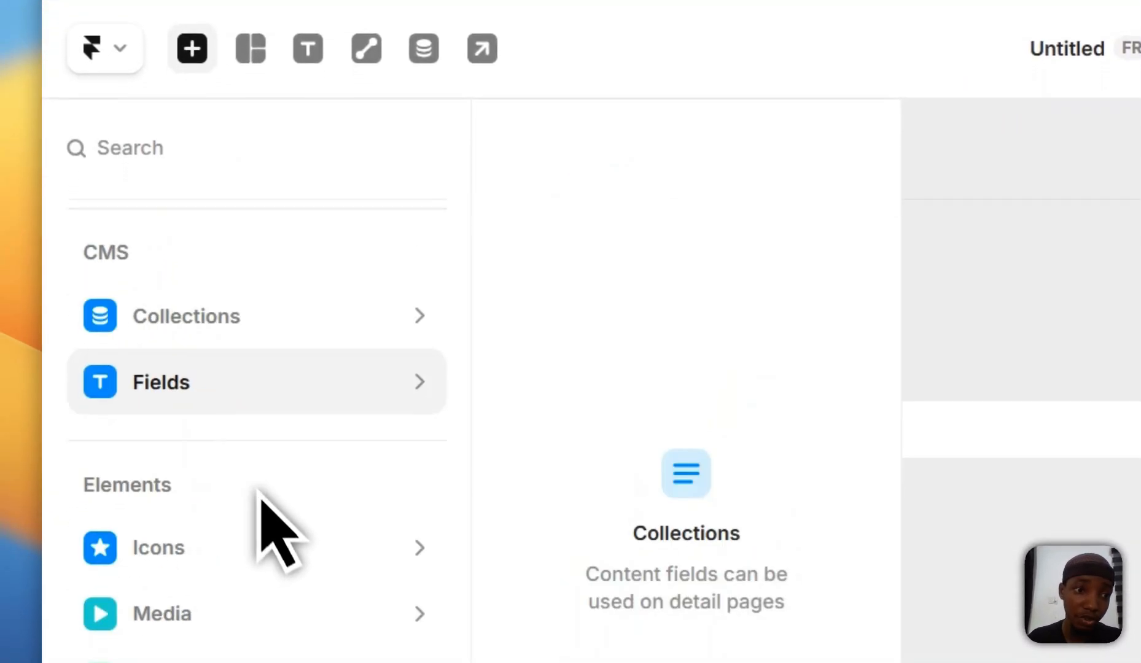
{"action": "mouse_move", "coordinate": [257, 662]}
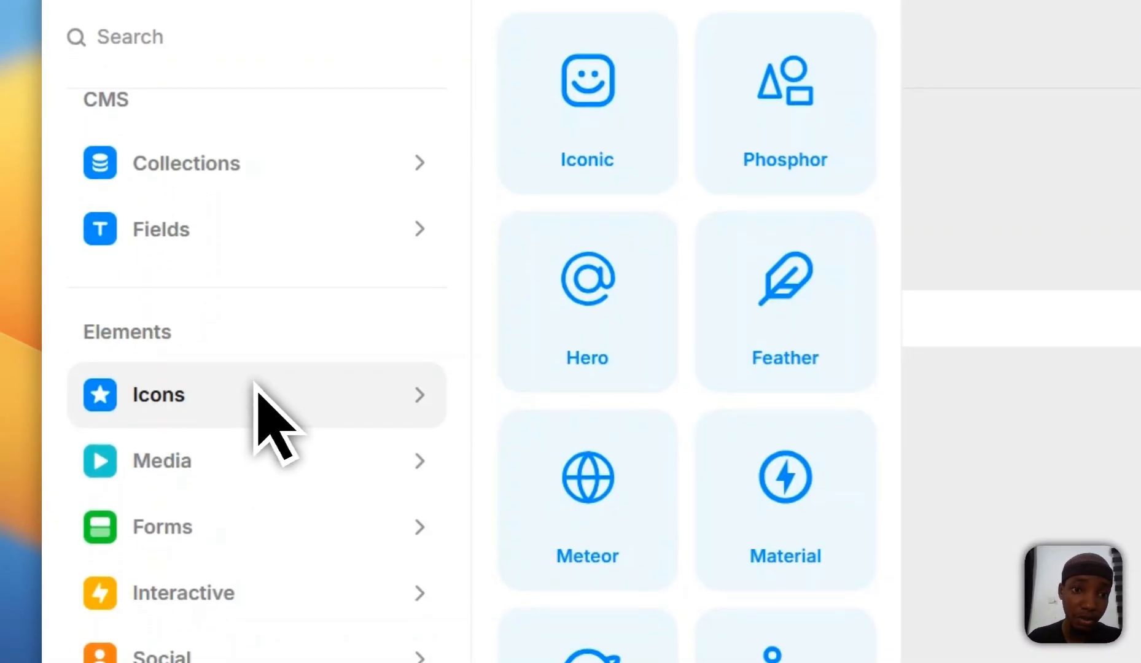
{"action": "left_click", "coordinate": [603, 125]}
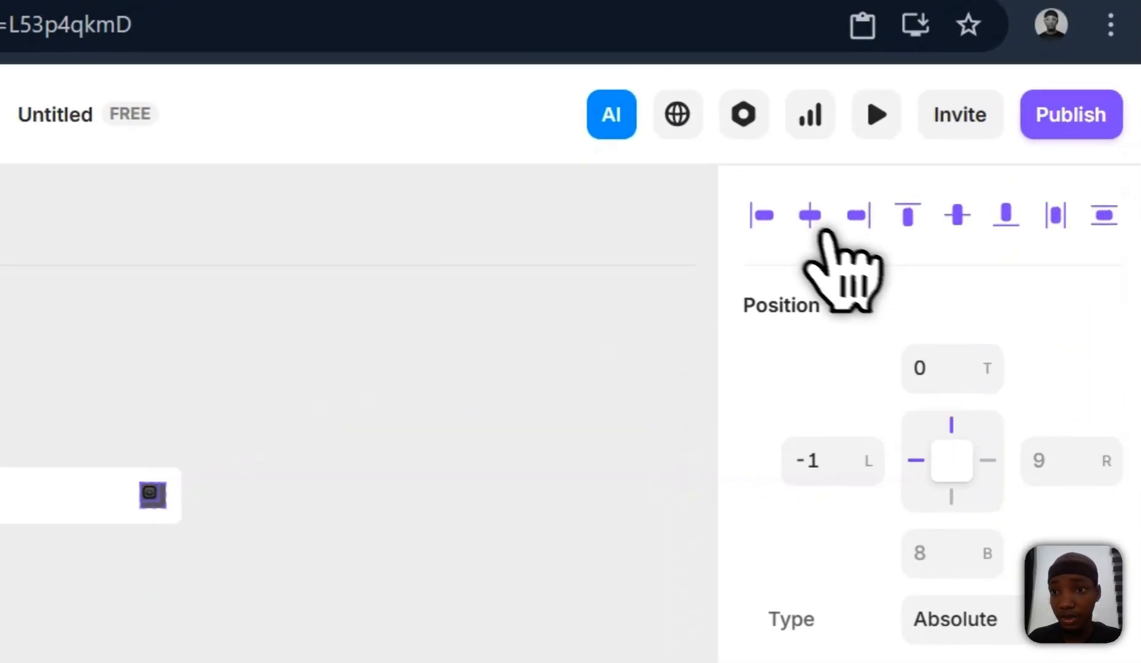
{"action": "left_click", "coordinate": [811, 218]}
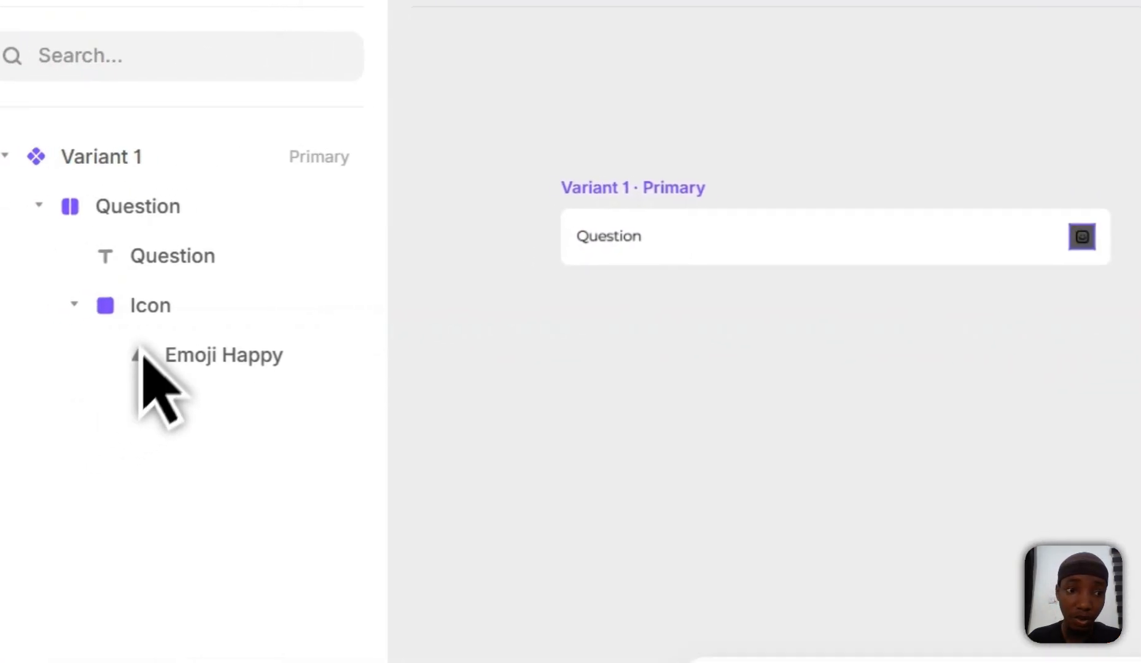
- Change the Icon frame's fill to white
{"action": "left_click", "coordinate": [150, 307]}
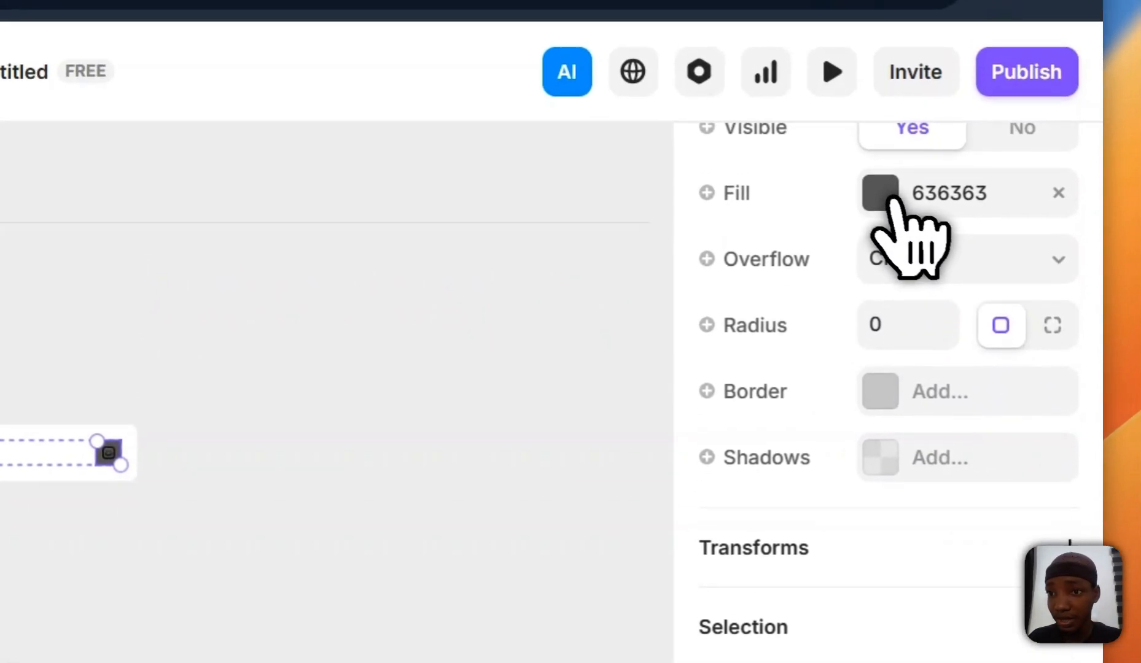
{"action": "left_click", "coordinate": [880, 192]}
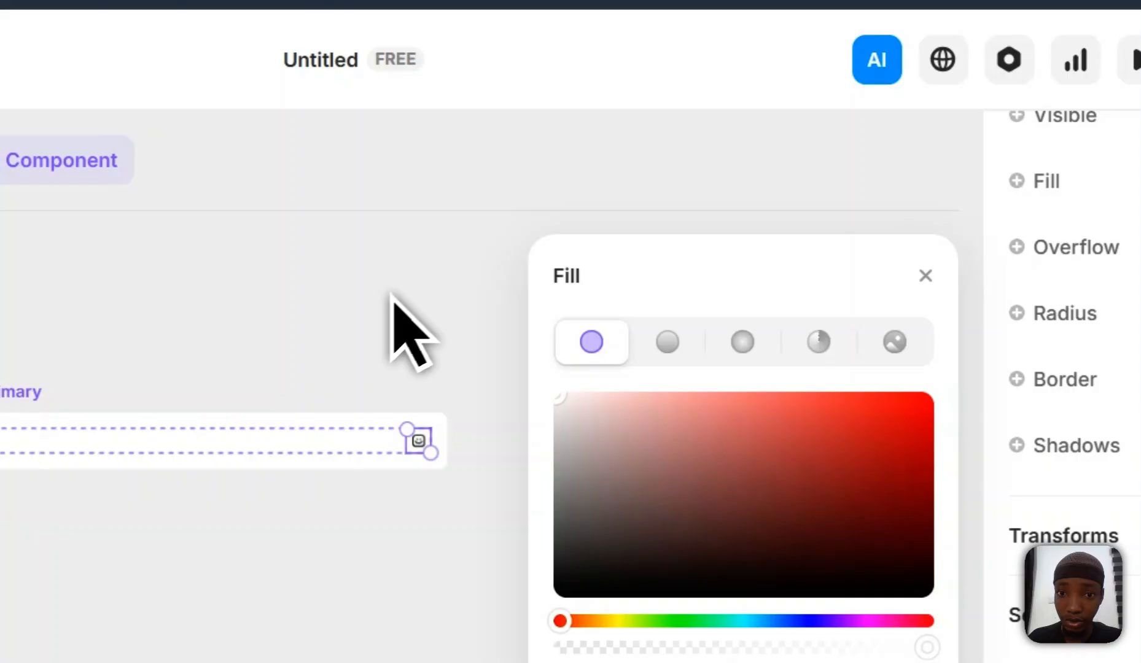
{"action": "left_click", "coordinate": [454, 389]}
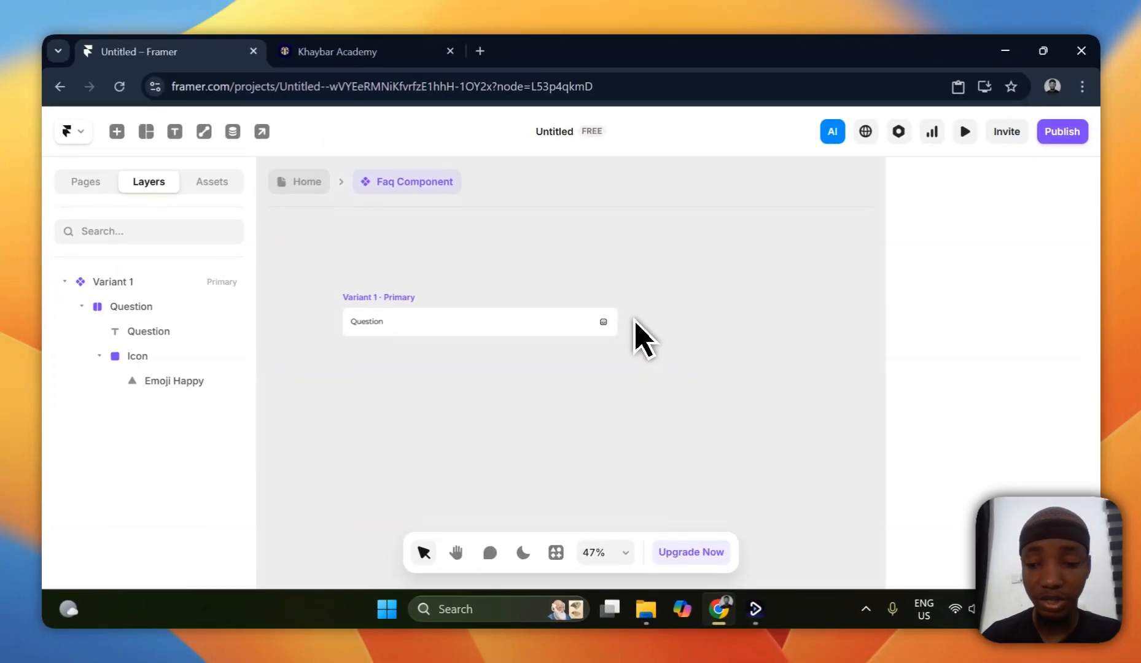
- Replace the Emoji Happy icon with the Plus icon from the Iconic set
{"action": "key", "text": "ctrl+equal"}
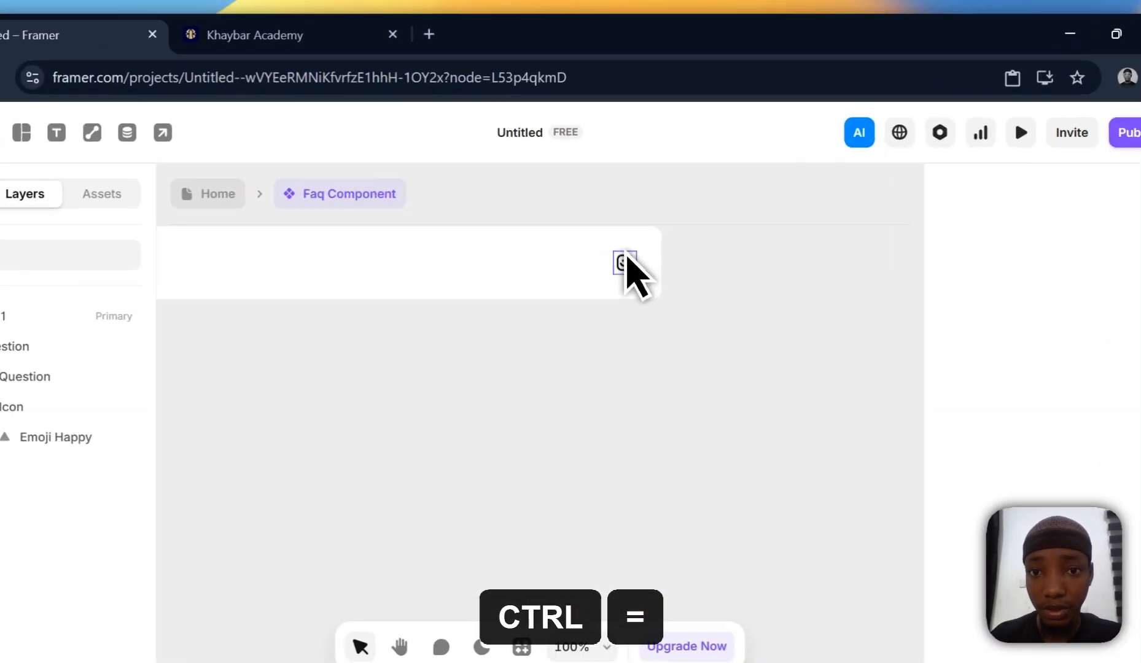
{"action": "left_click", "coordinate": [642, 237]}
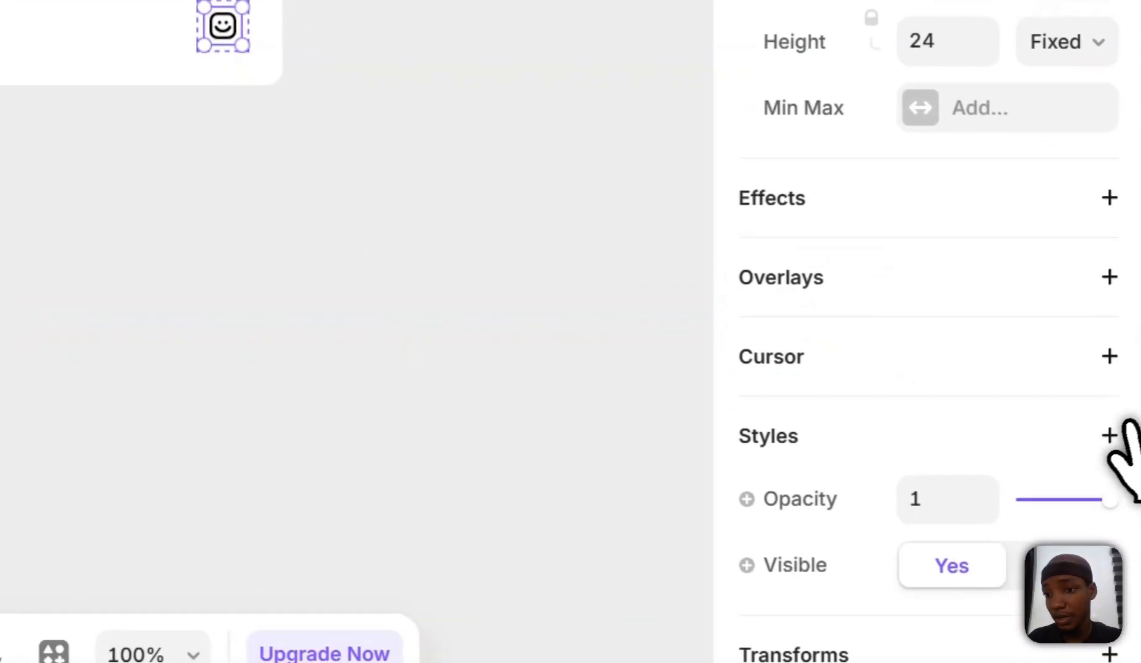
{"action": "scroll", "coordinate": [976, 409], "scroll_direction": "down", "scroll_amount": 8}
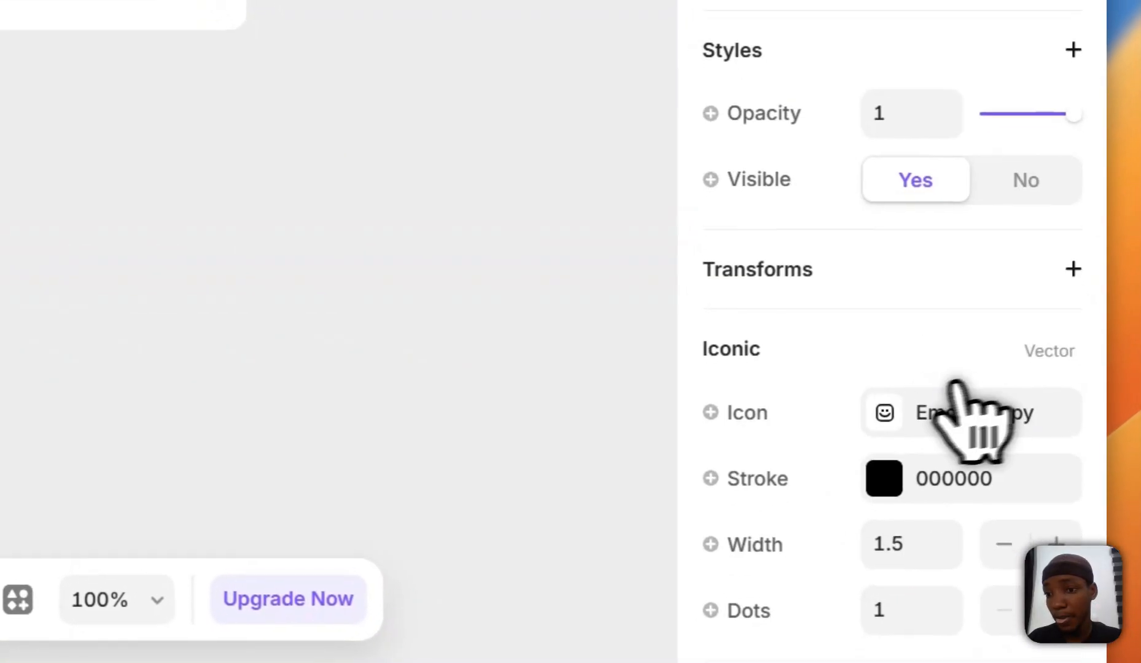
{"action": "left_click", "coordinate": [940, 304]}
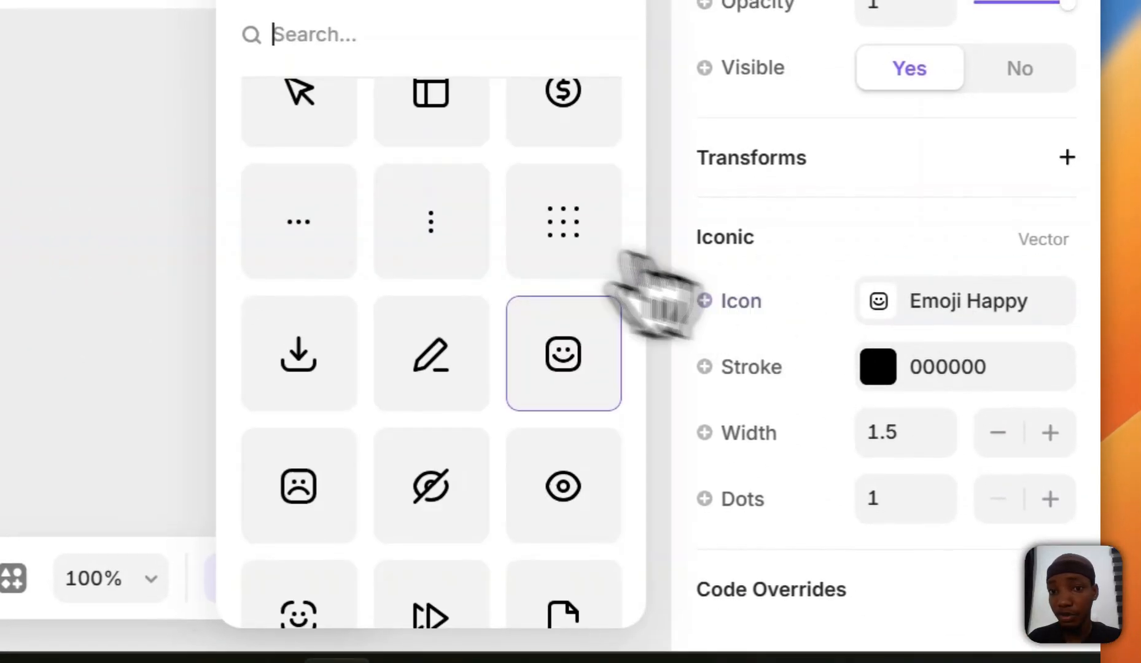
{"action": "type", "text": "plu"}
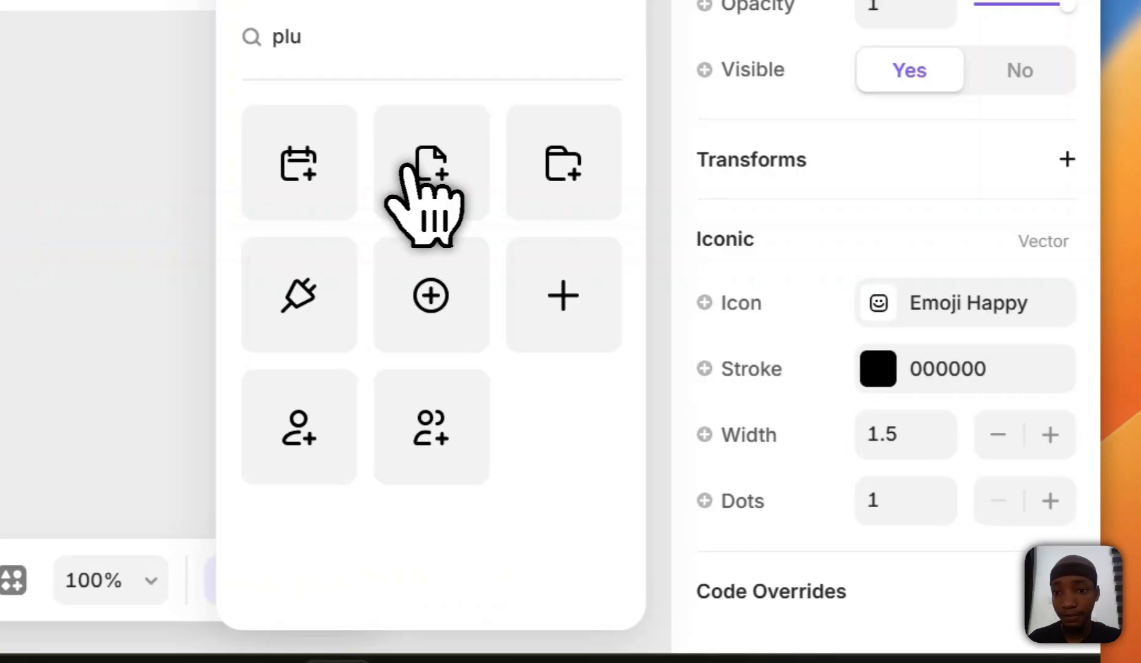
{"action": "left_click", "coordinate": [117, 258]}
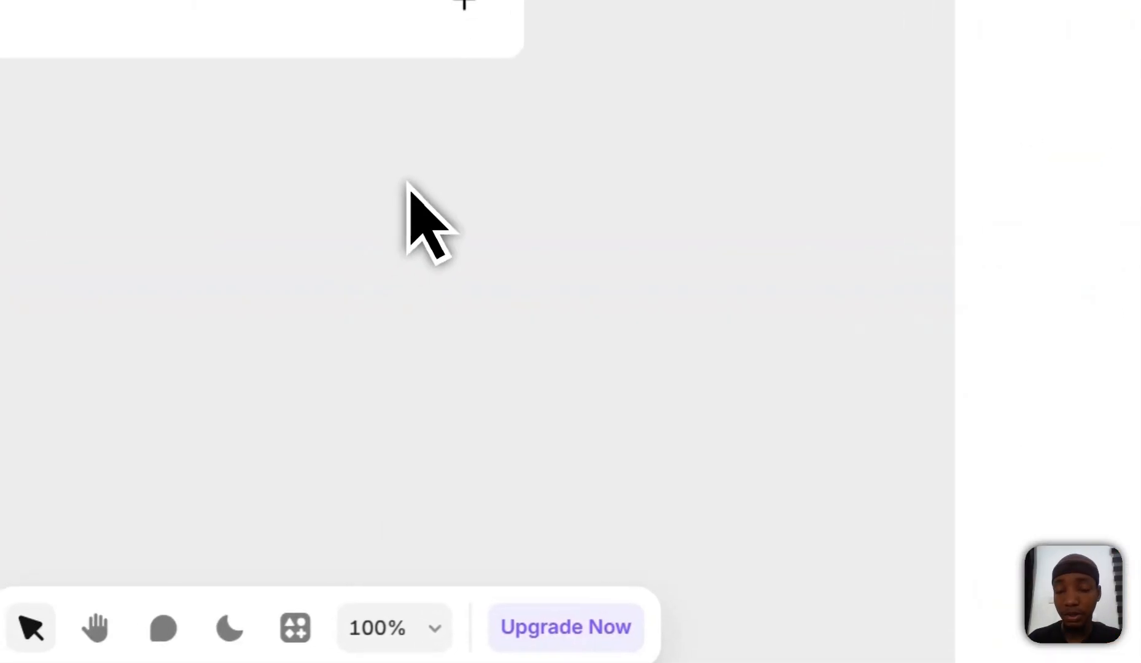
- Set the padding of Variant 1 to 16
{"action": "scroll", "coordinate": [416, 180], "scroll_direction": "left", "scroll_amount": 7}
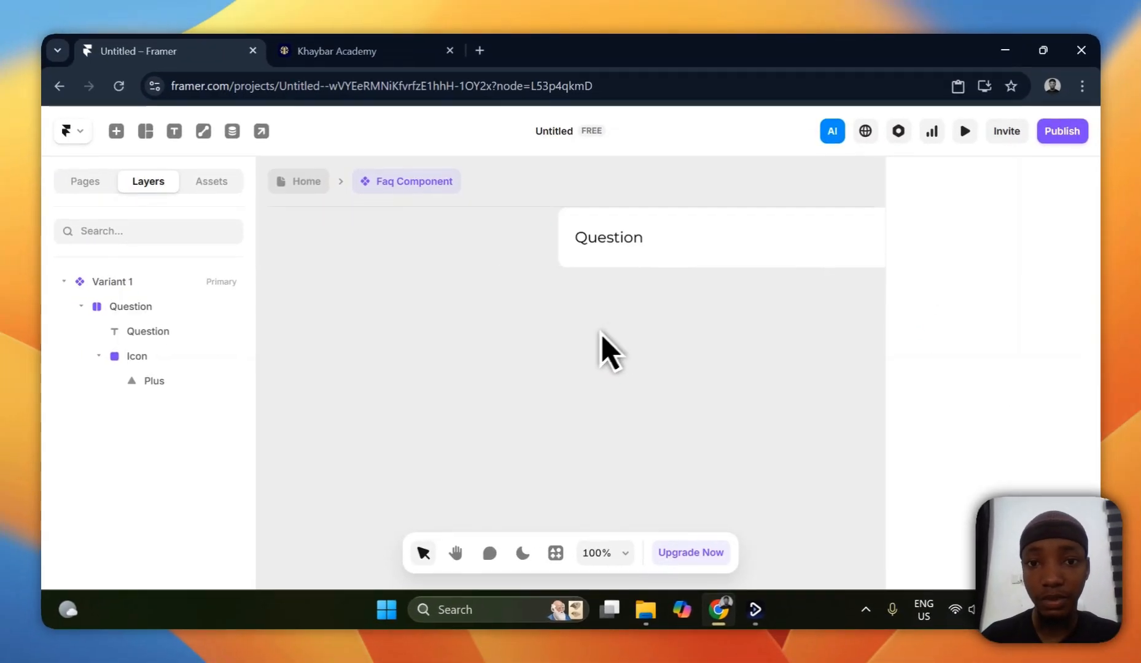
{"action": "left_click", "coordinate": [397, 279]}
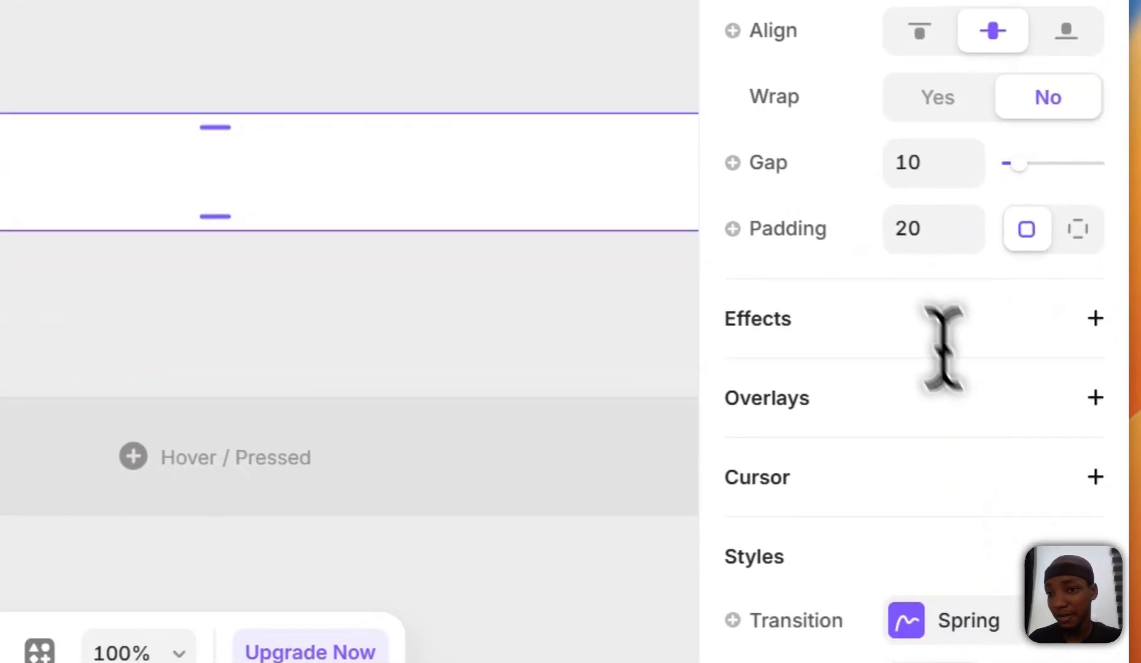
{"action": "left_click", "coordinate": [924, 229]}
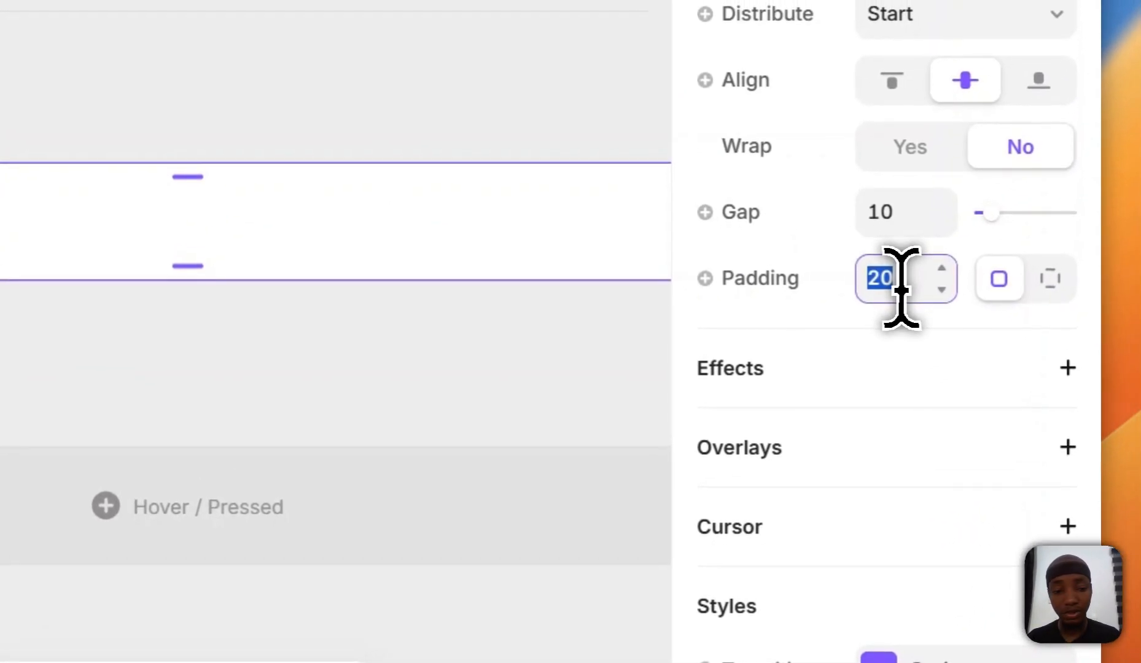
{"action": "type", "text": "16"}
{"action": "key", "text": "Return"}
{"action": "left_click", "coordinate": [351, 398]}
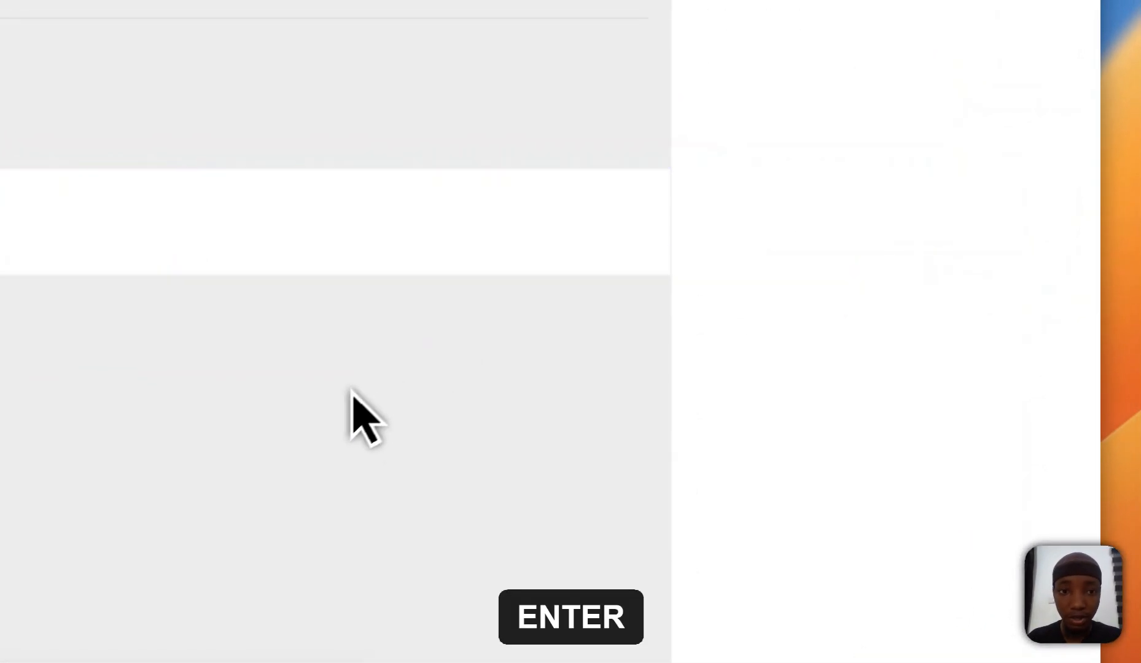
- Set the font size of the "Question" text to 16 px
{"action": "scroll", "coordinate": [341, 369], "scroll_direction": "down", "scroll_amount": 2}
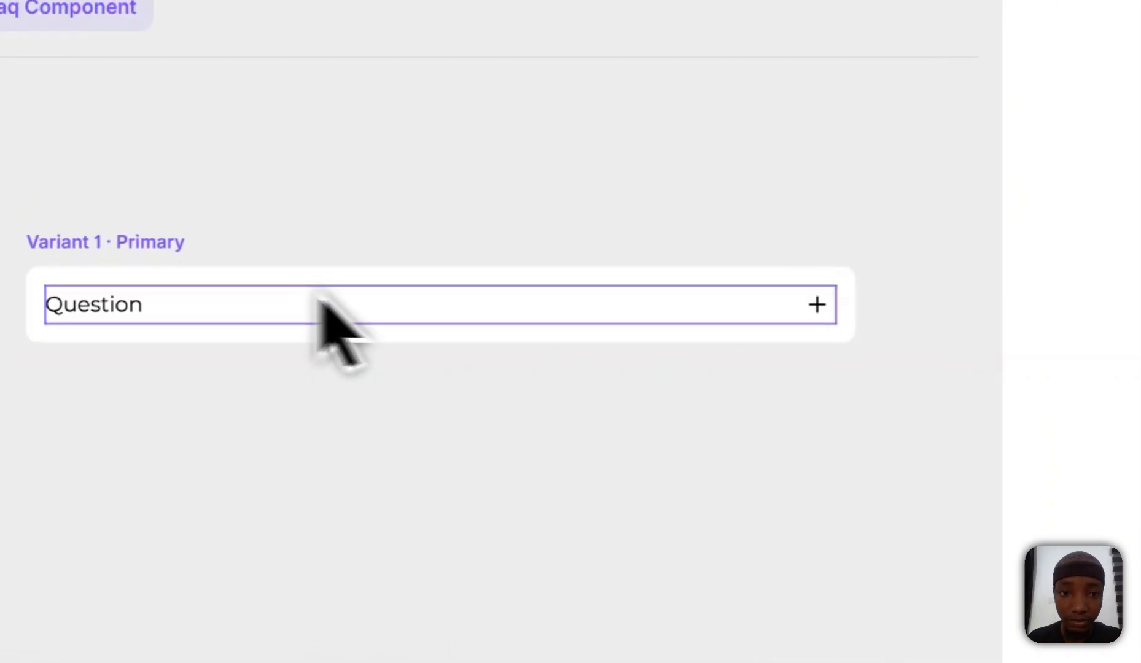
{"action": "left_click", "coordinate": [321, 326], "text": "ctrl"}
{"action": "left_click", "coordinate": [1099, 523]}
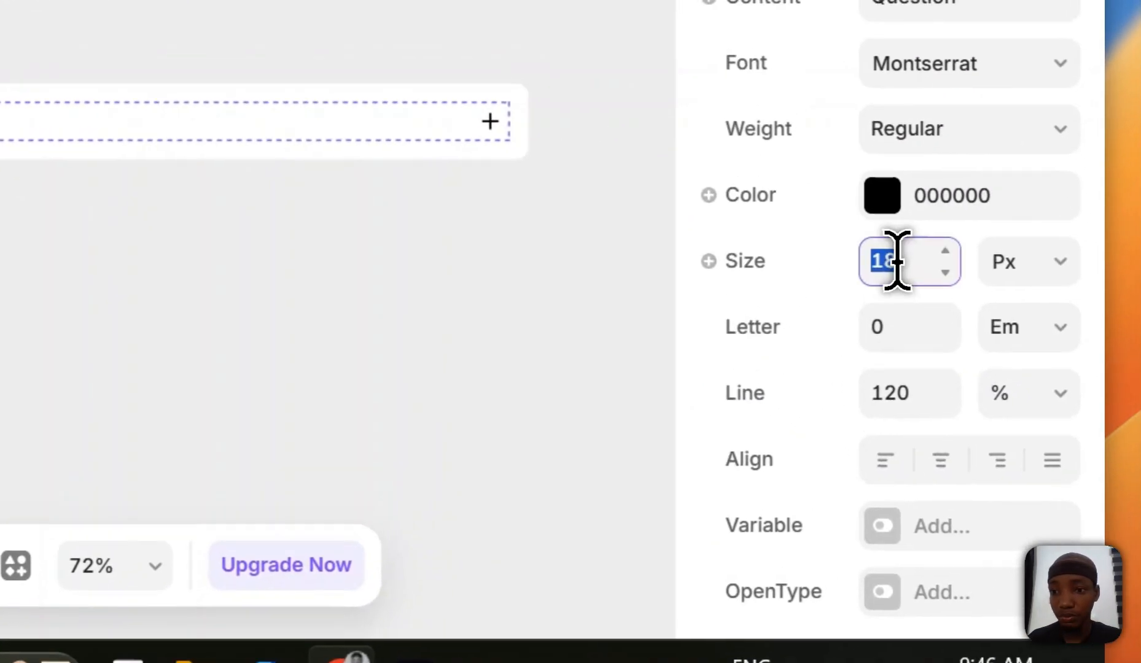
{"action": "type", "text": "16"}
{"action": "key", "text": "Return"}
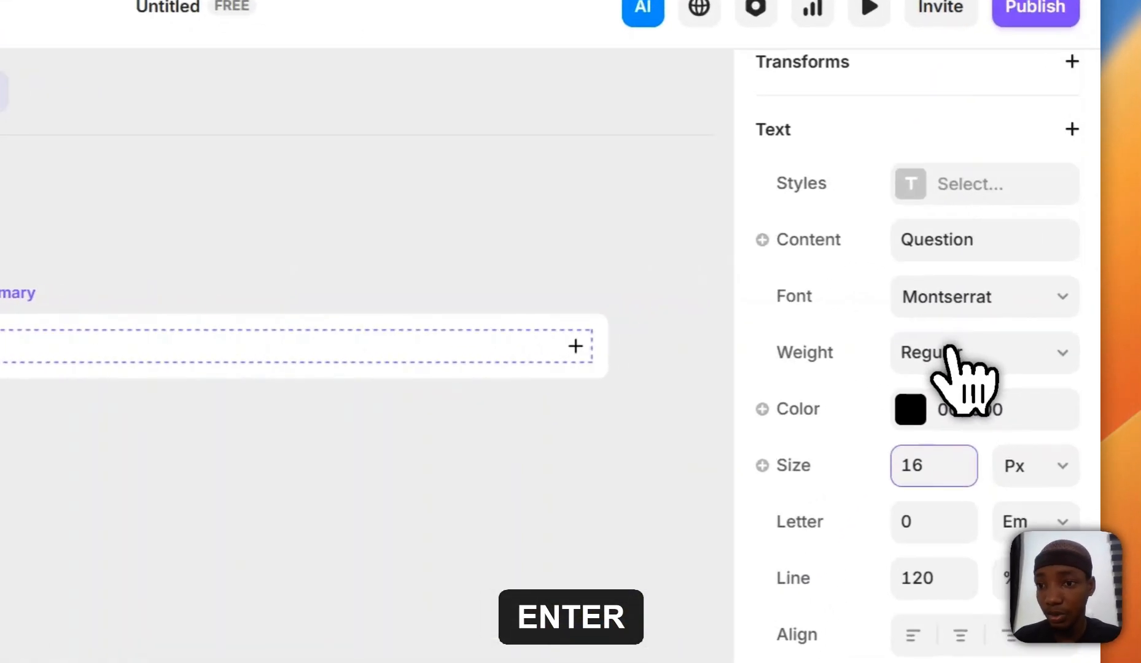
- Set the weight of the "Question" text to Medium
{"action": "left_click", "coordinate": [1014, 337]}
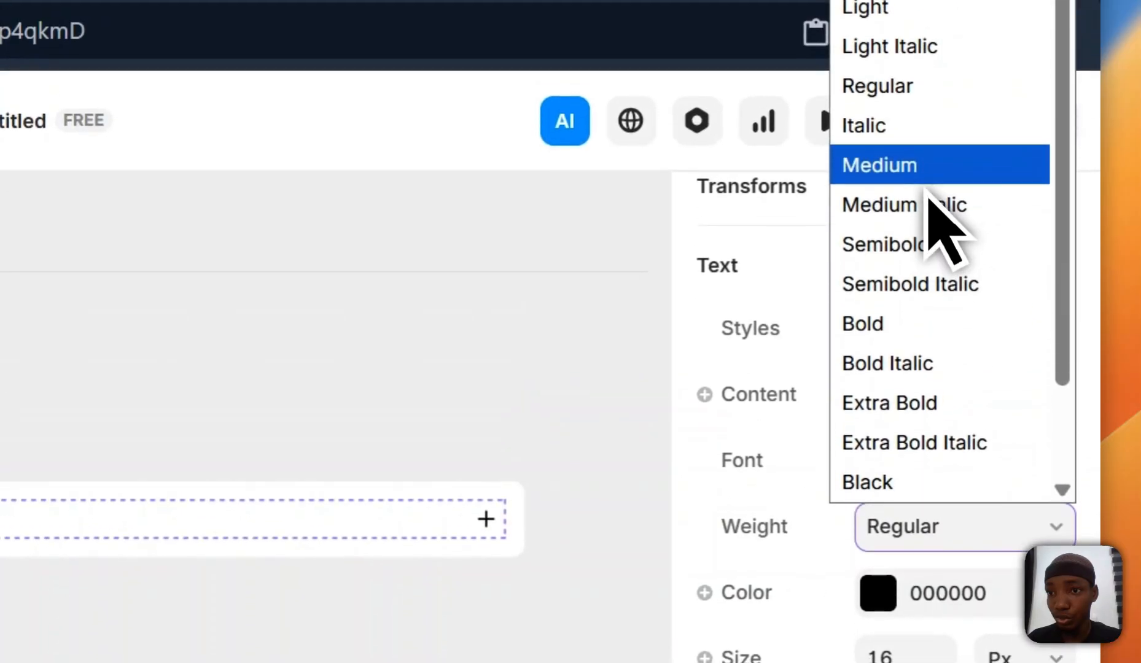
{"action": "left_click", "coordinate": [1012, 155]}
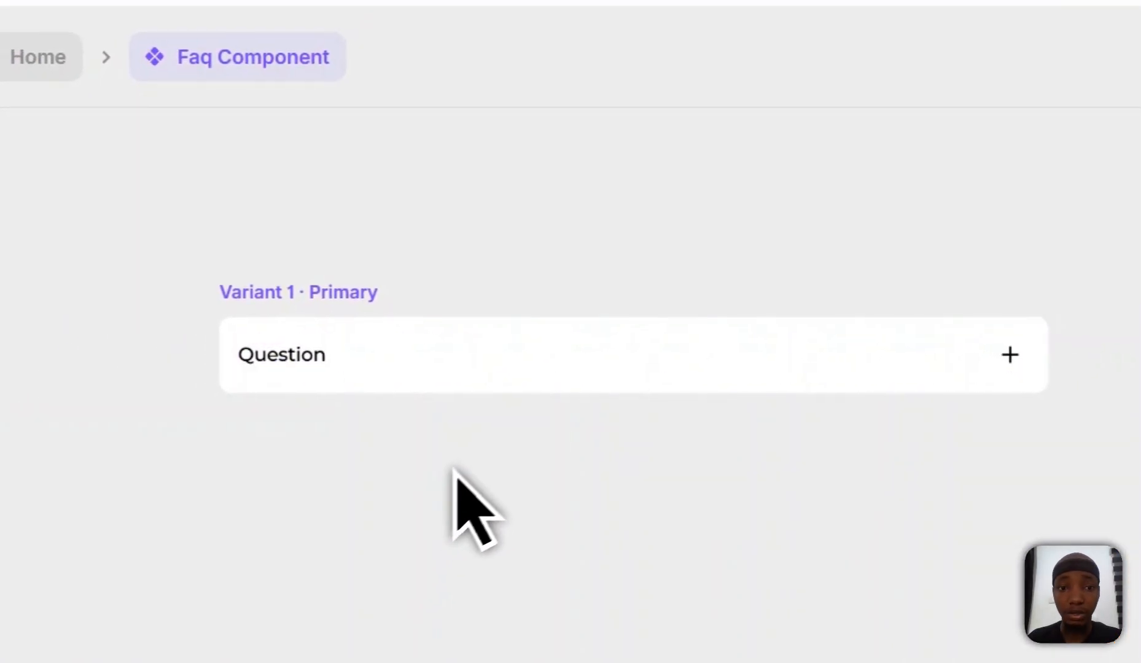
- Copy the Question row and paste the copy into Variant 1
{"action": "left_click", "coordinate": [469, 334]}
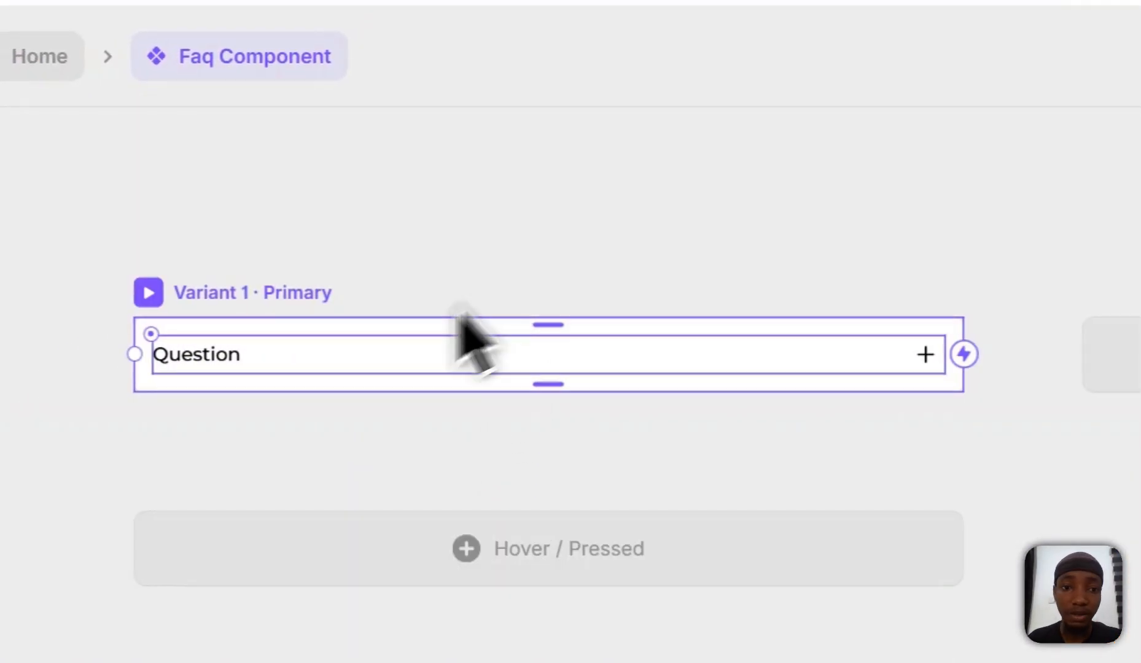
{"action": "double_click", "coordinate": [284, 359]}
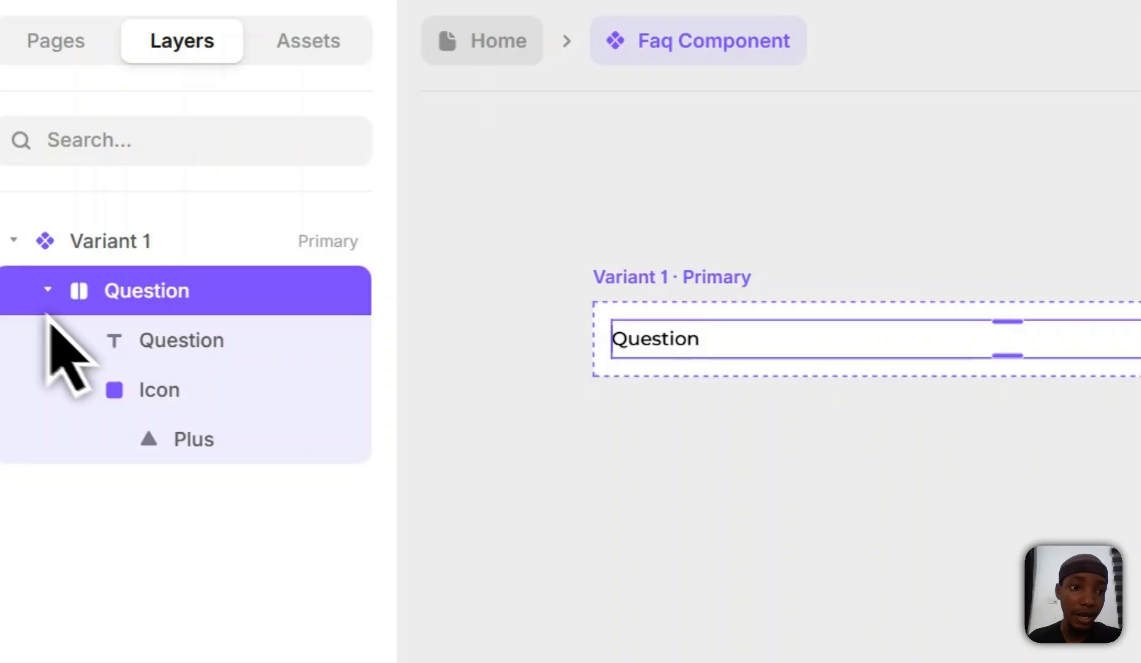
{"action": "left_click", "coordinate": [48, 289]}
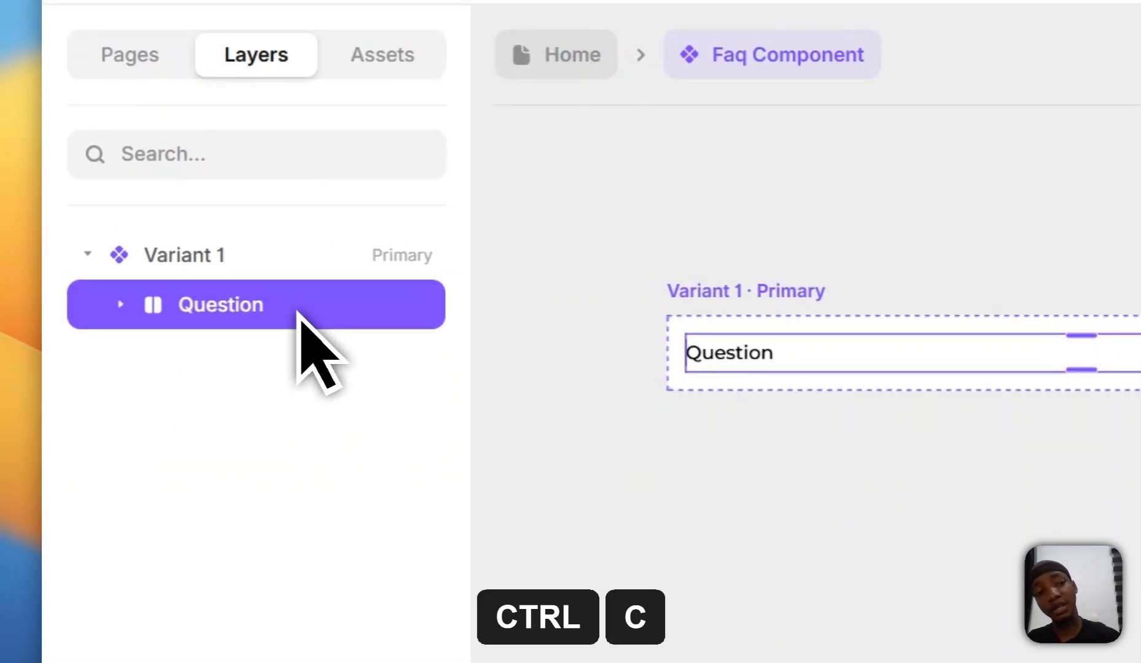
{"action": "left_click", "coordinate": [221, 253]}
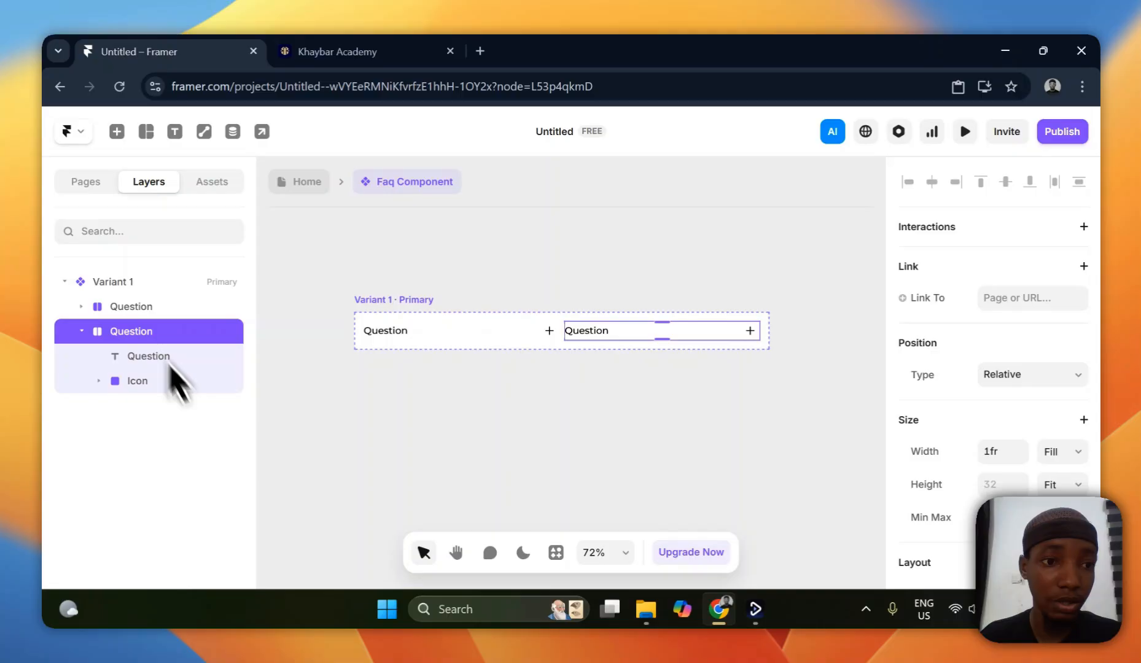
- Change the stack direction of Variant 1 to vertical
{"action": "left_click", "coordinate": [144, 285]}
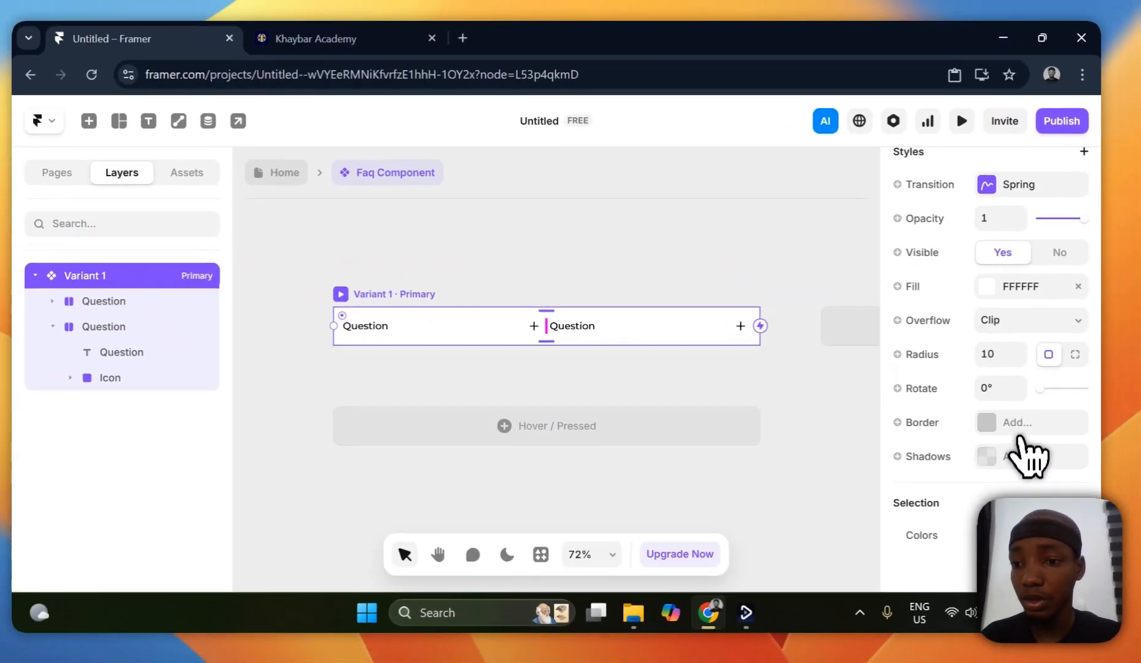
{"action": "scroll", "coordinate": [997, 440], "scroll_direction": "up", "scroll_amount": 5}
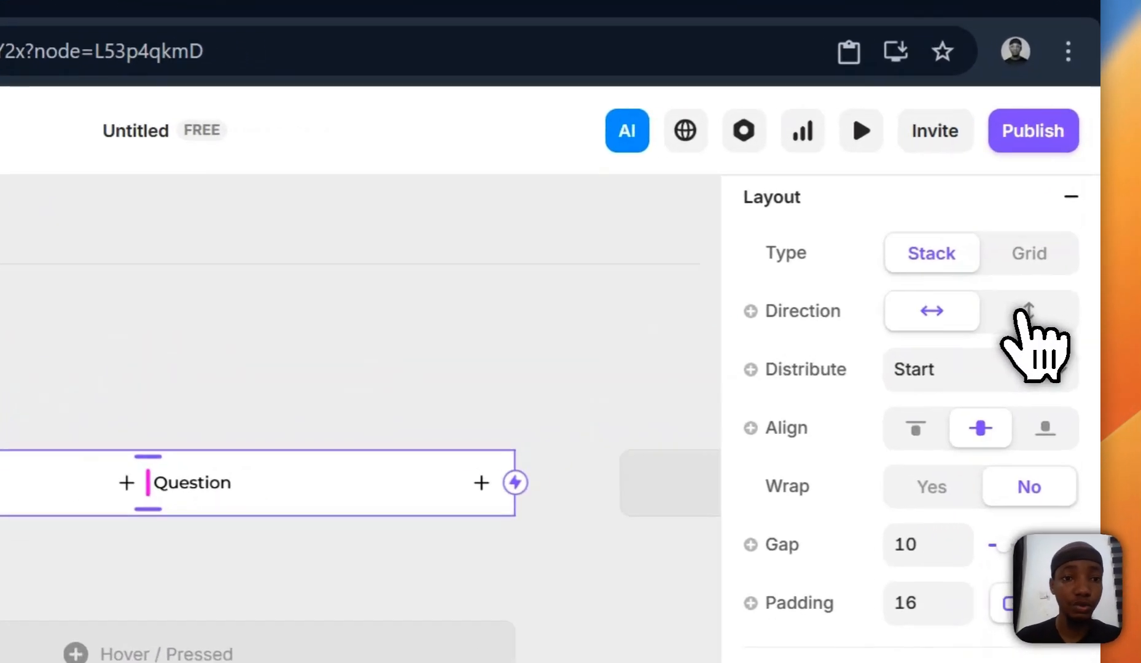
{"action": "left_click", "coordinate": [1058, 233]}
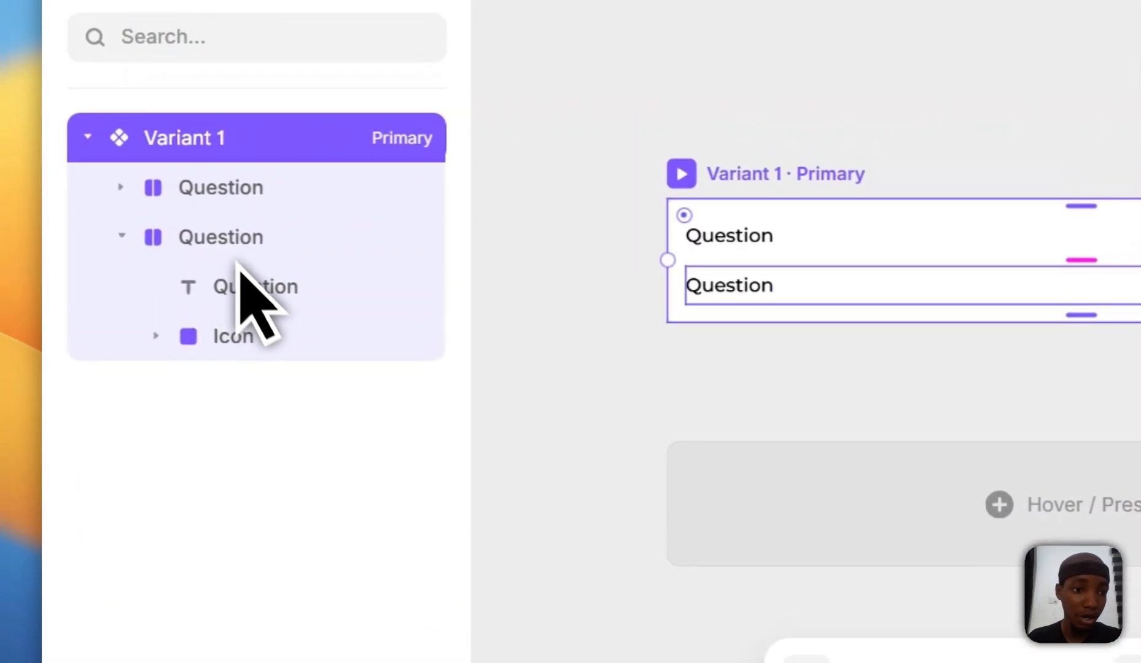
- Rename the copied Question row and the text layer inside it to "Answer"
{"action": "double_click", "coordinate": [169, 69]}
{"action": "type", "text": "Answer"}
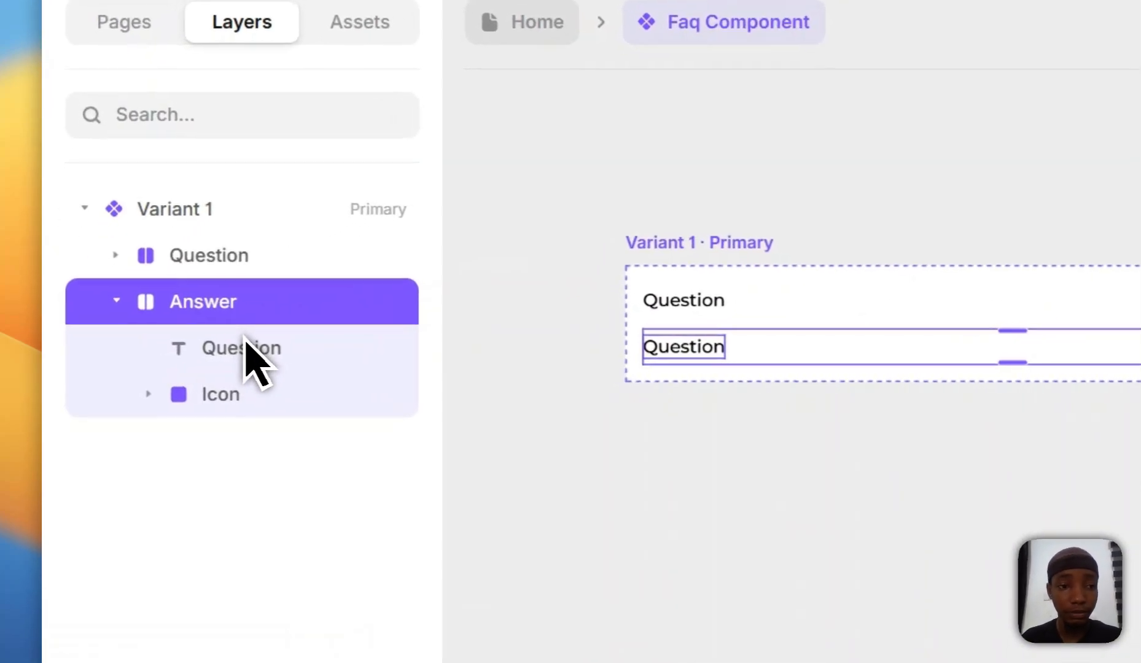
{"action": "left_click", "coordinate": [150, 356]}
{"action": "type", "text": "A"}
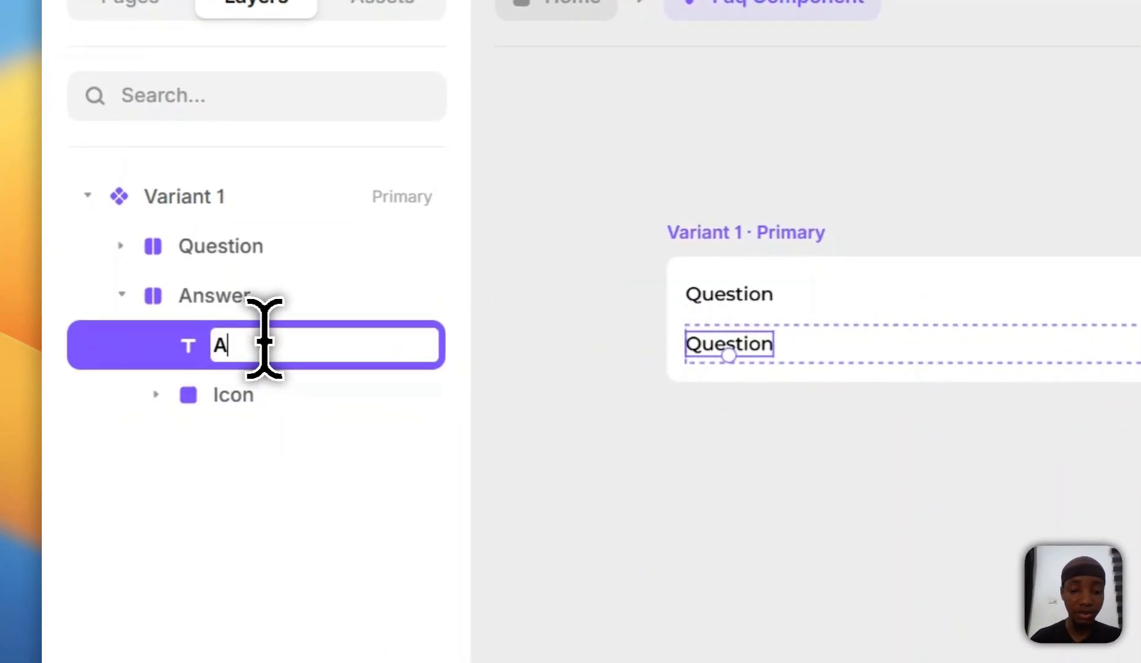
{"action": "type", "text": "nswer"}
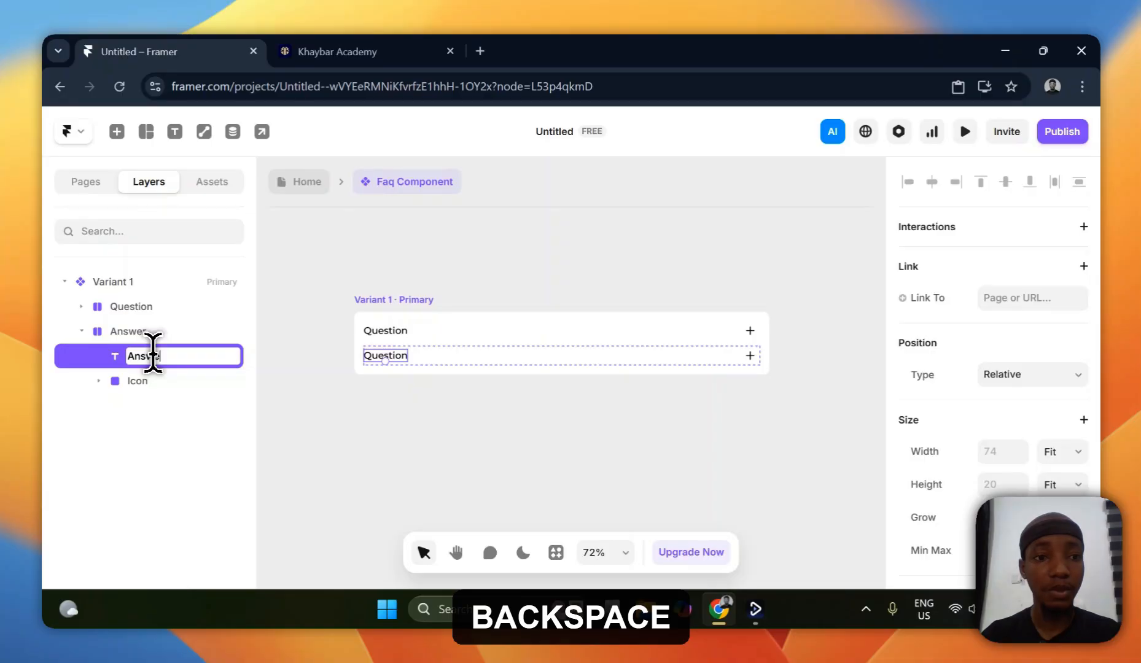
- Delete the Icon frame from the Answer row
{"action": "left_click", "coordinate": [383, 457]}
{"action": "left_click", "coordinate": [394, 358]}
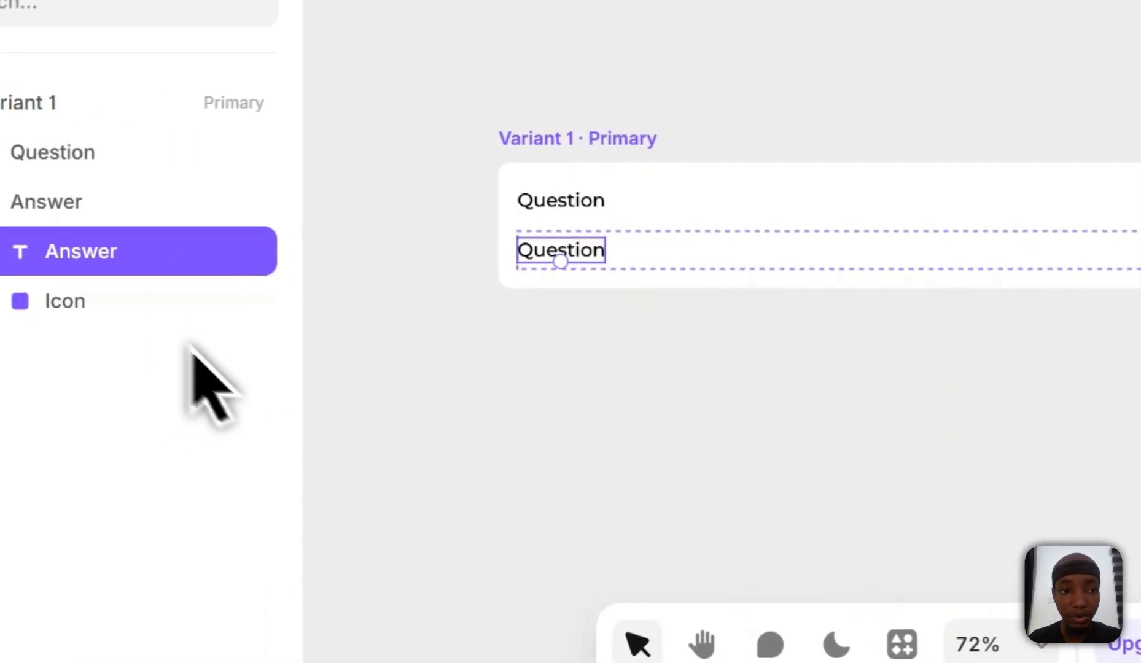
{"action": "left_click", "coordinate": [285, 321]}
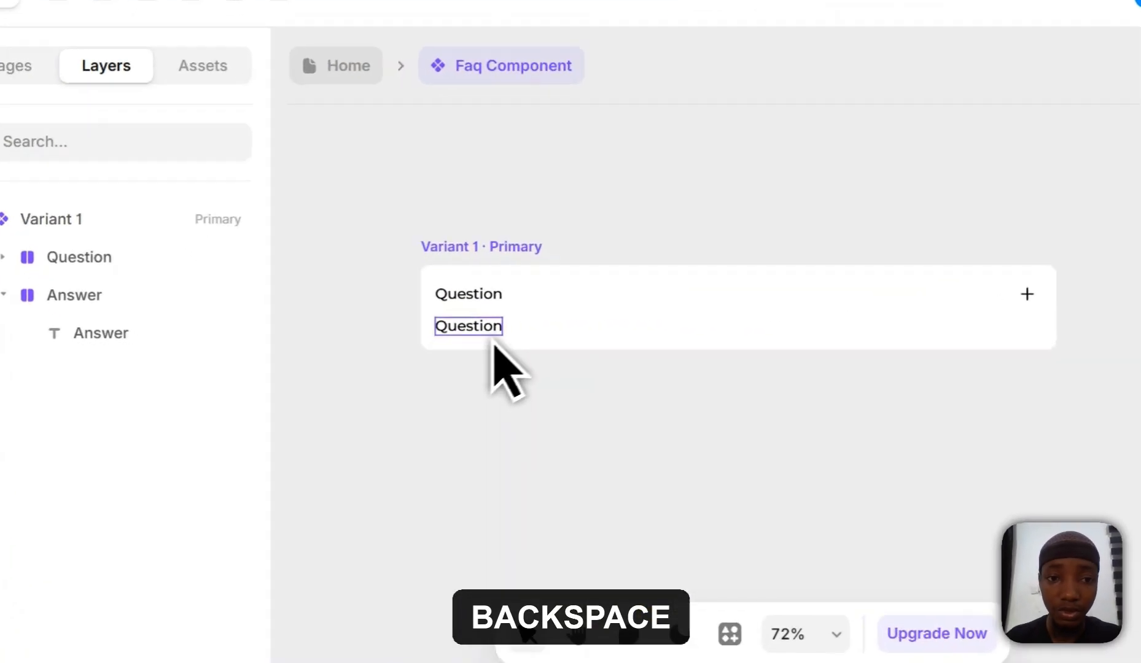
- Set the width of the text in the Answer row to Fill
{"action": "left_click", "coordinate": [397, 355]}
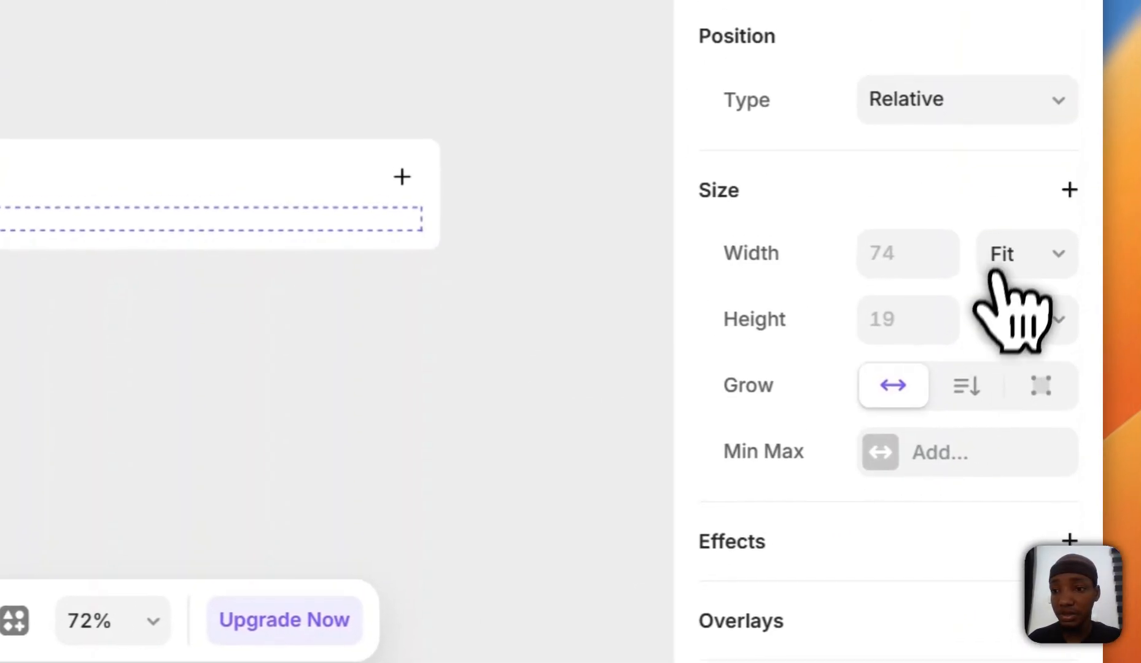
{"action": "left_click", "coordinate": [1038, 306]}
{"action": "left_click", "coordinate": [1013, 430]}
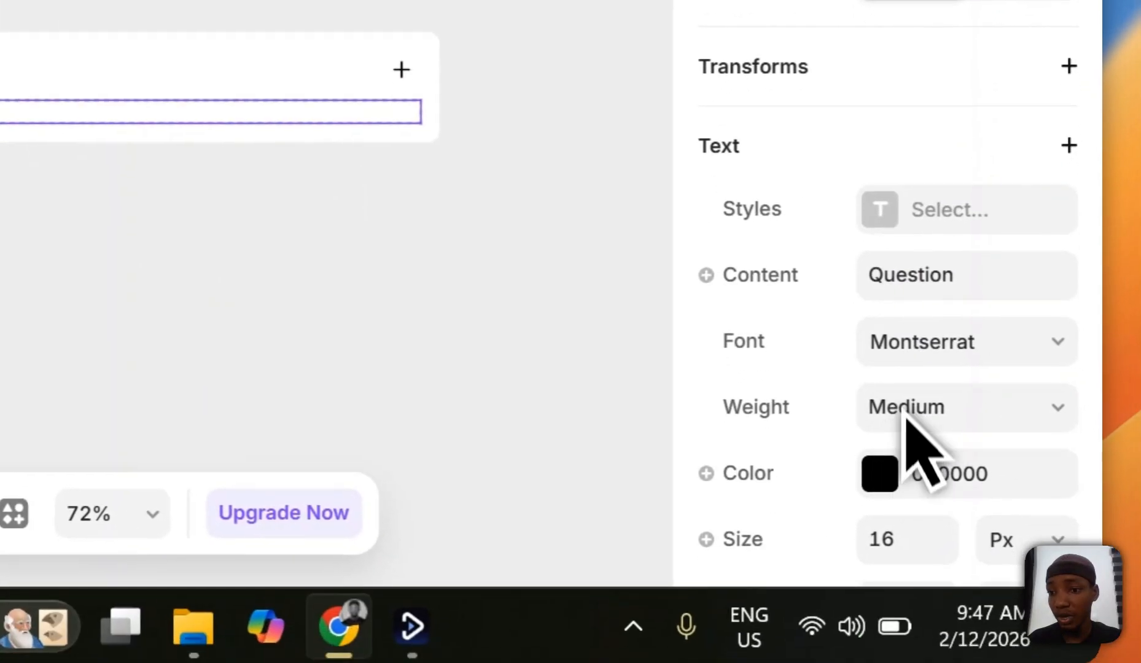
- Set the Answer row's text to Regular weight and a font size of 14 px
{"action": "left_click", "coordinate": [924, 460]}
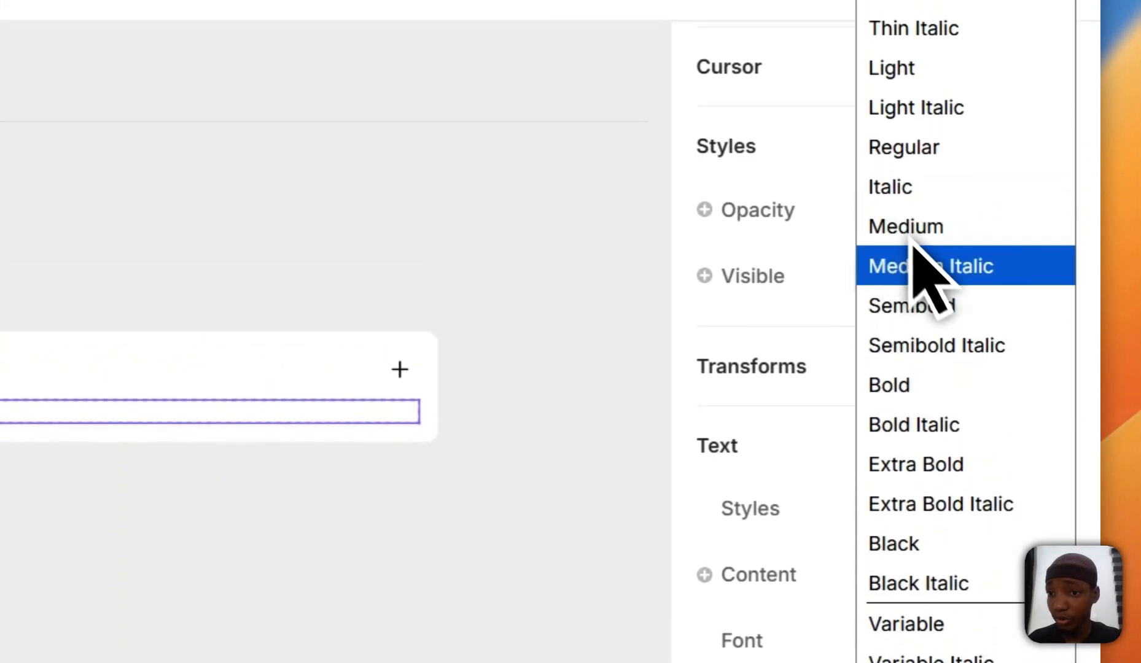
{"action": "left_click", "coordinate": [912, 64]}
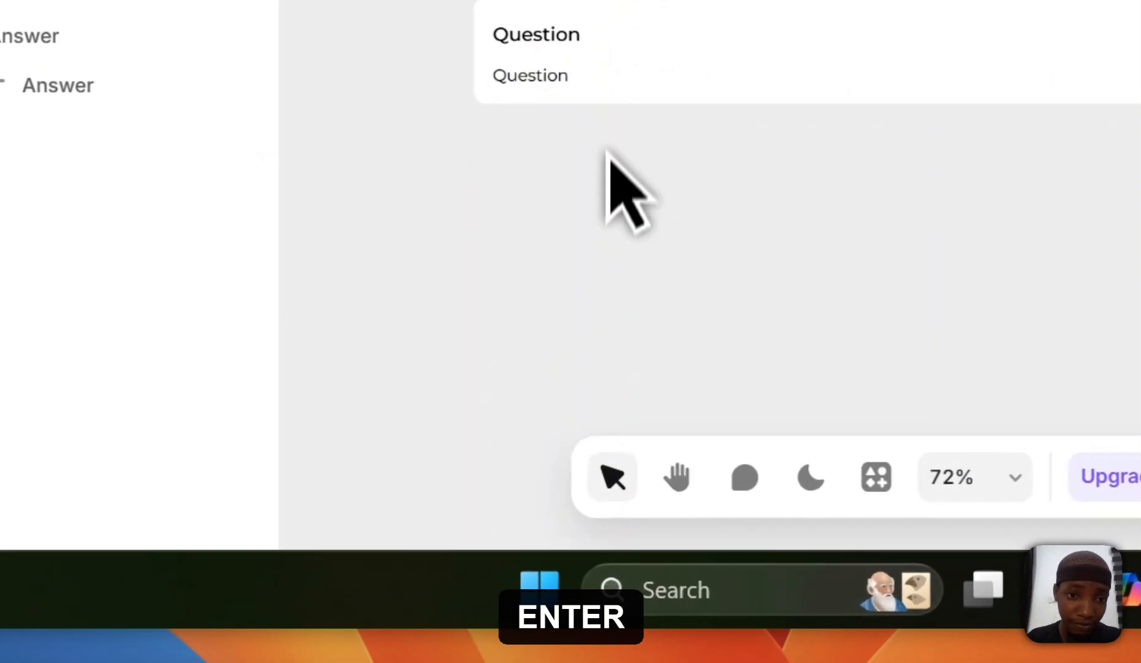
{"action": "left_click", "coordinate": [611, 118]}
{"action": "left_click", "coordinate": [755, 215]}
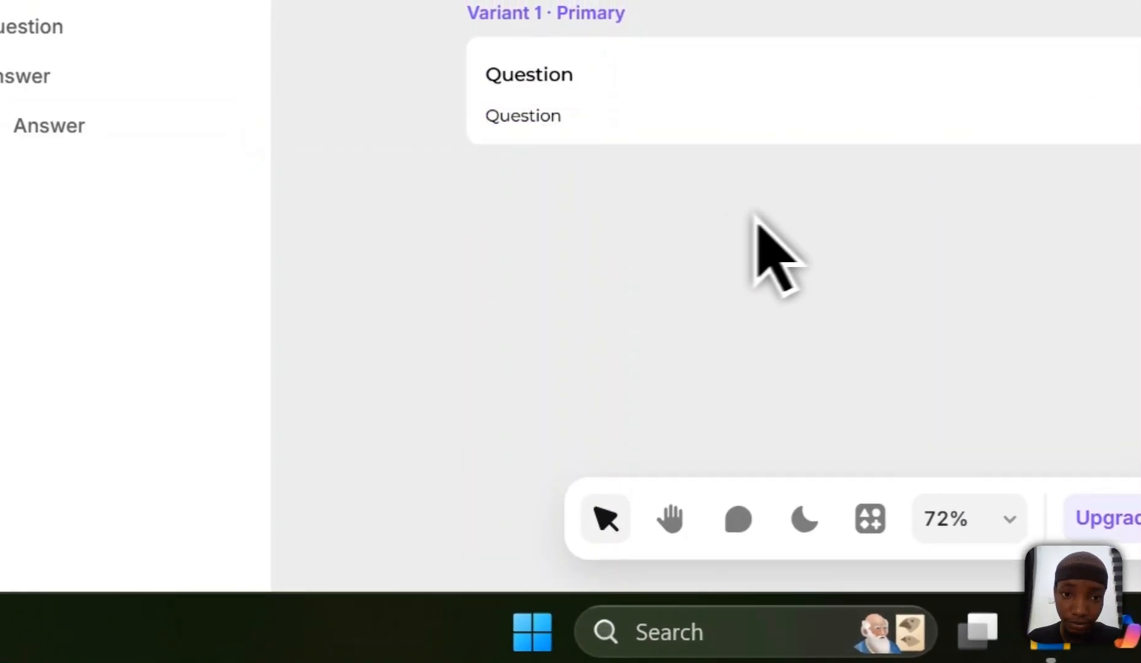
- Rename Variant 1 to "V1"
{"action": "left_click", "coordinate": [563, 14]}
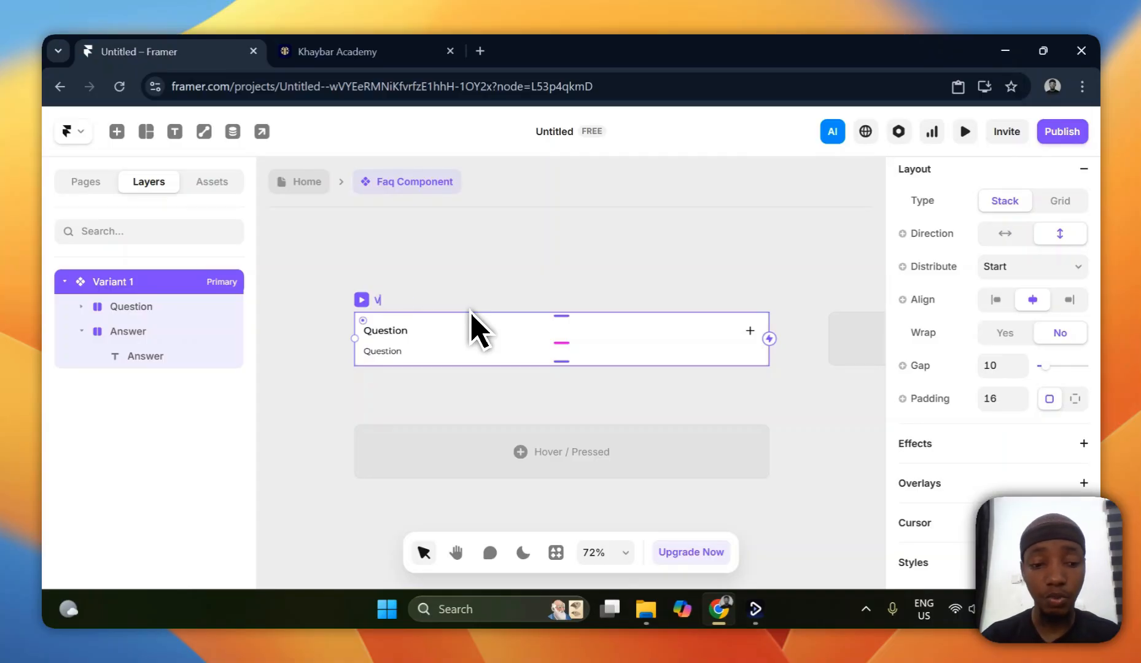
{"action": "type", "text": "1"}
{"action": "key", "text": "Return"}
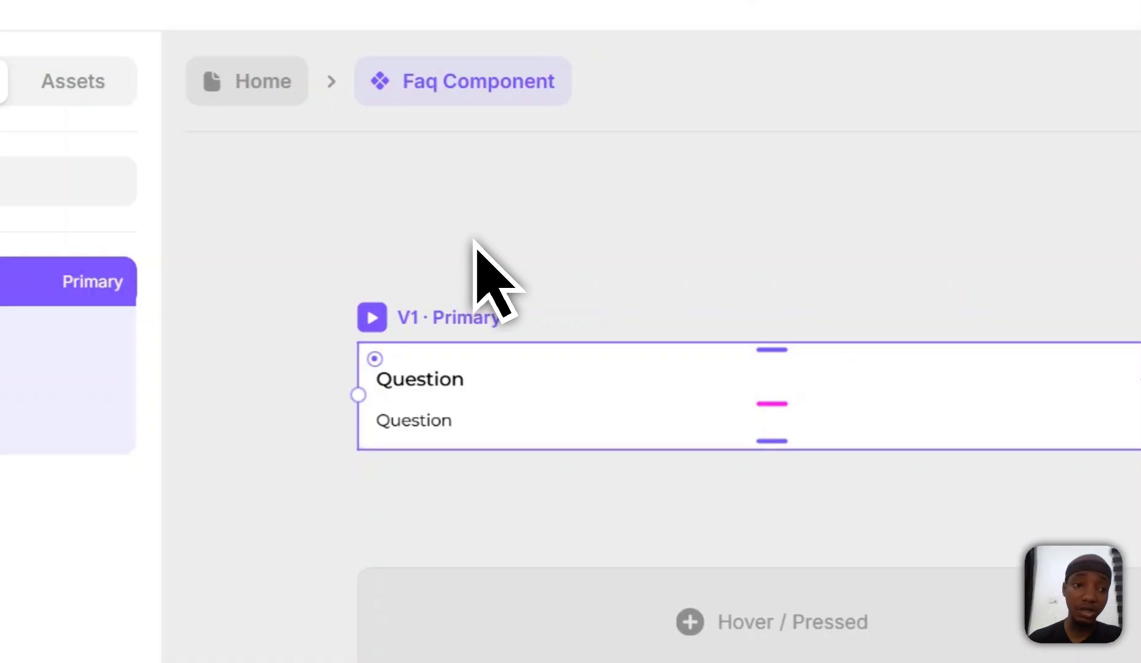
{"action": "left_click", "coordinate": [543, 272]}
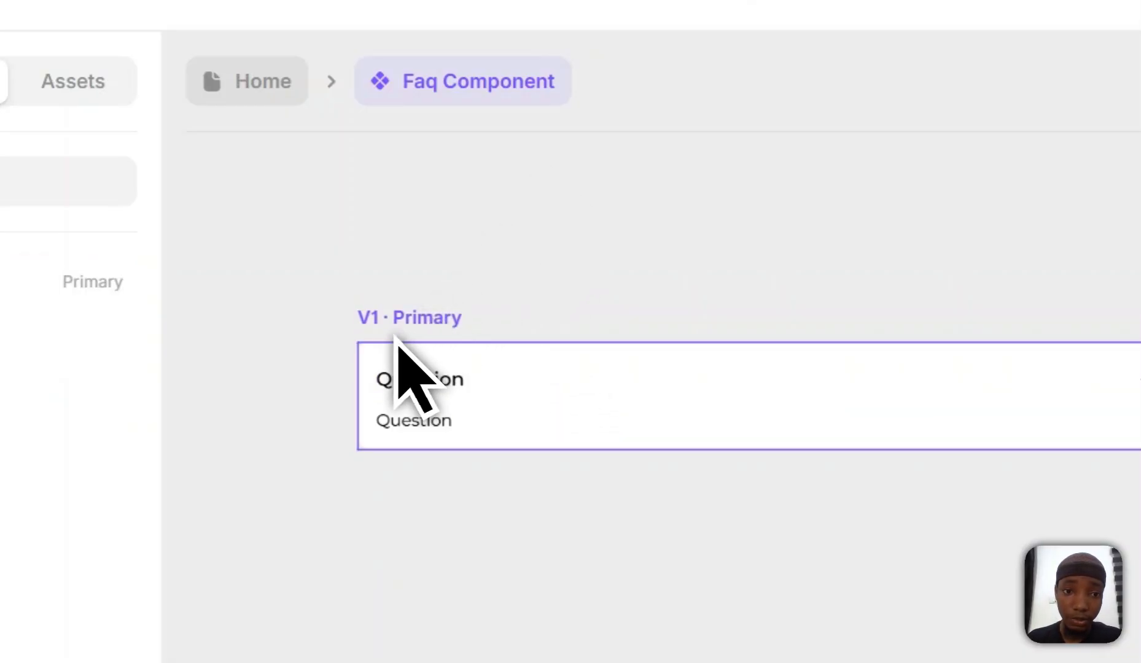
- Change the content of the text in the Answer row to "Answer"
{"action": "left_click", "coordinate": [447, 424]}
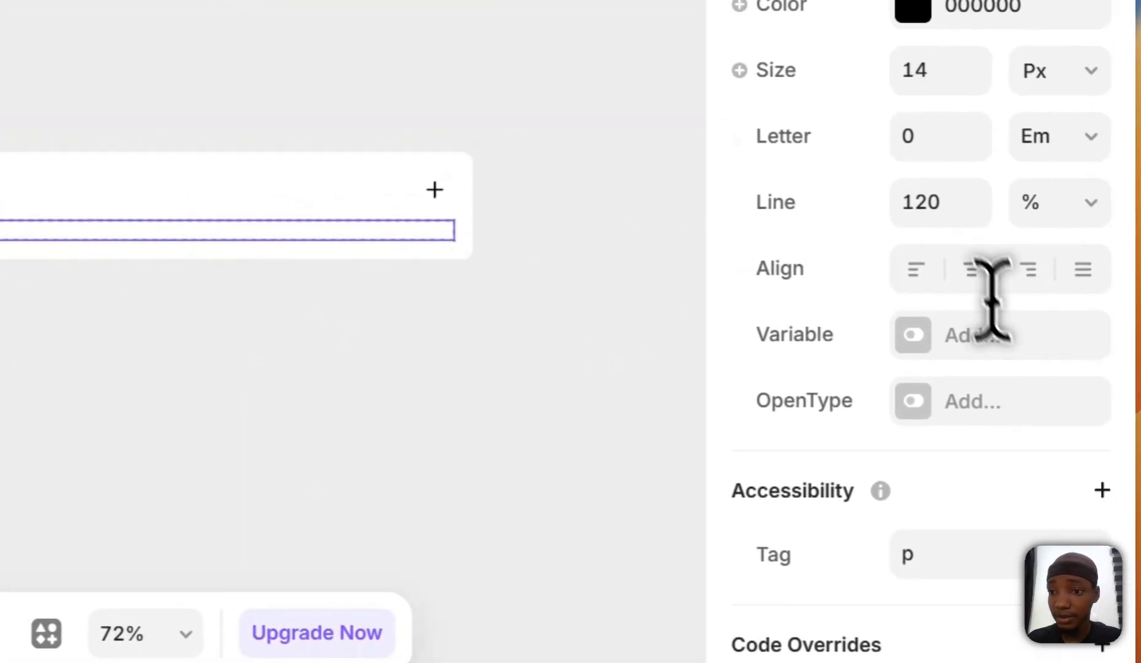
{"action": "scroll", "coordinate": [992, 298], "scroll_direction": "up", "scroll_amount": 5}
{"action": "left_click", "coordinate": [951, 134]}
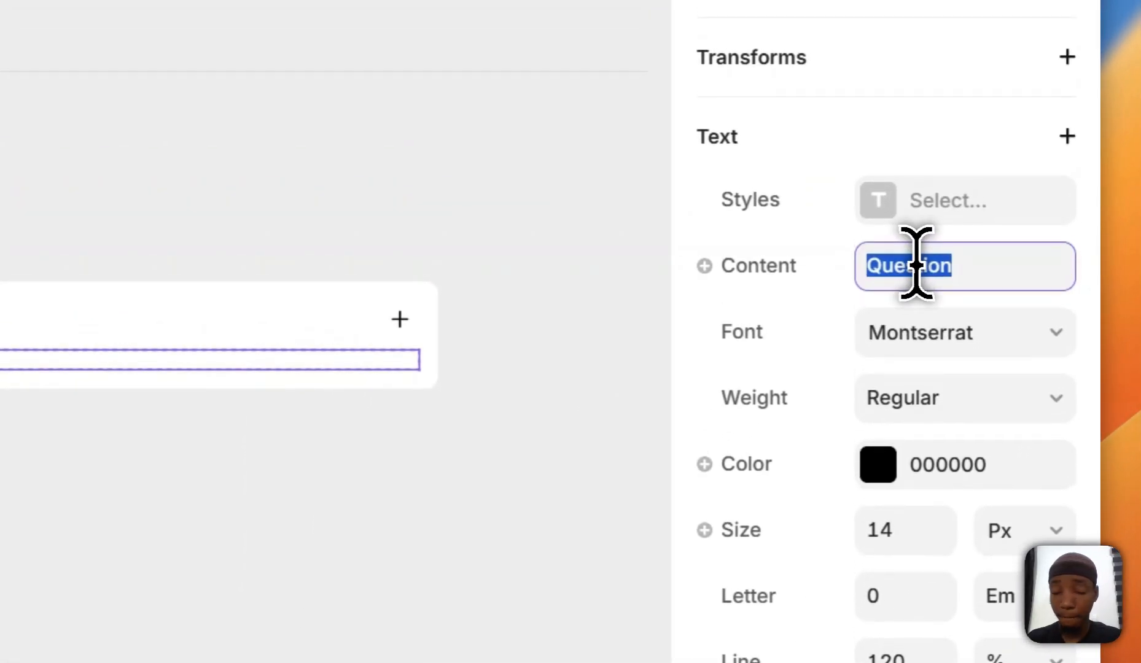
{"action": "type", "text": "Answer"}
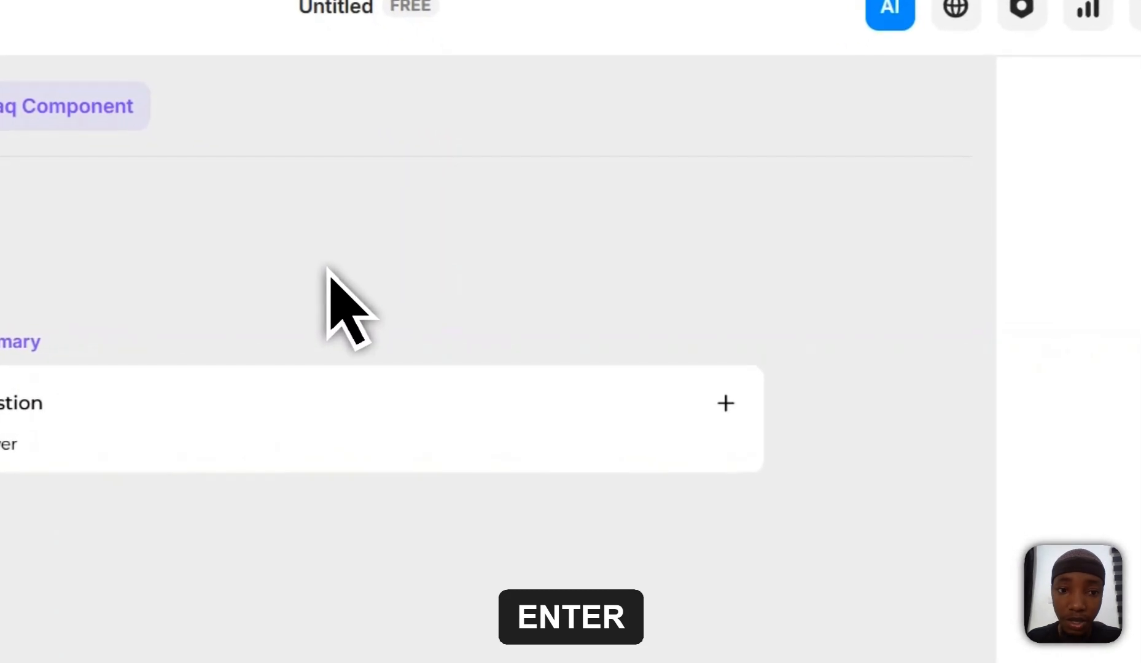
- Add a second variant based on V1 and name it "V2"
{"action": "left_click", "coordinate": [360, 313]}
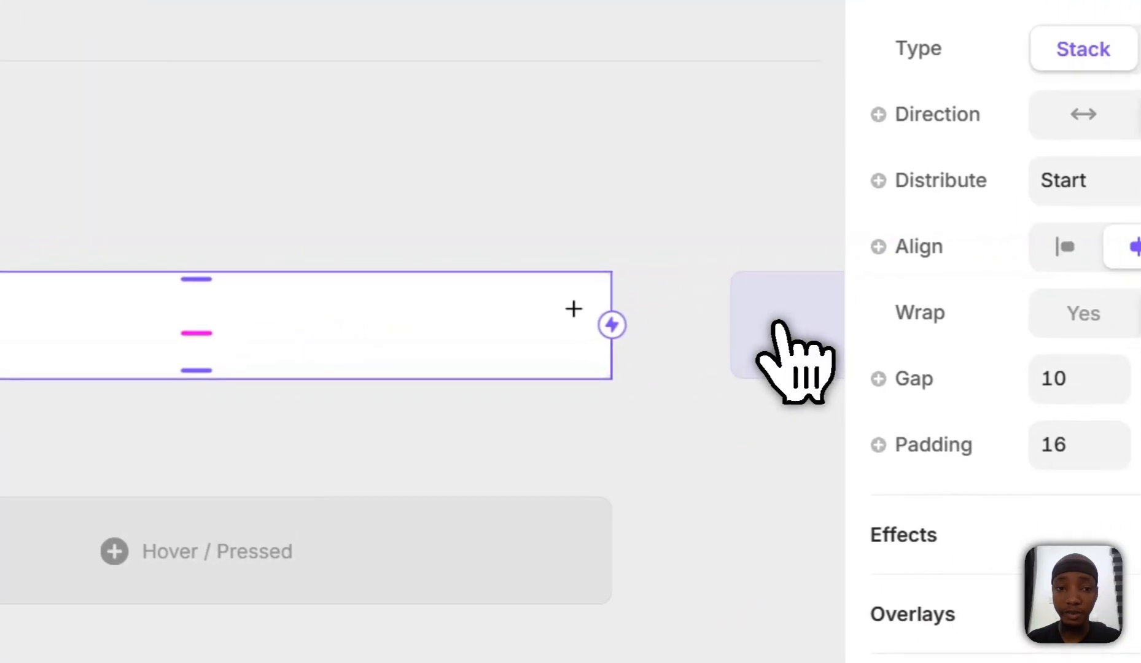
{"action": "left_click", "coordinate": [778, 328]}
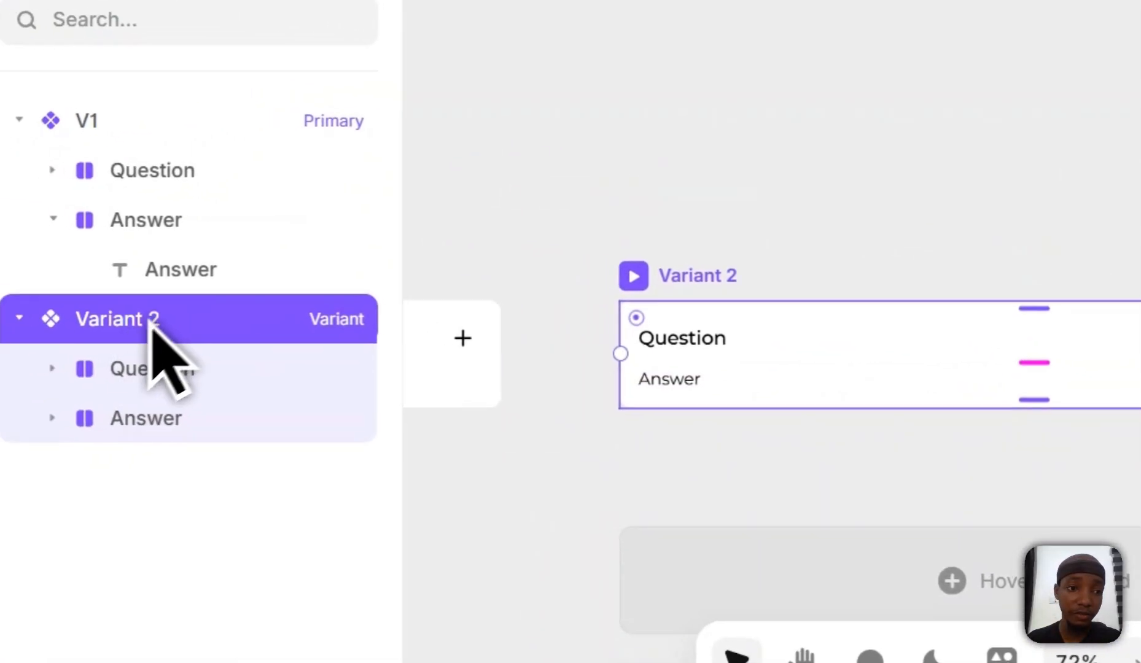
{"action": "double_click", "coordinate": [153, 323]}
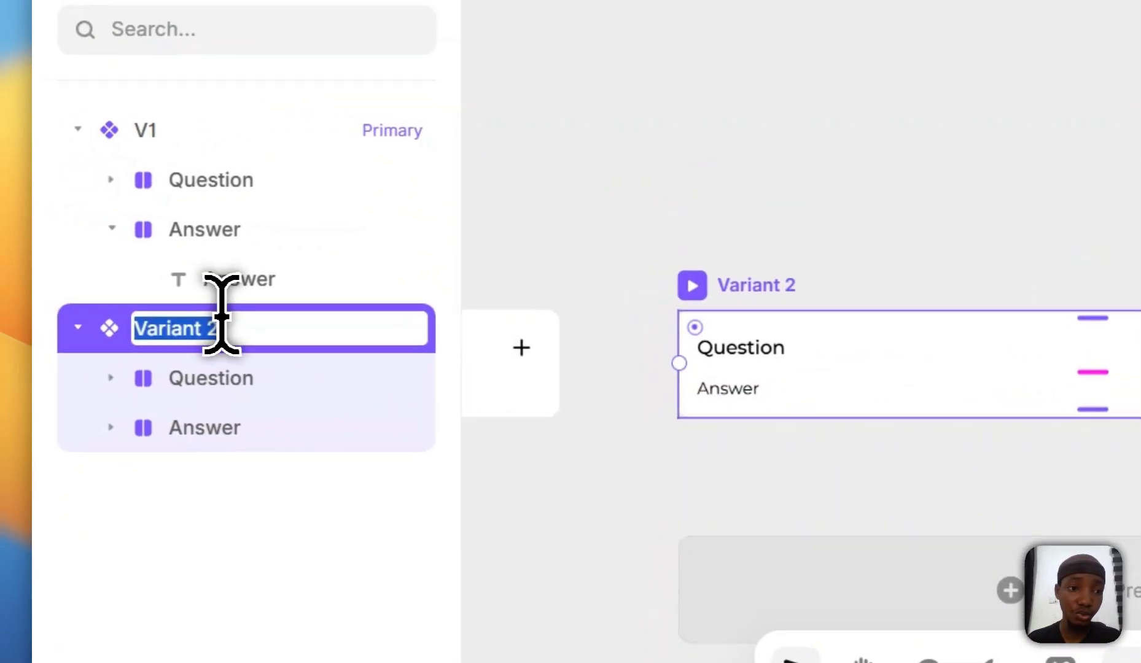
{"action": "type", "text": "V2"}
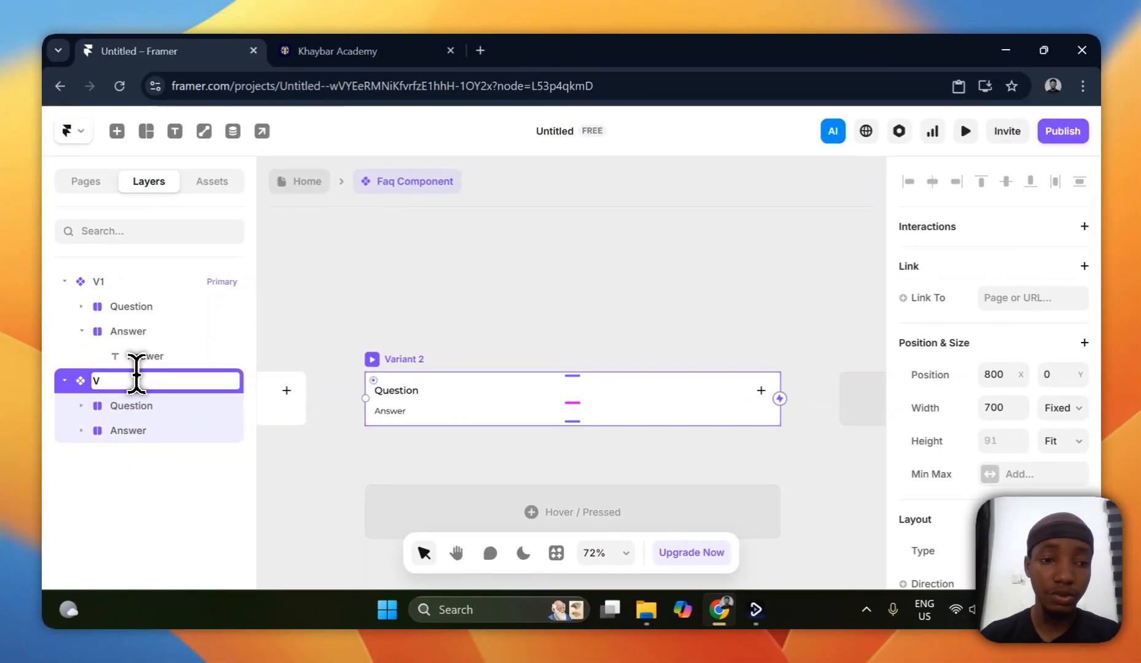
{"action": "key", "text": "Return"}
{"action": "left_click", "coordinate": [641, 265]}
{"action": "scroll", "coordinate": [648, 261], "scroll_direction": "down", "scroll_amount": 2}
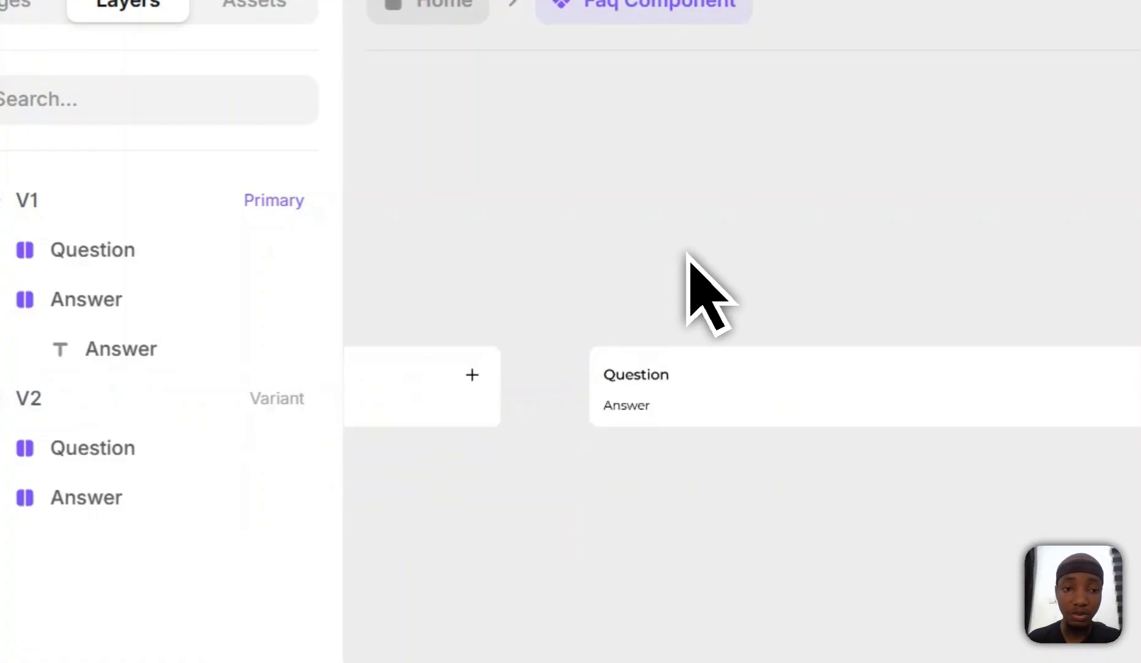
{"action": "scroll", "coordinate": [648, 261], "scroll_direction": "left", "scroll_amount": 5}
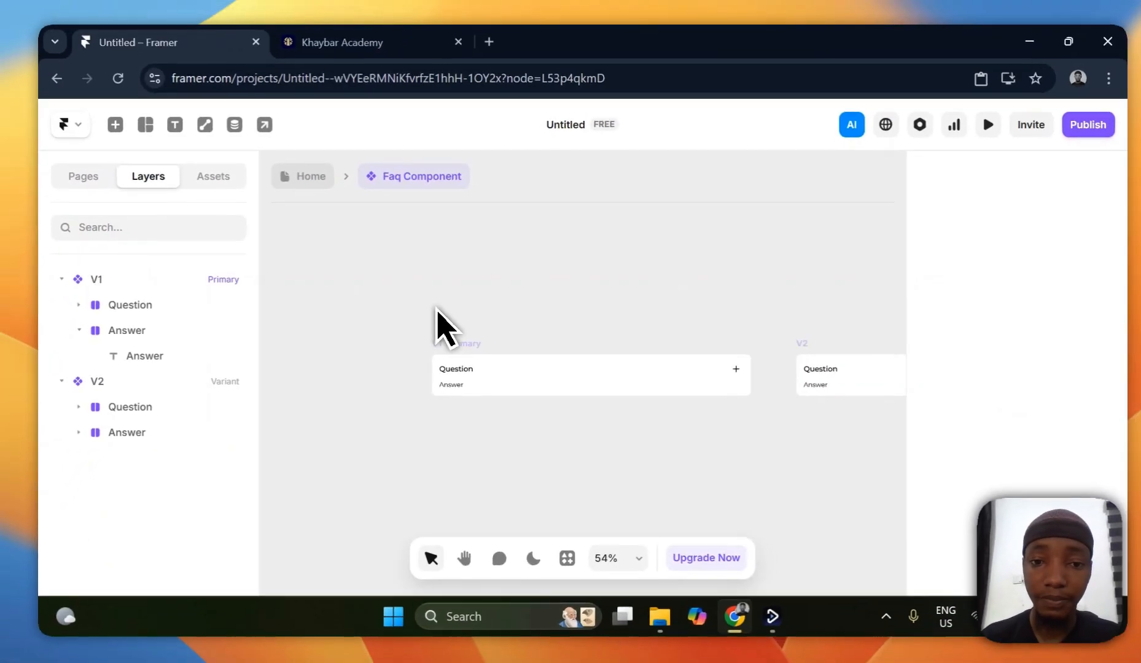
{"action": "left_click", "coordinate": [562, 385]}
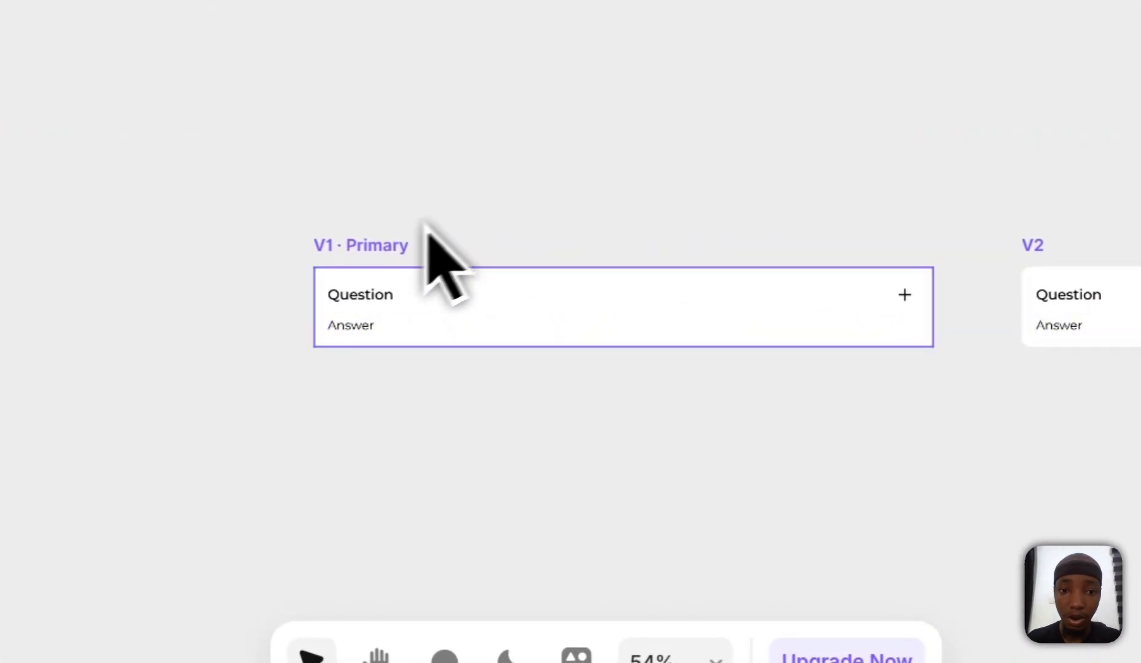
{"action": "left_click", "coordinate": [393, 244]}
{"action": "scroll", "coordinate": [683, 157], "scroll_direction": "right", "scroll_amount": 10}
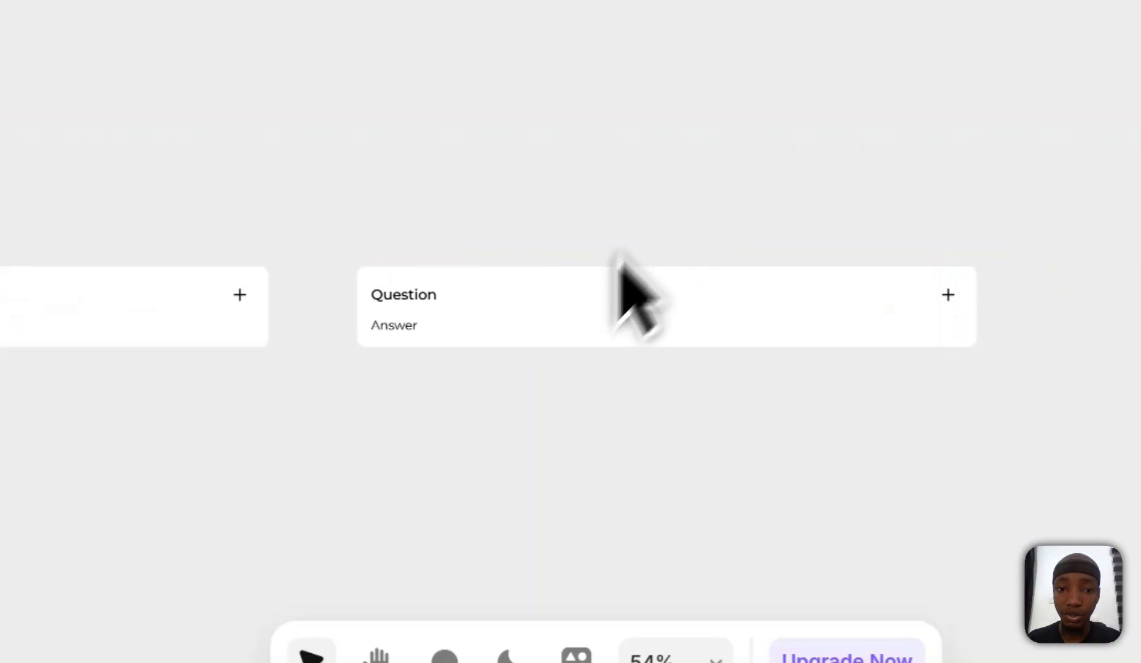
- Set the V2 variant's Answer row to a height of 1 and lower its opacity until it is fully transparent
{"action": "left_click", "coordinate": [488, 329]}
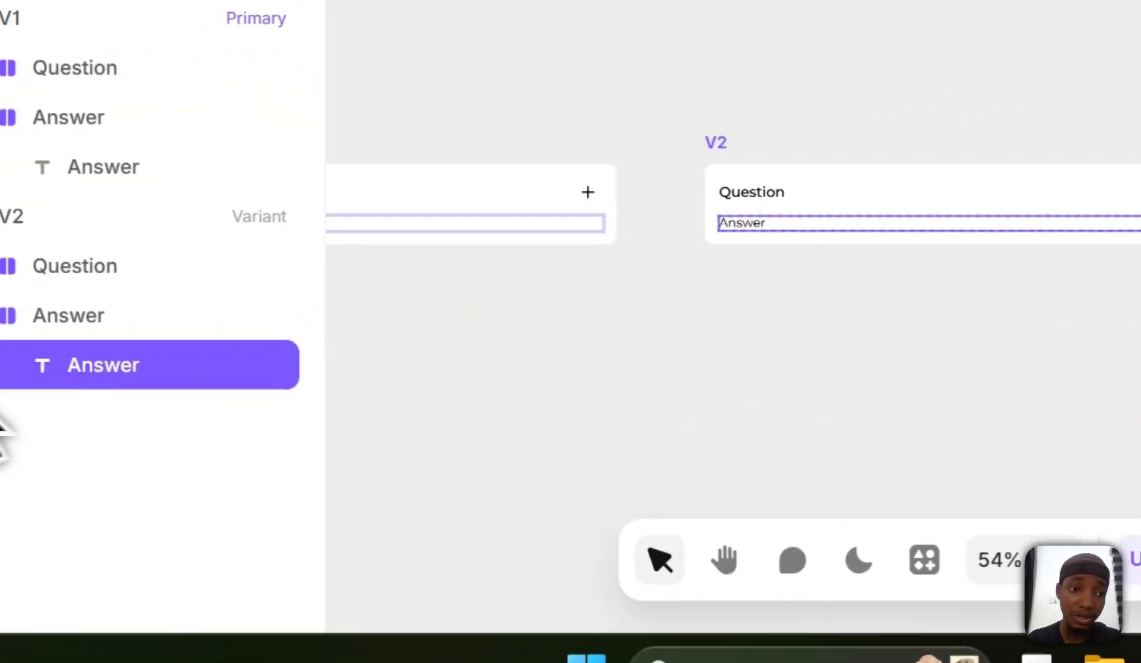
{"action": "left_click", "coordinate": [252, 305]}
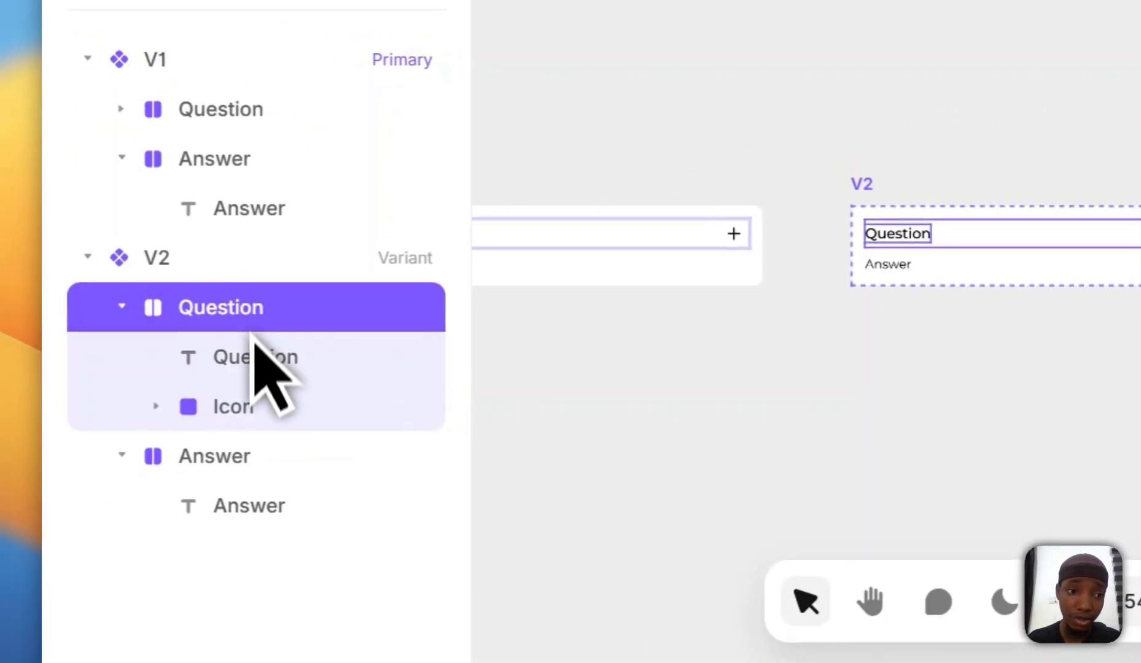
{"action": "left_click", "coordinate": [120, 306]}
{"action": "left_click", "coordinate": [184, 354]}
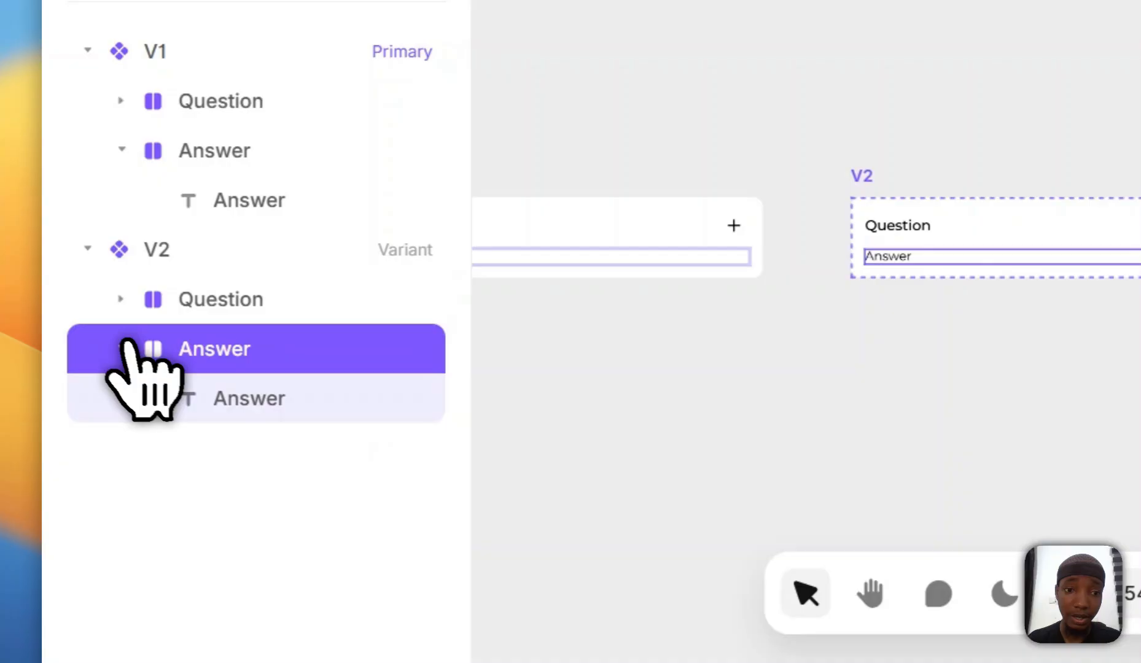
{"action": "left_click", "coordinate": [123, 347]}
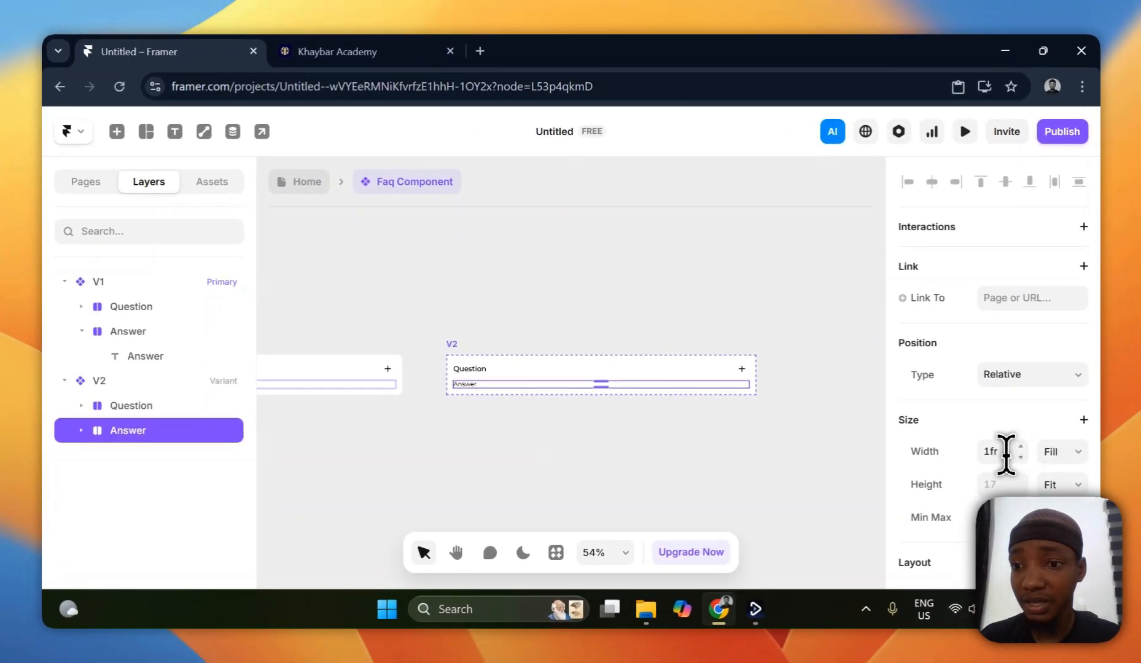
{"action": "left_click", "coordinate": [1002, 485]}
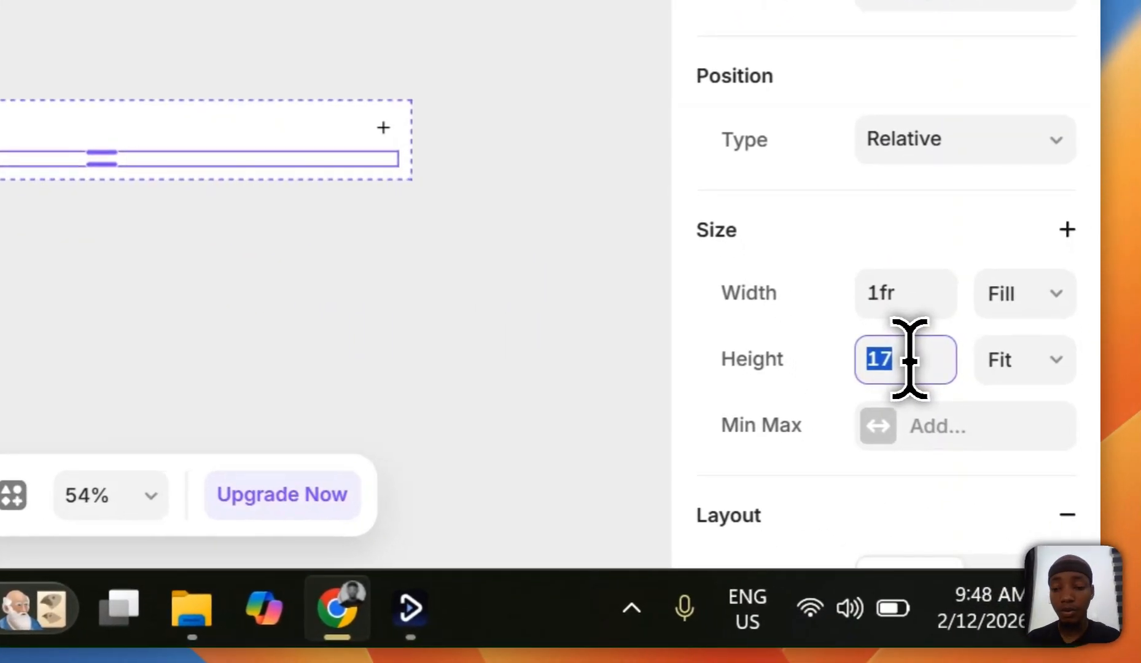
{"action": "type", "text": "1"}
{"action": "key", "text": "Return"}
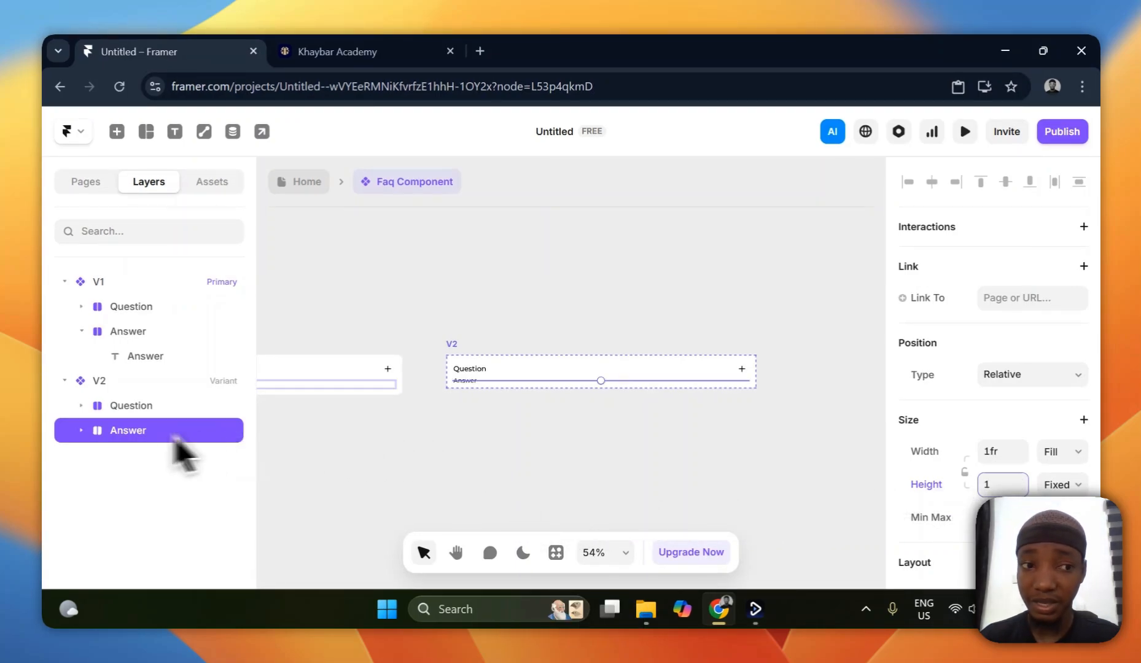
{"action": "scroll", "coordinate": [1007, 473], "scroll_direction": "down", "scroll_amount": 5}
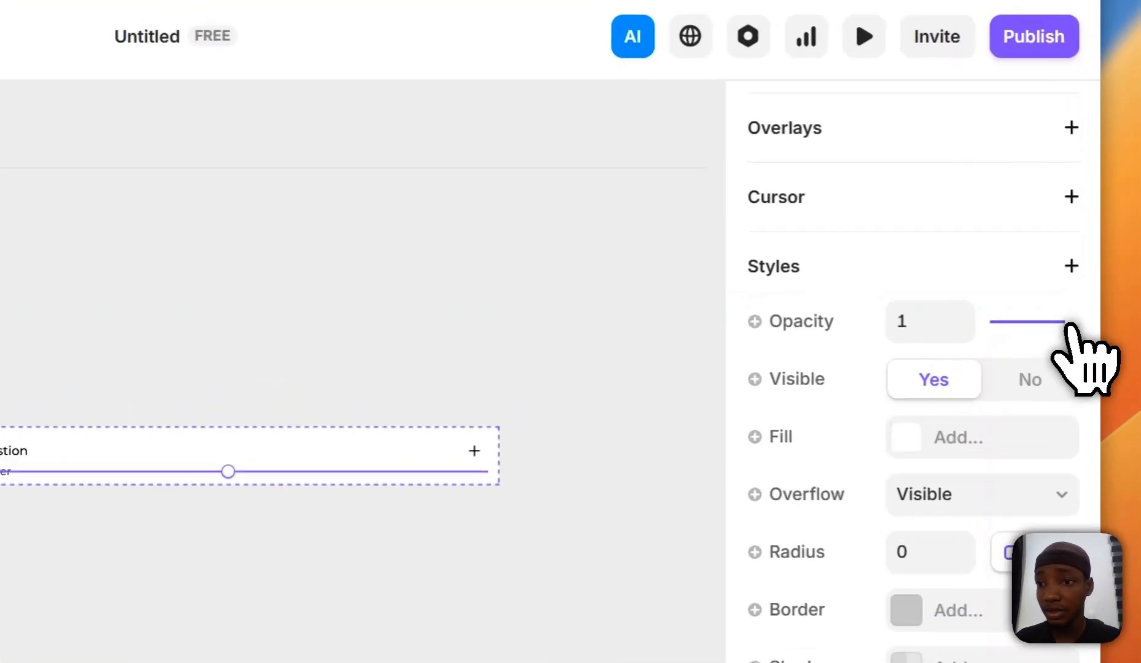
{"action": "left_click_drag", "start_coordinate": [1076, 295], "coordinate": [1039, 296]}
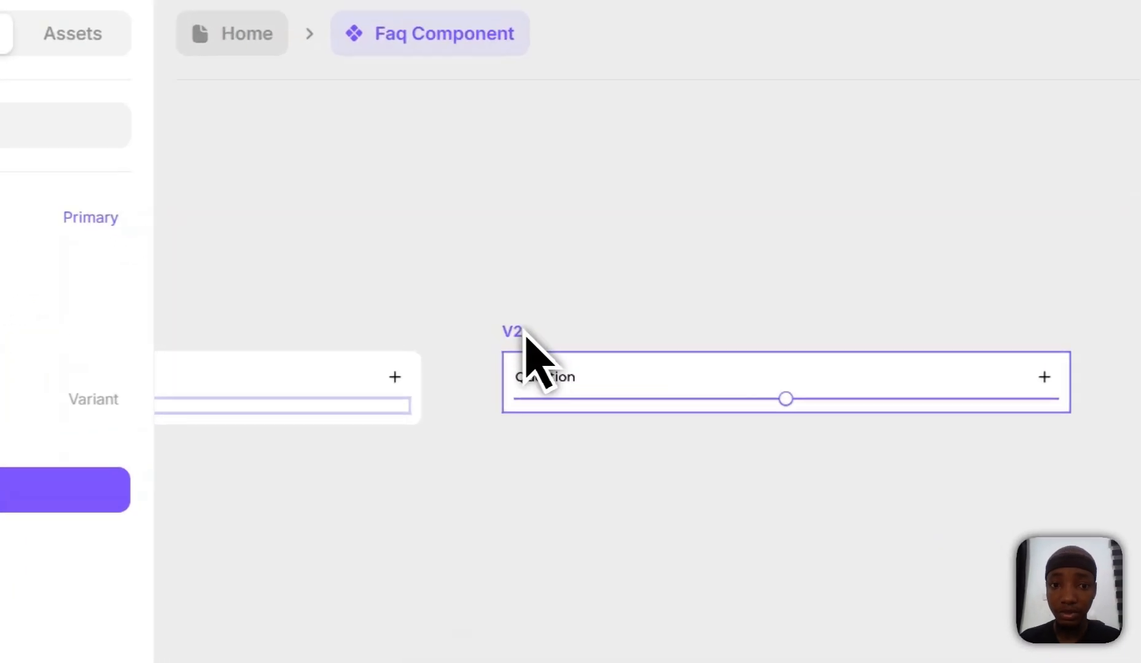
- Set the gap of the V2 variant's stack to 0
{"action": "left_click", "coordinate": [459, 345]}
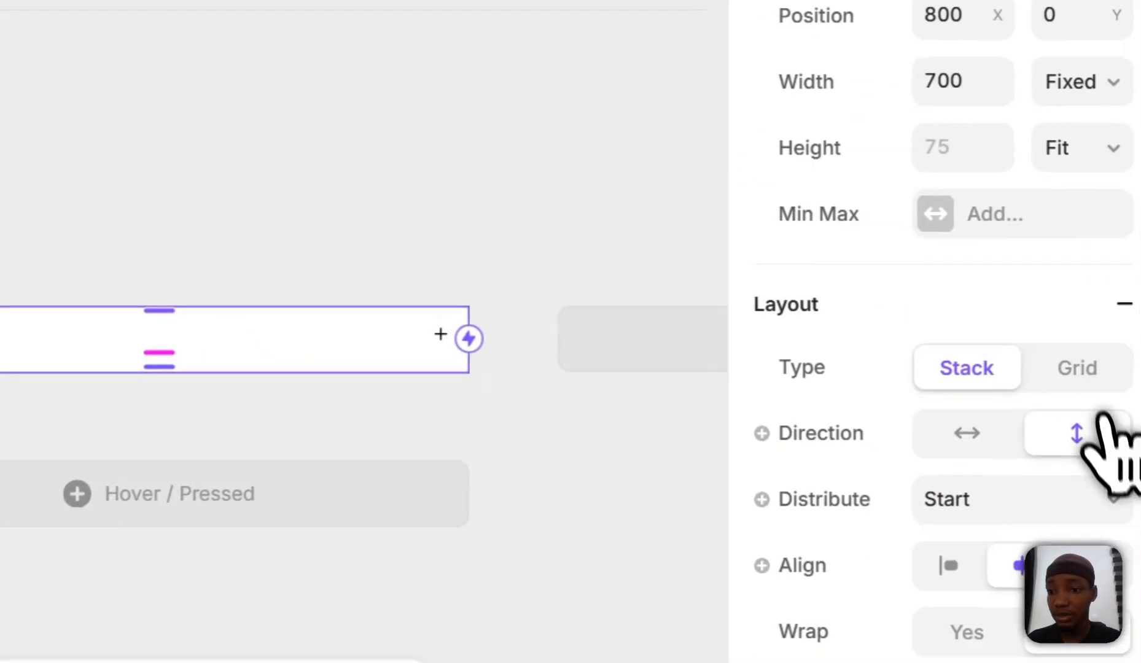
{"action": "scroll", "coordinate": [1007, 387], "scroll_direction": "down", "scroll_amount": 5}
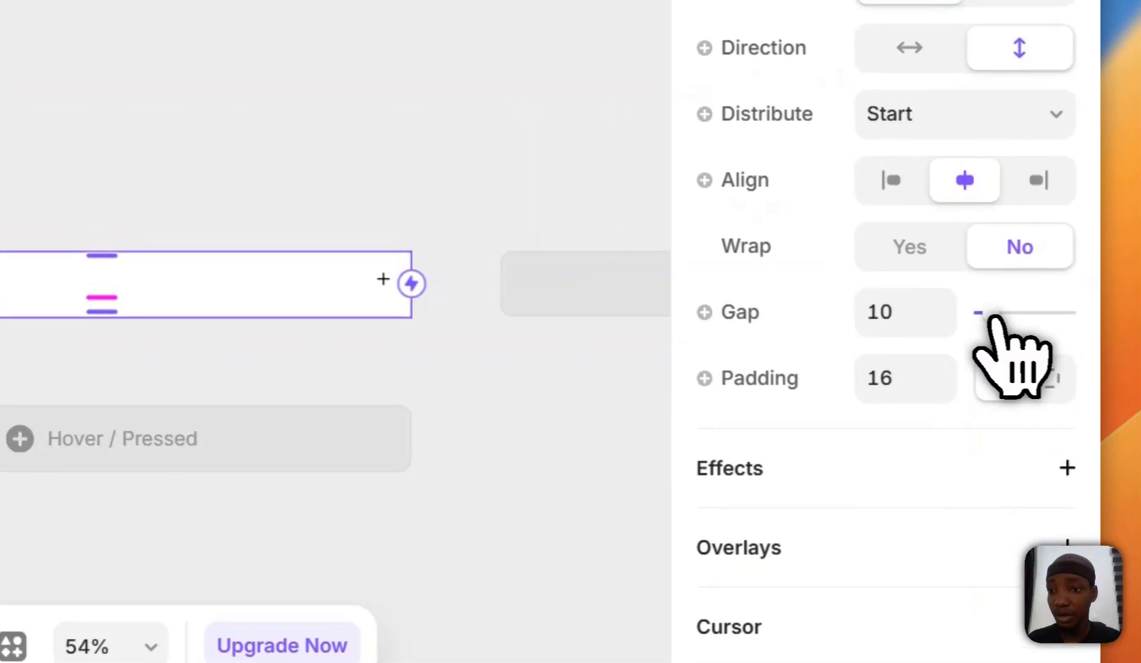
{"action": "left_click_drag", "start_coordinate": [999, 296], "coordinate": [971, 294]}
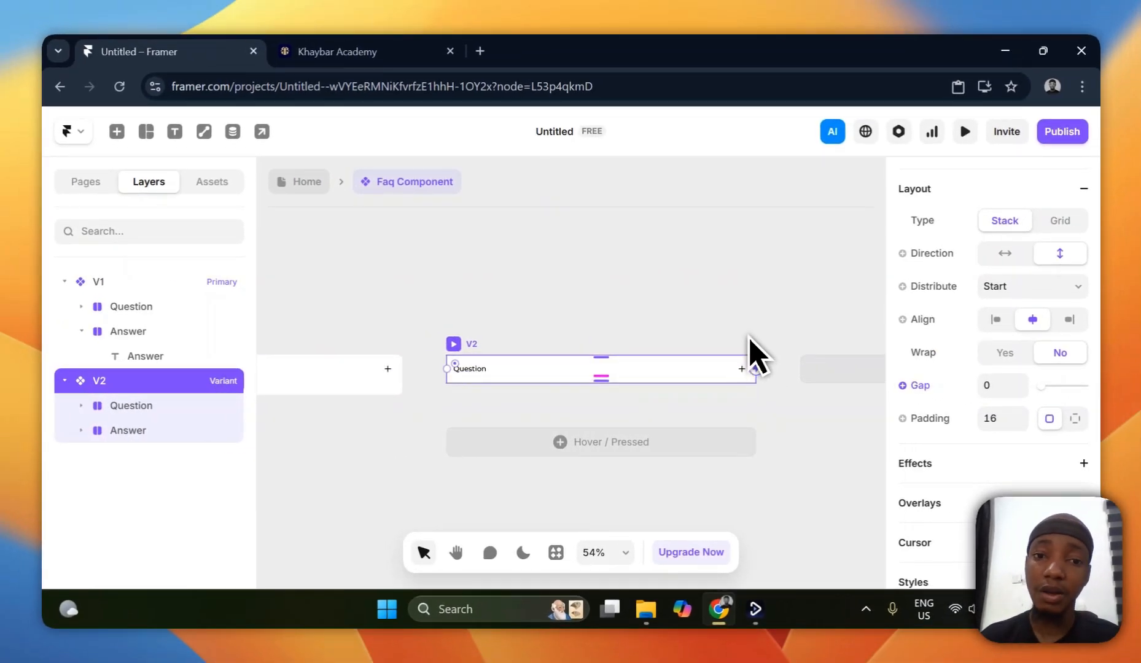
- Rotate the Plus icon in V1 by 45° and turn the V2 icon back upright as a plus
{"action": "scroll", "coordinate": [580, 336], "scroll_direction": "left", "scroll_amount": 5}
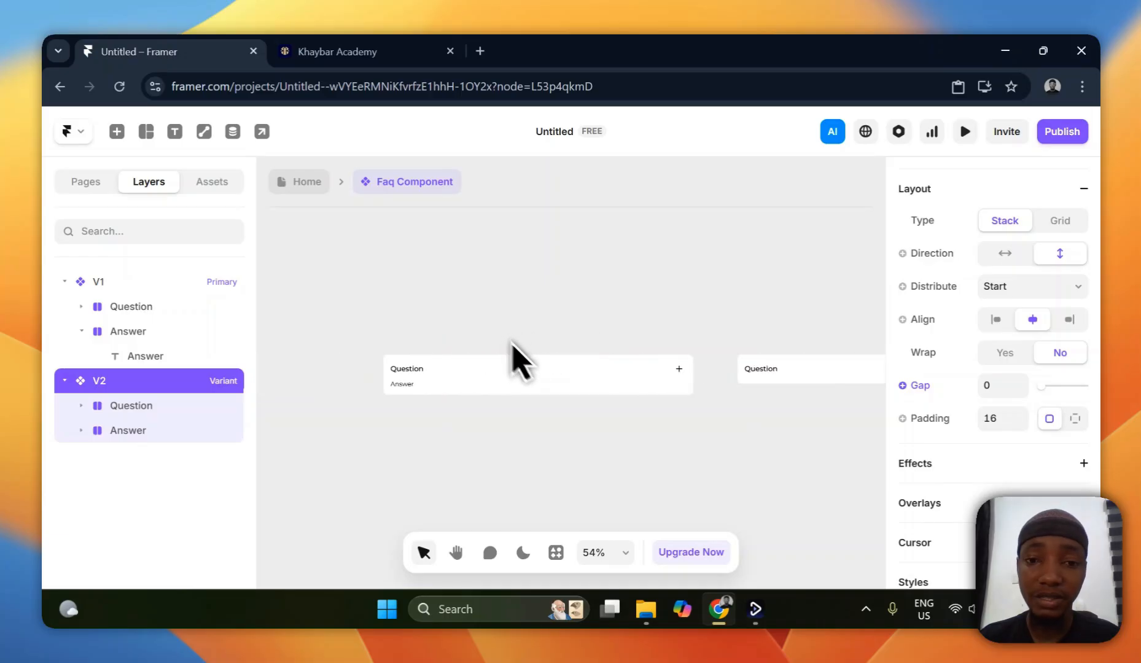
{"action": "left_click", "coordinate": [657, 317]}
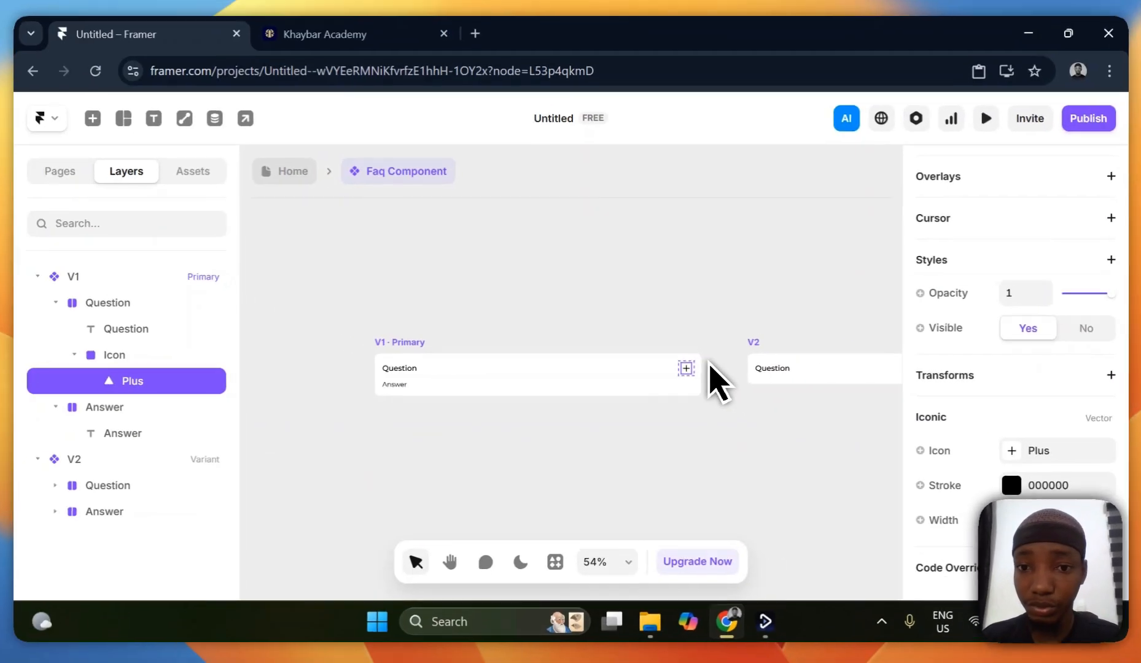
{"action": "scroll", "coordinate": [826, 356], "scroll_direction": "up", "scroll_amount": 5}
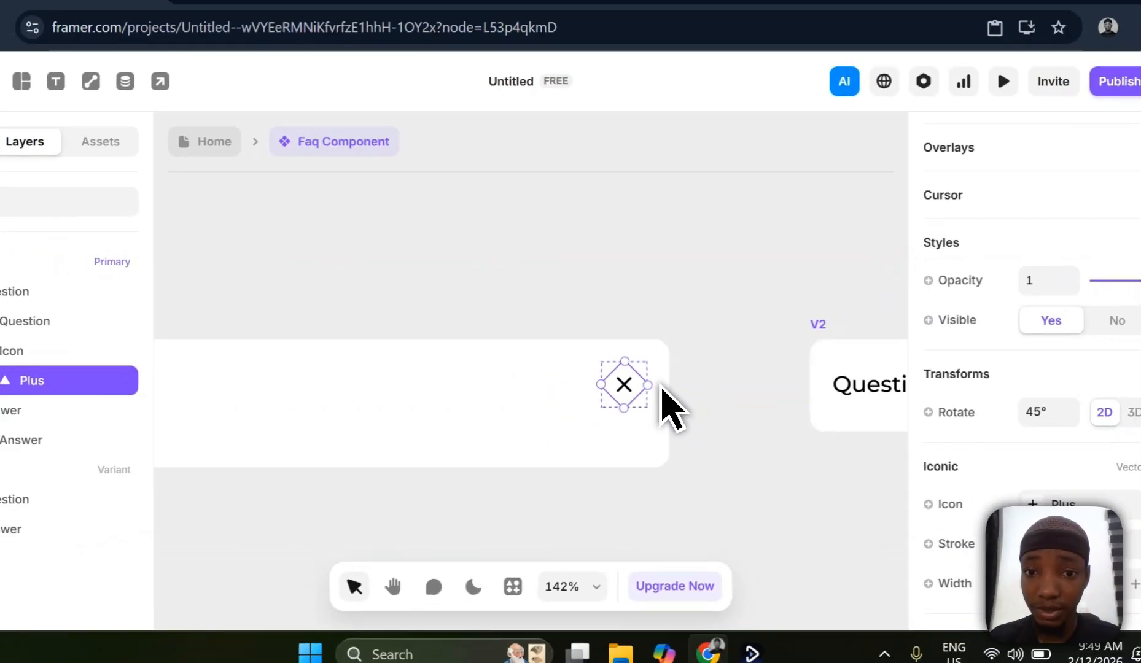
{"action": "scroll", "coordinate": [745, 454], "scroll_direction": "down", "scroll_amount": 5}
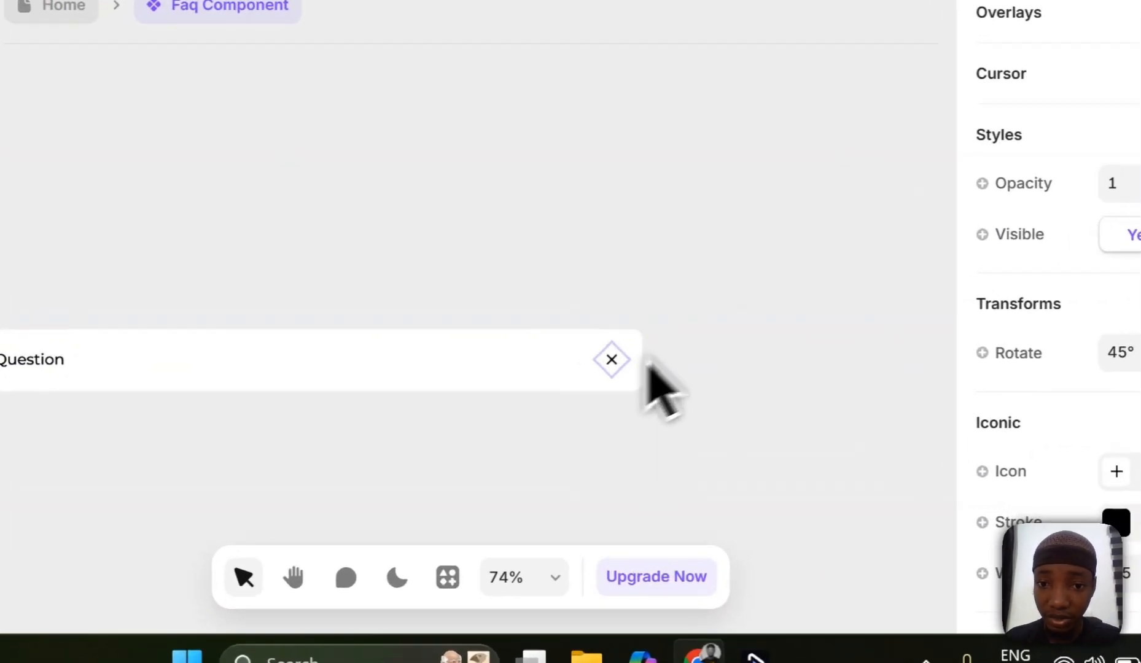
{"action": "left_click", "coordinate": [696, 406]}
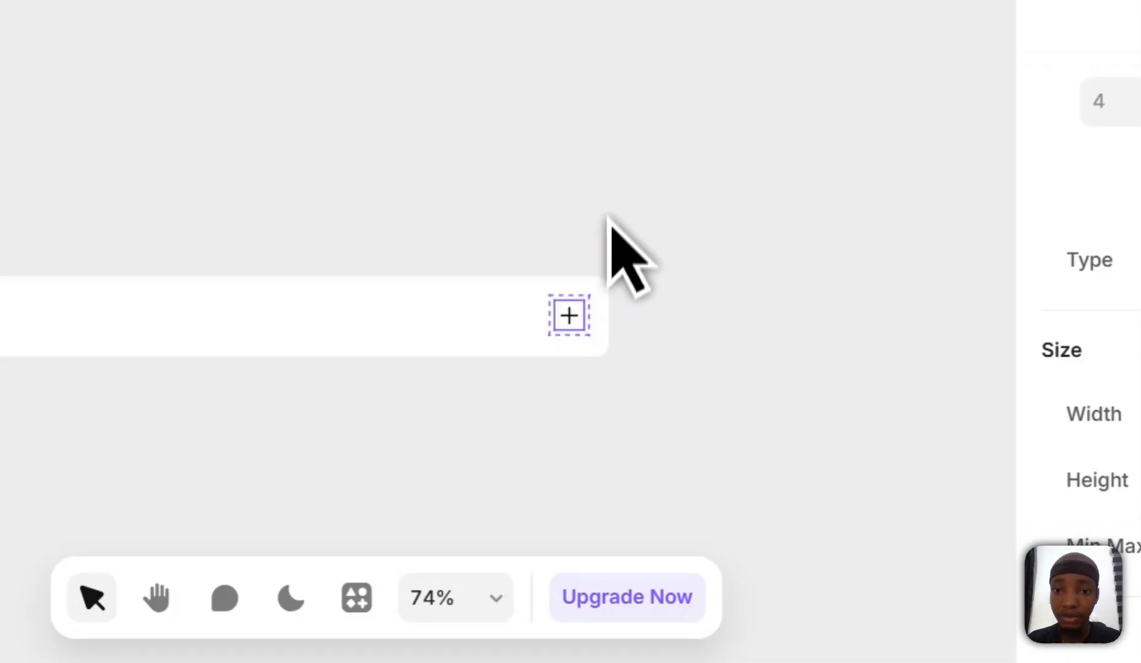
{"action": "scroll", "coordinate": [616, 193], "scroll_direction": "left", "scroll_amount": 5}
{"action": "scroll", "coordinate": [616, 193], "scroll_direction": "down", "scroll_amount": 4}
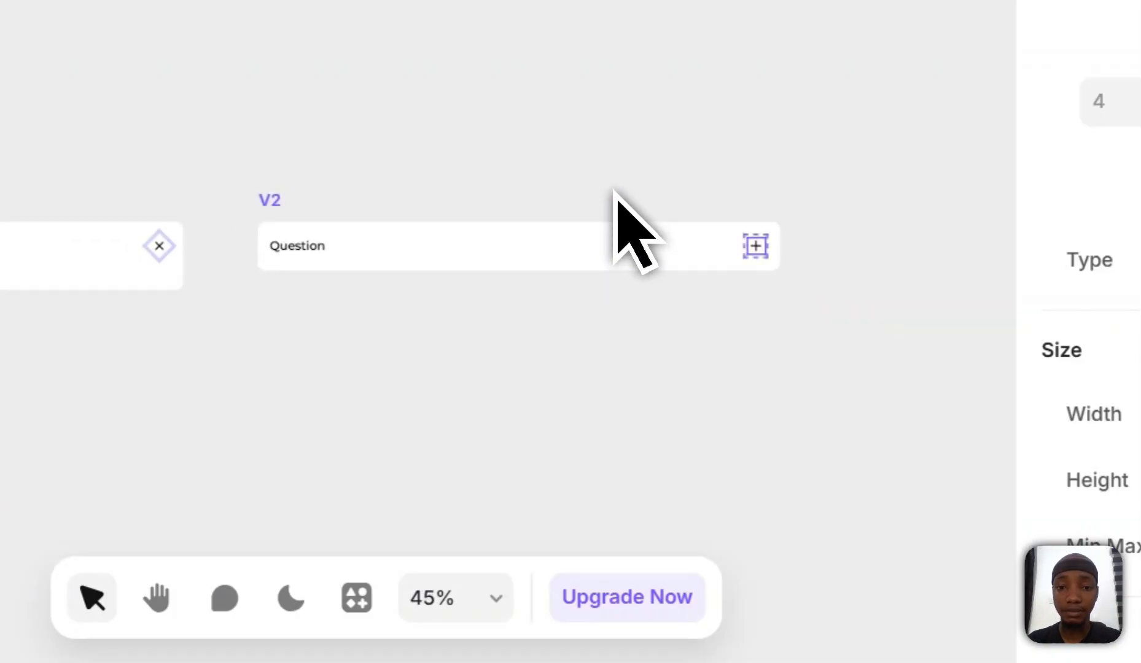
{"action": "left_click", "coordinate": [616, 193]}
{"action": "scroll", "coordinate": [224, 384], "scroll_direction": "left", "scroll_amount": 7}
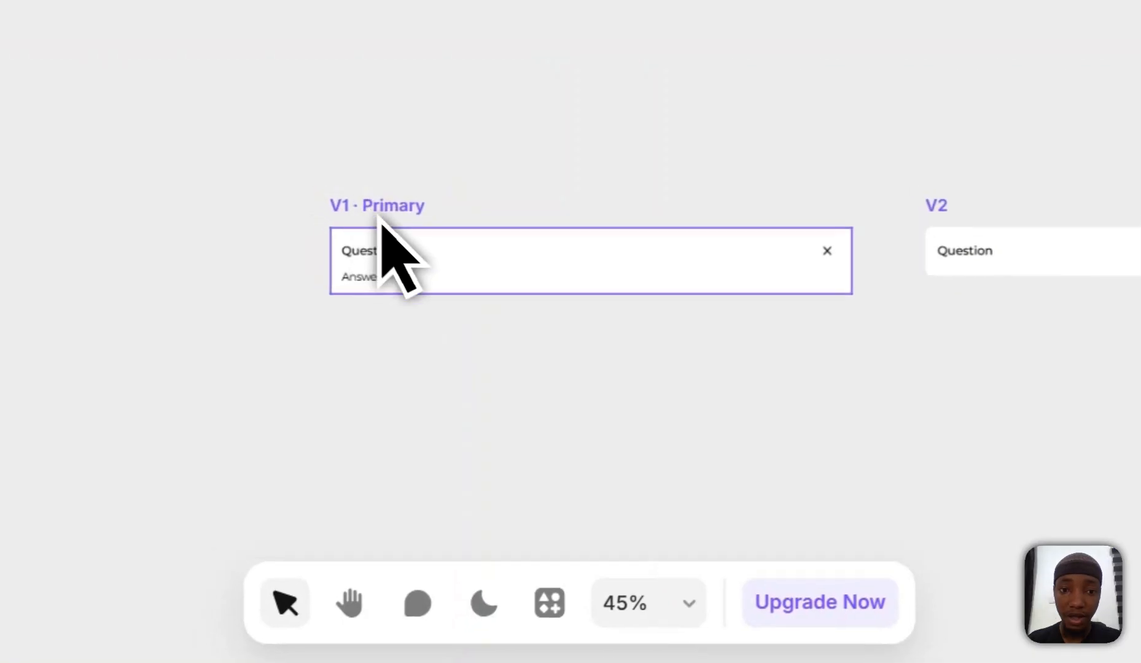
{"action": "left_click", "coordinate": [381, 222]}
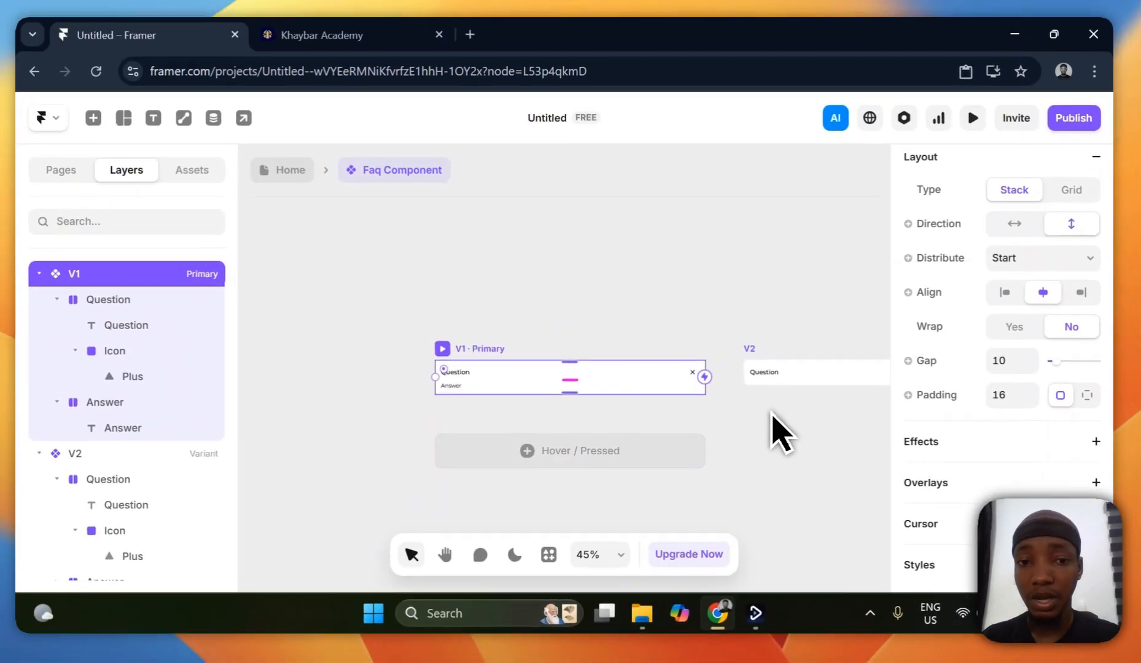
{"action": "scroll", "coordinate": [774, 424], "scroll_direction": "right", "scroll_amount": 3}
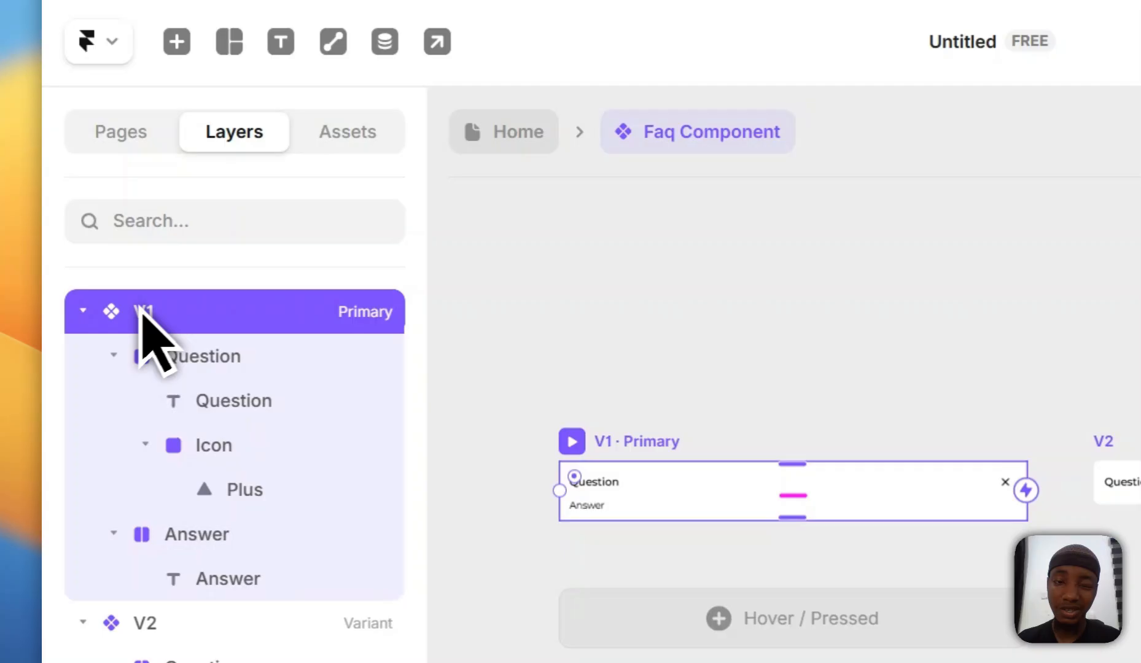
- Rename the V1 variant to "Question" and the V2 variant to "Answer"
{"action": "double_click", "coordinate": [97, 281]}
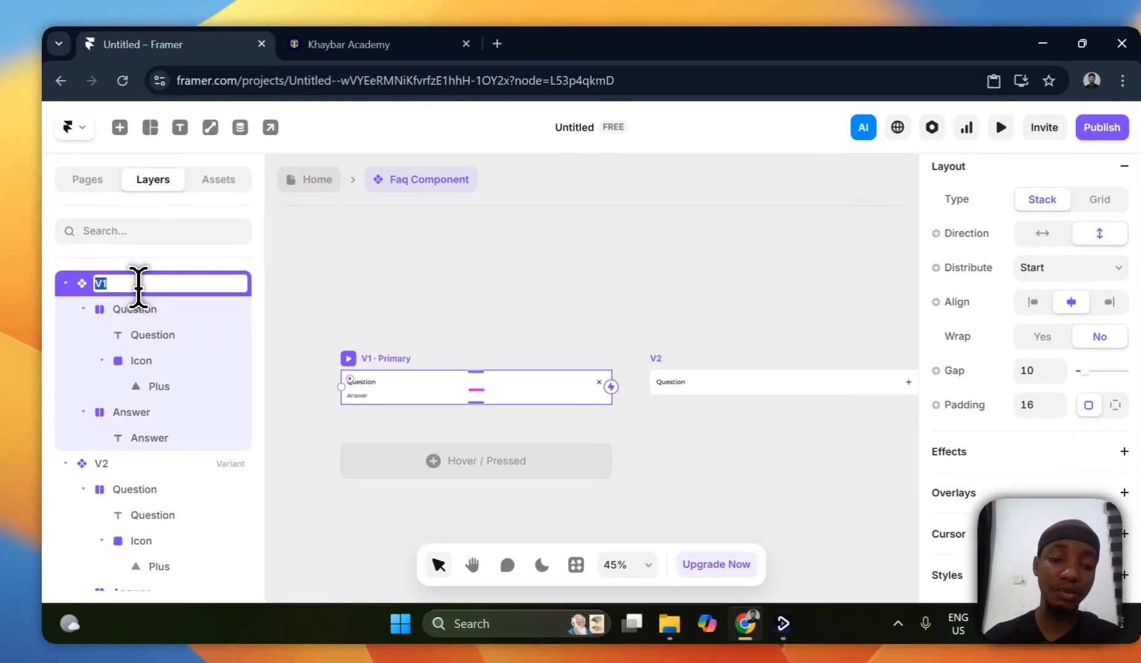
{"action": "type", "text": "Question"}
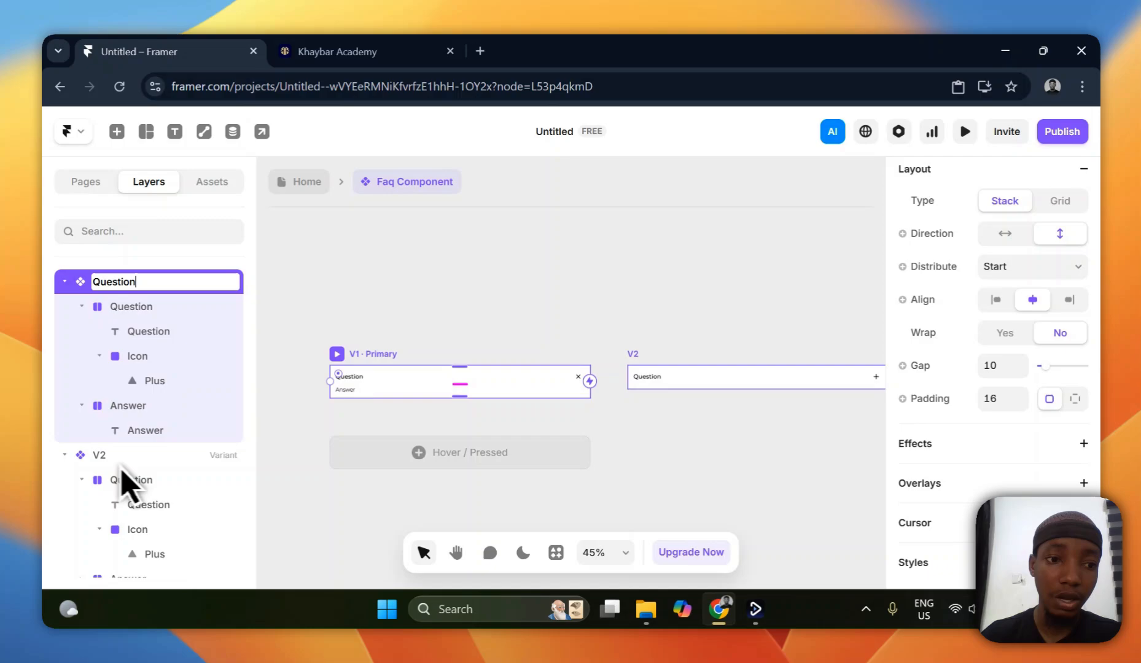
{"action": "left_click", "coordinate": [103, 458]}
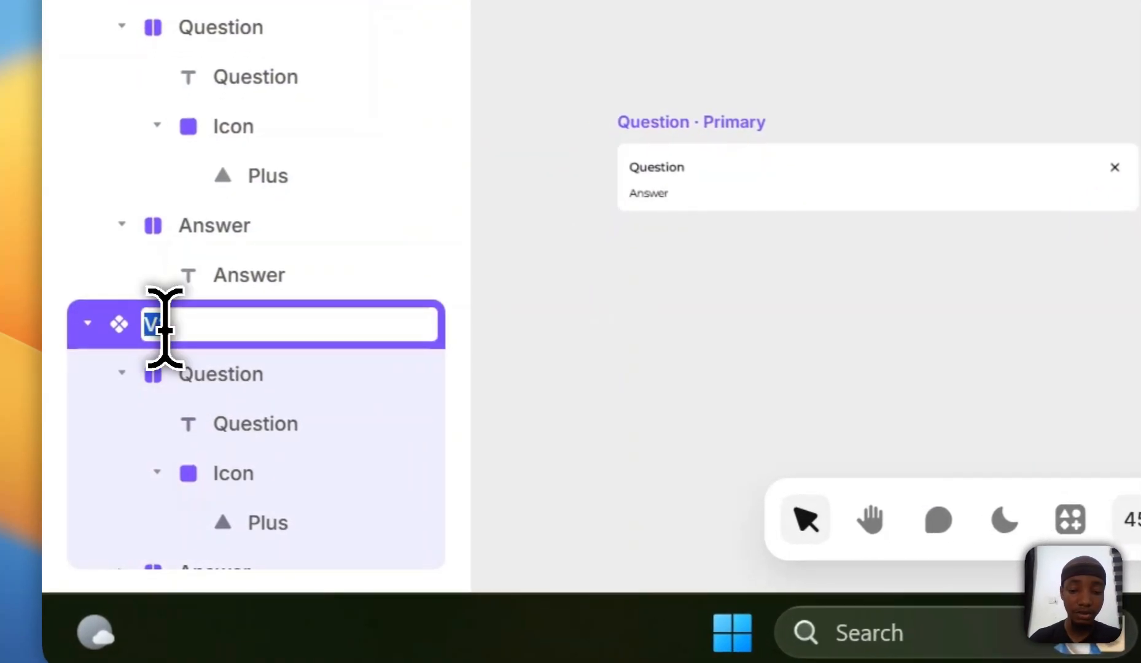
{"action": "type", "text": "Answer"}
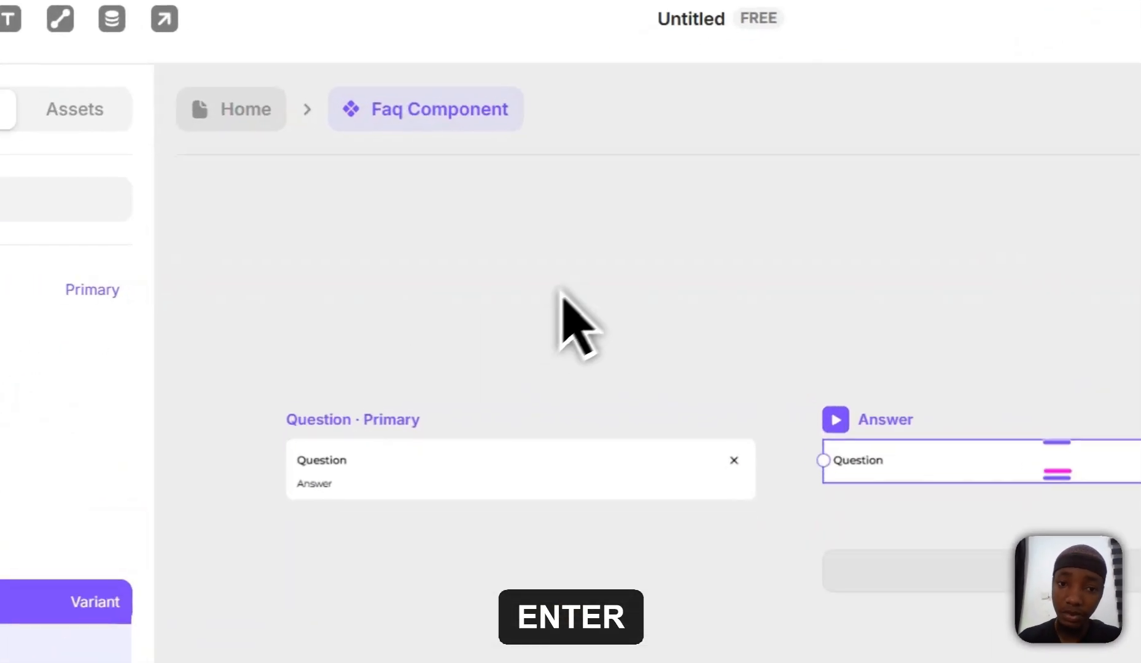
{"action": "left_click", "coordinate": [507, 296]}
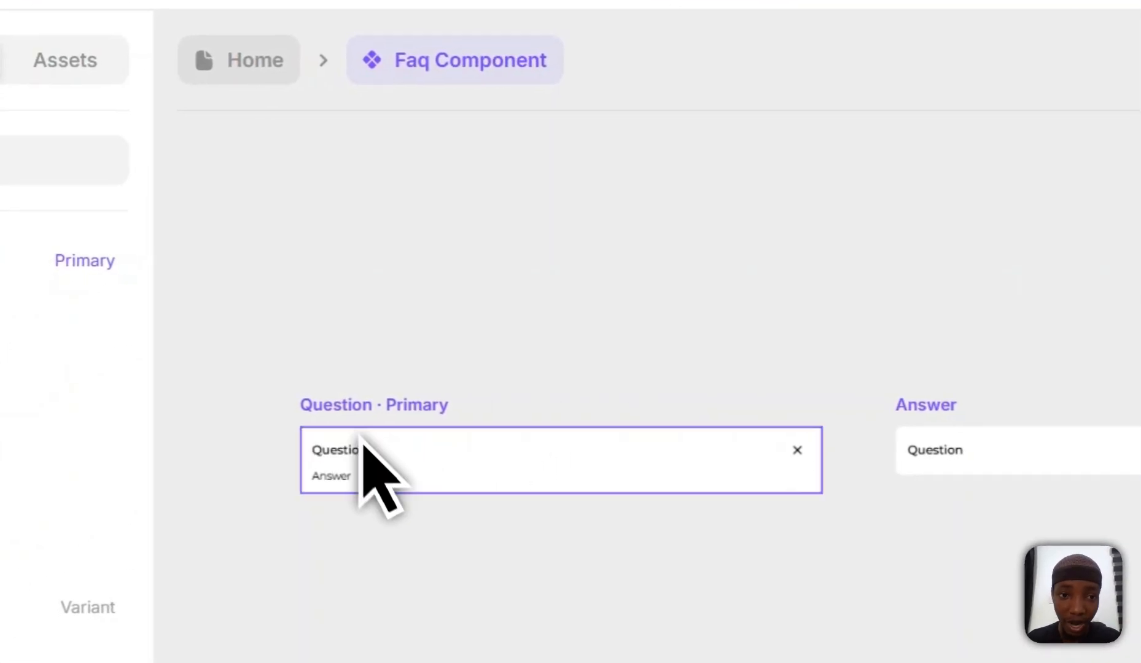
{"action": "left_click", "coordinate": [361, 369]}
{"action": "left_click", "coordinate": [976, 408]}
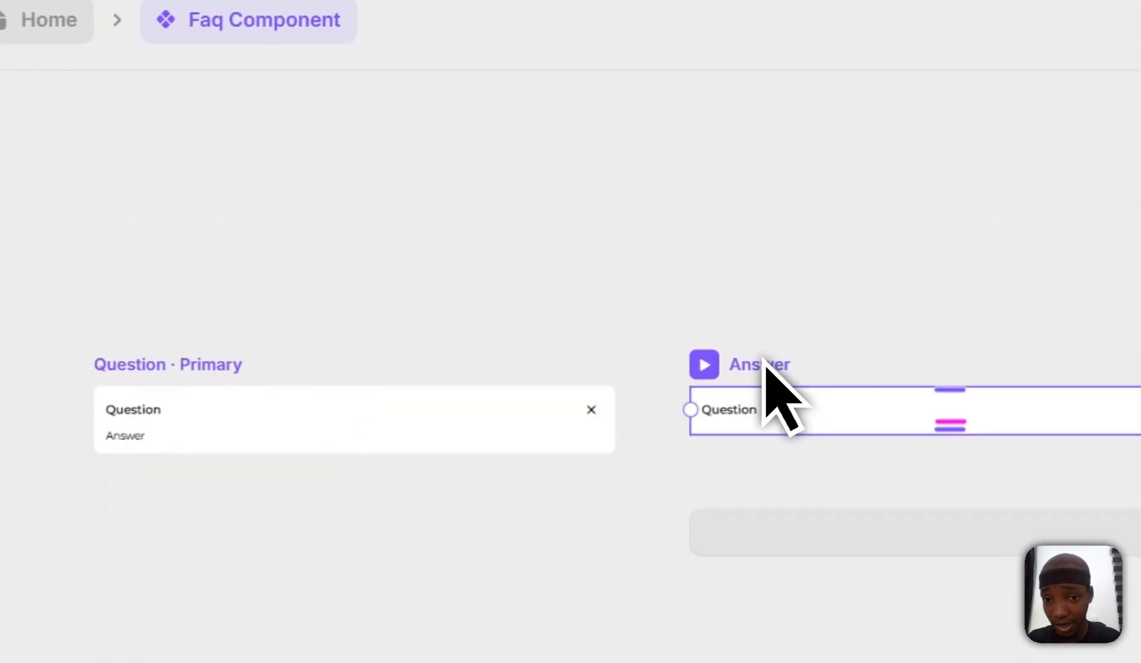
{"action": "left_click", "coordinate": [813, 293]}
{"action": "scroll", "coordinate": [830, 306], "scroll_direction": "right", "scroll_amount": 2}
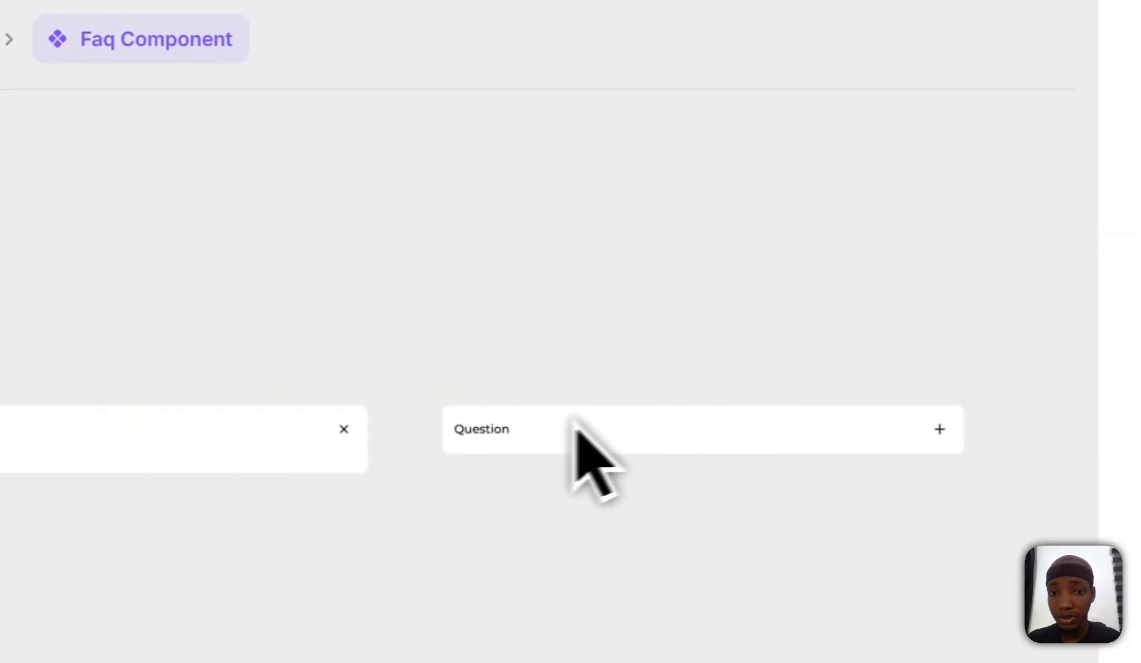
{"action": "left_click", "coordinate": [493, 387]}
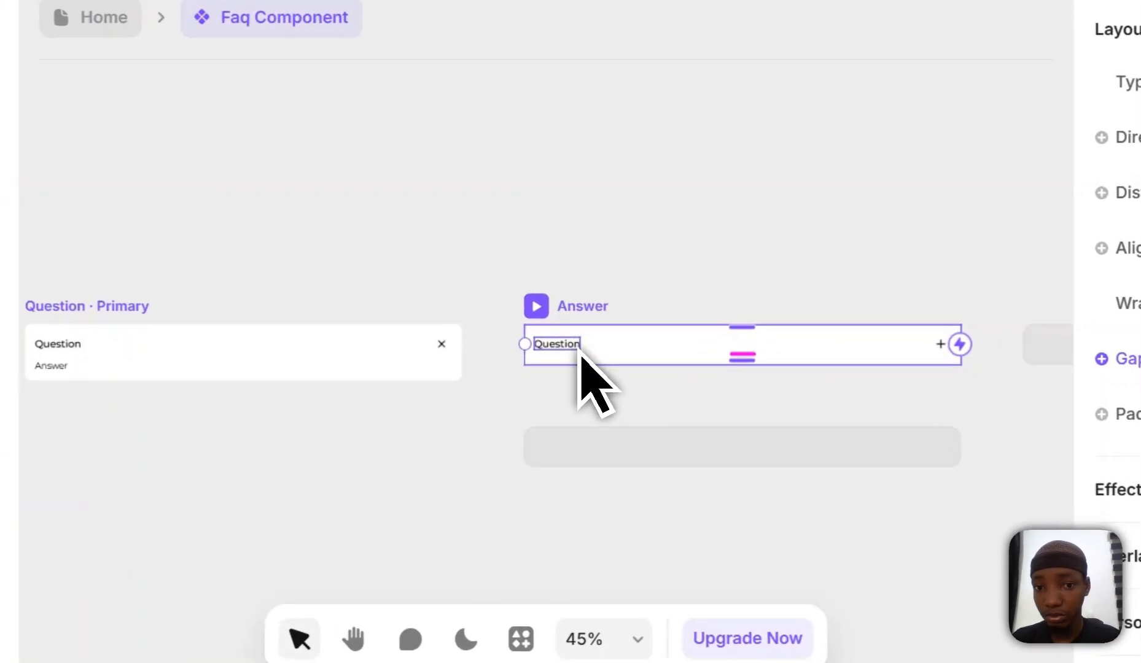
{"action": "left_click", "coordinate": [592, 379], "text": "ctrl"}
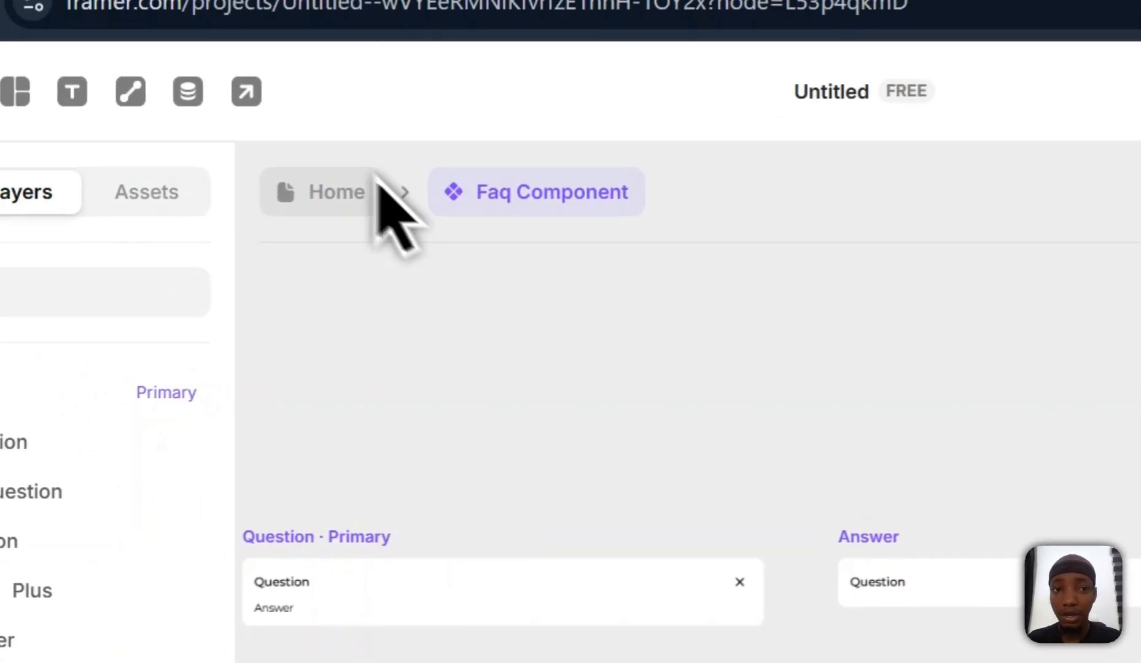
- Return to the Home page and select the Faq Component instance under the "Your Questions Answered." heading
{"action": "left_click", "coordinate": [344, 187]}
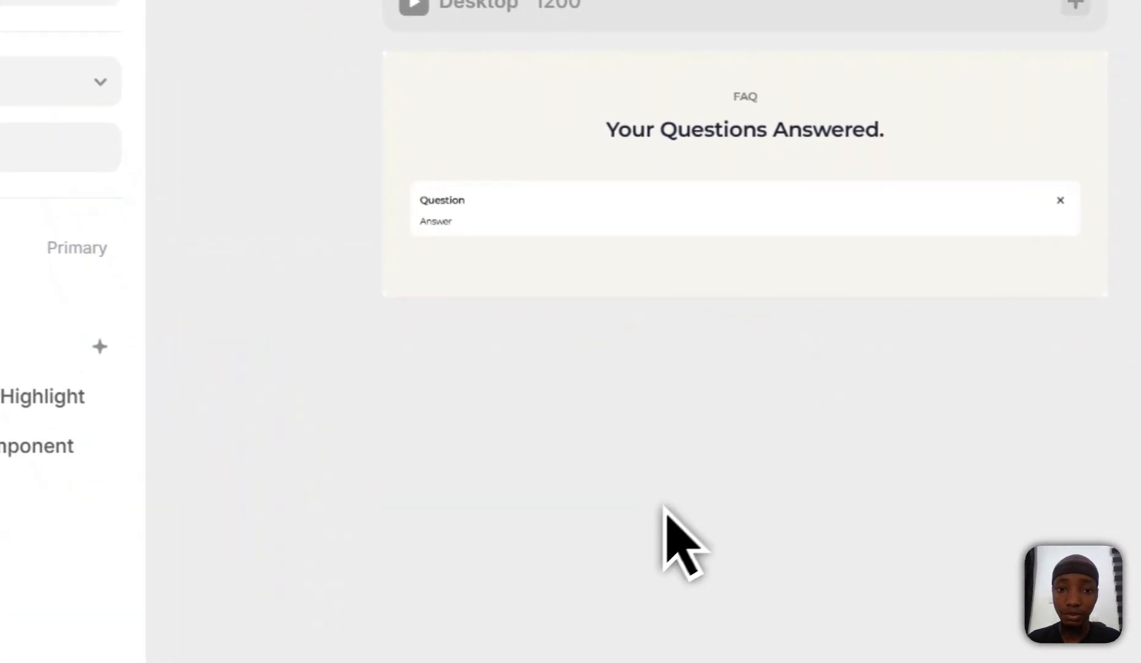
{"action": "left_click", "coordinate": [879, 197]}
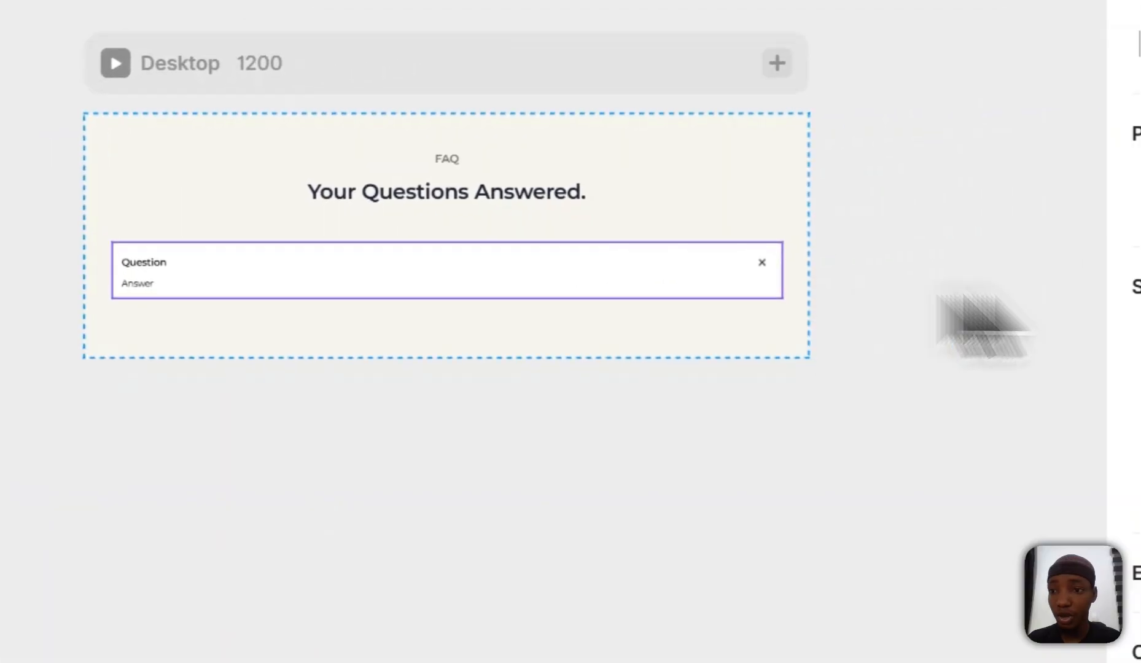
- Set the selected Faq Component instance's width to Fit and switch it to the Answer variant
{"action": "left_click", "coordinate": [1080, 364]}
{"action": "left_click", "coordinate": [1038, 388]}
{"action": "left_click", "coordinate": [1041, 344]}
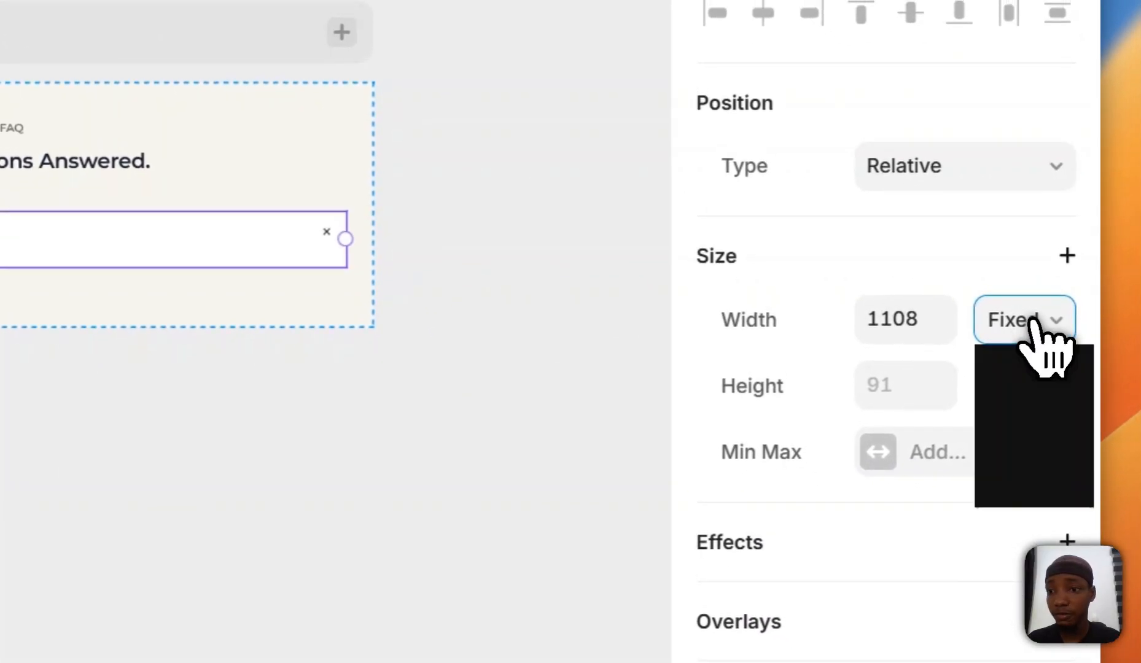
{"action": "left_click", "coordinate": [1036, 384]}
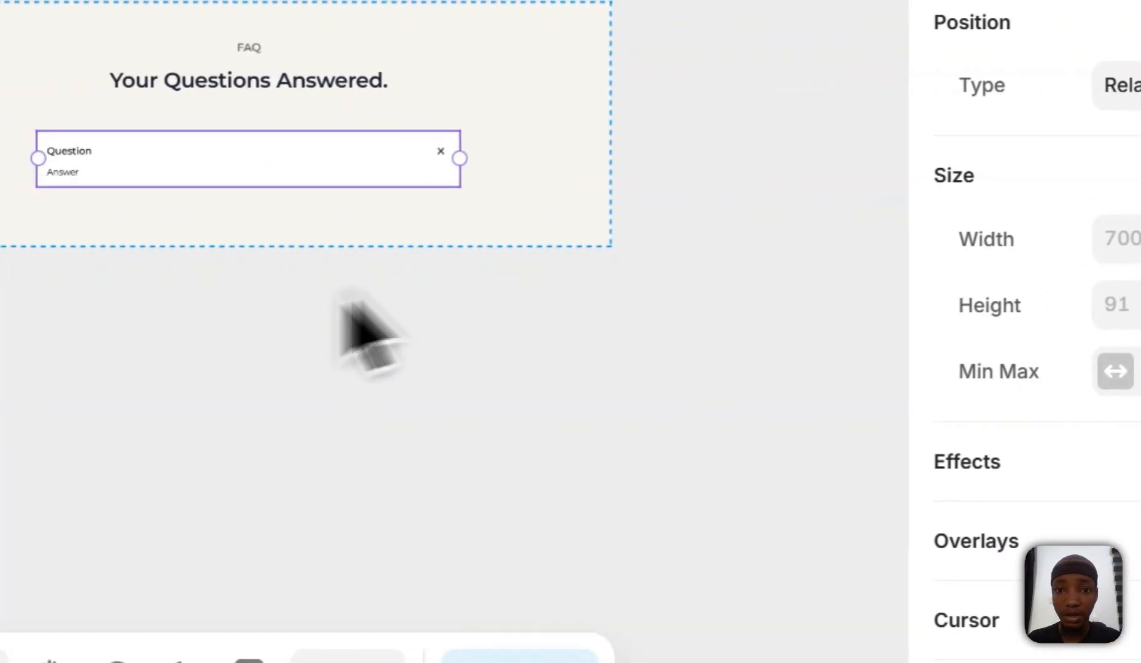
{"action": "left_click", "coordinate": [600, 148]}
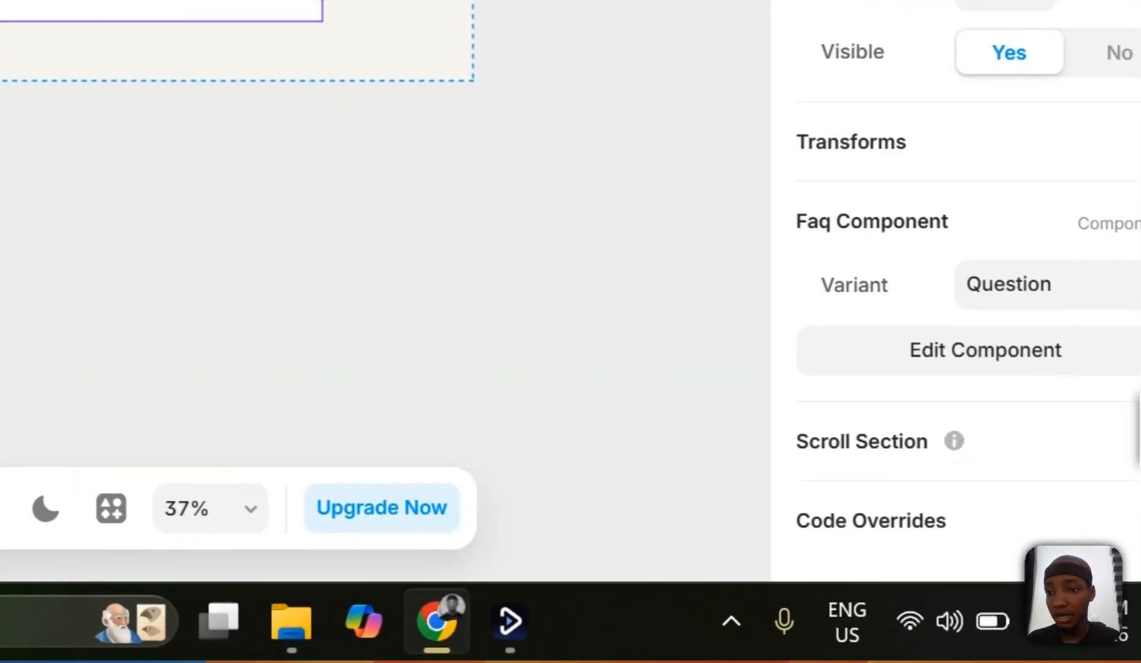
{"action": "left_click", "coordinate": [990, 297]}
{"action": "left_click", "coordinate": [971, 381]}
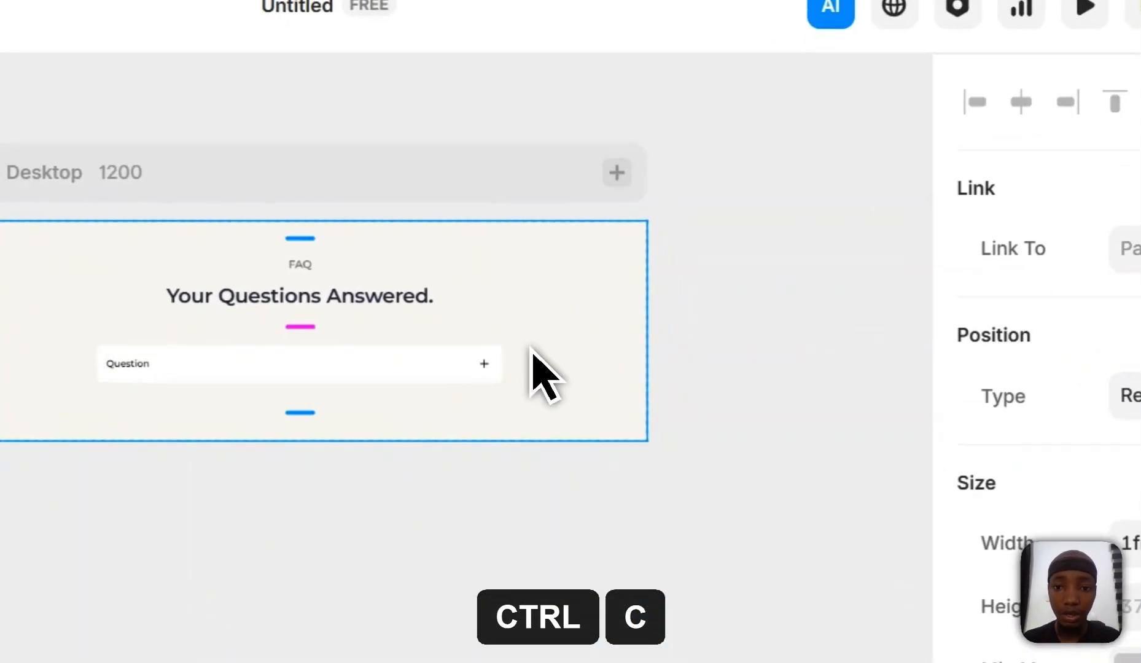
- Copy the collapsed Faq Component instance and paste four copies below it in the FAQ section
{"action": "key", "text": "ctrl+v"}
{"action": "key", "text": "ctrl+v"}
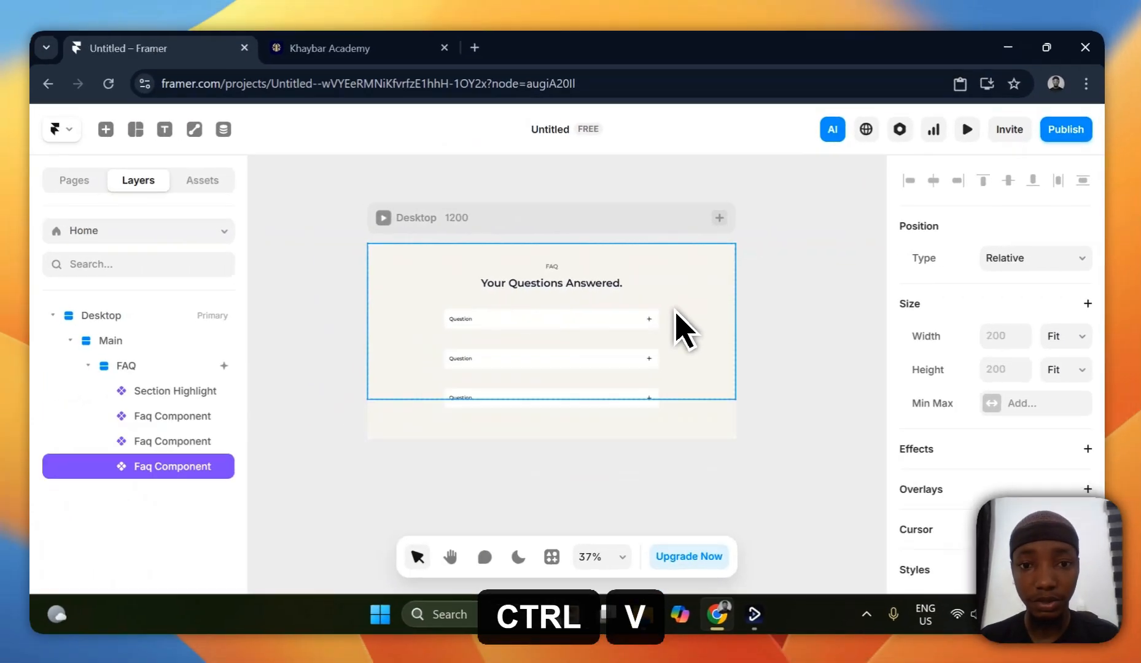
{"action": "key", "text": "ctrl+v"}
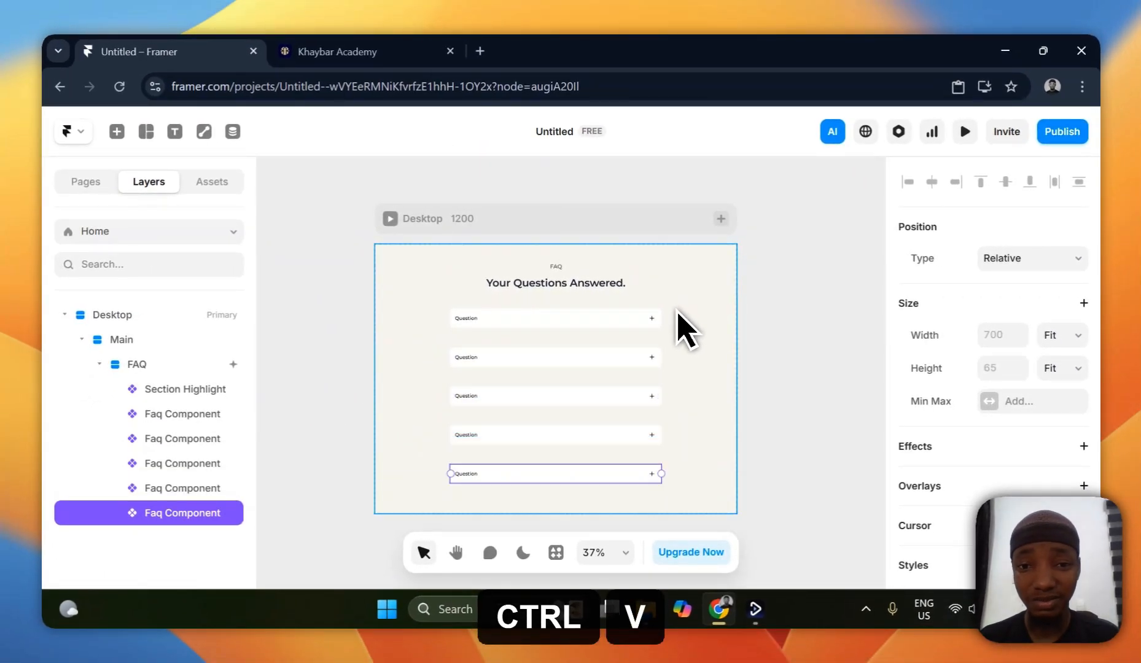
{"action": "left_click", "coordinate": [647, 324]}
{"action": "left_click", "coordinate": [630, 357]}
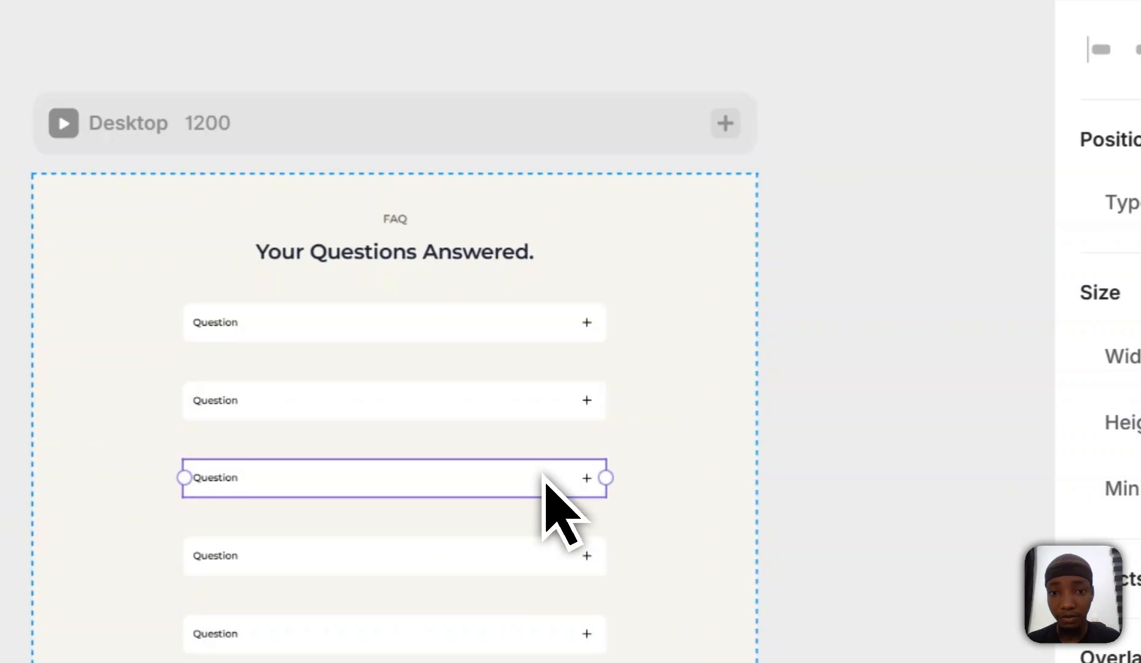
{"action": "left_click", "coordinate": [553, 559]}
{"action": "left_click", "coordinate": [546, 632]}
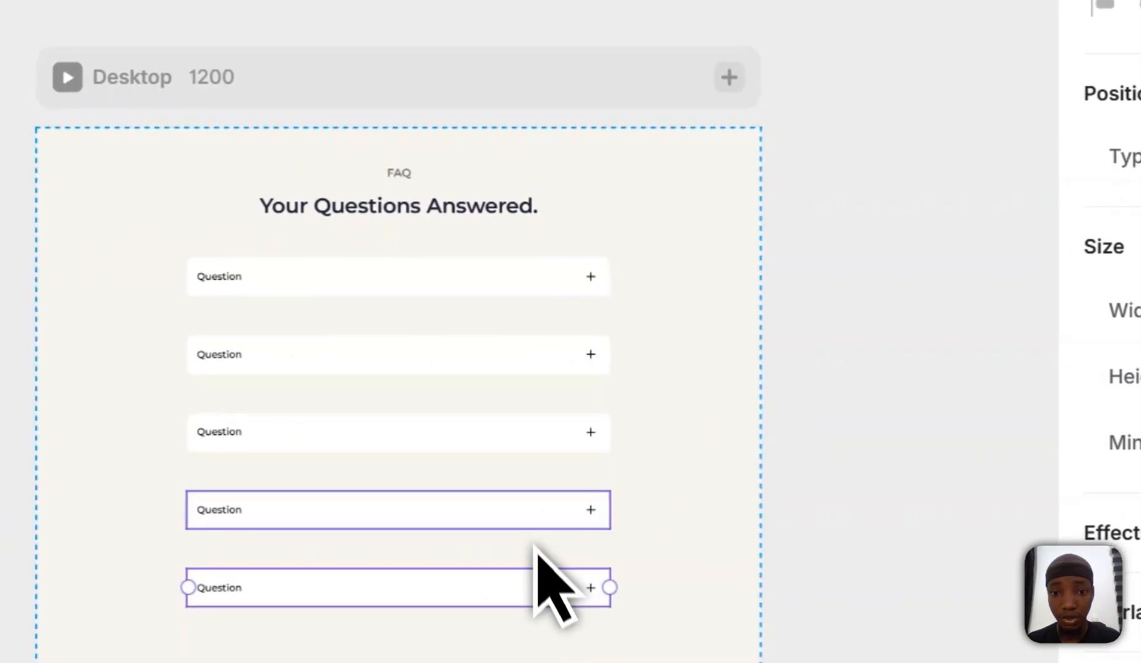
{"action": "left_click", "coordinate": [533, 492]}
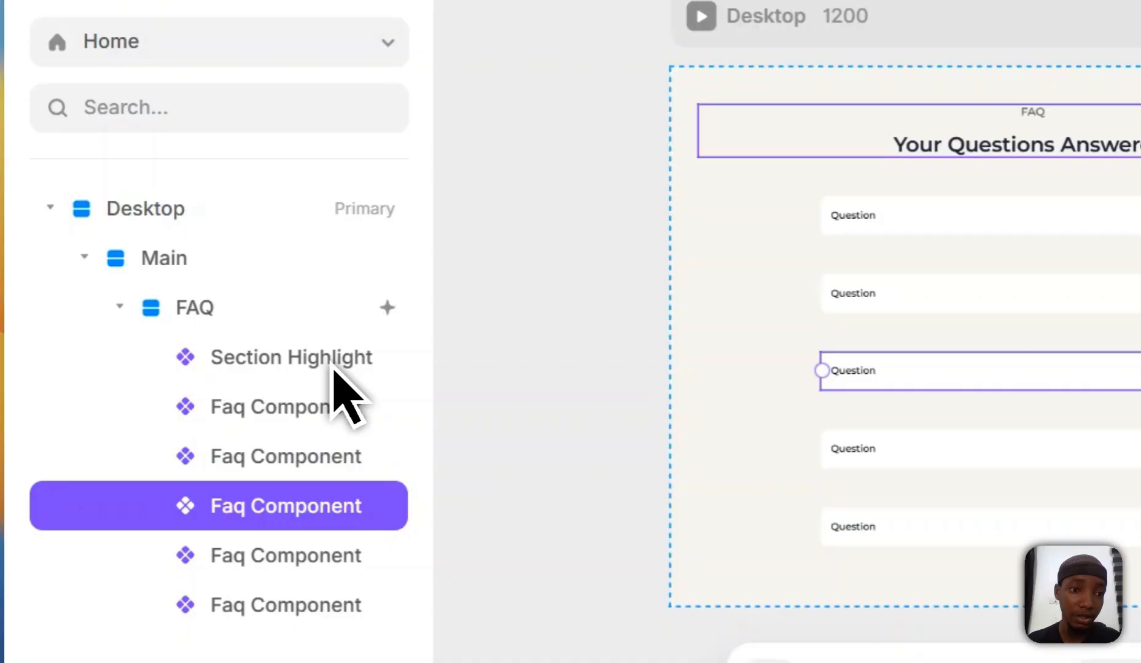
- Wrap the Section Highlight and all five Faq Component instances in one stack and name it "Faq Question"
{"action": "left_click", "coordinate": [367, 361]}
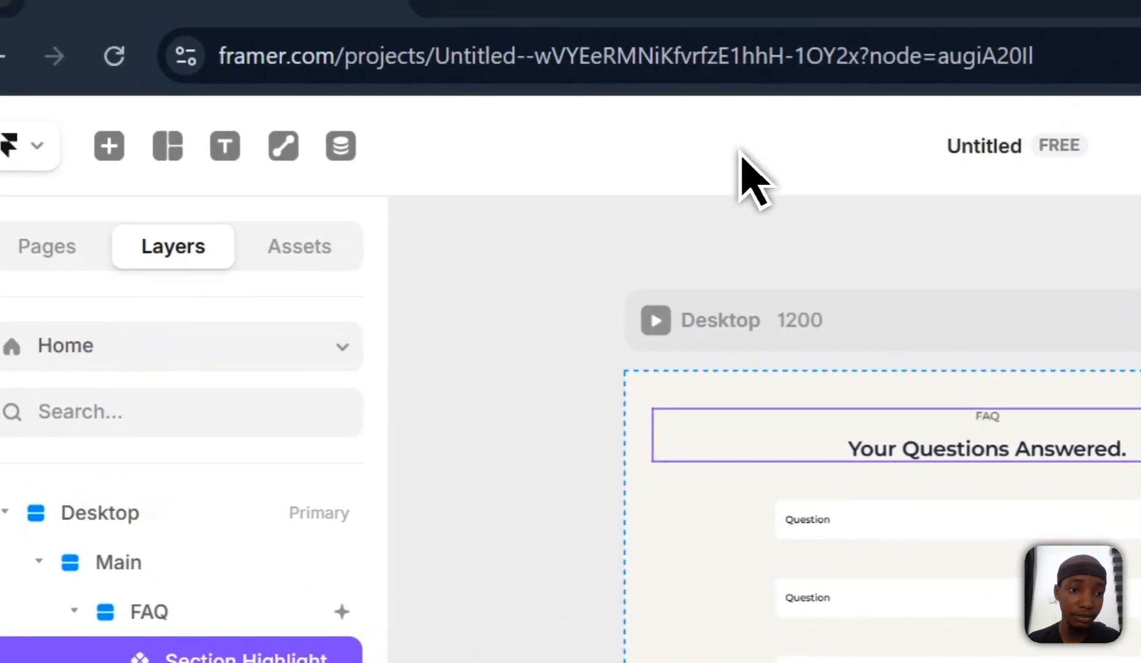
{"action": "left_click", "coordinate": [286, 587], "text": "shift"}
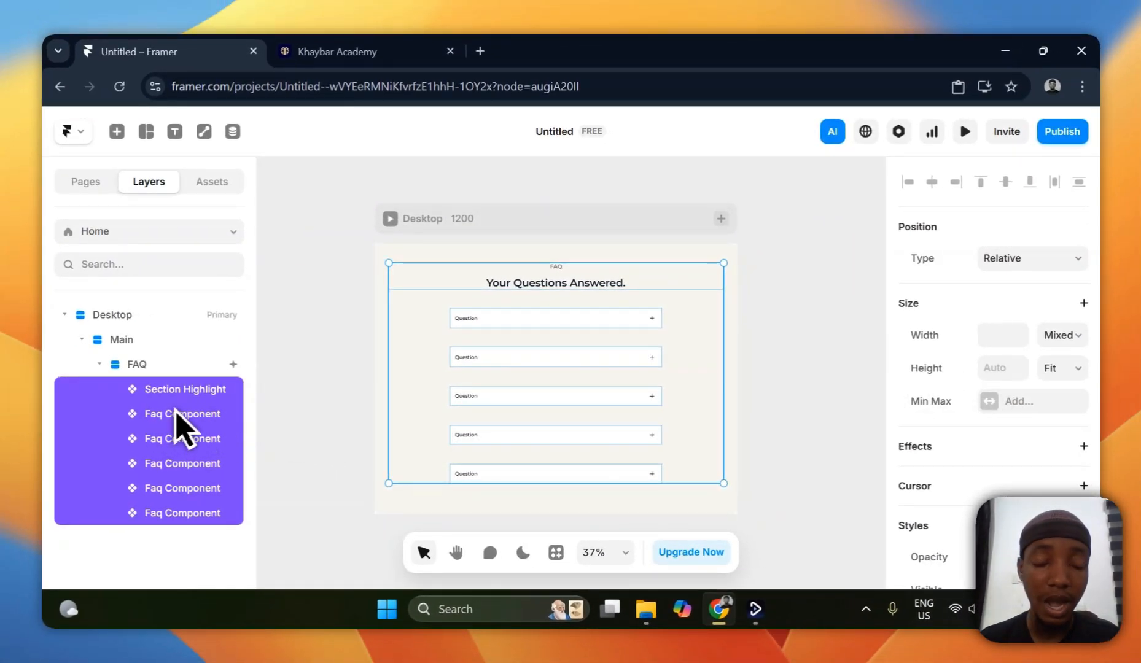
{"action": "key", "text": "shift+a"}
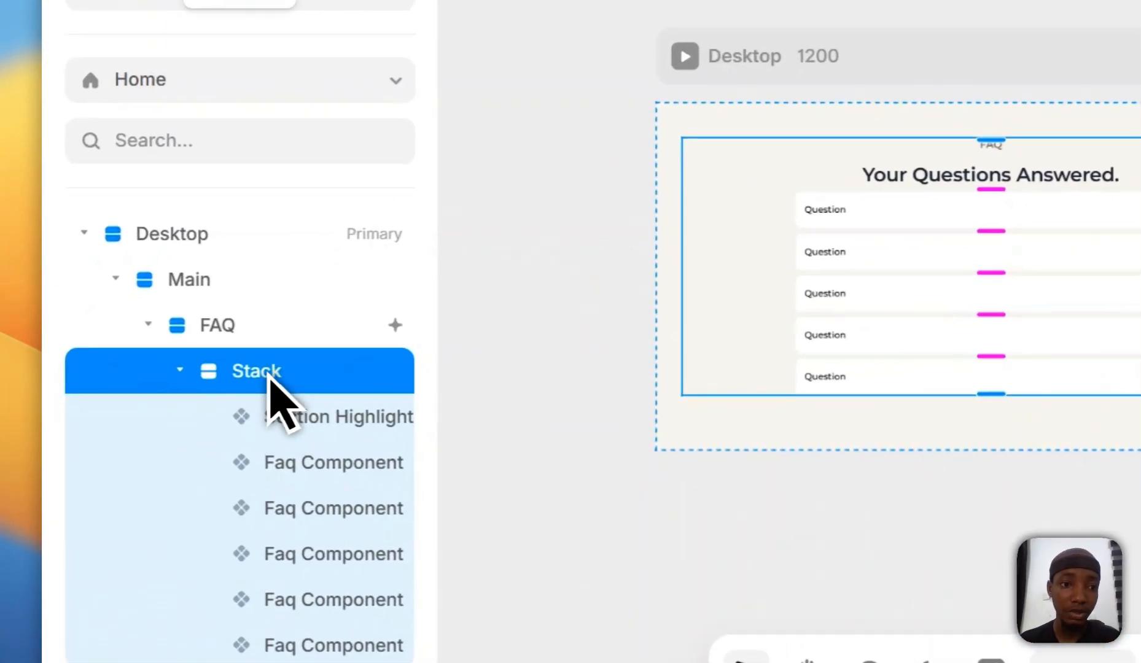
{"action": "double_click", "coordinate": [176, 385]}
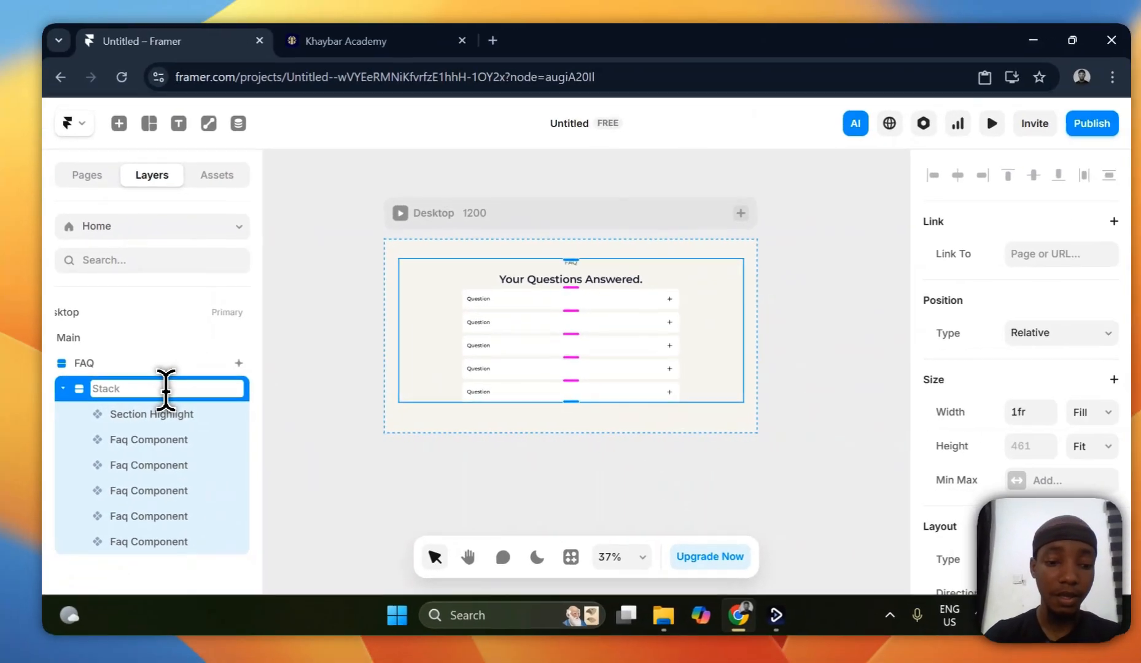
{"action": "type", "text": "Faq"}
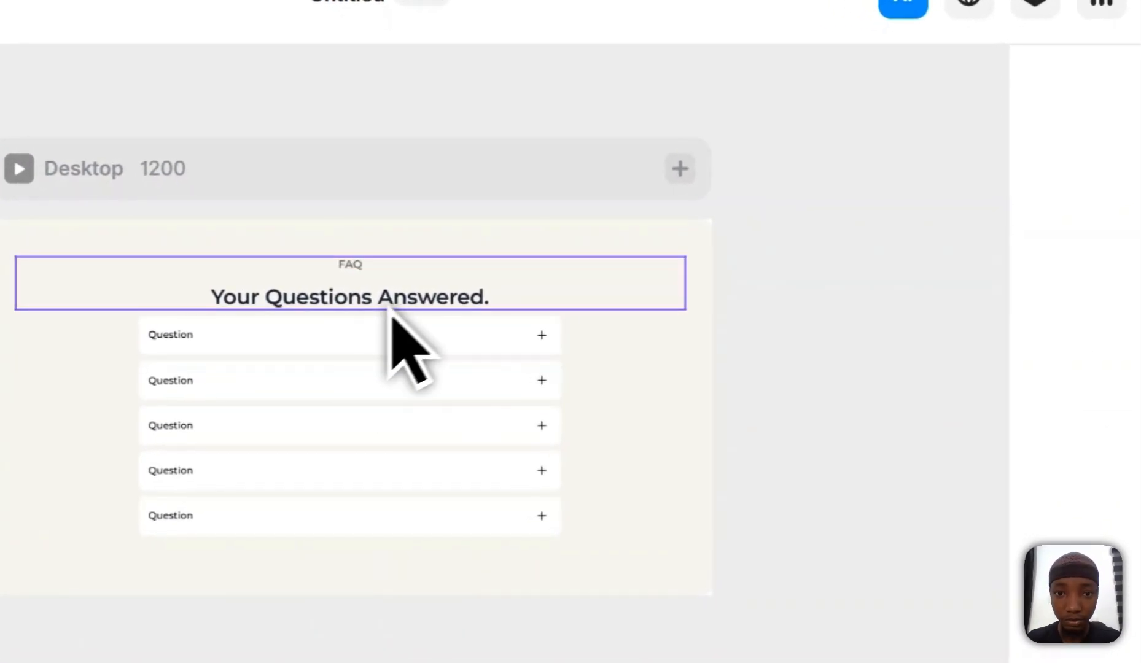
- Move the Section Highlight out of the Faq Question stack so it sits directly above it inside the FAQ section
{"action": "left_click", "coordinate": [581, 333]}
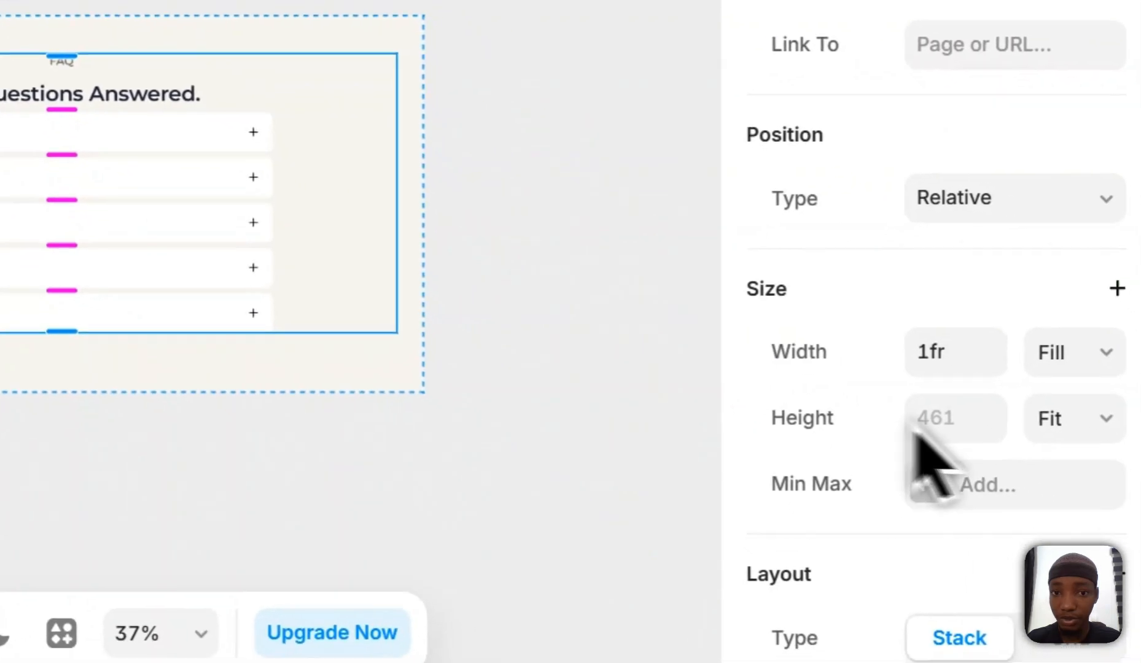
{"action": "scroll", "coordinate": [1019, 453], "scroll_direction": "down", "scroll_amount": 3}
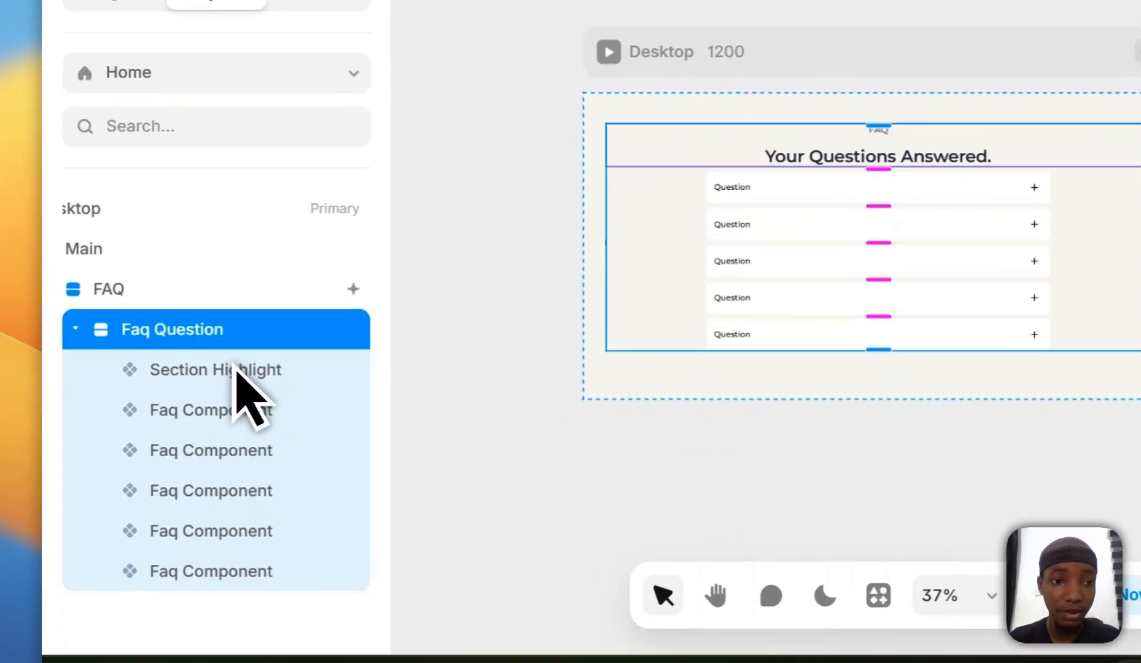
{"action": "left_click", "coordinate": [158, 414]}
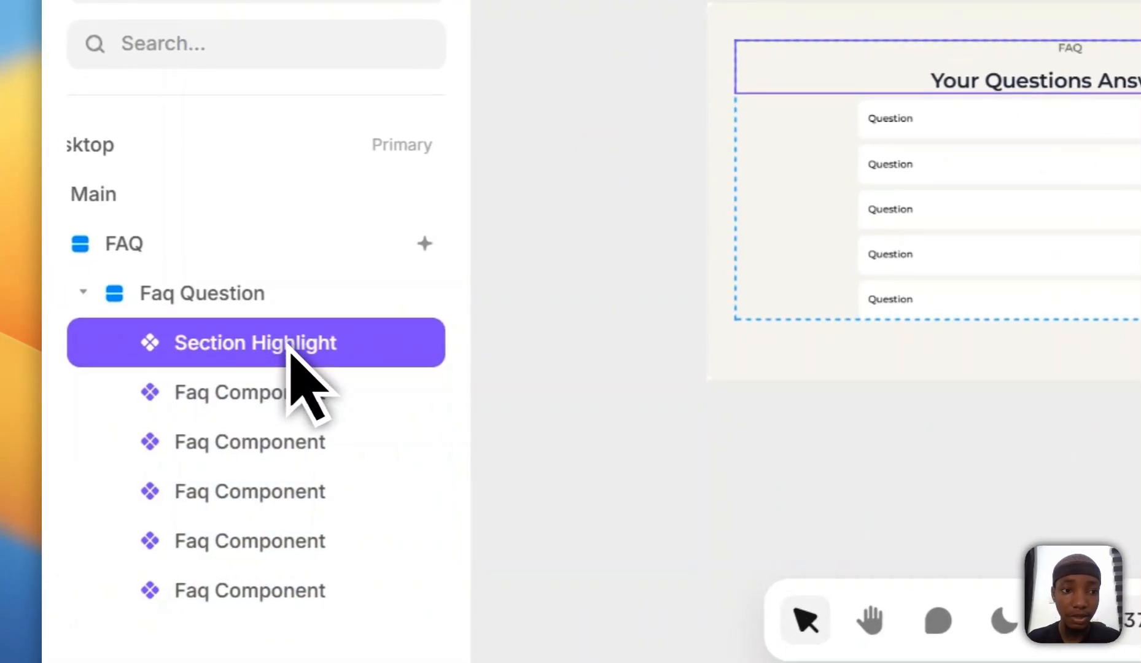
{"action": "left_click_drag", "start_coordinate": [299, 355], "coordinate": [267, 307]}
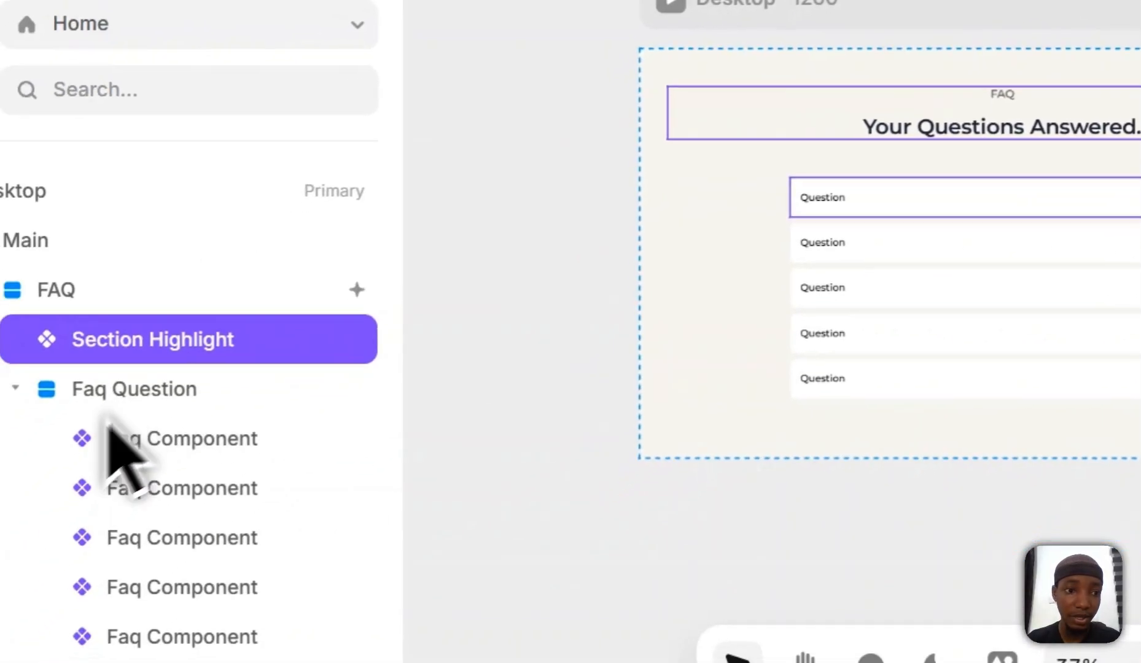
- Set the gap of the Faq Question stack to 16
{"action": "left_click", "coordinate": [147, 393]}
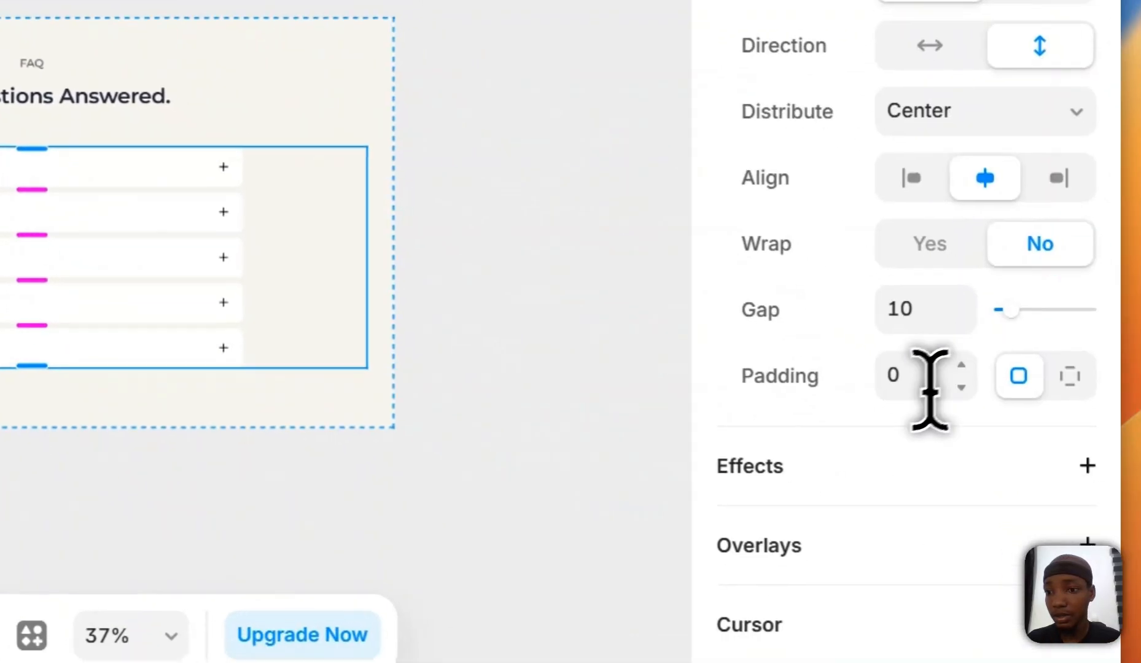
{"action": "left_click", "coordinate": [903, 305]}
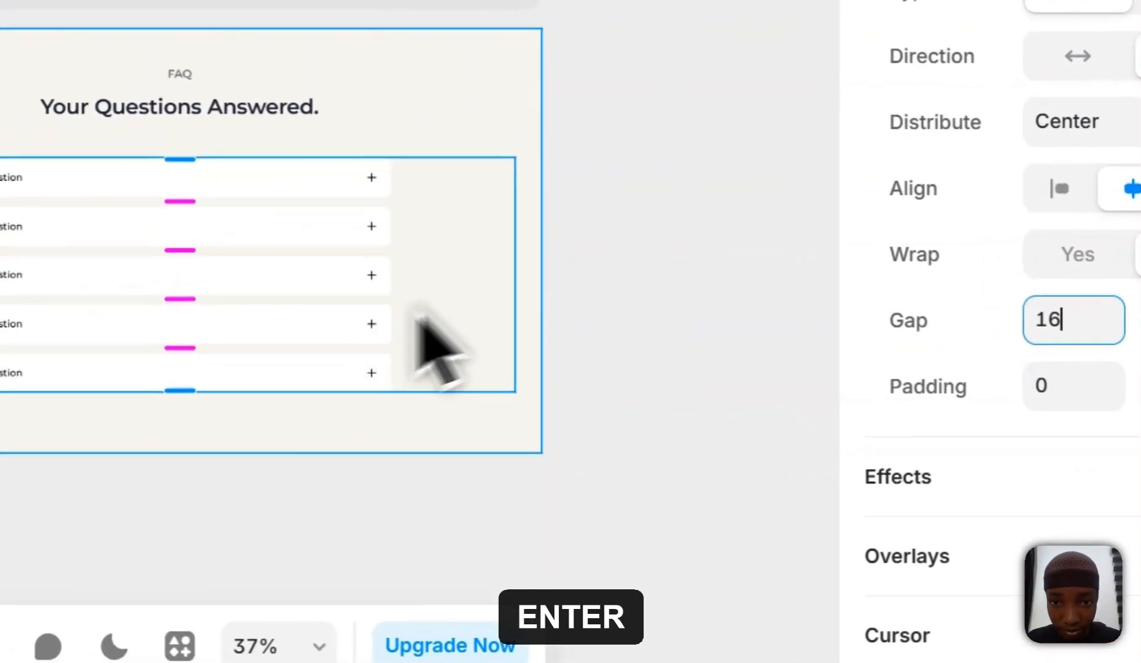
{"action": "left_click", "coordinate": [451, 156]}
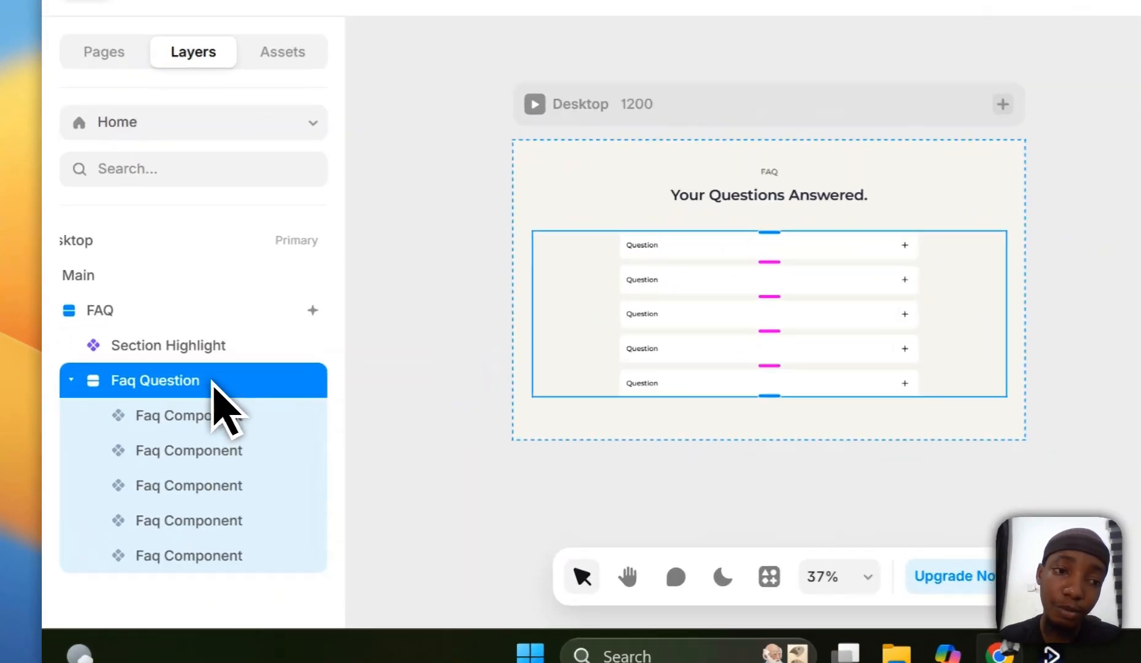
- Turn the Faq Question stack into a new component named "Faq Question"
{"action": "right_click", "coordinate": [161, 420]}
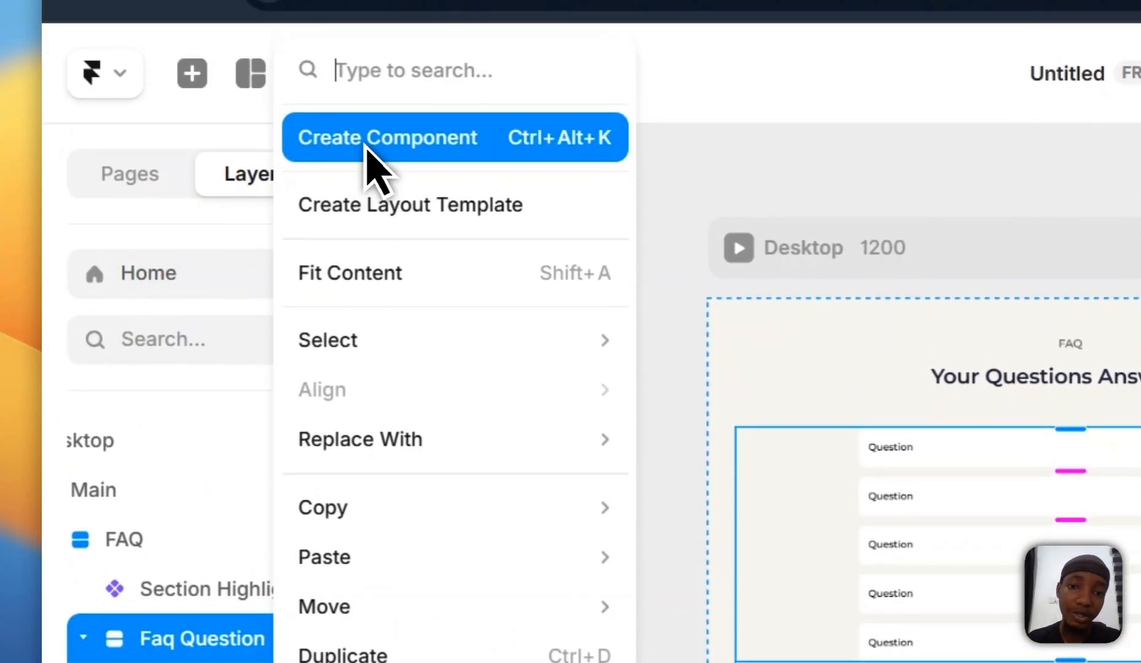
{"action": "left_click", "coordinate": [378, 30]}
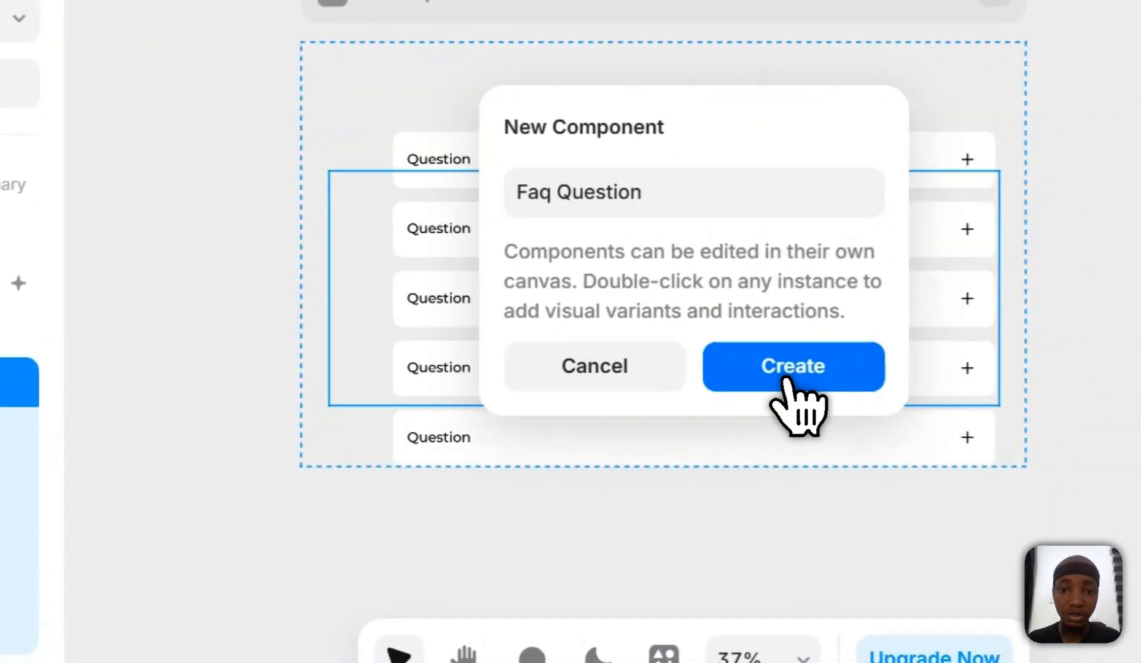
{"action": "left_click", "coordinate": [826, 384]}
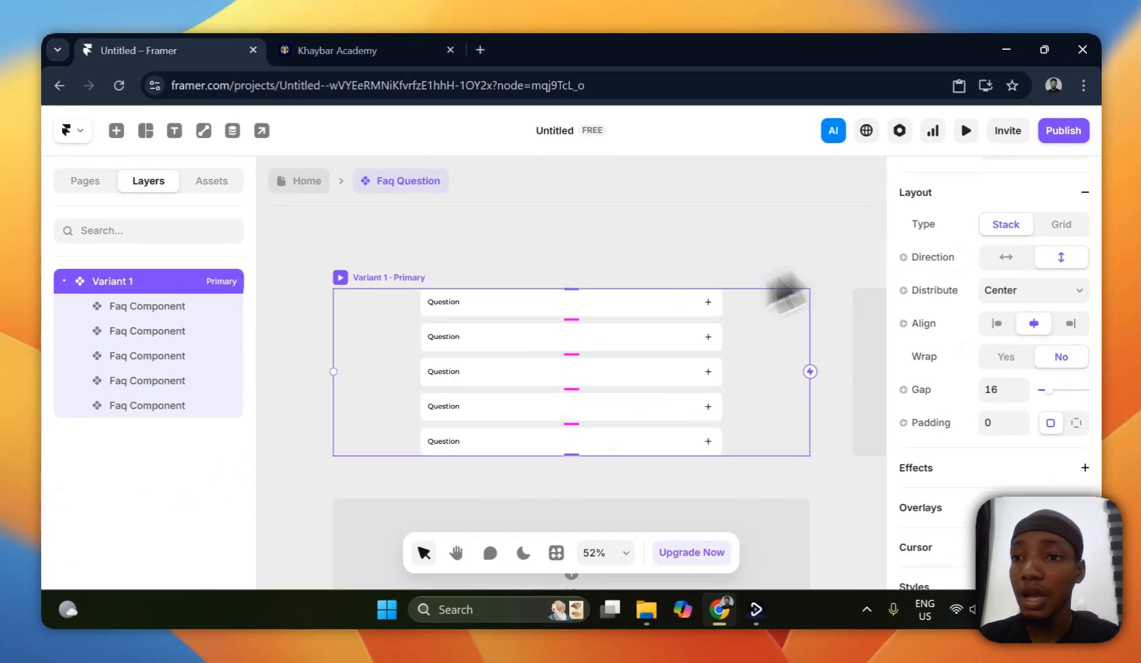
- Set the width of the Faq Question component's primary variant to Fit
{"action": "scroll", "coordinate": [1105, 258], "scroll_direction": "up", "scroll_amount": 5}
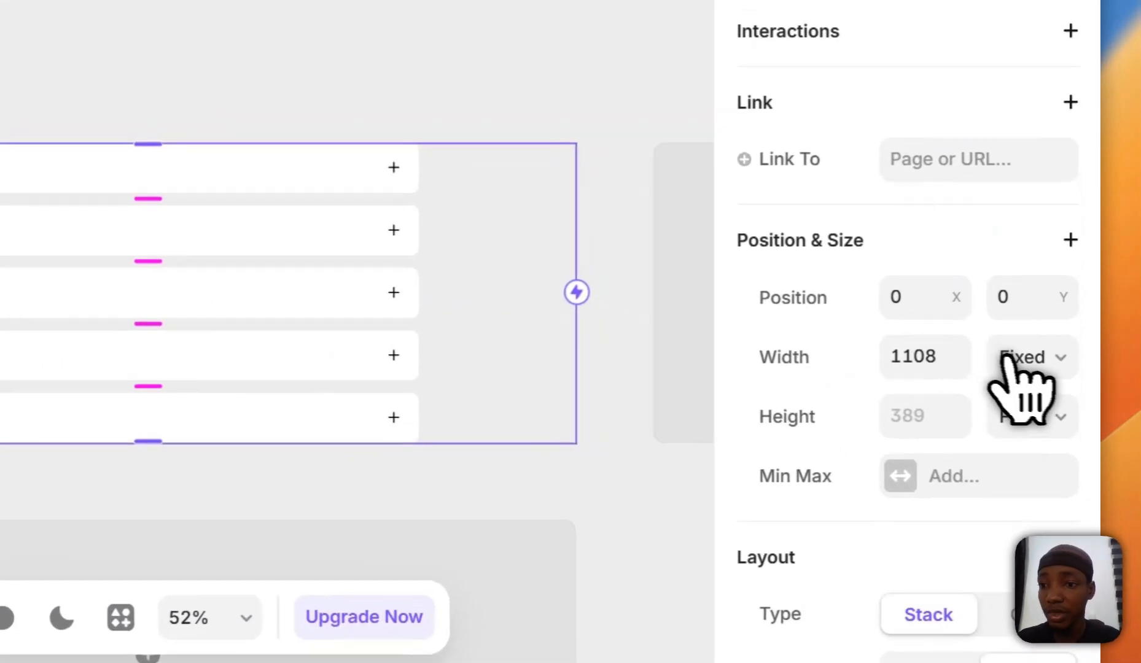
{"action": "left_click", "coordinate": [1059, 408]}
{"action": "left_click", "coordinate": [1061, 490]}
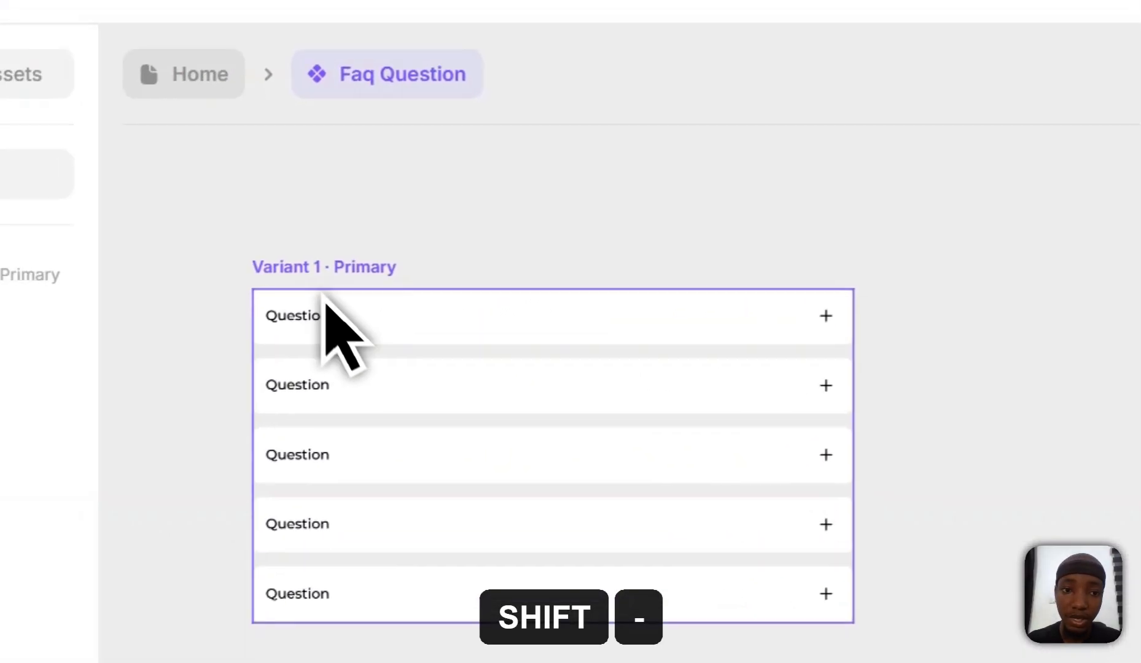
- Add five more variants in a row beside the primary variant of the Faq Question component
{"action": "left_click", "coordinate": [77, 270]}
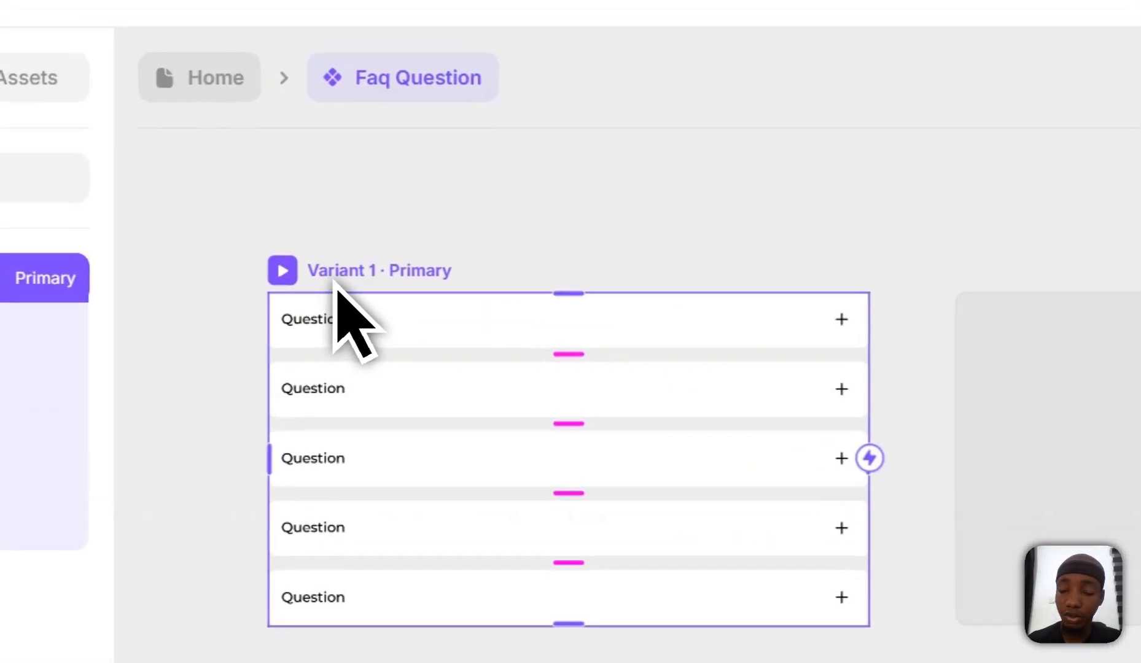
{"action": "left_click", "coordinate": [1000, 132]}
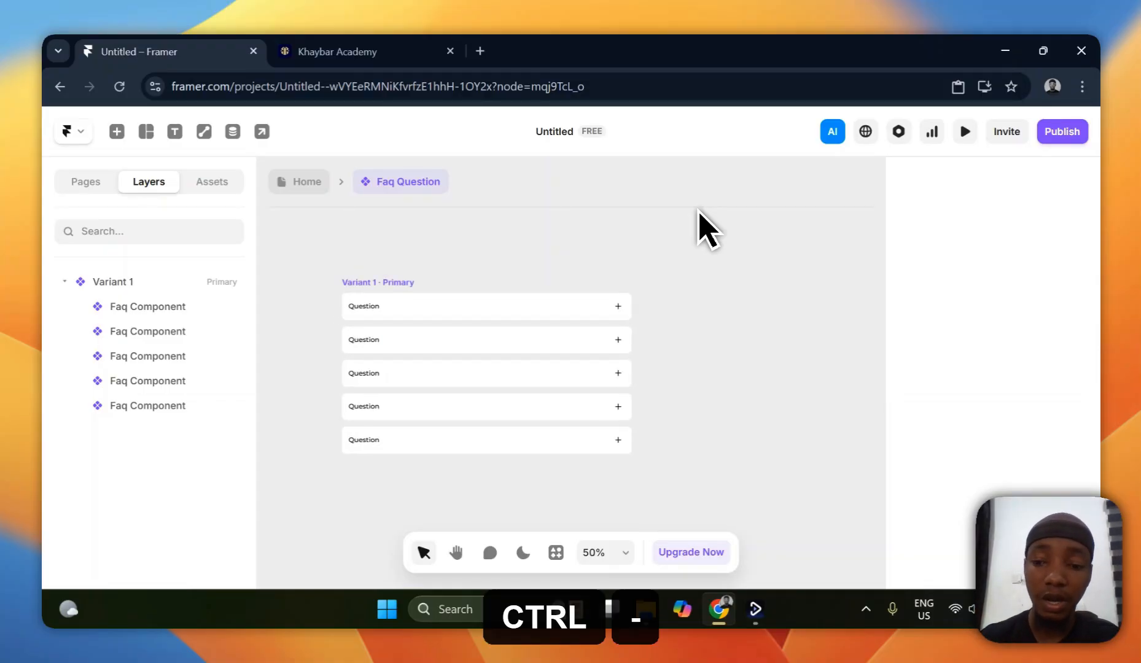
{"action": "key", "text": "ctrl+minus"}
{"action": "key", "text": "ctrl+minus"}
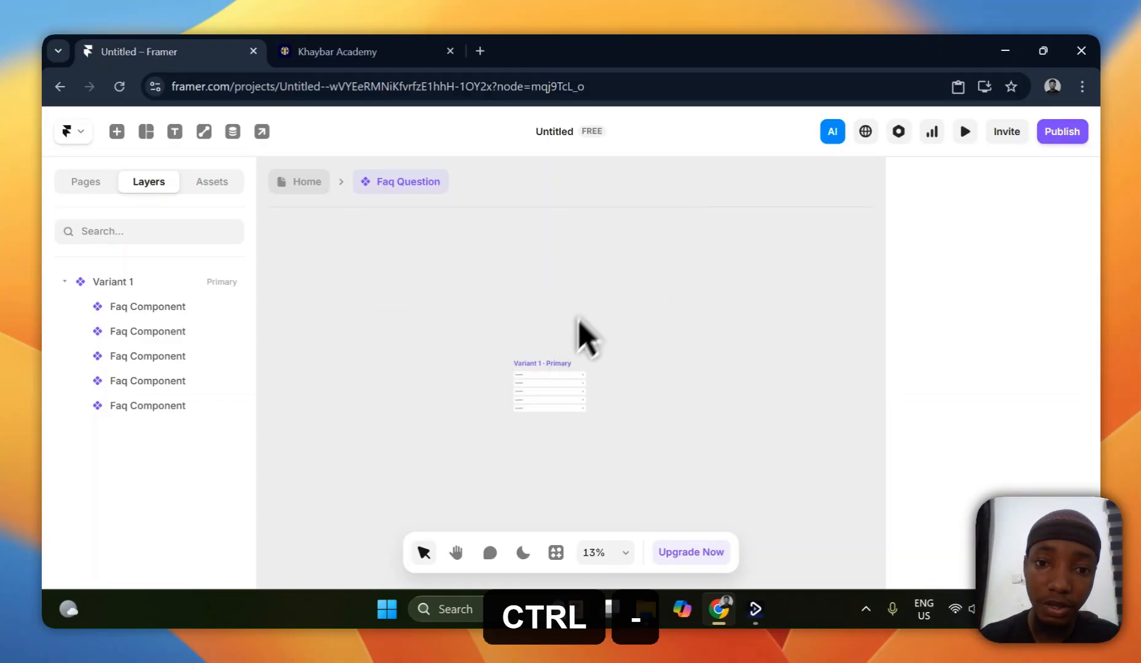
{"action": "left_click", "coordinate": [558, 362]}
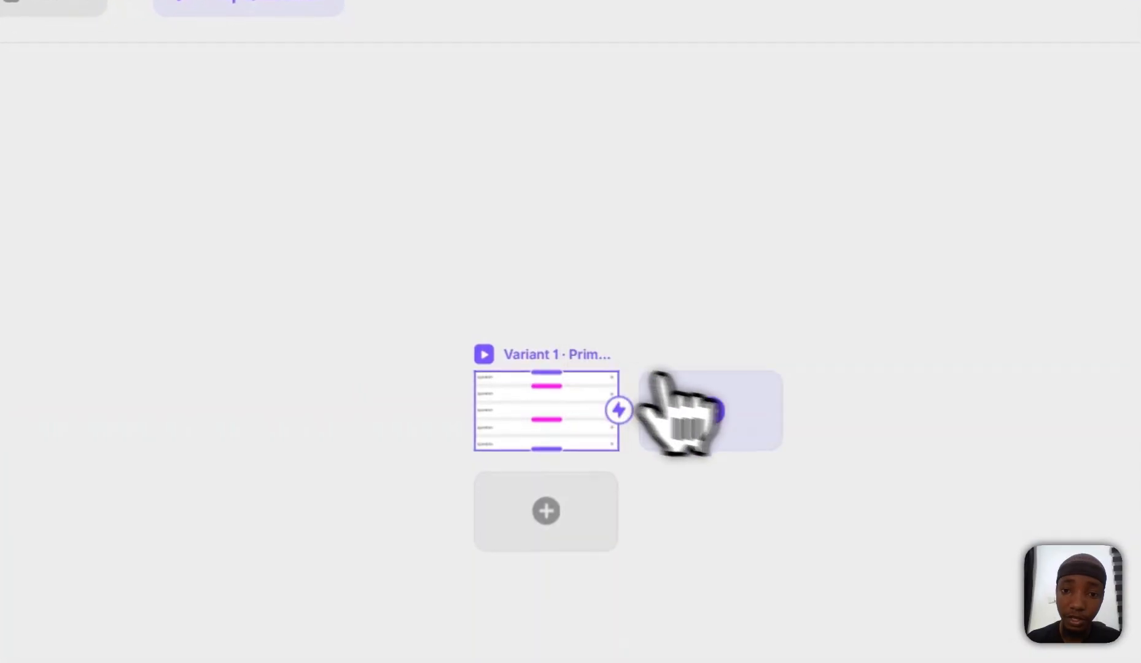
{"action": "left_click", "coordinate": [611, 378]}
{"action": "left_click", "coordinate": [754, 423]}
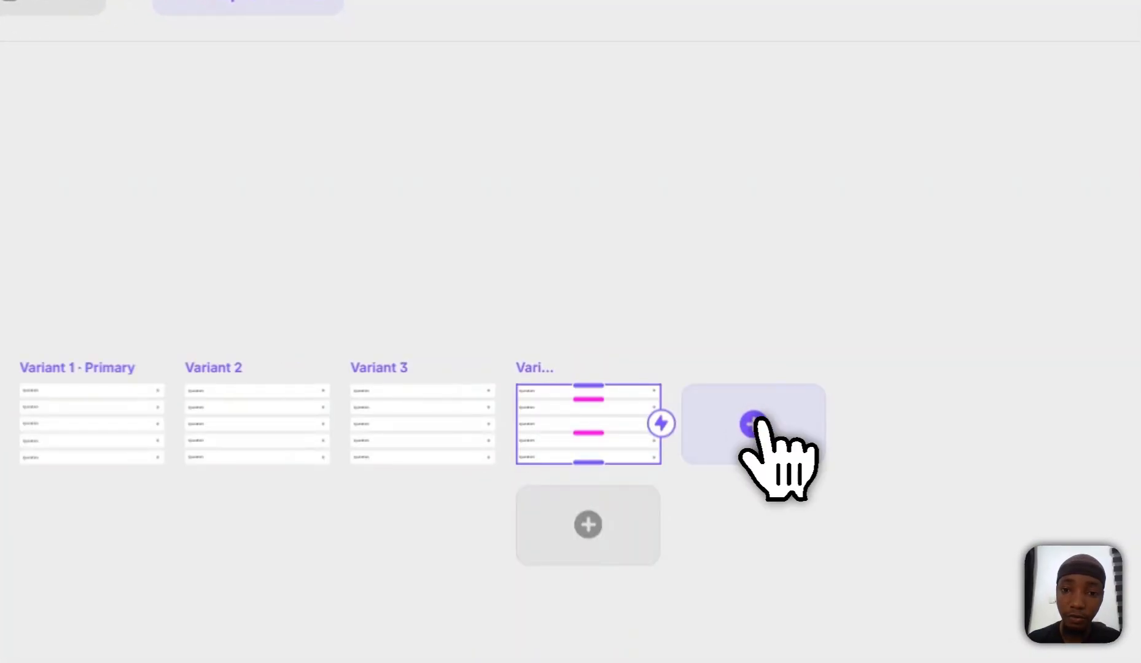
{"action": "left_click", "coordinate": [687, 274]}
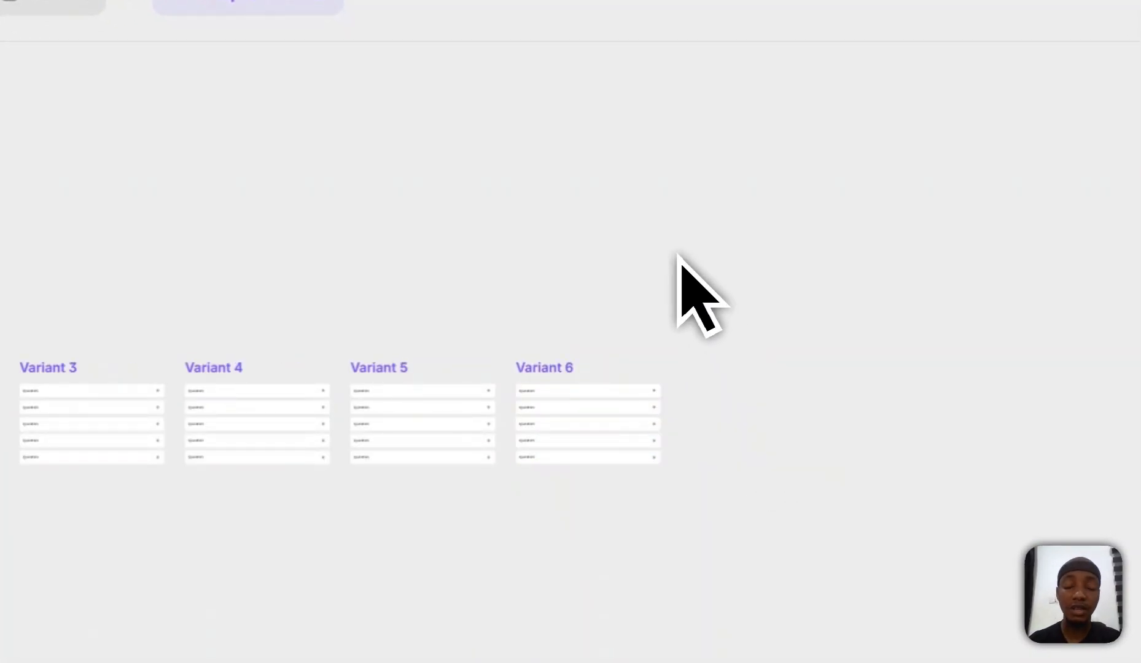
- Rename the primary variant of the Faq Question component as V1
{"action": "scroll", "coordinate": [680, 255], "scroll_direction": "left", "scroll_amount": 6}
{"action": "scroll", "coordinate": [681, 255], "scroll_direction": "up", "scroll_amount": 5}
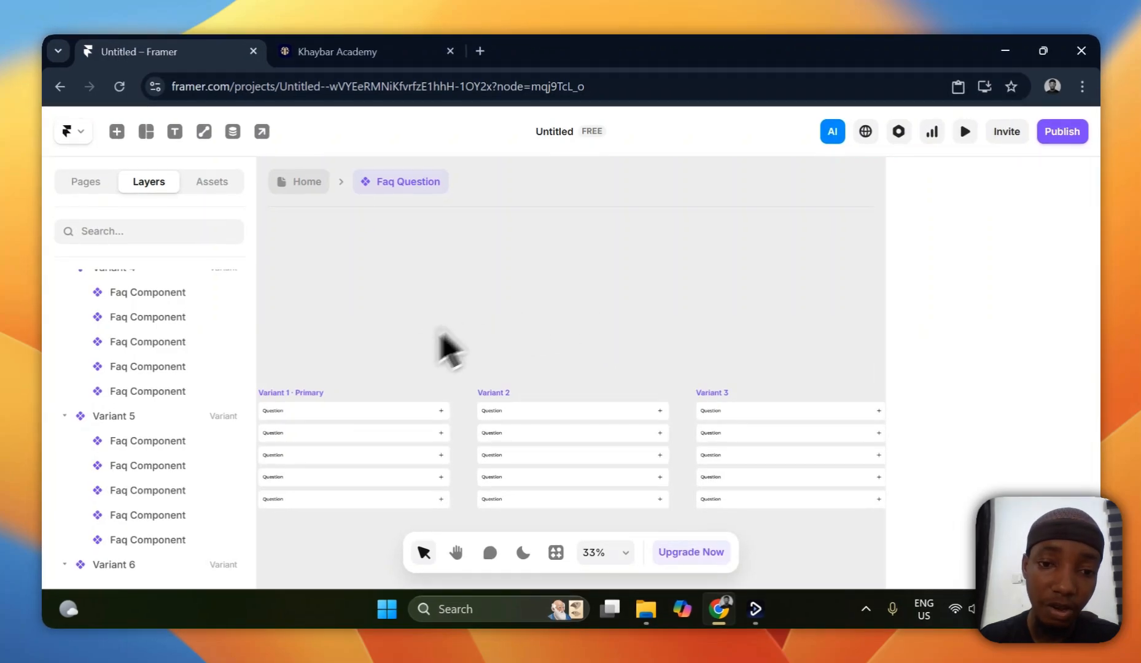
{"action": "scroll", "coordinate": [461, 332], "scroll_direction": "down", "scroll_amount": 3}
{"action": "scroll", "coordinate": [483, 319], "scroll_direction": "left", "scroll_amount": 2}
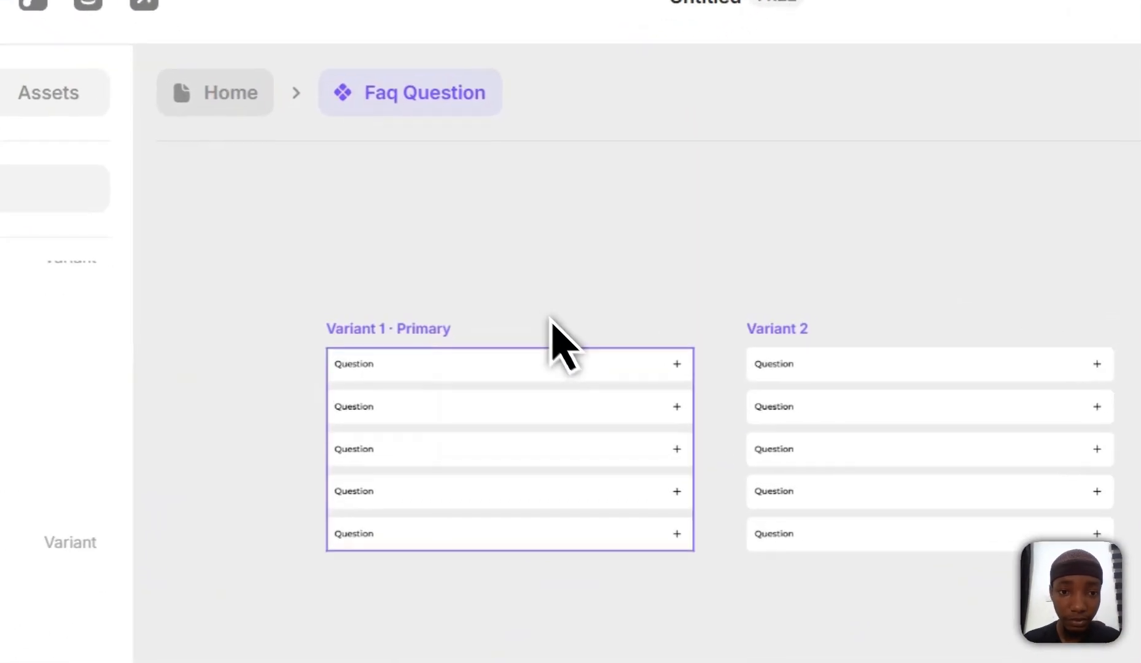
{"action": "left_click", "coordinate": [551, 323]}
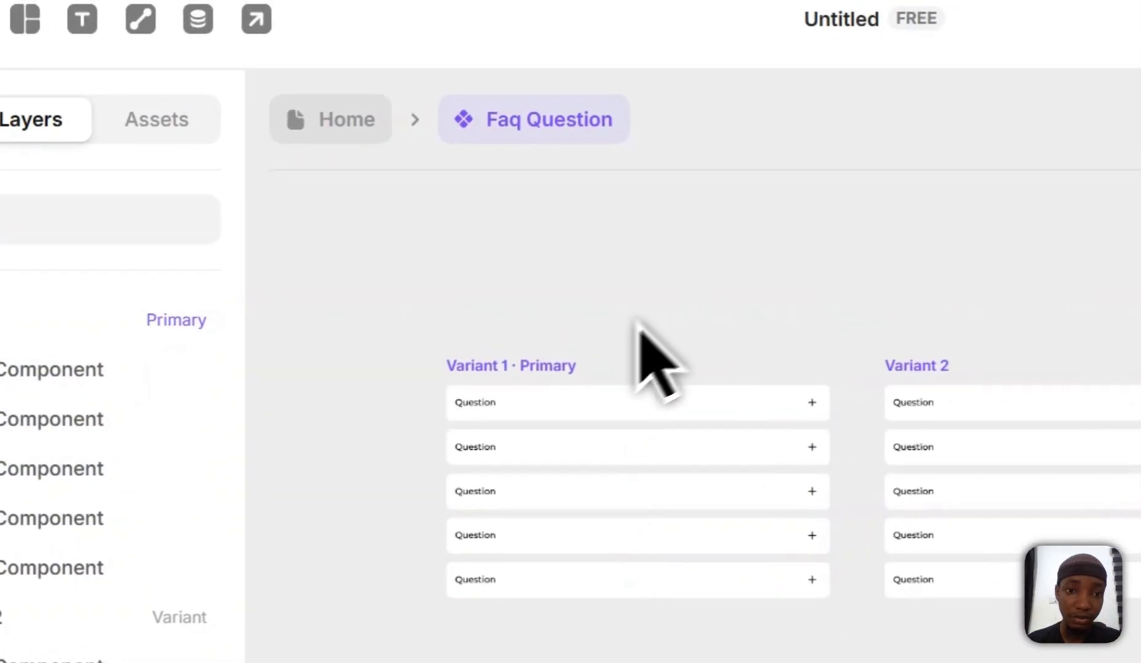
{"action": "double_click", "coordinate": [603, 330]}
{"action": "type", "text": "V1"}
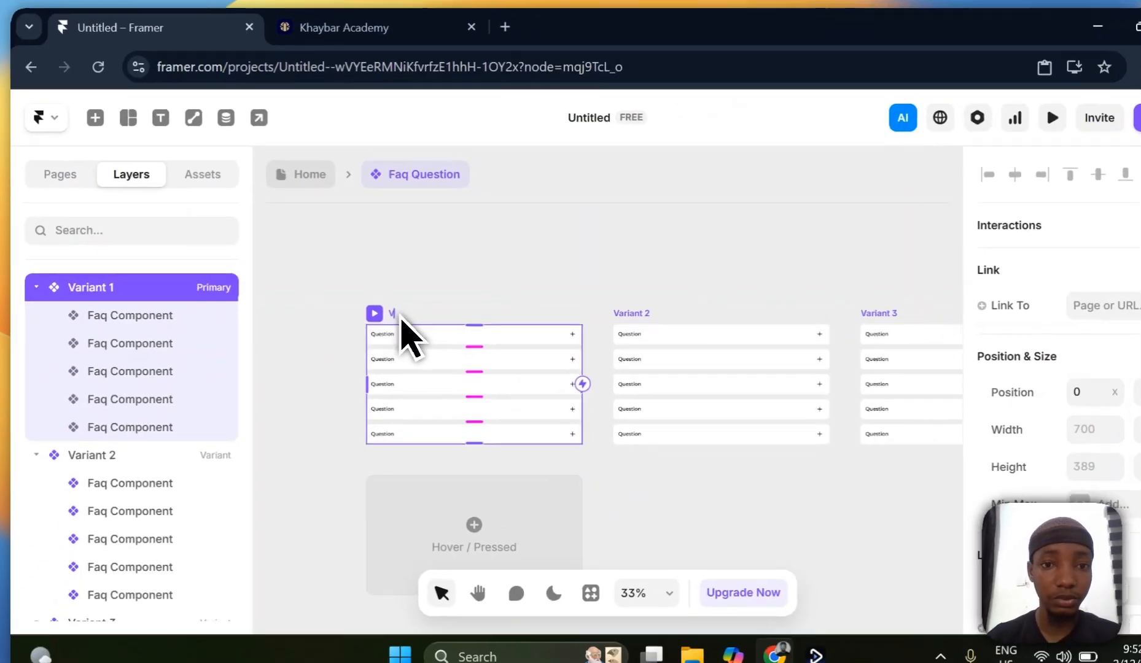
{"action": "key", "text": "Return"}
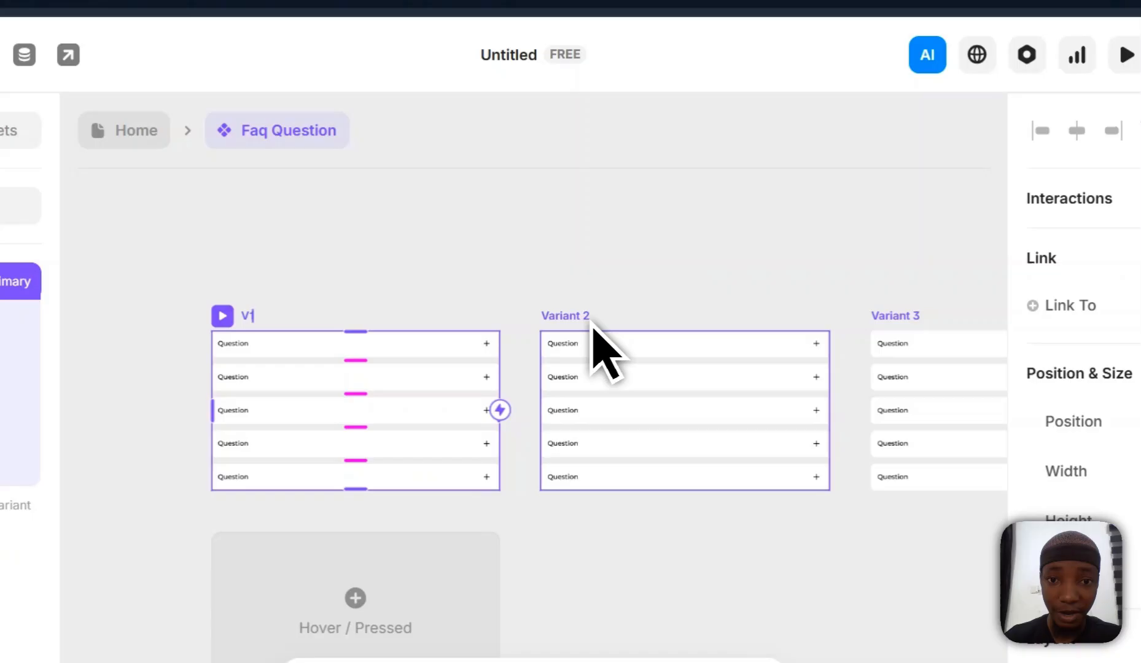
- Rename Variant 2 and Variant 3 of the Faq Question component as V2 and V3
{"action": "double_click", "coordinate": [597, 305]}
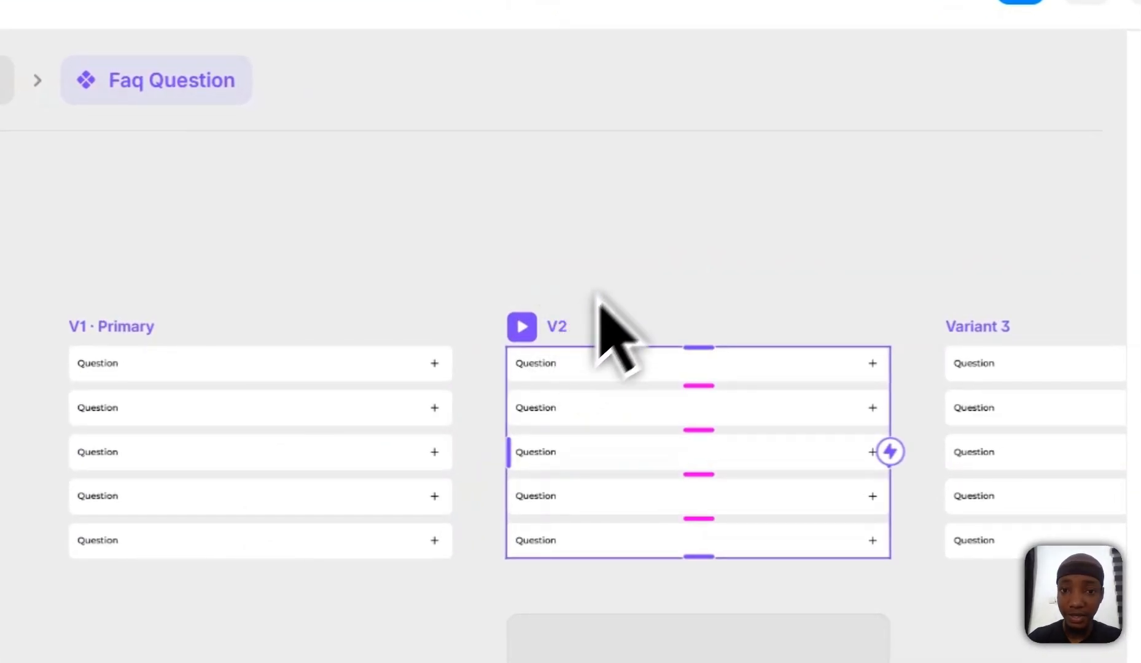
{"action": "left_click", "coordinate": [953, 324]}
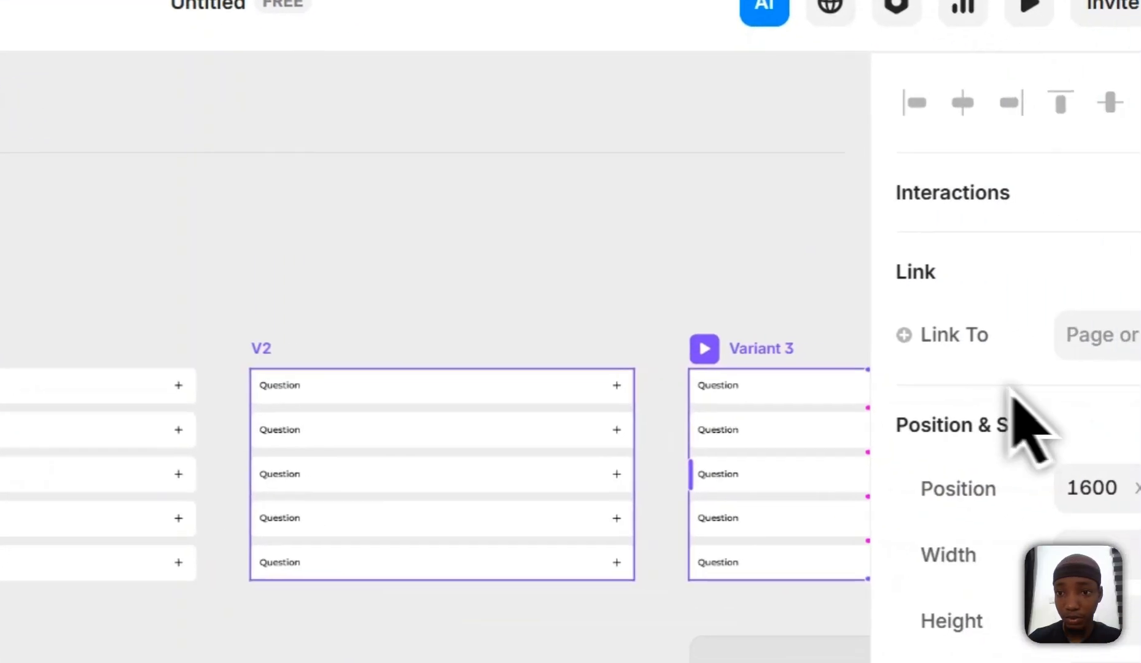
{"action": "double_click", "coordinate": [775, 348]}
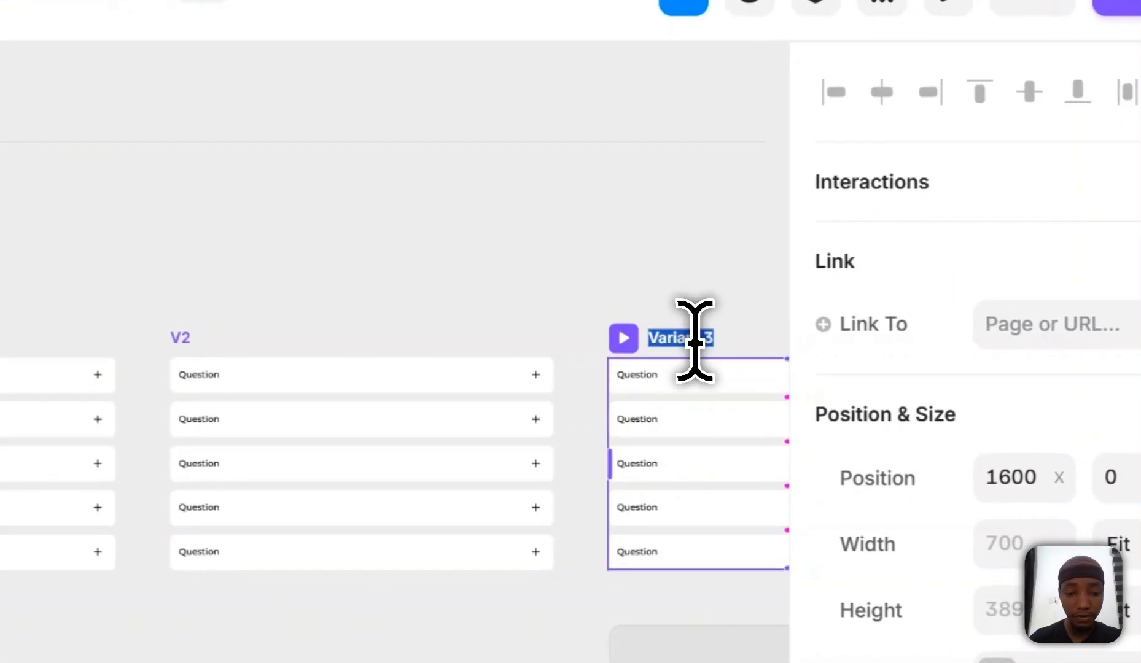
{"action": "type", "text": "V3"}
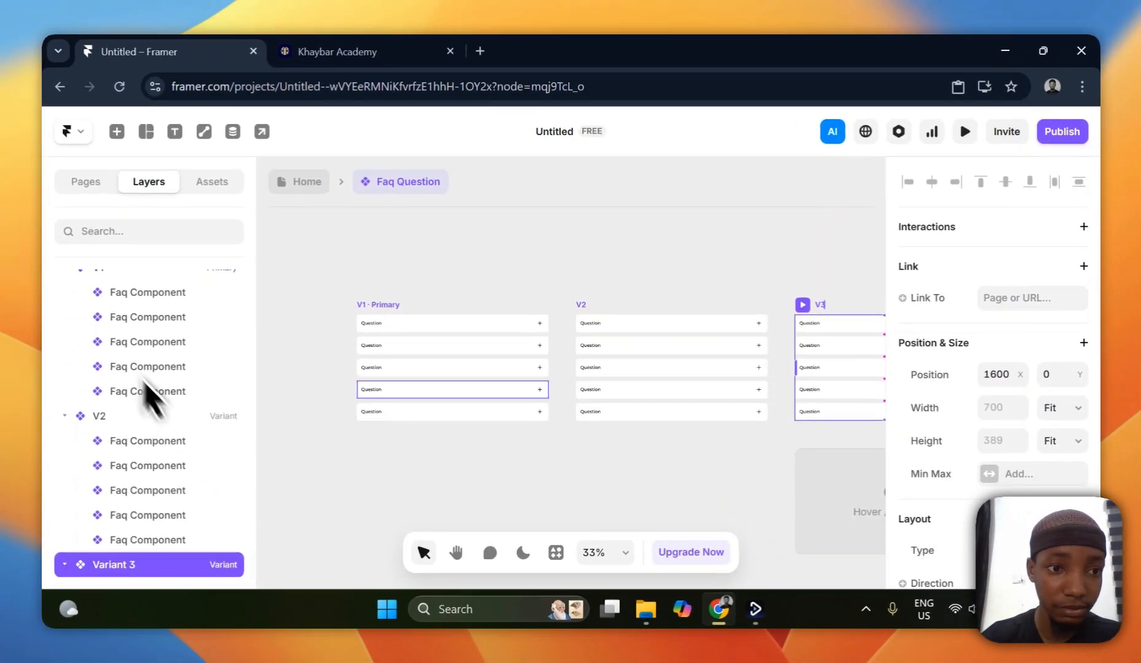
- Rename Variant 4 of the Faq Question component as V4
{"action": "scroll", "coordinate": [138, 384], "scroll_direction": "up", "scroll_amount": 1}
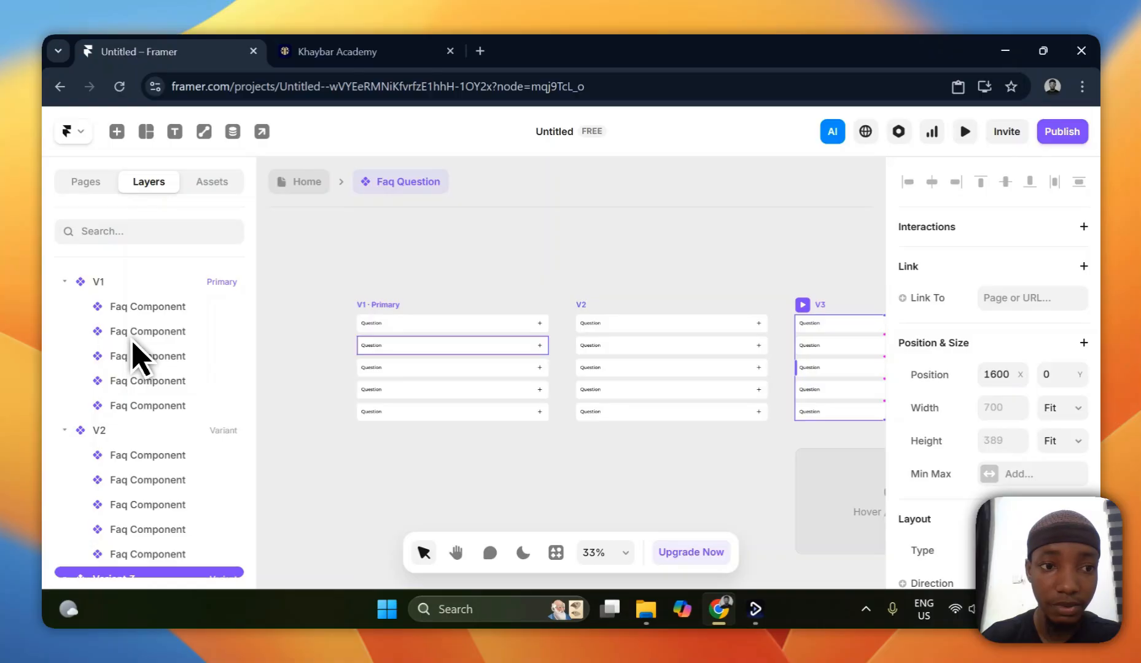
{"action": "scroll", "coordinate": [676, 258], "scroll_direction": "right", "scroll_amount": 4}
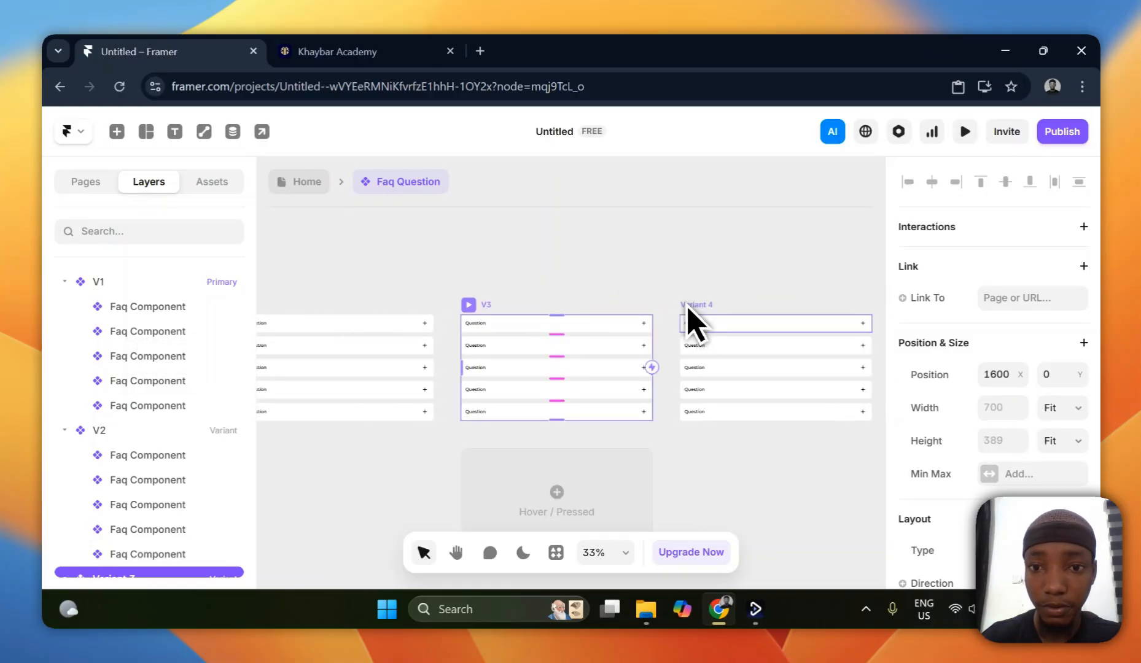
{"action": "left_click", "coordinate": [695, 305]}
{"action": "left_click", "coordinate": [684, 305]}
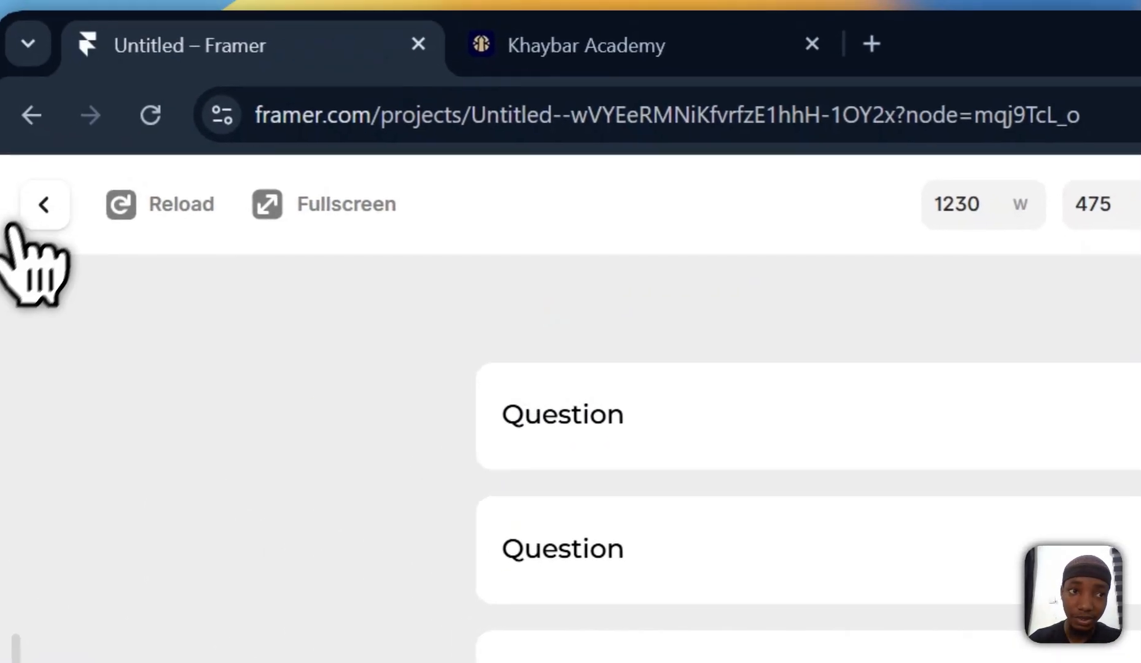
{"action": "left_click", "coordinate": [18, 224]}
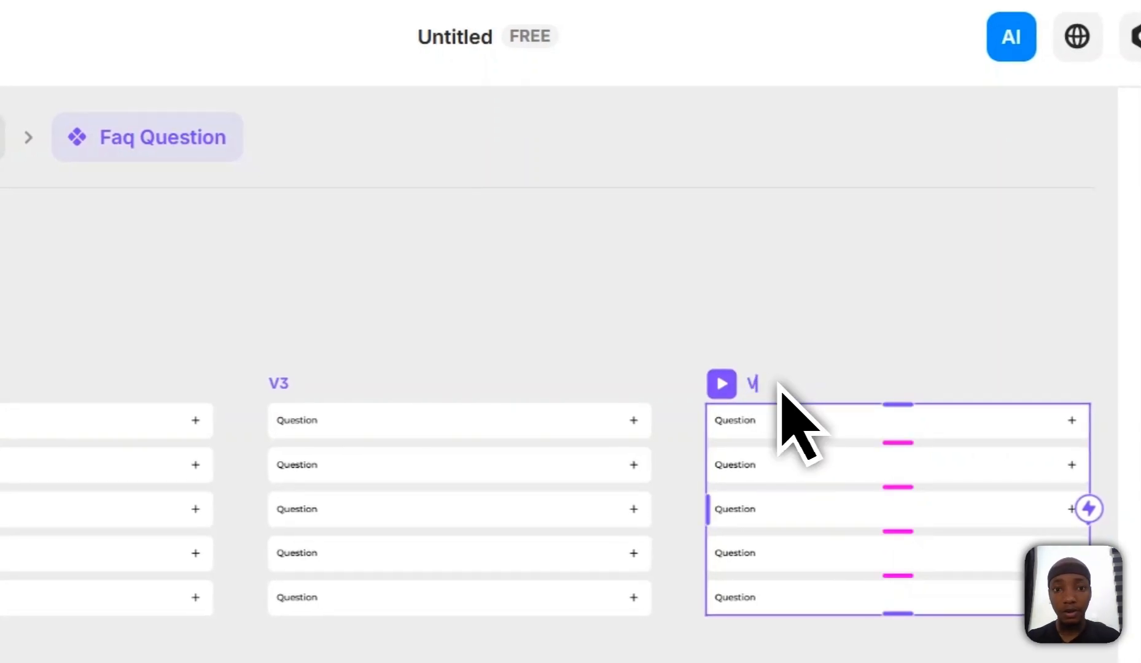
{"action": "type", "text": "4"}
{"action": "left_click", "coordinate": [836, 307]}
- Rename Variant 5 and Variant 6 of the Faq Question component as V5 and V6
{"action": "scroll", "coordinate": [843, 299], "scroll_direction": "right", "scroll_amount": 3}
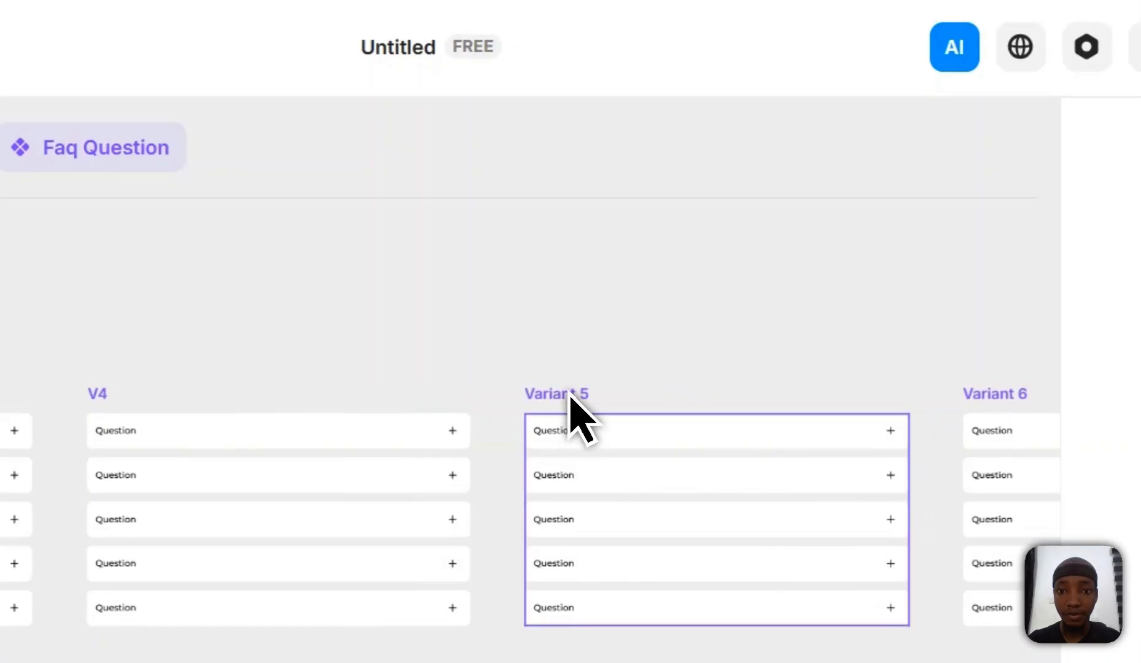
{"action": "left_click", "coordinate": [662, 344]}
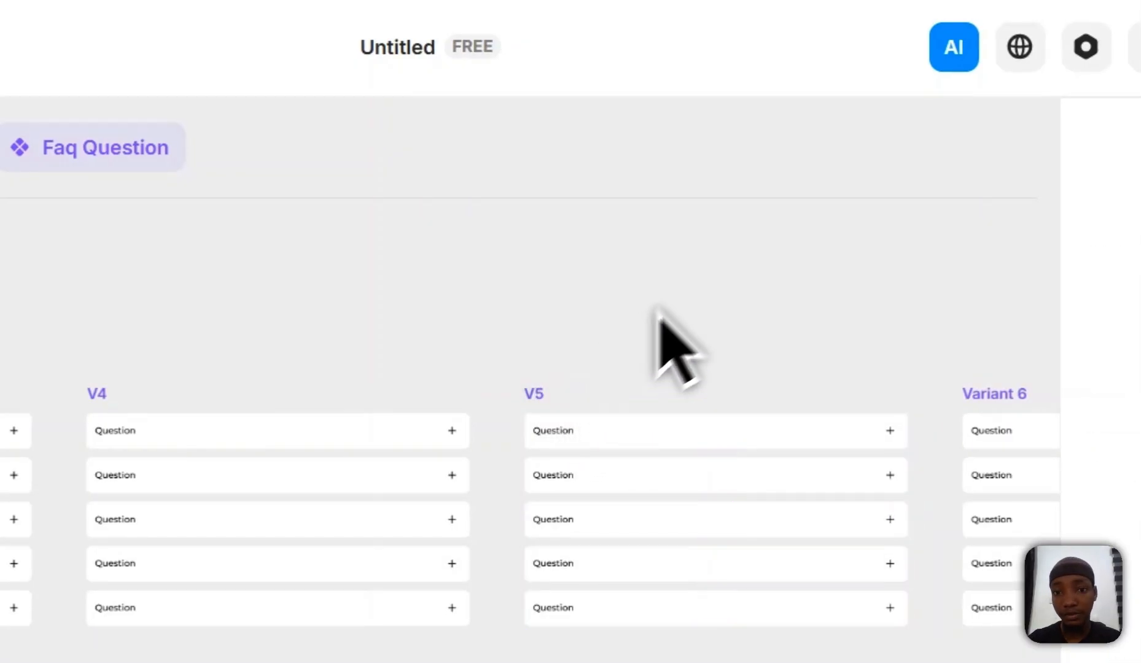
{"action": "left_click", "coordinate": [998, 418]}
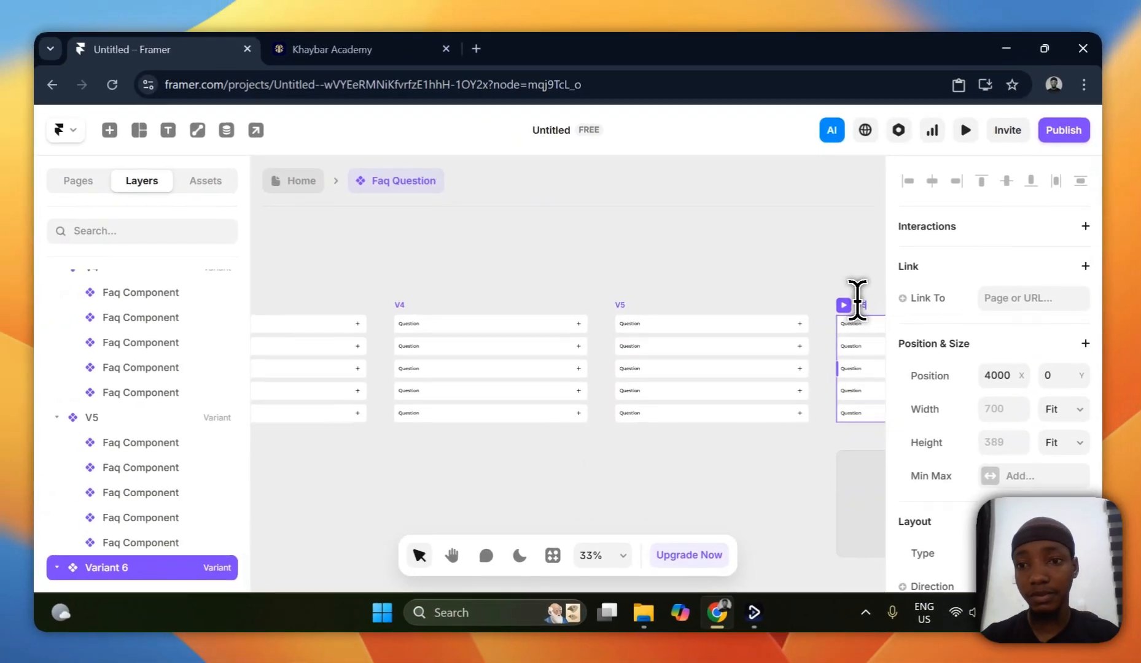
{"action": "key", "text": "BackSpace"}
{"action": "type", "text": "V6"}
{"action": "left_click", "coordinate": [746, 244]}
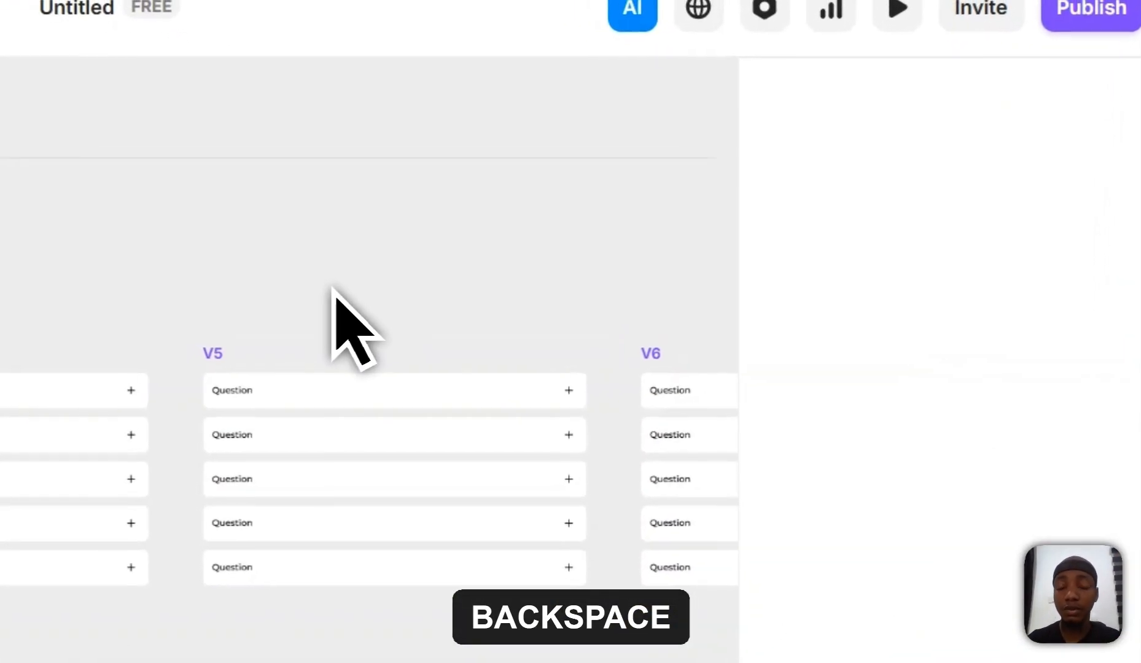
- Review the row of Faq Question variants from V1 to V6 and the closed questions in each
{"action": "scroll", "coordinate": [664, 273], "scroll_direction": "down", "scroll_amount": 4}
{"action": "scroll", "coordinate": [662, 274], "scroll_direction": "left", "scroll_amount": 2}
{"action": "scroll", "coordinate": [592, 279], "scroll_direction": "down", "scroll_amount": 4}
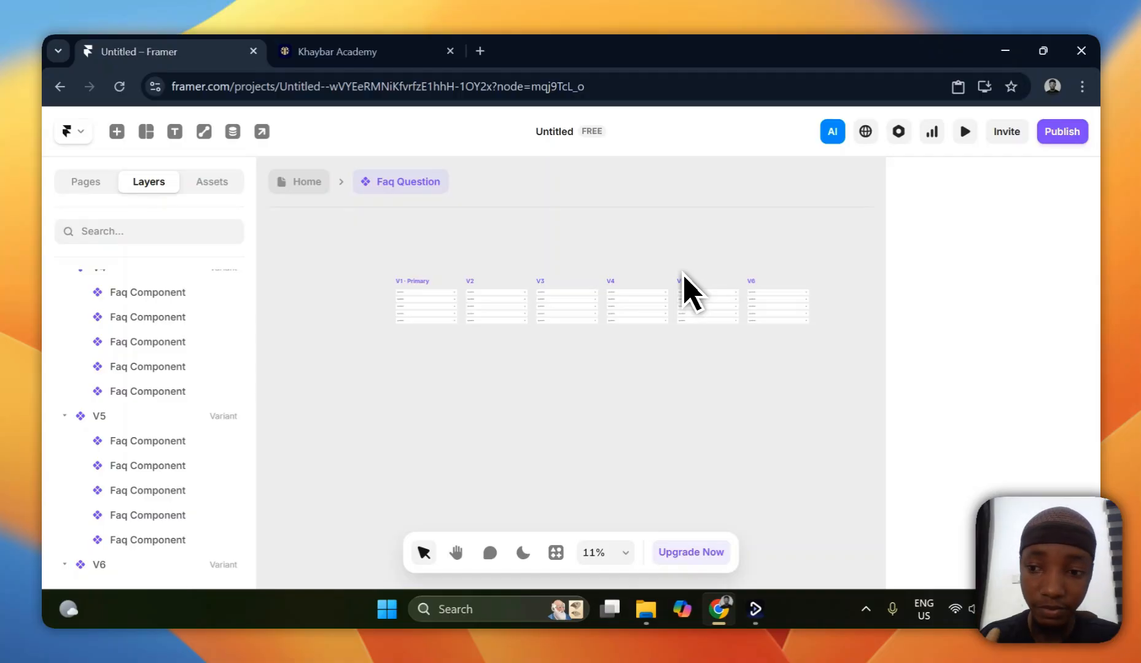
{"action": "scroll", "coordinate": [683, 276], "scroll_direction": "up", "scroll_amount": 5}
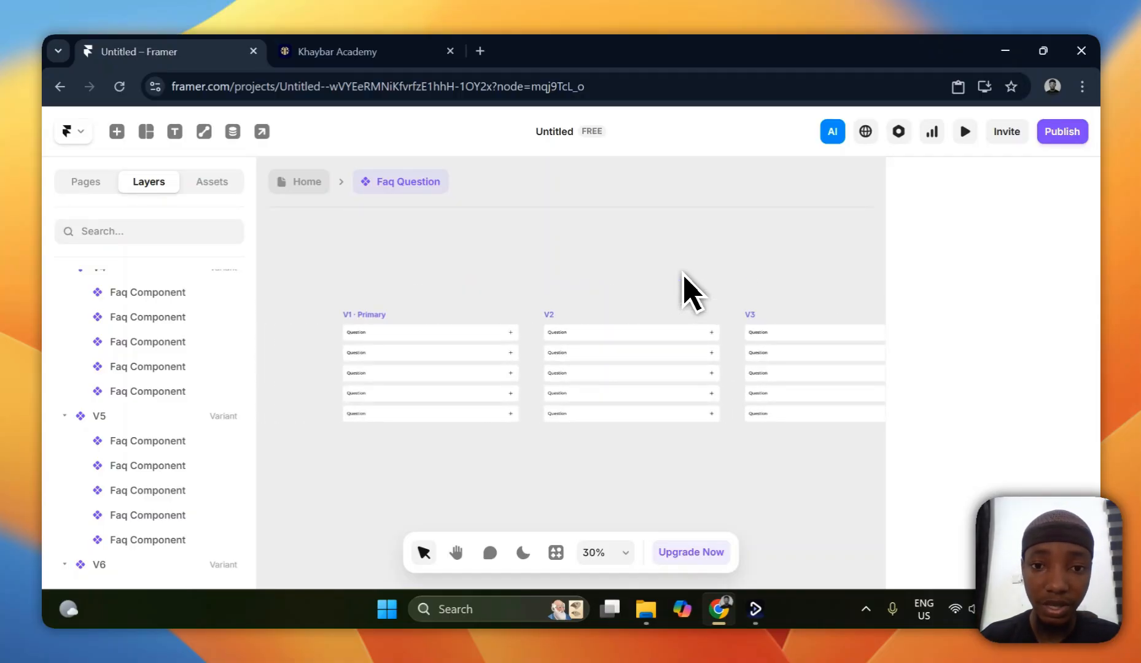
{"action": "left_click", "coordinate": [325, 152]}
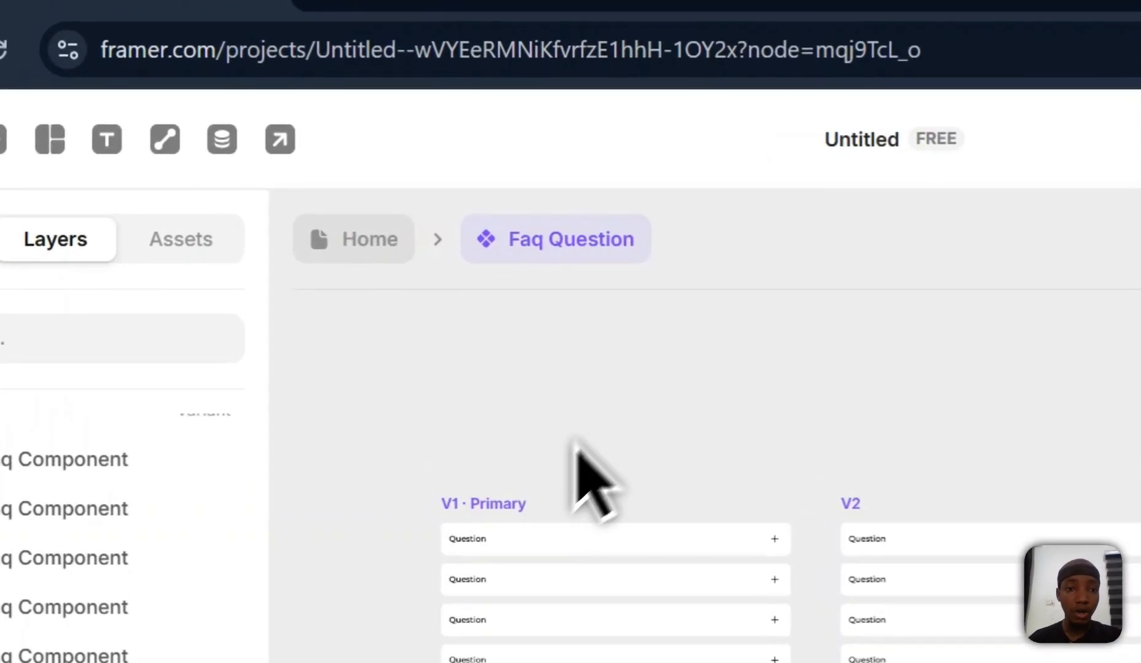
{"action": "left_click", "coordinate": [509, 515]}
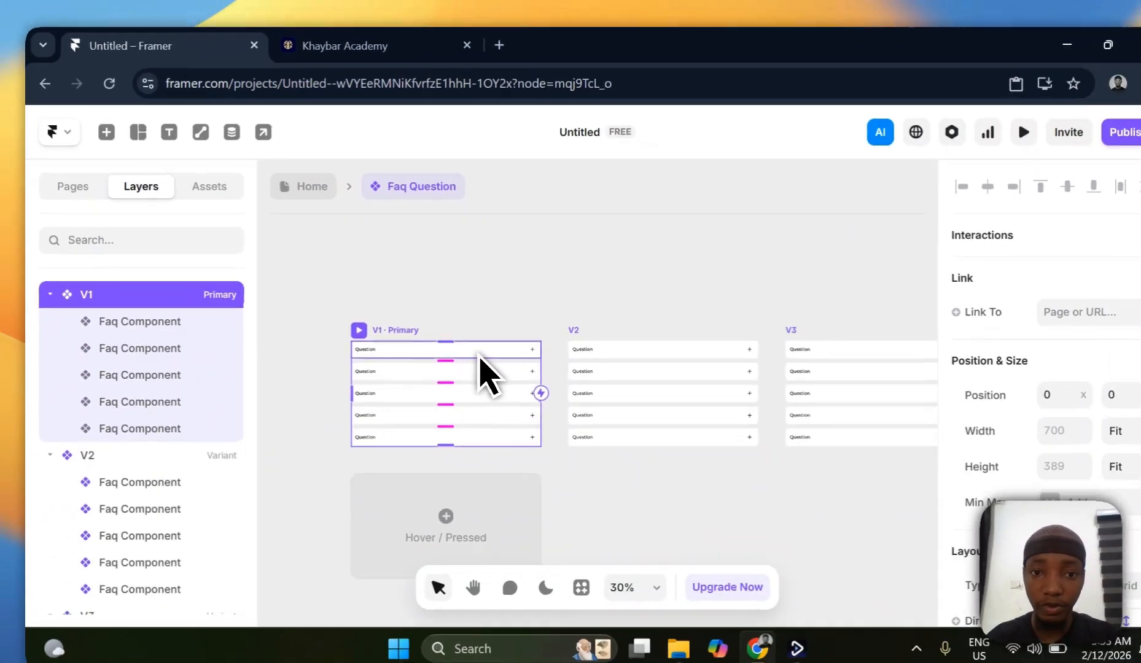
{"action": "scroll", "coordinate": [688, 580], "scroll_direction": "right", "scroll_amount": 5}
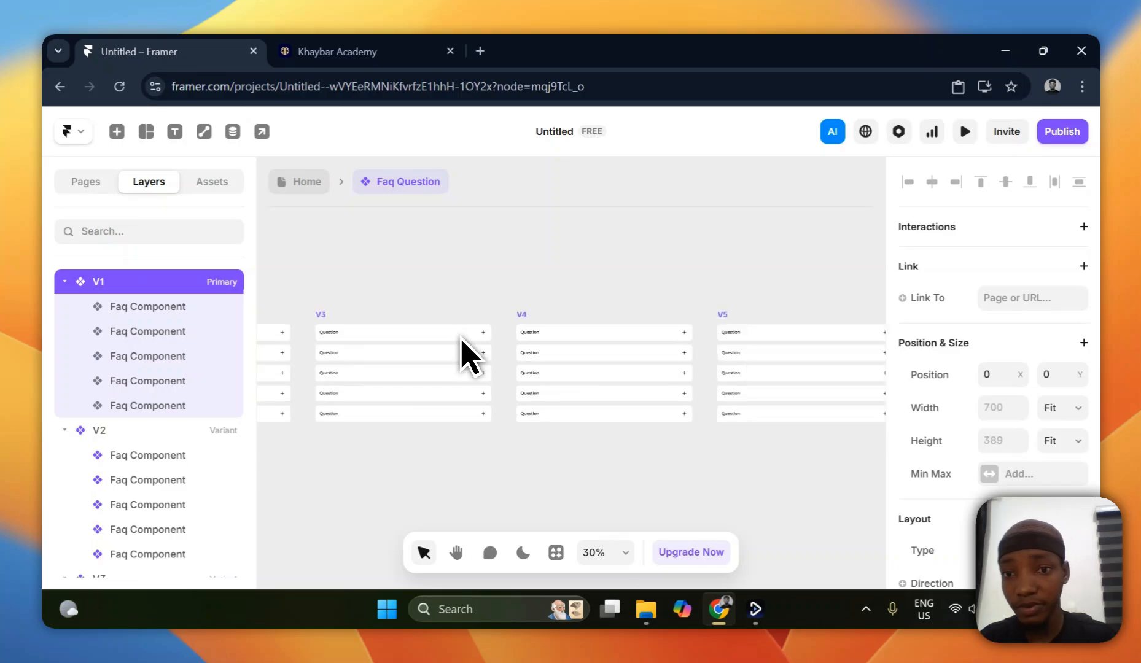
{"action": "scroll", "coordinate": [466, 356], "scroll_direction": "right", "scroll_amount": 3}
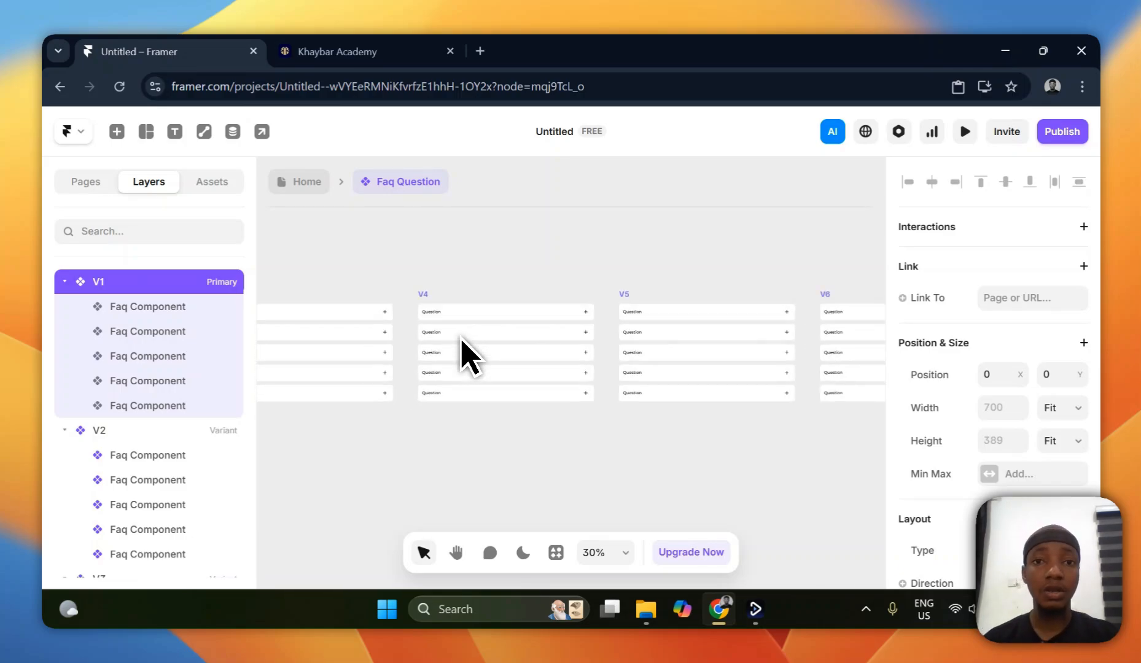
{"action": "scroll", "coordinate": [465, 355], "scroll_direction": "left", "scroll_amount": 3}
{"action": "scroll", "coordinate": [465, 355], "scroll_direction": "up", "scroll_amount": 2}
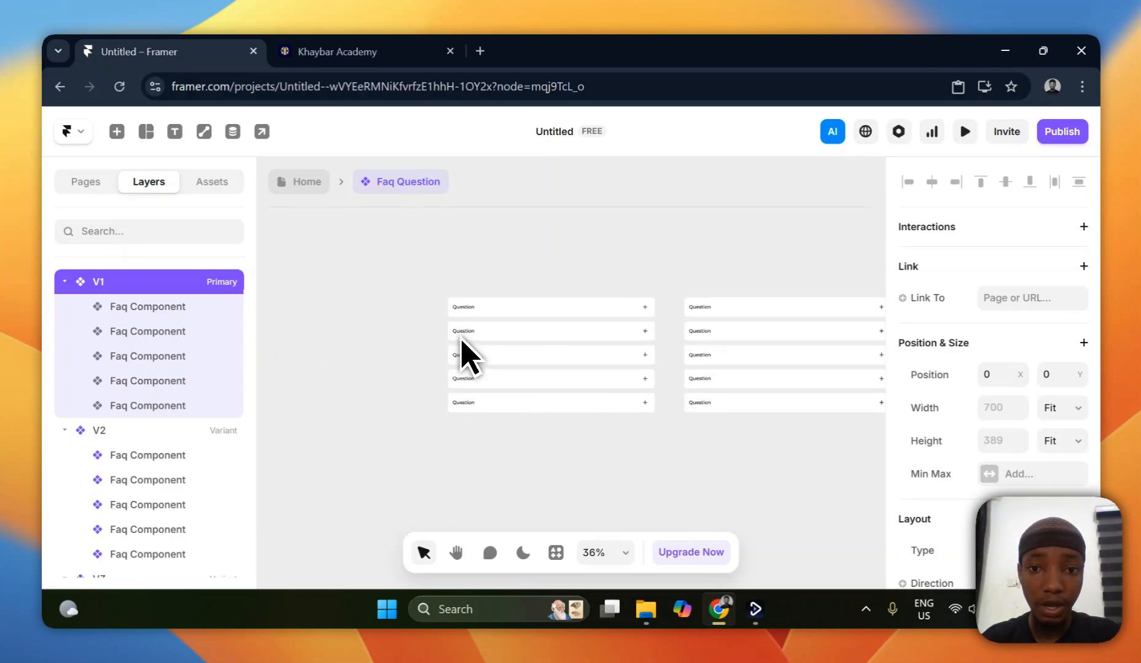
{"action": "scroll", "coordinate": [507, 317], "scroll_direction": "down", "scroll_amount": 2}
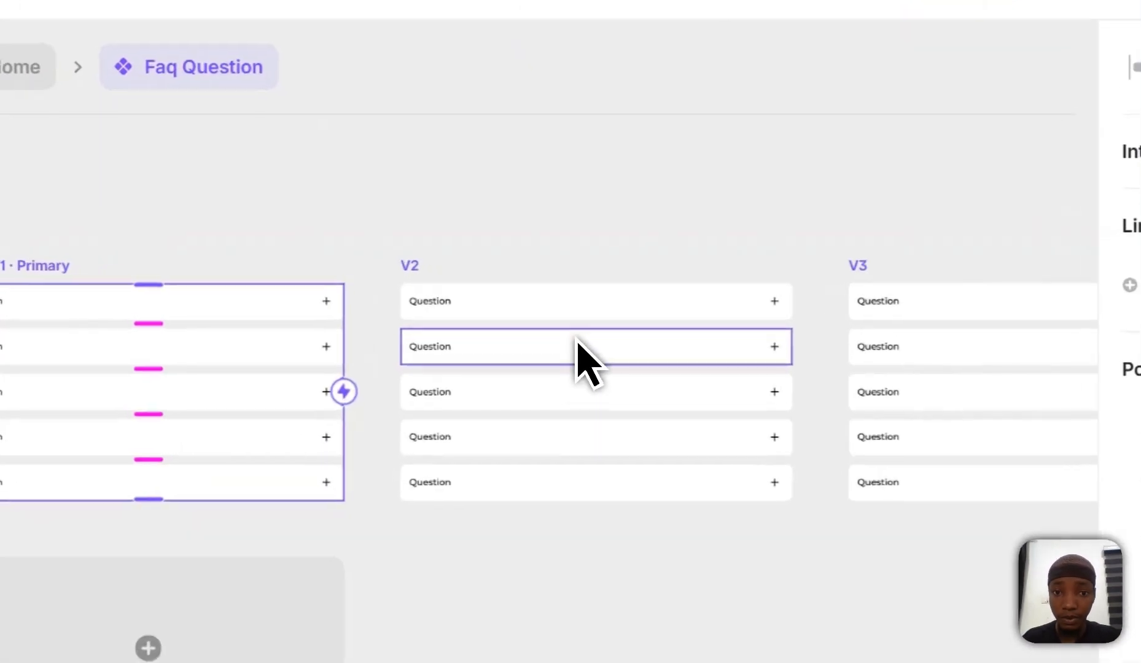
- Select the second Faq Component instance inside variant V2
{"action": "left_click", "coordinate": [617, 329]}
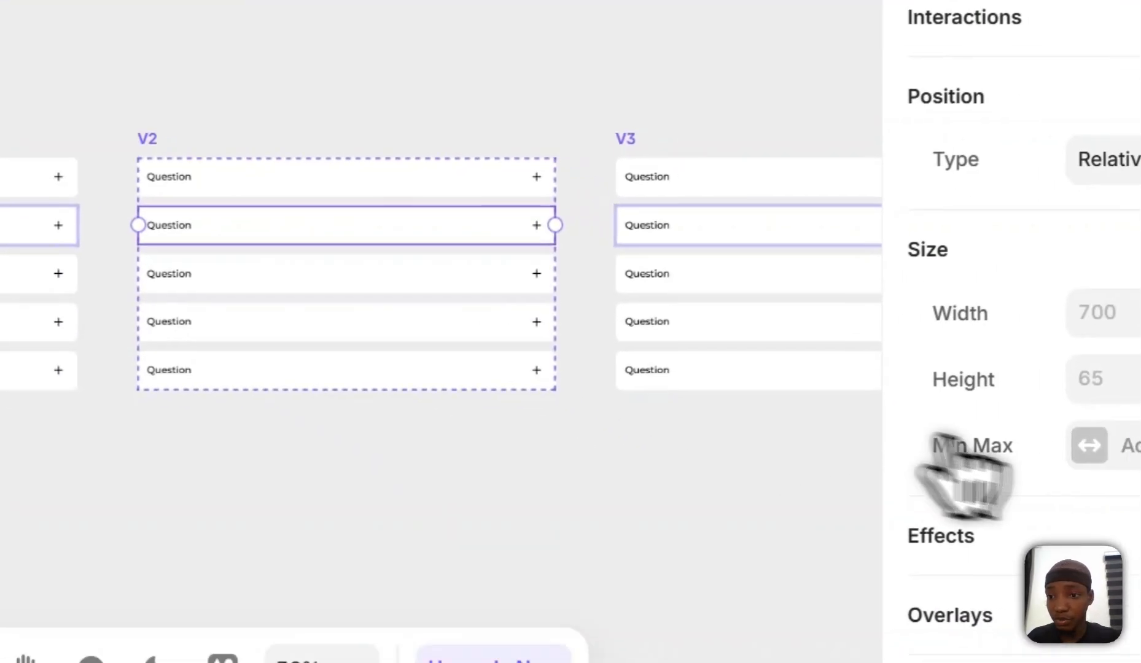
- Set the second FAQ row in V2 to the Question variant
{"action": "scroll", "coordinate": [940, 439], "scroll_direction": "down", "scroll_amount": 5}
{"action": "left_click", "coordinate": [925, 362]}
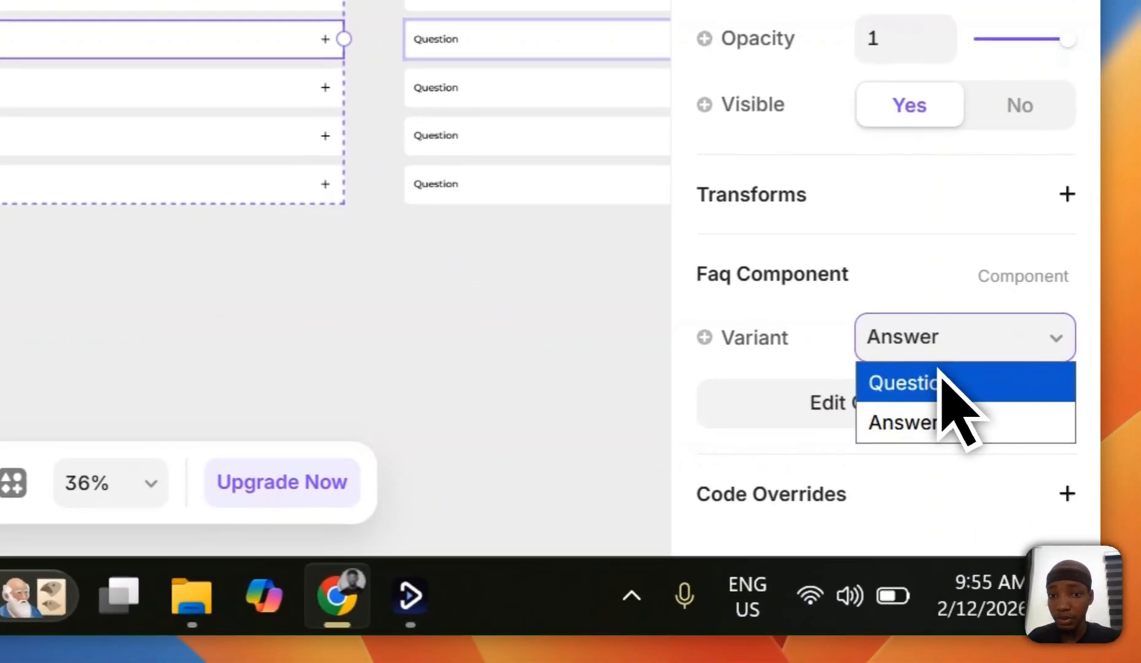
{"action": "left_click", "coordinate": [949, 396]}
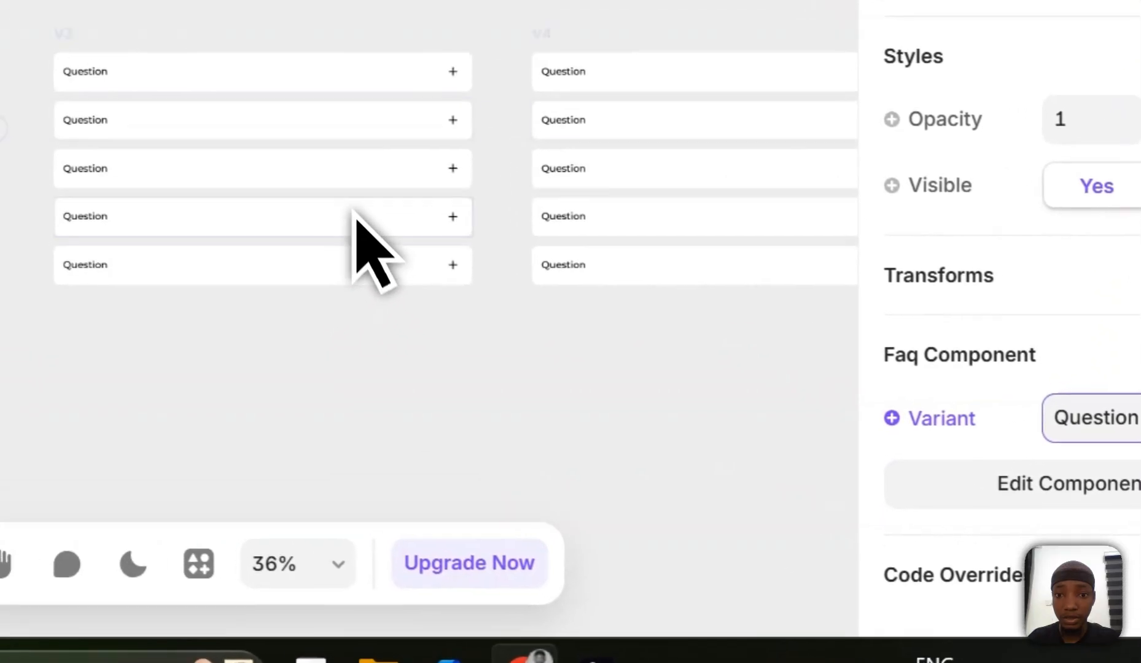
- Set the third FAQ row in V3 to the Question variant
{"action": "left_click", "coordinate": [201, 104]}
{"action": "scroll", "coordinate": [992, 326], "scroll_direction": "down", "scroll_amount": 5}
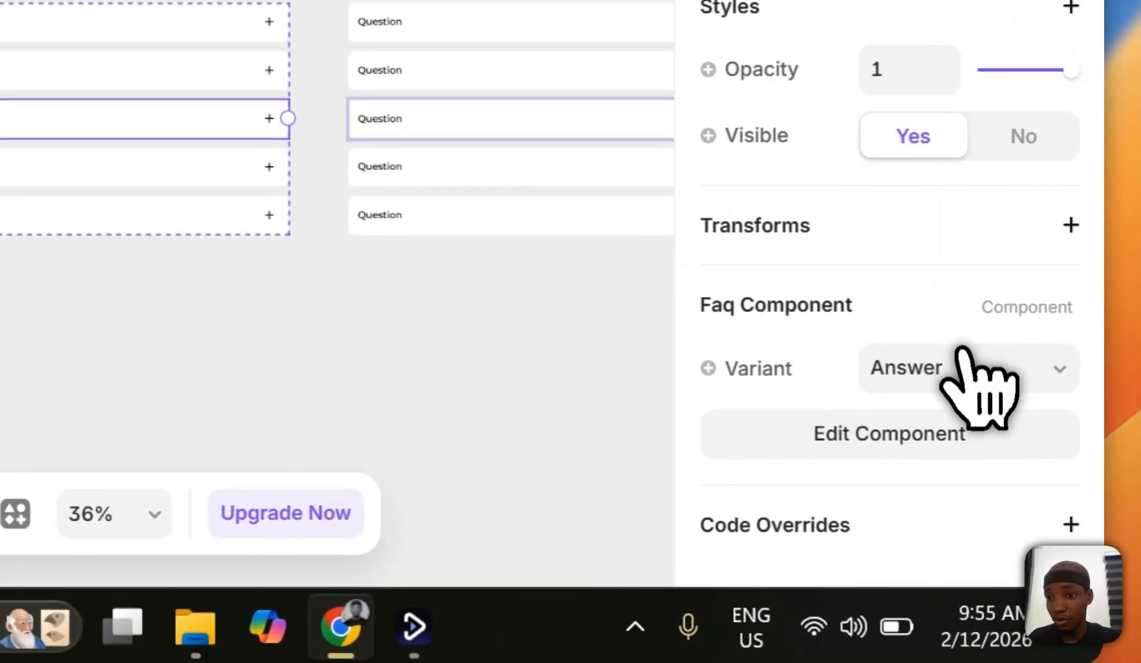
{"action": "left_click", "coordinate": [988, 371]}
{"action": "left_click", "coordinate": [981, 424]}
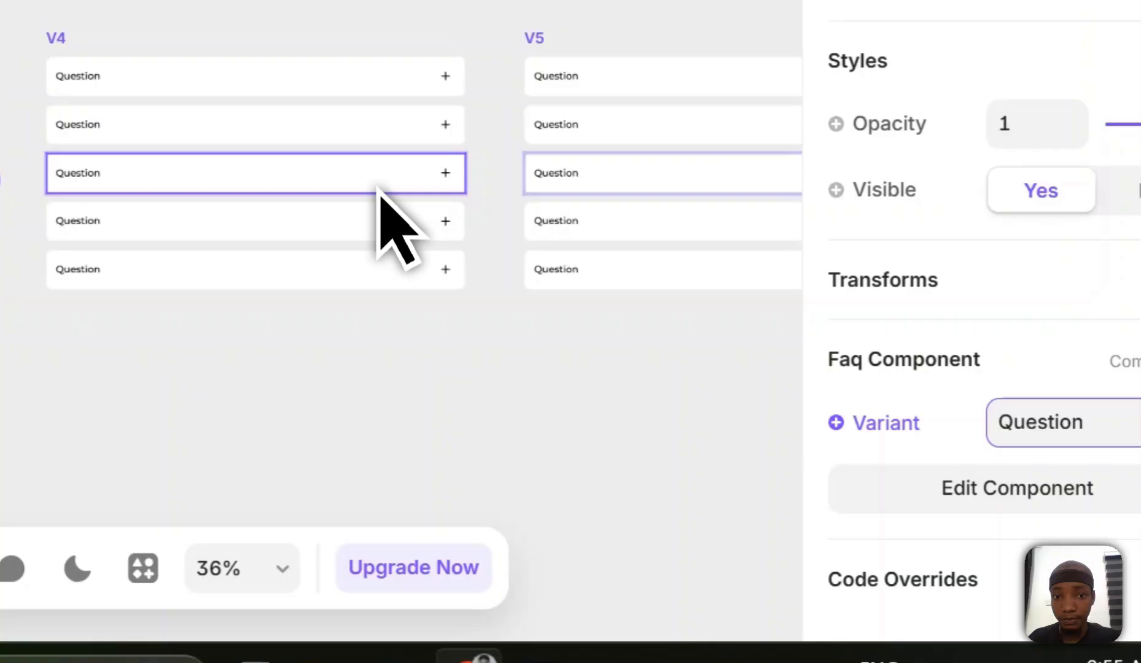
- Set the fourth FAQ row in V4 to the Question variant
{"action": "left_click", "coordinate": [382, 222]}
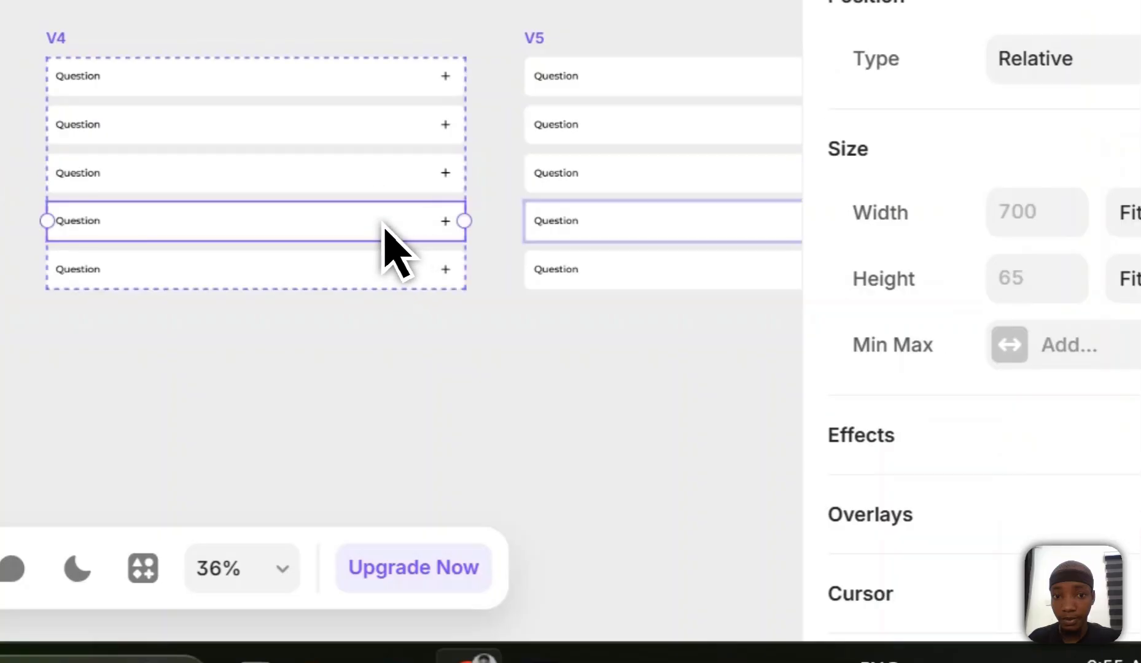
{"action": "scroll", "coordinate": [1136, 460], "scroll_direction": "down", "scroll_amount": 8}
{"action": "left_click", "coordinate": [1085, 418]}
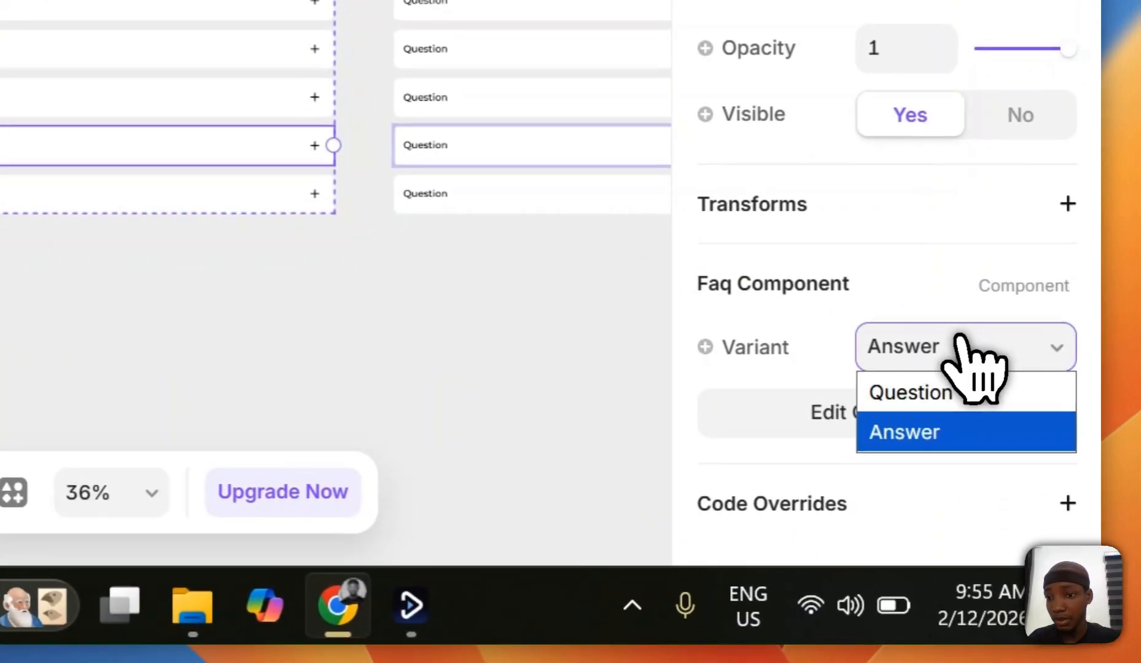
{"action": "left_click", "coordinate": [961, 388]}
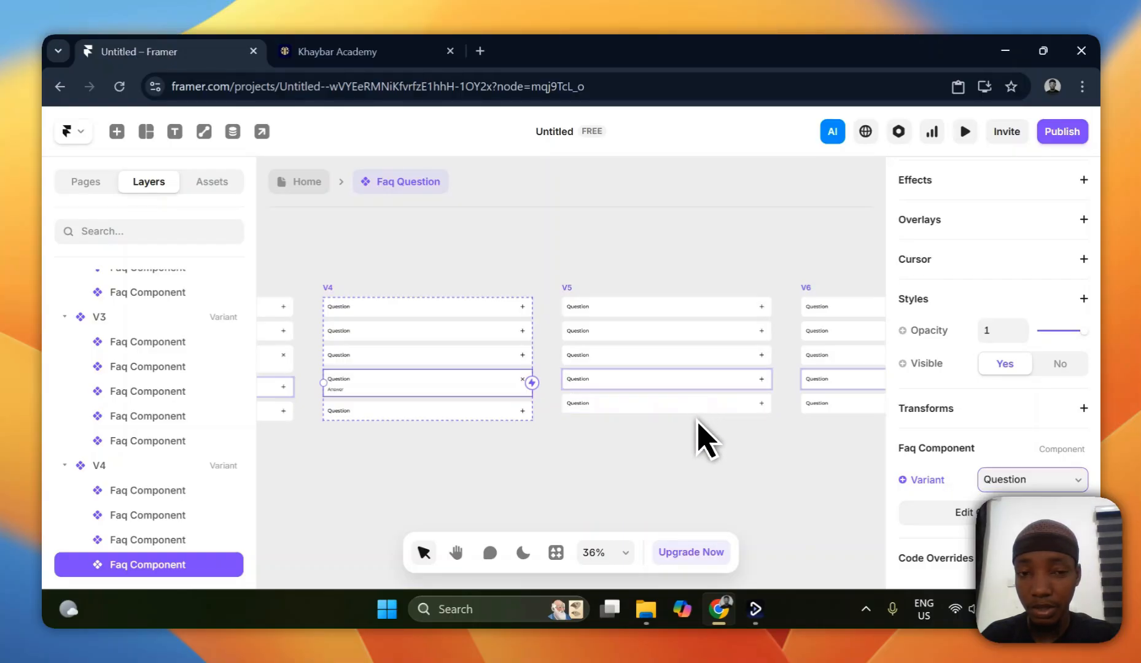
- In V2, set the first FAQ row to the Question variant and the second row to the Answer variant
{"action": "scroll", "coordinate": [706, 439], "scroll_direction": "left", "scroll_amount": 15}
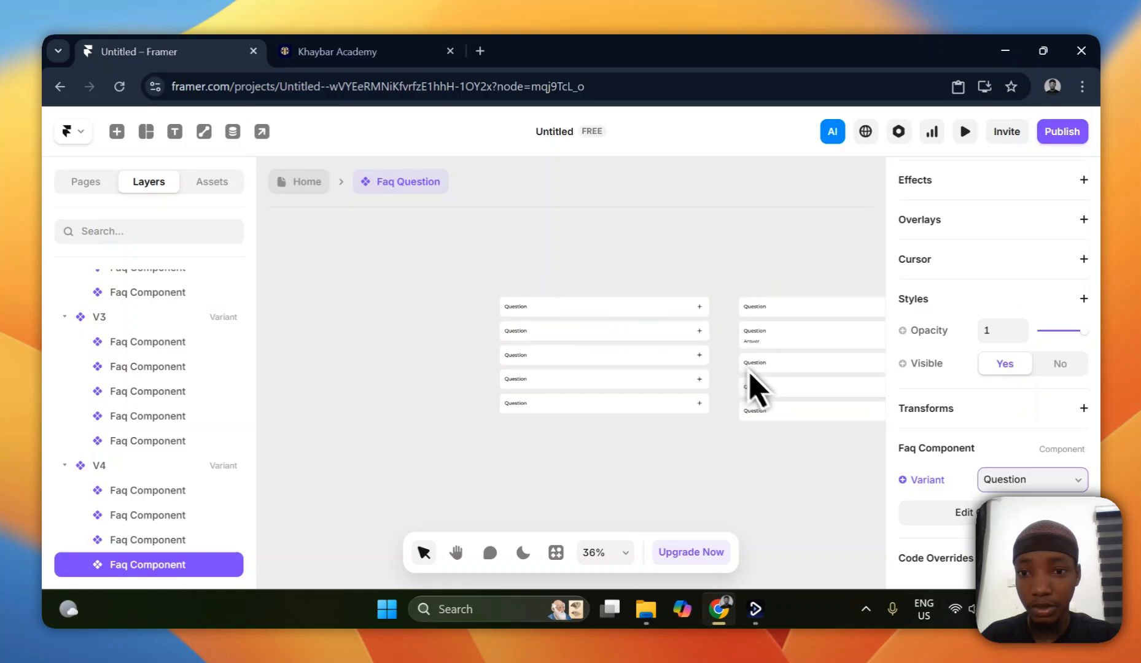
{"action": "scroll", "coordinate": [749, 387], "scroll_direction": "right", "scroll_amount": 3}
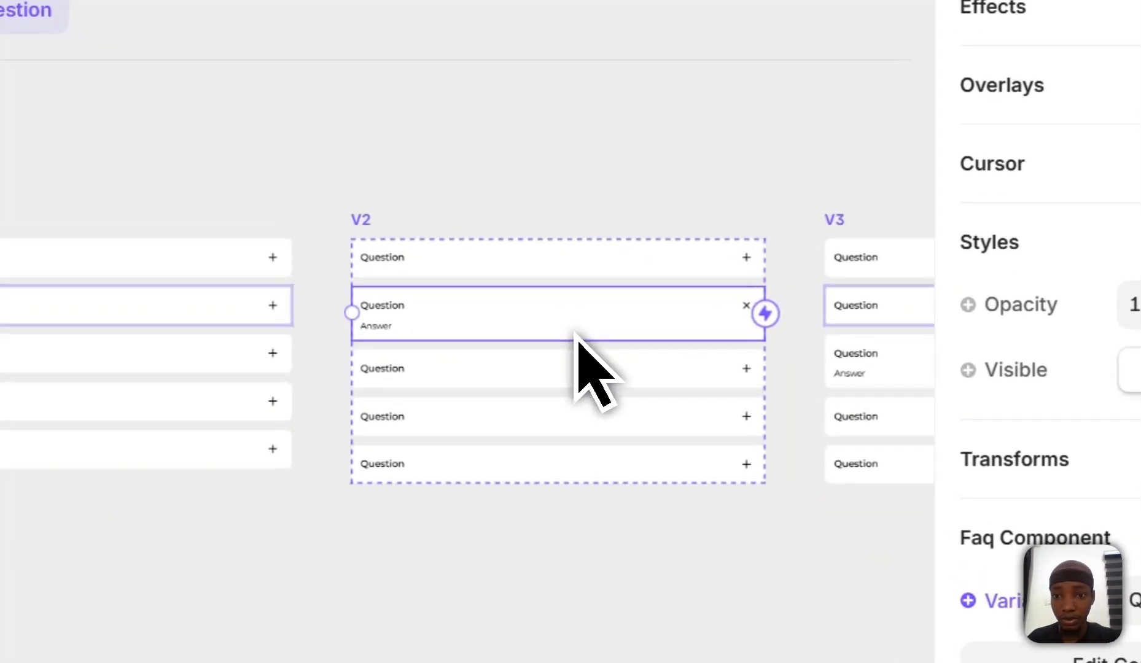
{"action": "scroll", "coordinate": [706, 356], "scroll_direction": "right", "scroll_amount": 6}
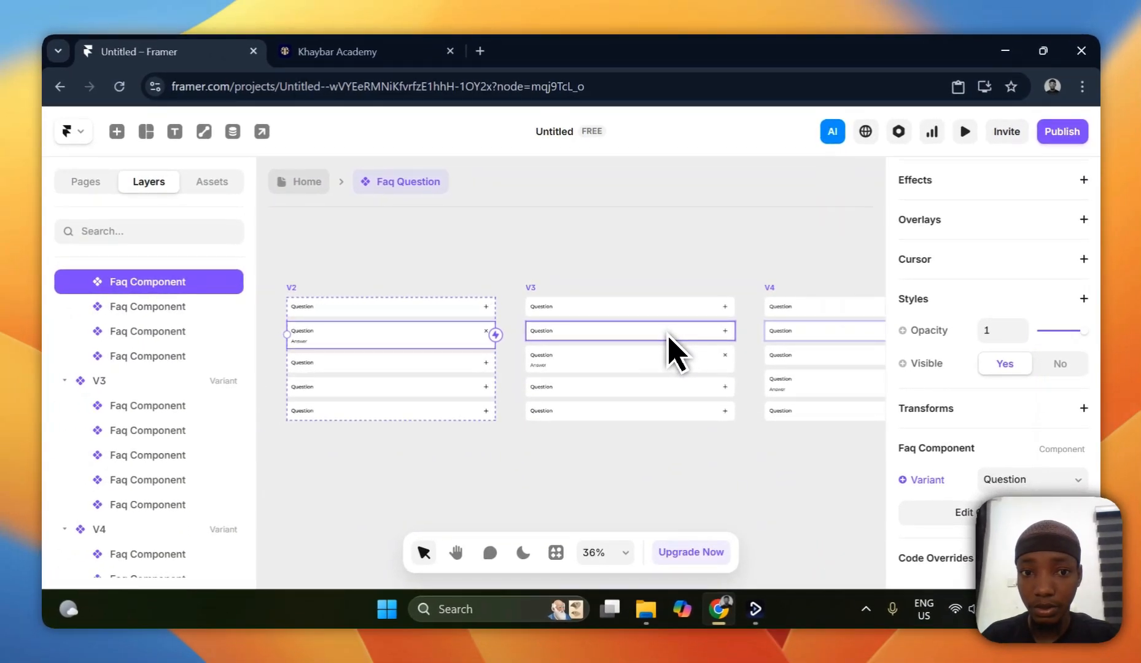
{"action": "scroll", "coordinate": [676, 353], "scroll_direction": "left", "scroll_amount": 2}
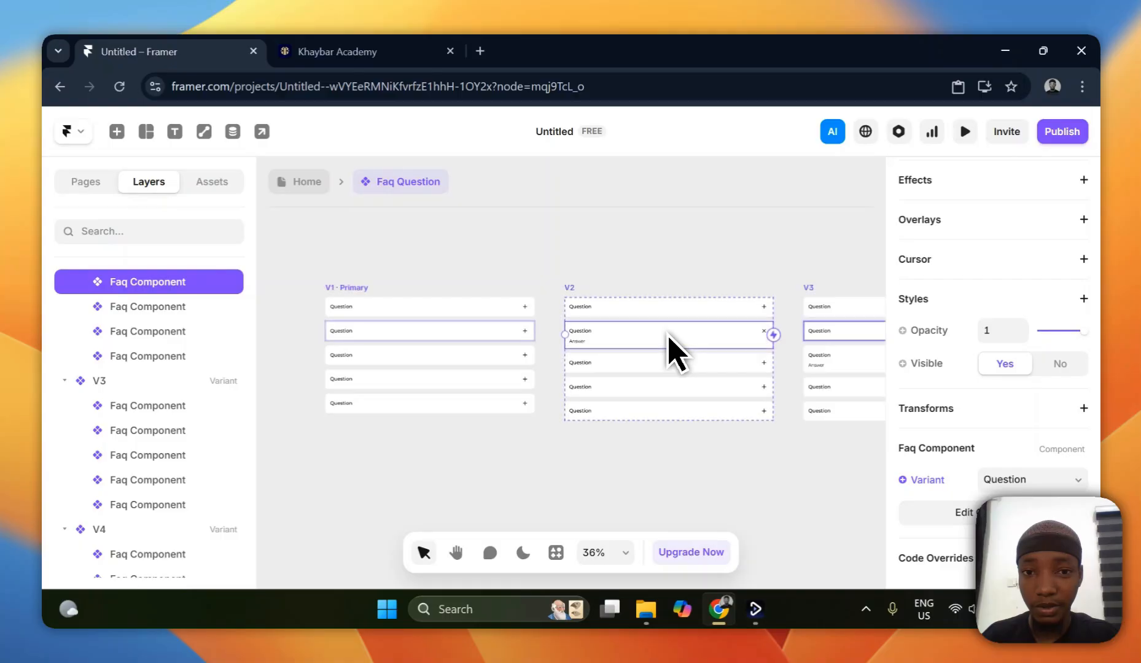
{"action": "left_click", "coordinate": [670, 314]}
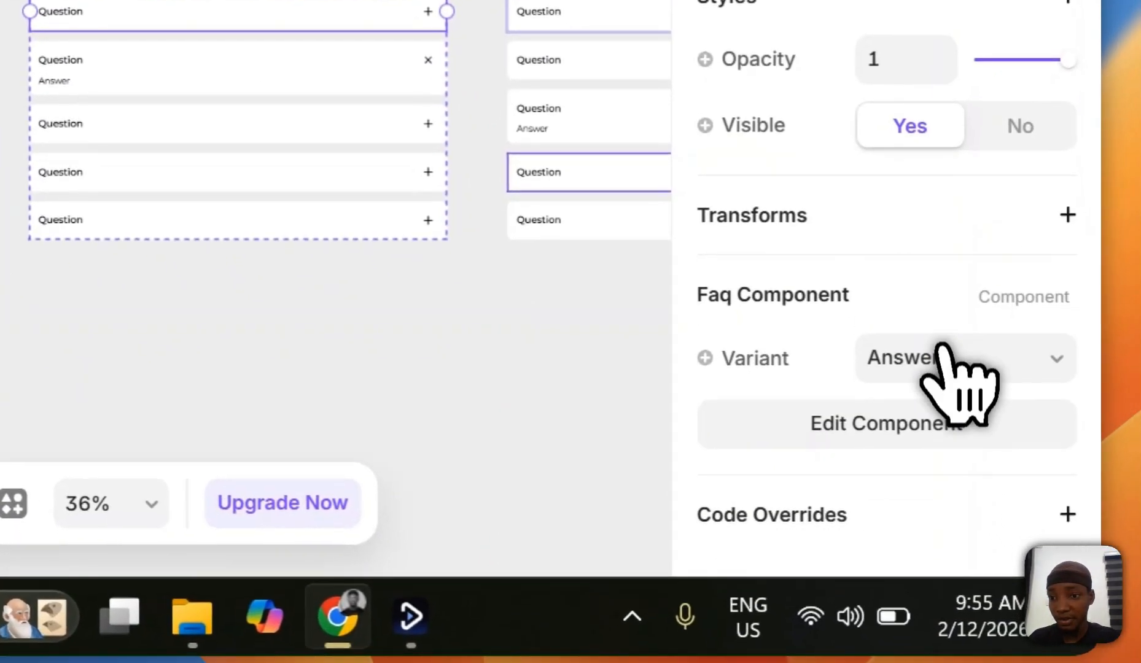
{"action": "left_click", "coordinate": [942, 368]}
{"action": "left_click", "coordinate": [952, 409]}
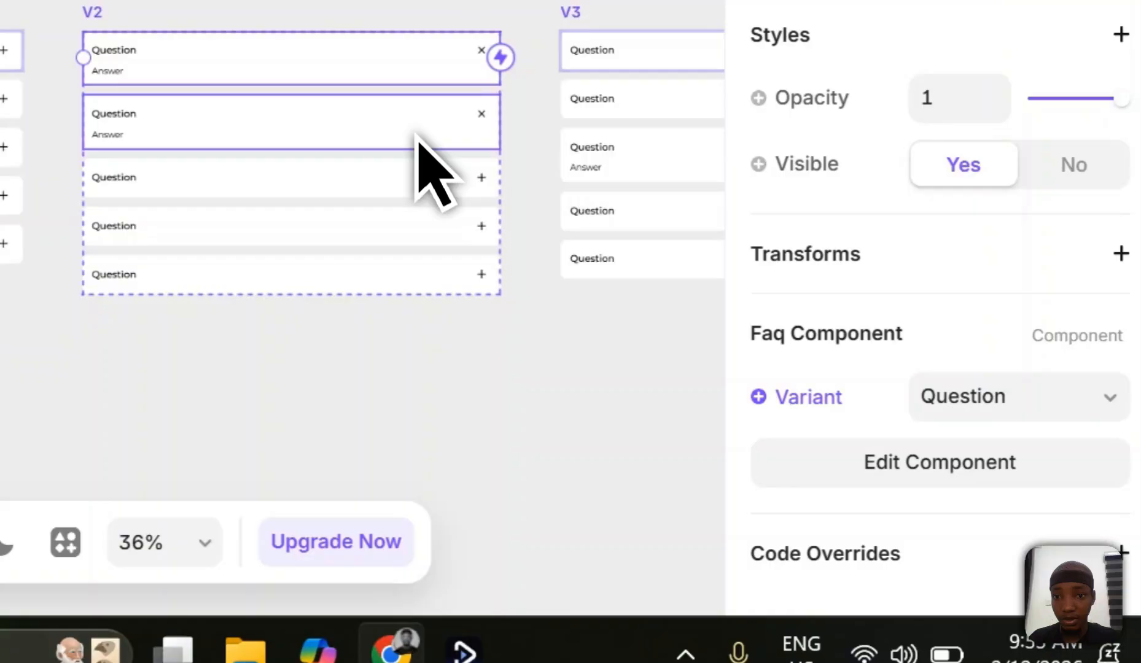
{"action": "left_click", "coordinate": [417, 136]}
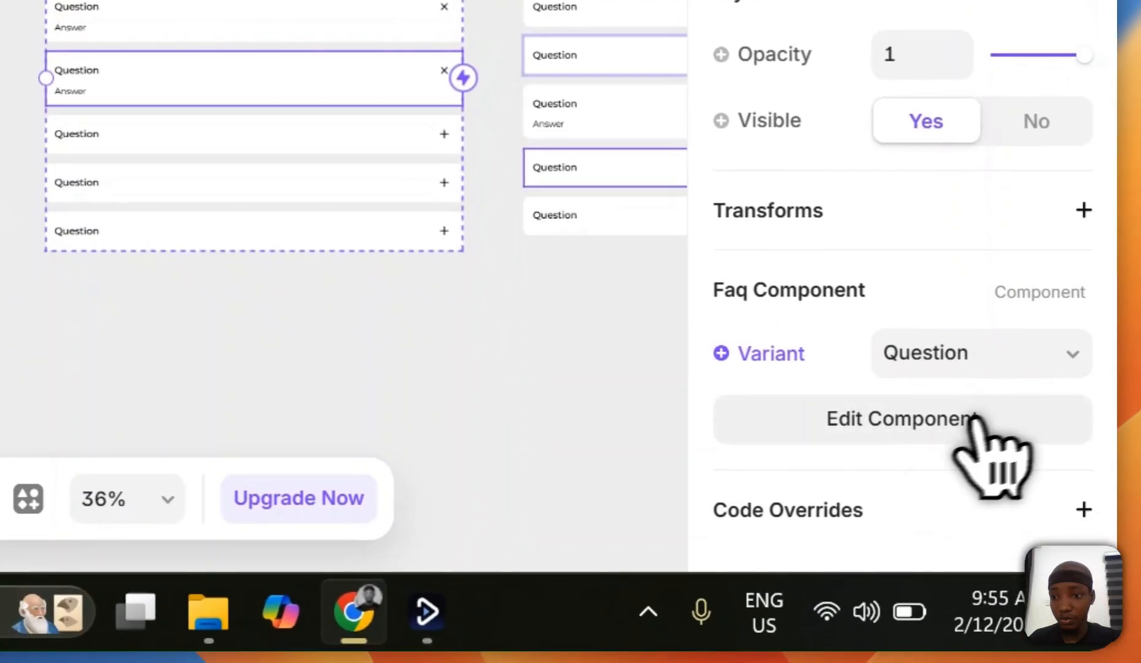
{"action": "left_click", "coordinate": [1038, 399]}
{"action": "left_click", "coordinate": [989, 481]}
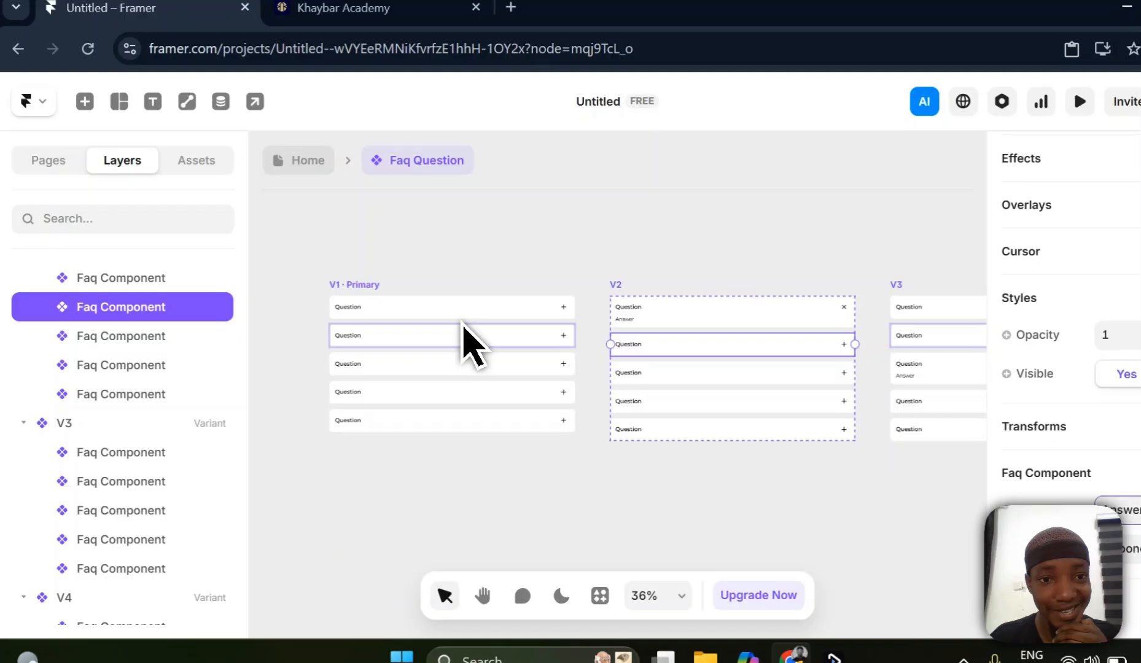
- Open the FAQ component from V1's first row and rename its primary variant Answer and its other variant Question
{"action": "double_click", "coordinate": [442, 308]}
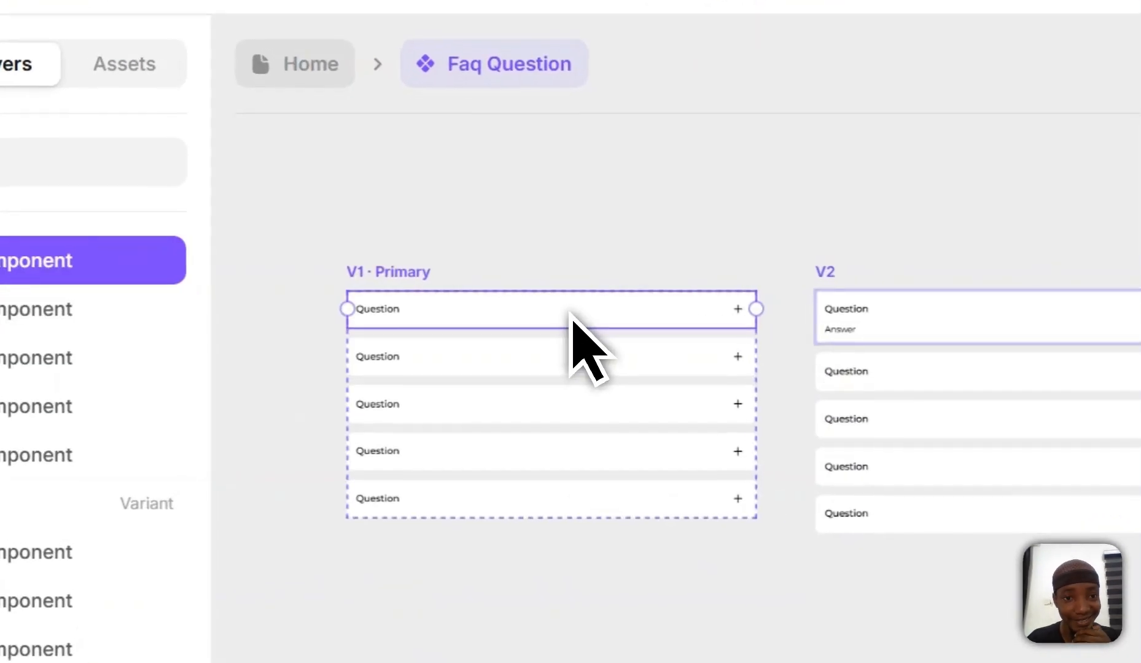
{"action": "left_click", "coordinate": [401, 302]}
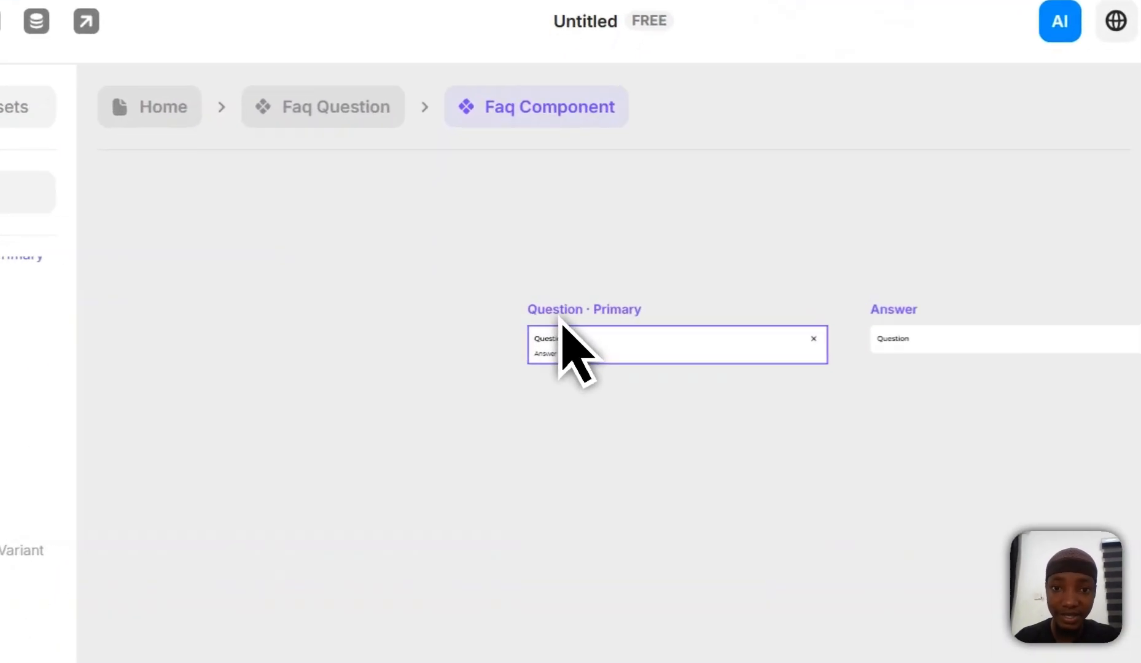
{"action": "left_click", "coordinate": [540, 309]}
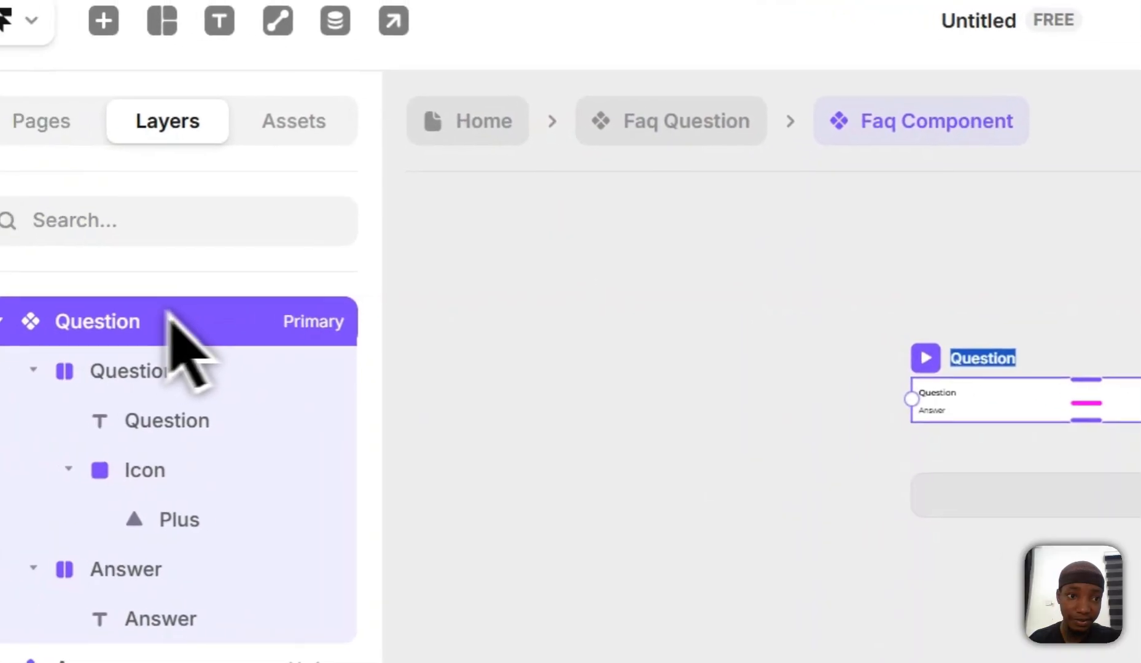
{"action": "double_click", "coordinate": [170, 314]}
{"action": "type", "text": "a"}
{"action": "type", "text": "ft"}
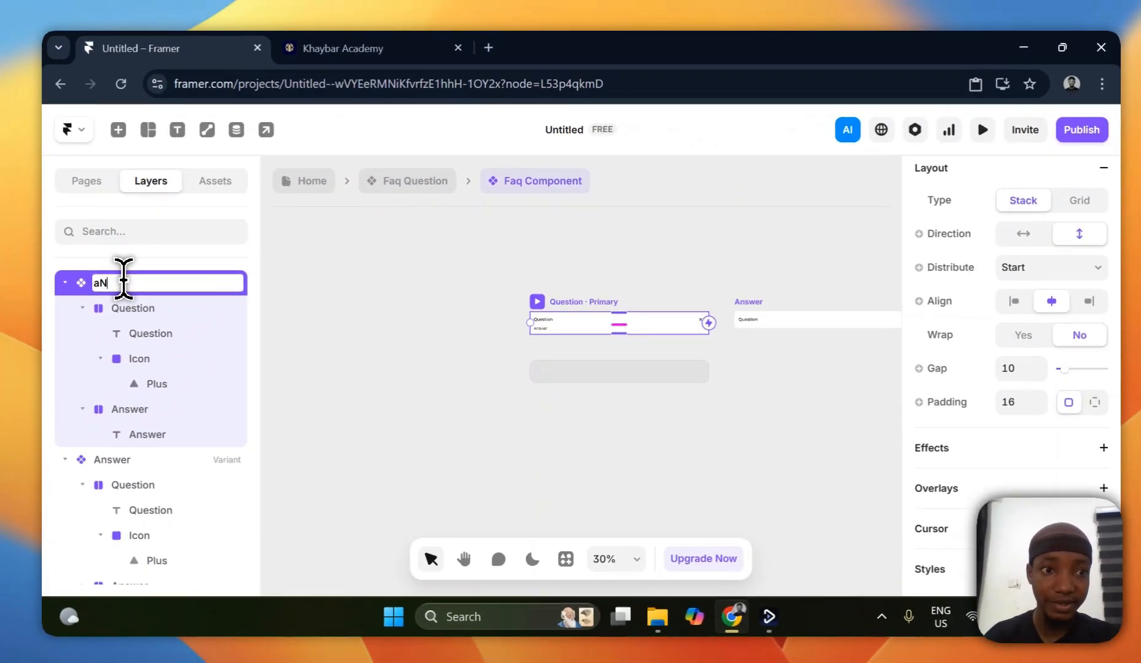
{"action": "key", "text": "BackSpace"}
{"action": "key", "text": "BackSpace"}
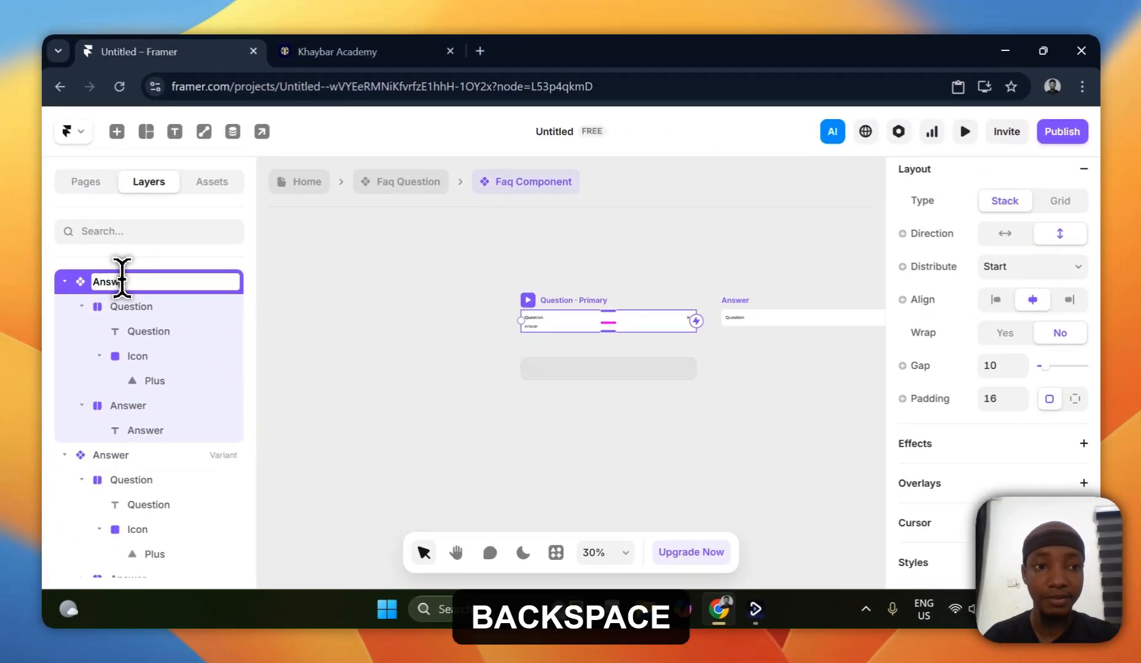
{"action": "type", "text": "nswer"}
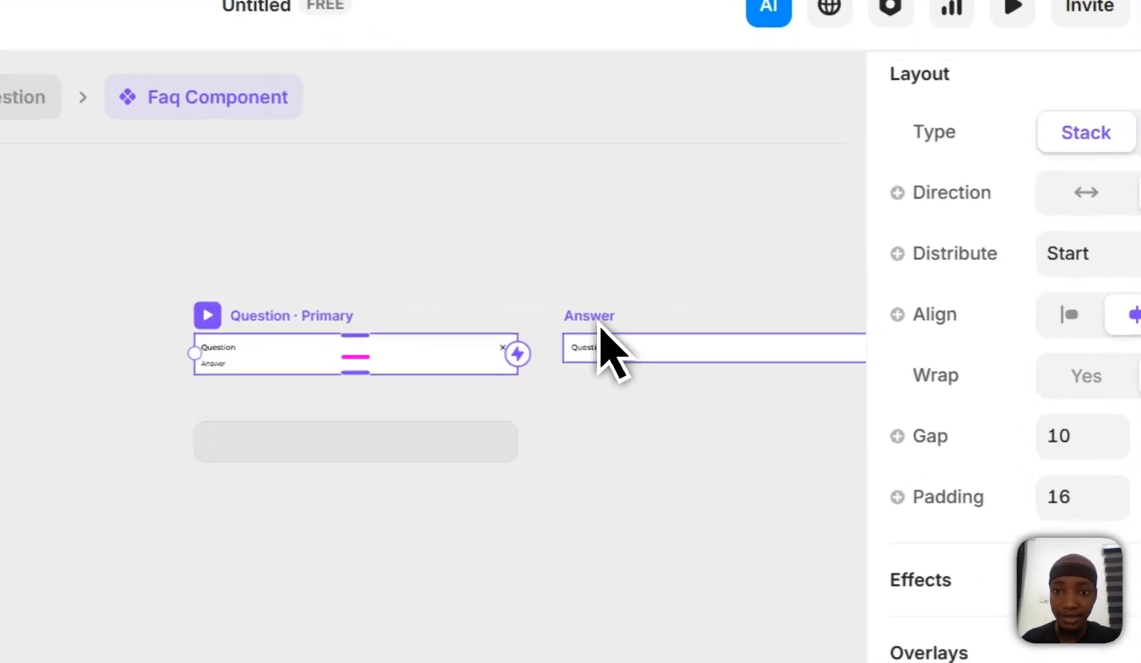
{"action": "key", "text": "Return"}
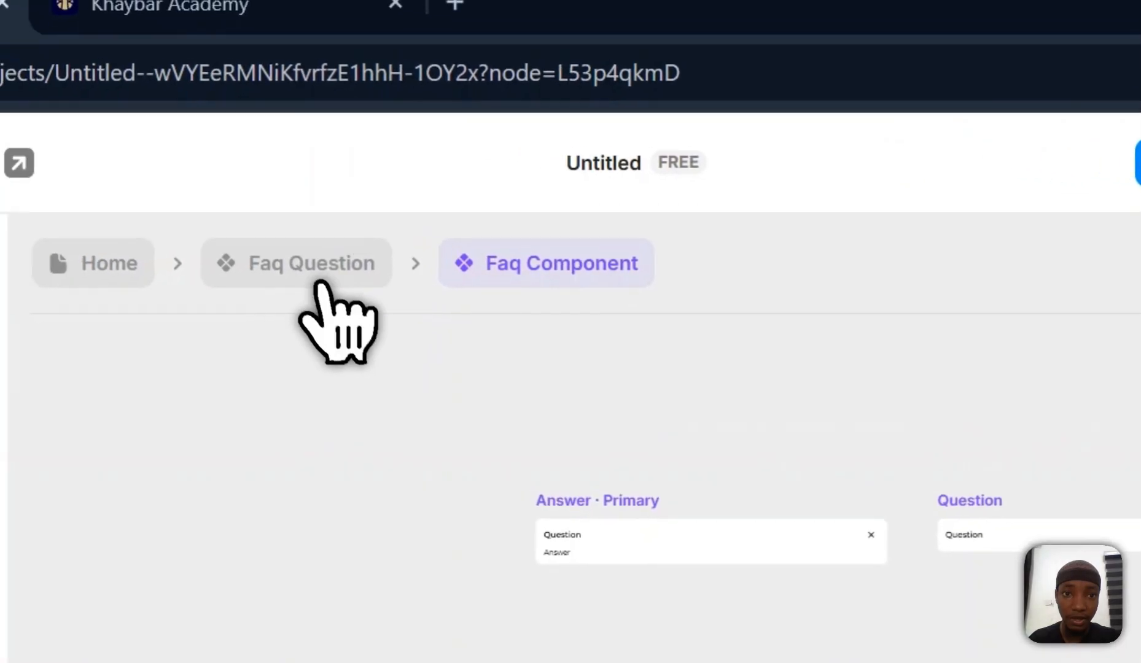
- Return to the Faq Question component and select the first FAQ row in V2
{"action": "left_click", "coordinate": [405, 182]}
{"action": "left_click", "coordinate": [801, 431]}
{"action": "left_click", "coordinate": [321, 523]}
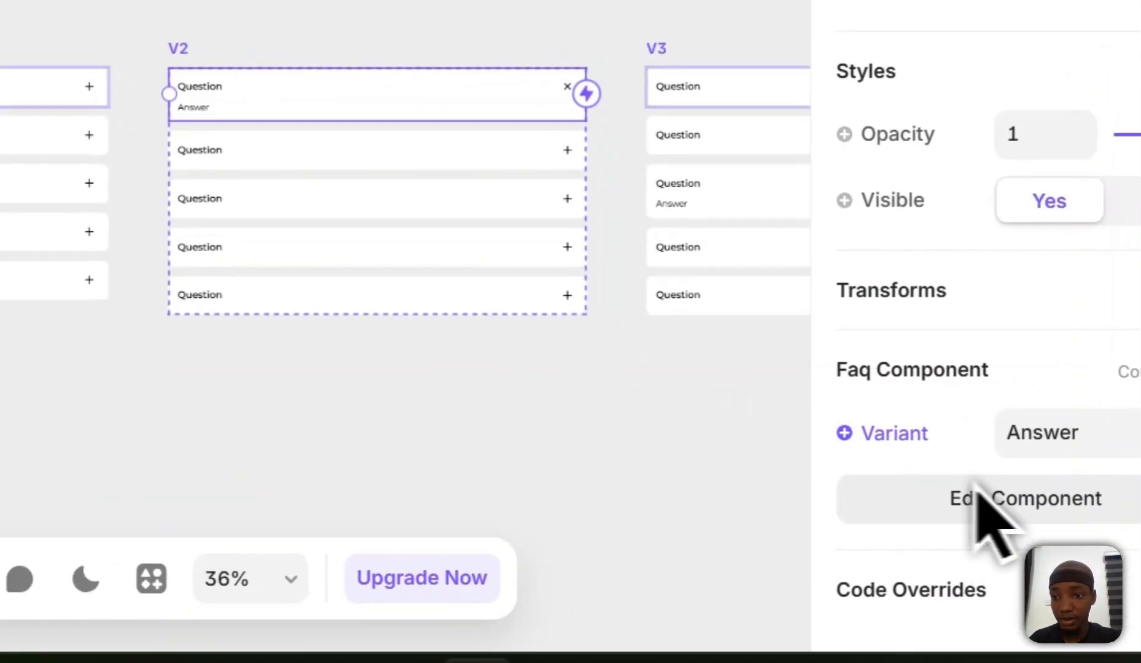
- Set the second FAQ row in V3 to the Answer variant
{"action": "scroll", "coordinate": [983, 553], "scroll_direction": "right", "scroll_amount": 3}
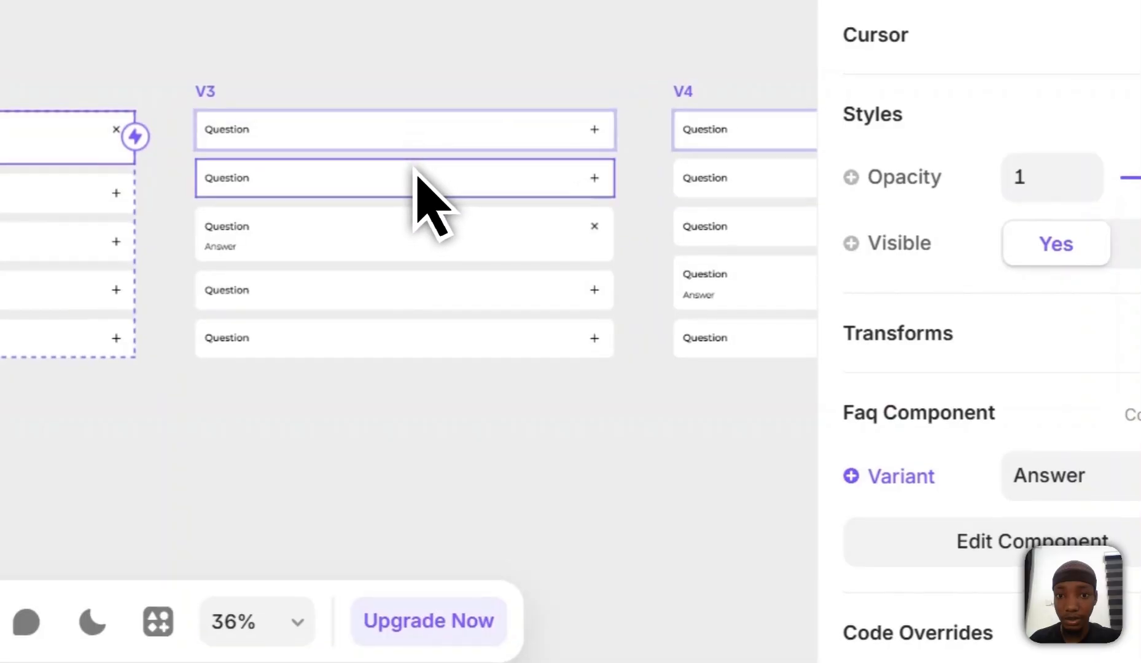
{"action": "left_click", "coordinate": [418, 178]}
{"action": "scroll", "coordinate": [1073, 529], "scroll_direction": "down", "scroll_amount": 5}
{"action": "left_click", "coordinate": [1099, 482]}
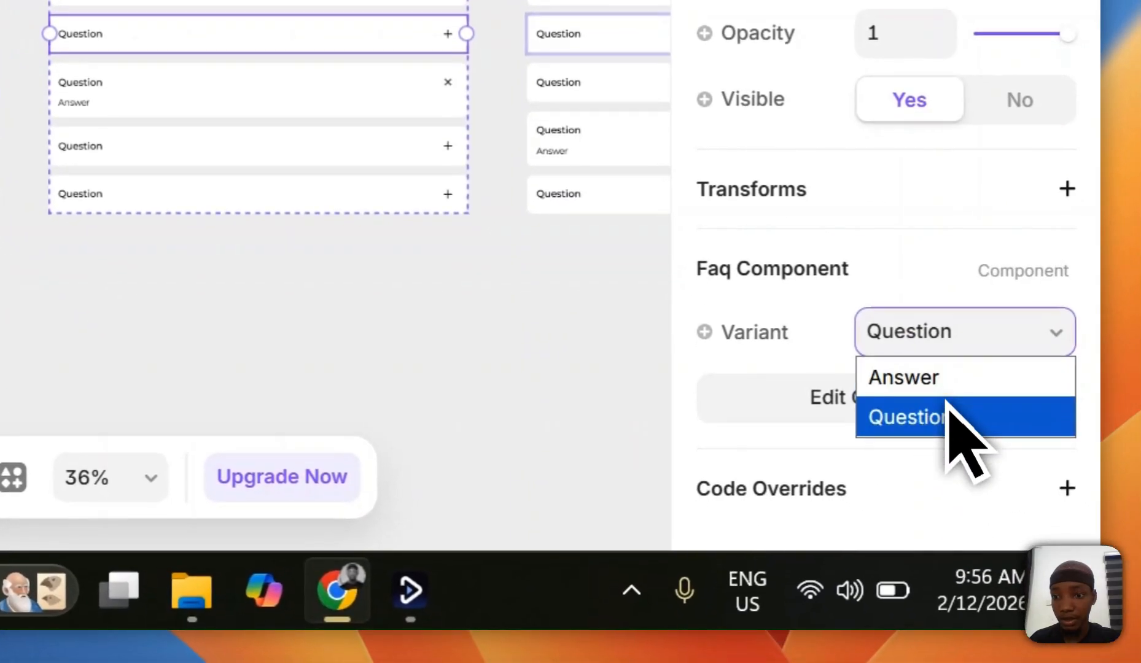
- Set the third FAQ row in V4 to the Answer variant
{"action": "scroll", "coordinate": [356, 120], "scroll_direction": "right", "scroll_amount": 3}
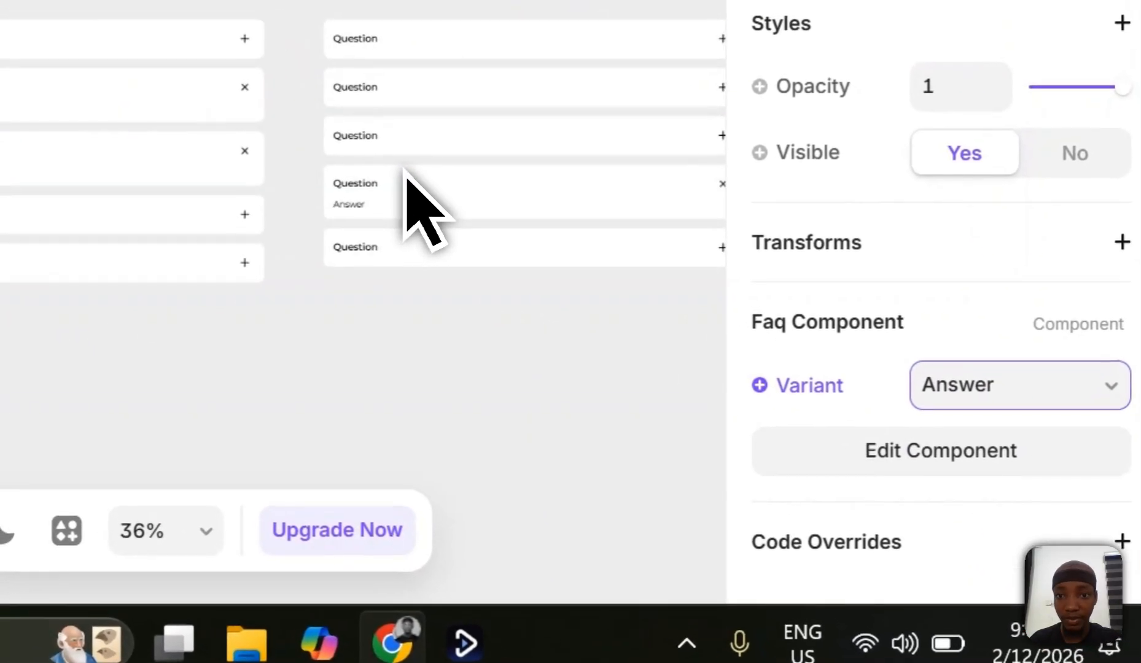
{"action": "scroll", "coordinate": [430, 141], "scroll_direction": "right", "scroll_amount": 3}
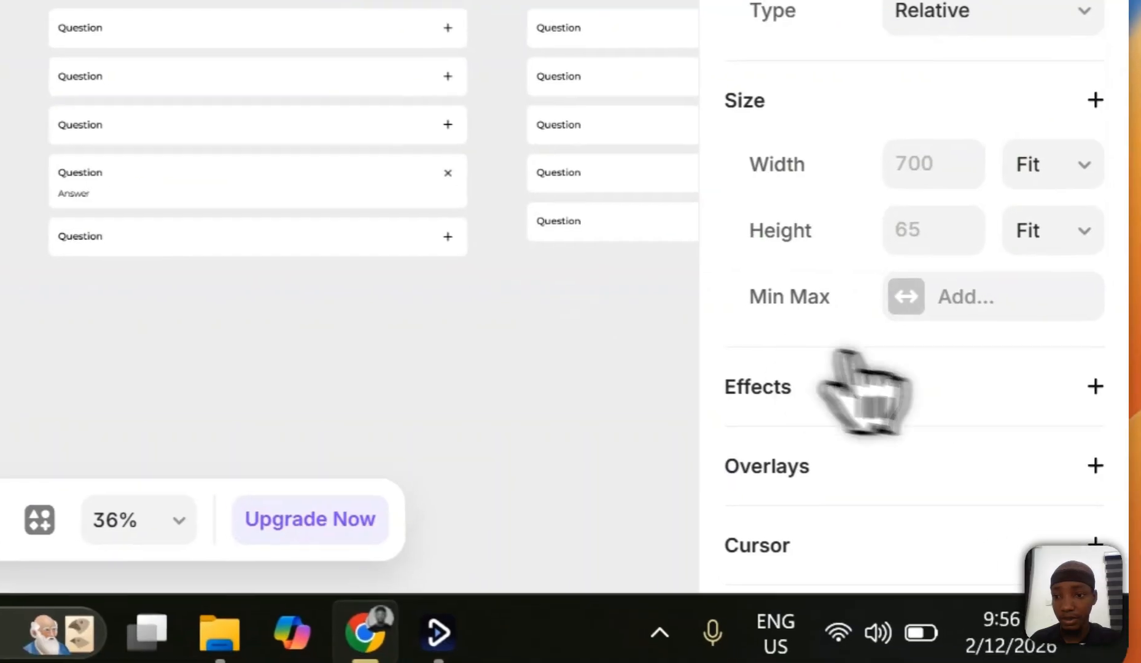
{"action": "scroll", "coordinate": [894, 398], "scroll_direction": "down", "scroll_amount": 5}
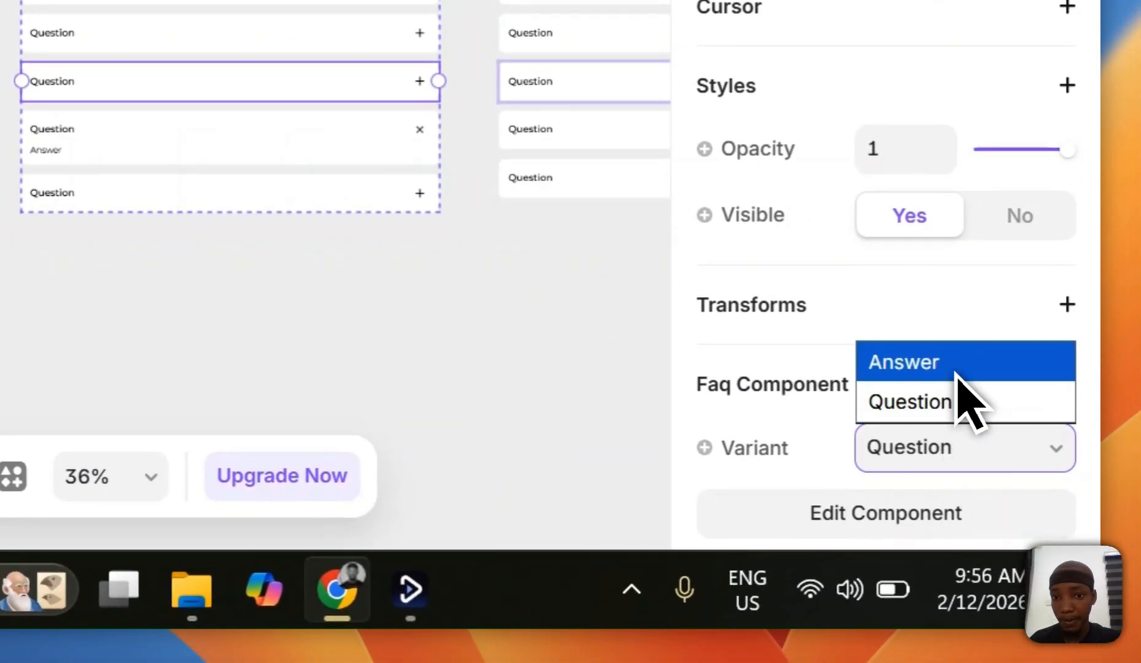
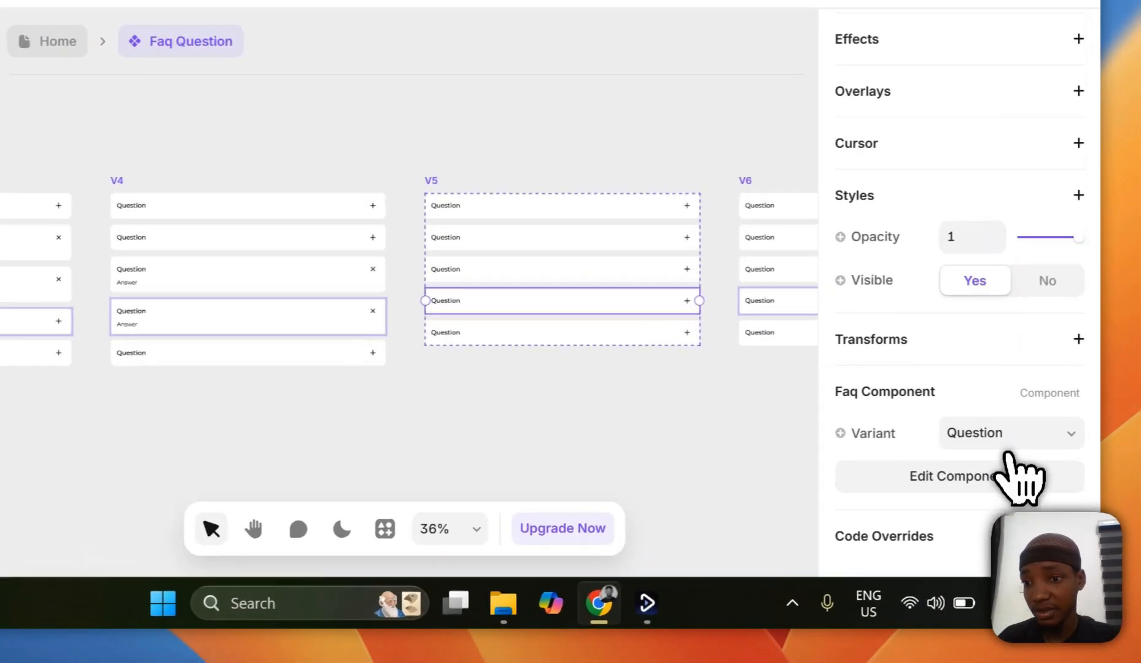
- Set the fourth FAQ row in V5 and the fifth FAQ row in V6 to the Answer variant
{"action": "left_click", "coordinate": [1035, 481]}
{"action": "left_click", "coordinate": [1021, 499]}
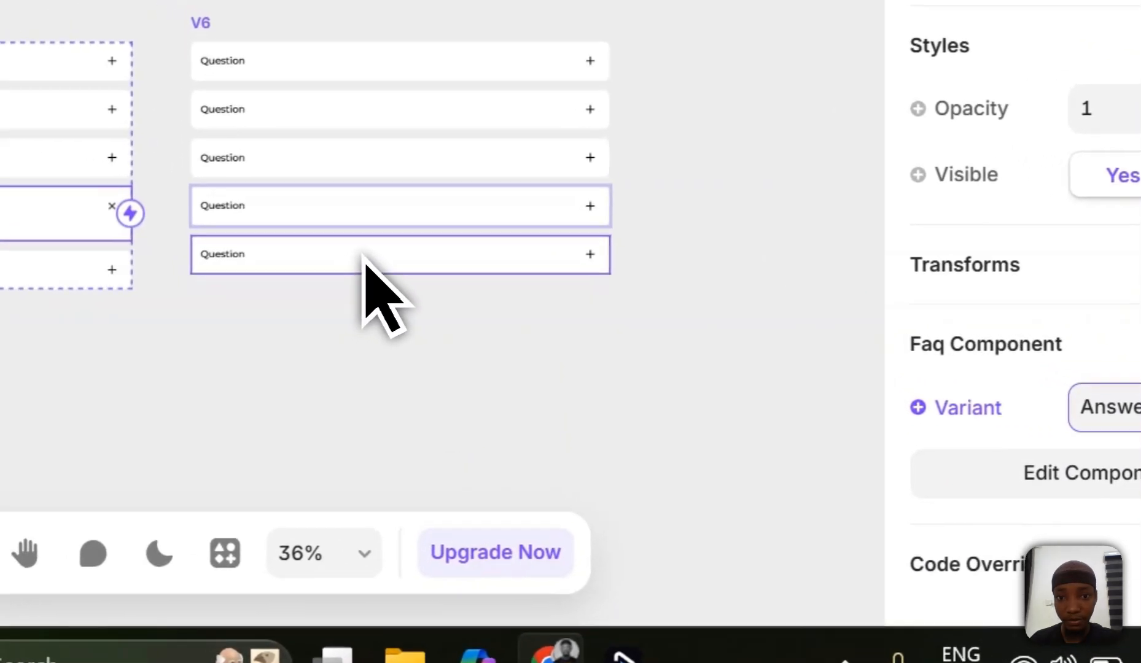
{"action": "left_click", "coordinate": [363, 257]}
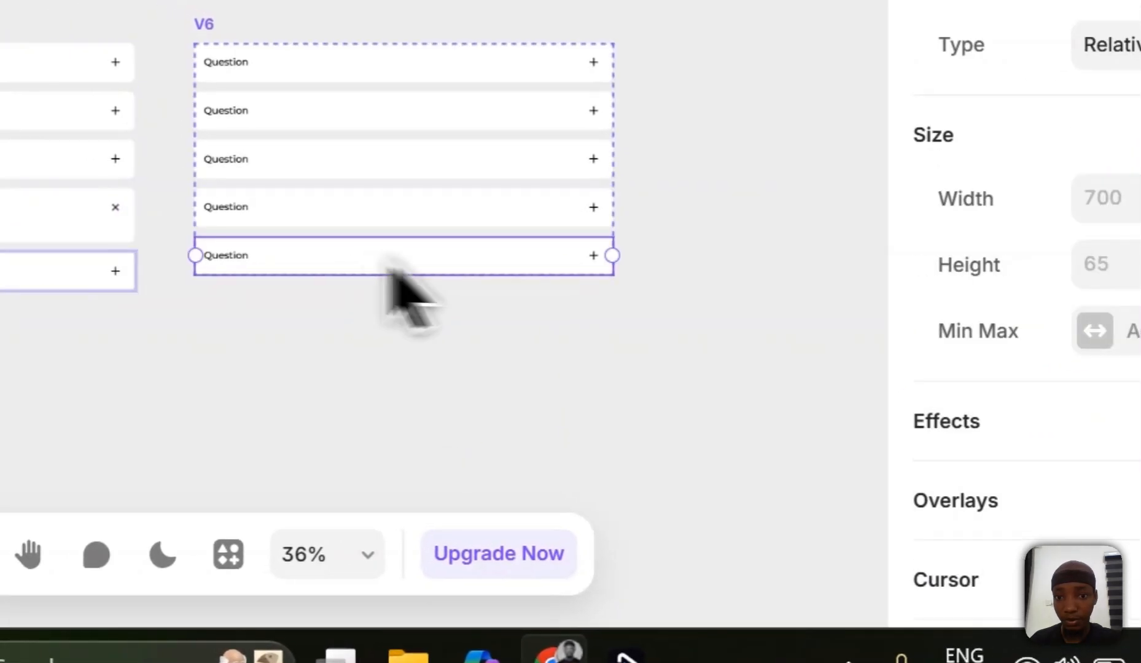
{"action": "left_click", "coordinate": [1111, 409]}
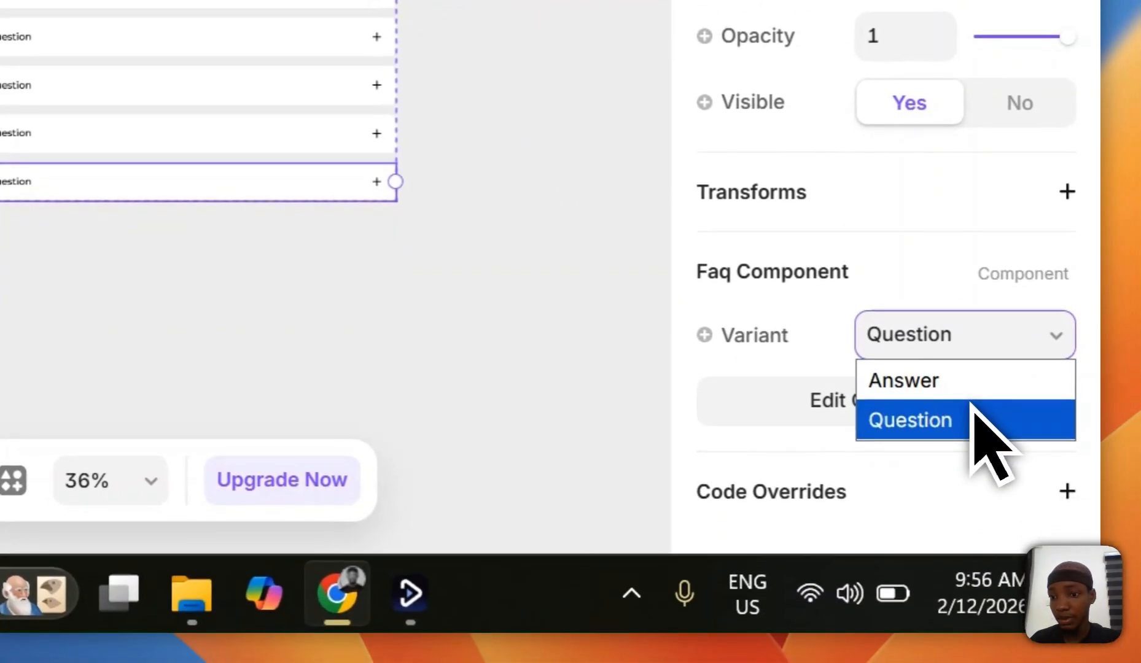
{"action": "left_click", "coordinate": [967, 406]}
{"action": "left_click", "coordinate": [255, 315]}
{"action": "scroll", "coordinate": [228, 317], "scroll_direction": "left", "scroll_amount": 3}
{"action": "scroll", "coordinate": [330, 308], "scroll_direction": "left", "scroll_amount": 15}
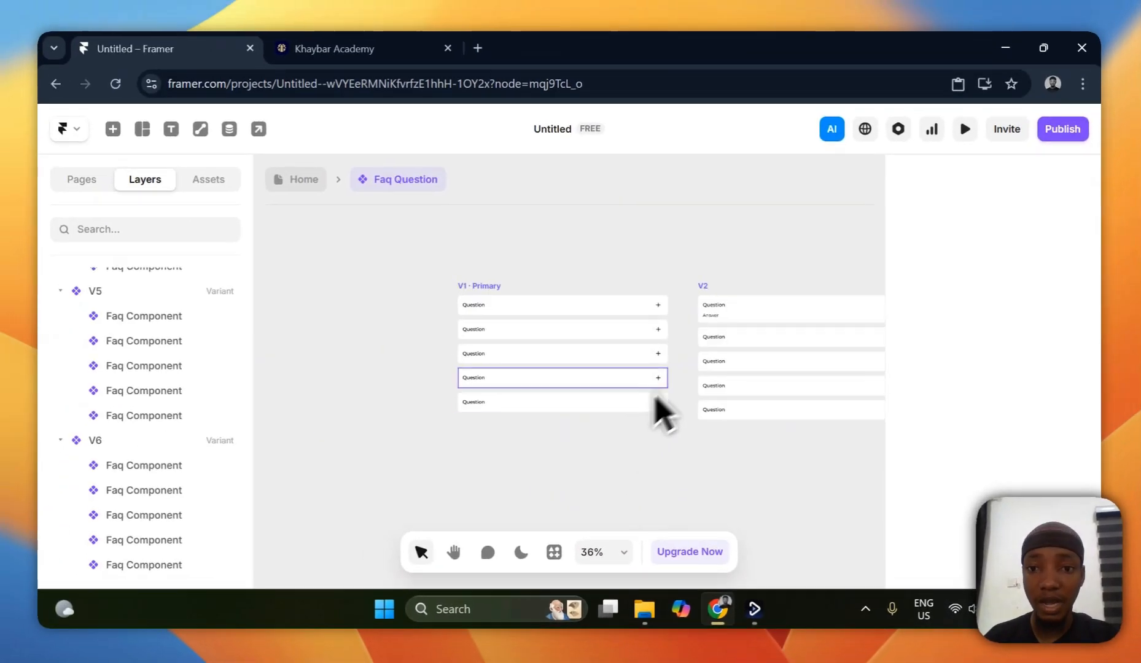
{"action": "scroll", "coordinate": [393, 129], "scroll_direction": "right", "scroll_amount": 2}
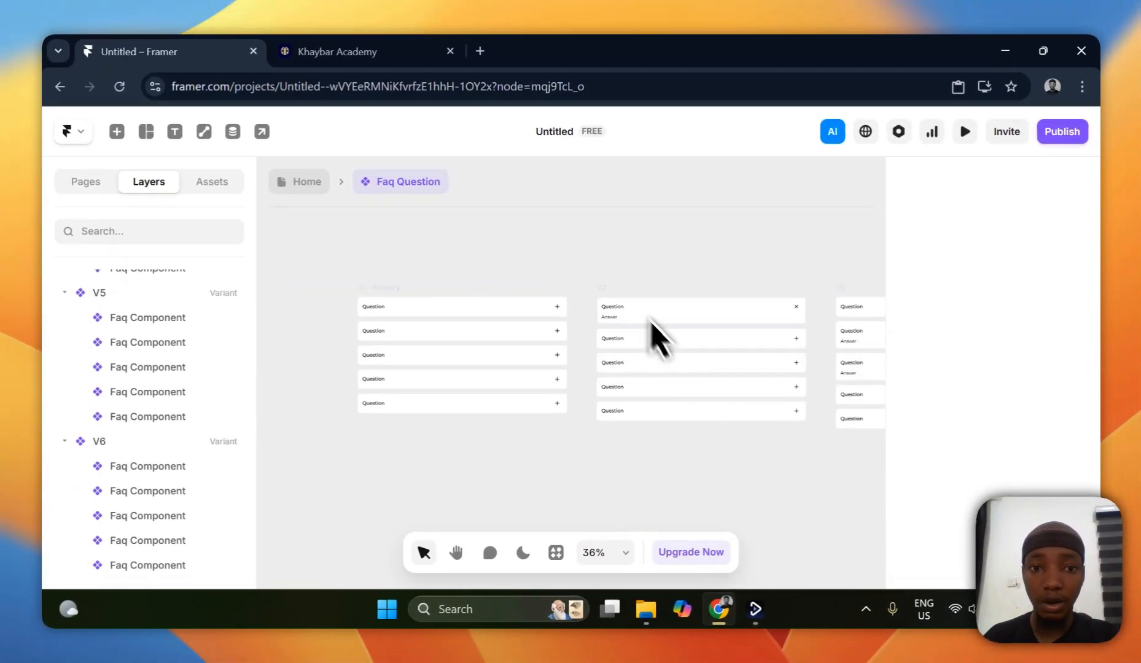
{"action": "scroll", "coordinate": [439, 405], "scroll_direction": "right", "scroll_amount": 3}
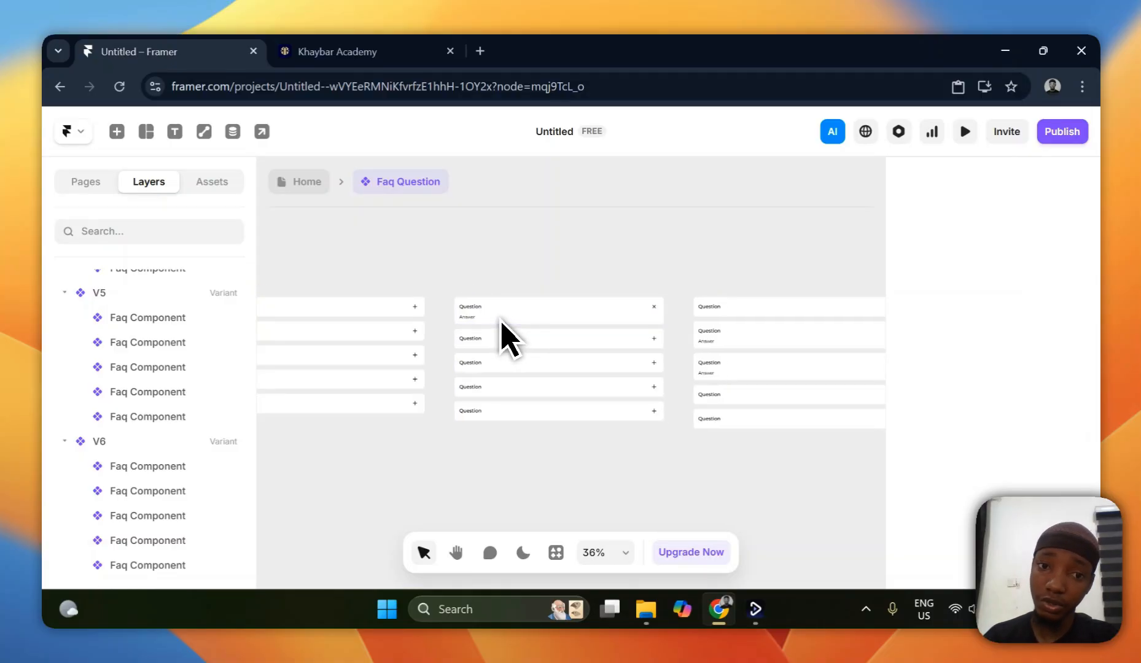
- Review the expanded question rows across the FAQ variants V2 to V6
{"action": "scroll", "coordinate": [504, 337], "scroll_direction": "right", "scroll_amount": 3}
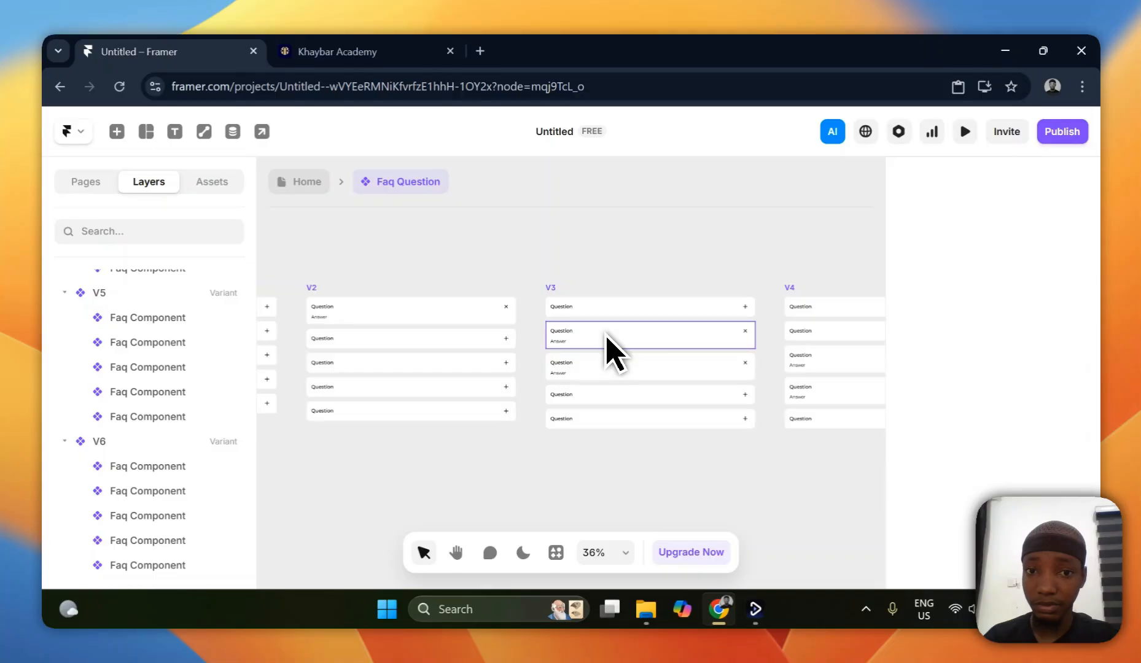
{"action": "scroll", "coordinate": [608, 353], "scroll_direction": "right", "scroll_amount": 3}
{"action": "scroll", "coordinate": [688, 384], "scroll_direction": "right", "scroll_amount": 4}
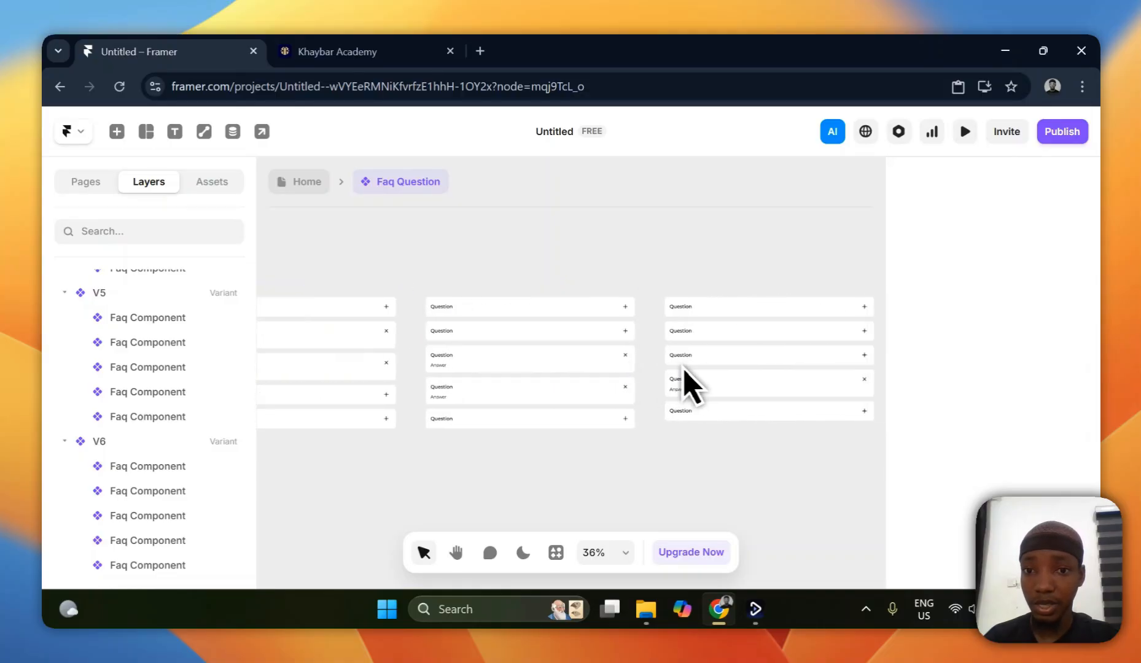
{"action": "scroll", "coordinate": [735, 396], "scroll_direction": "right", "scroll_amount": 7}
{"action": "scroll", "coordinate": [620, 411], "scroll_direction": "left", "scroll_amount": 7}
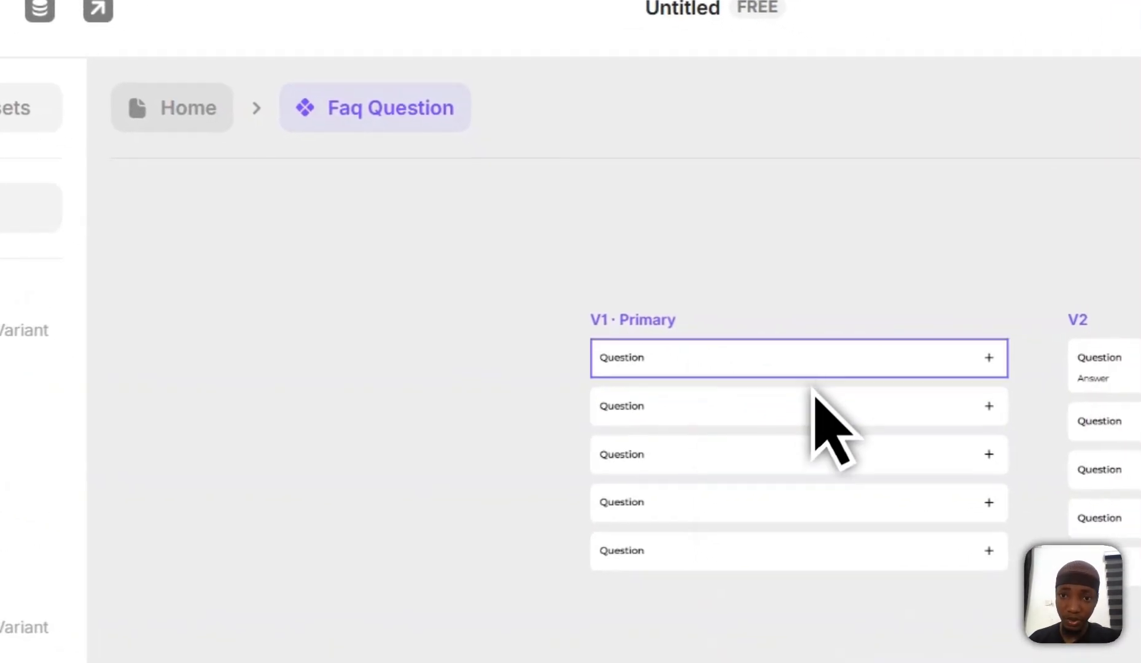
- Link the first question row in V1 to variant V2 with a click interaction
{"action": "left_click", "coordinate": [620, 308]}
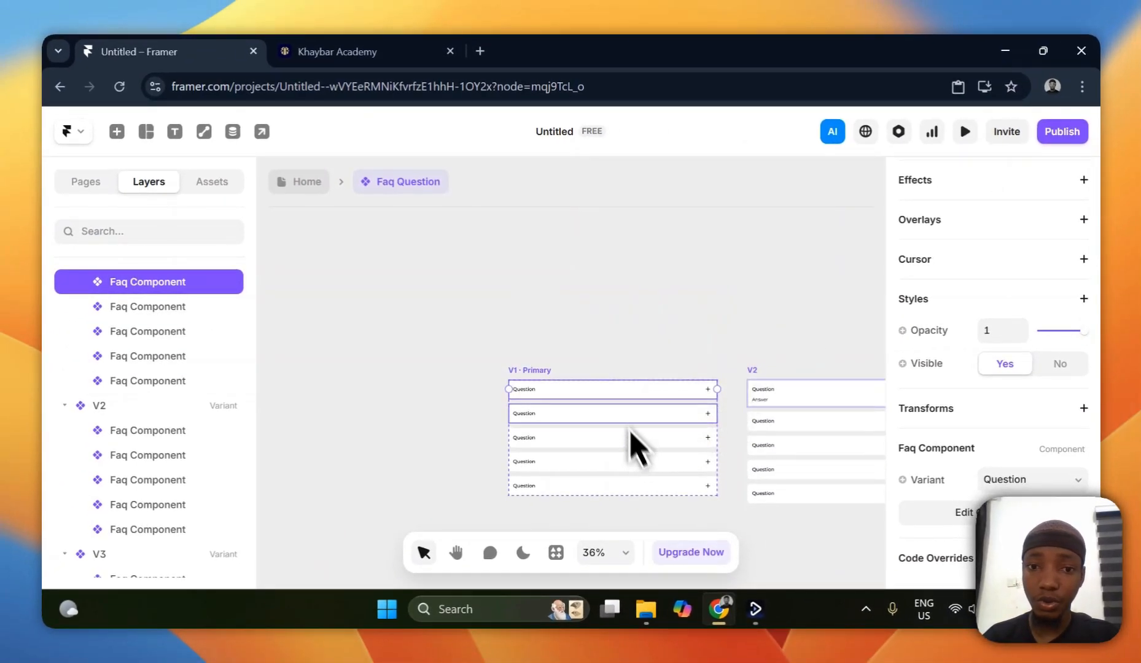
{"action": "scroll", "coordinate": [631, 433], "scroll_direction": "right", "scroll_amount": 1}
{"action": "scroll", "coordinate": [631, 422], "scroll_direction": "down", "scroll_amount": 2}
{"action": "scroll", "coordinate": [631, 423], "scroll_direction": "left", "scroll_amount": 1}
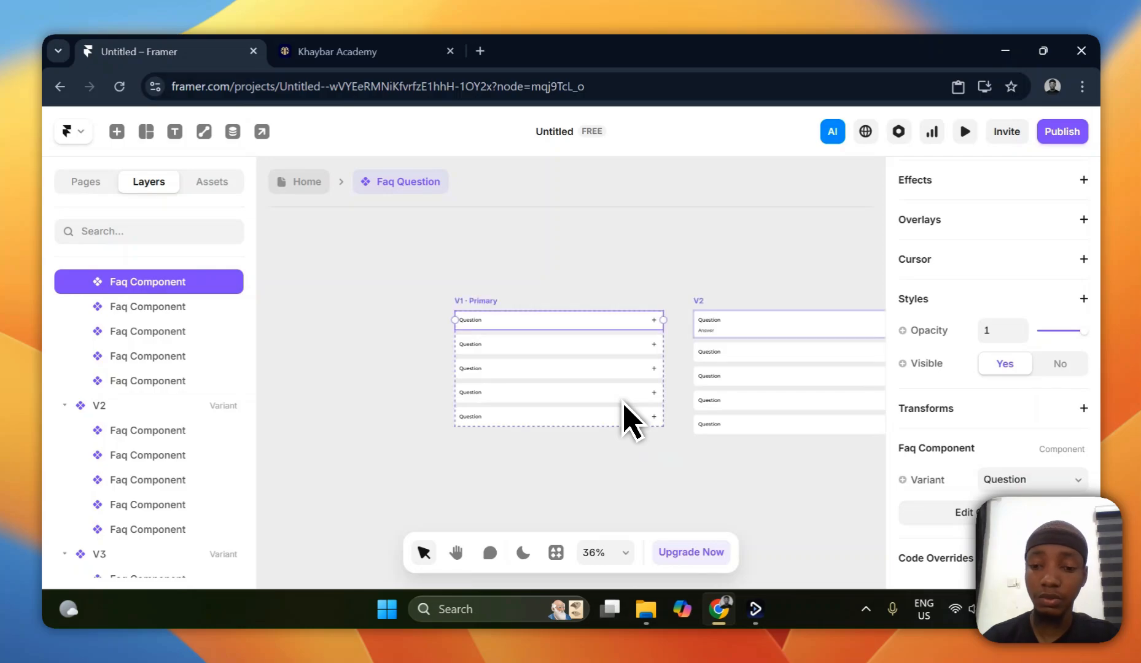
{"action": "key", "text": "ctrl+equal"}
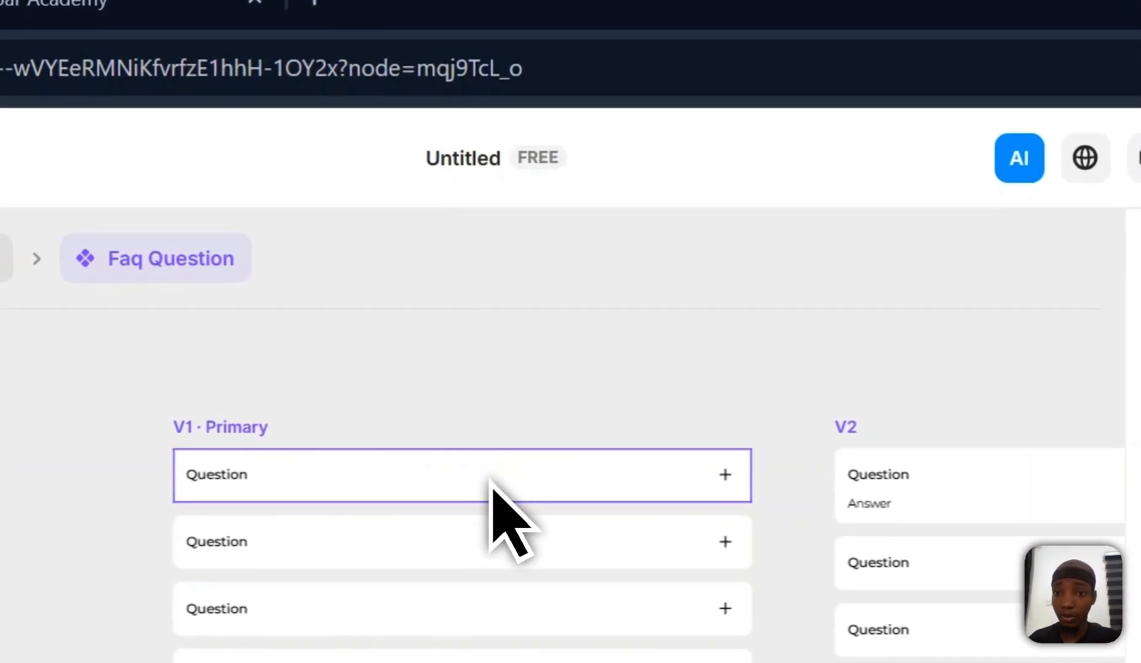
{"action": "left_click", "coordinate": [491, 491]}
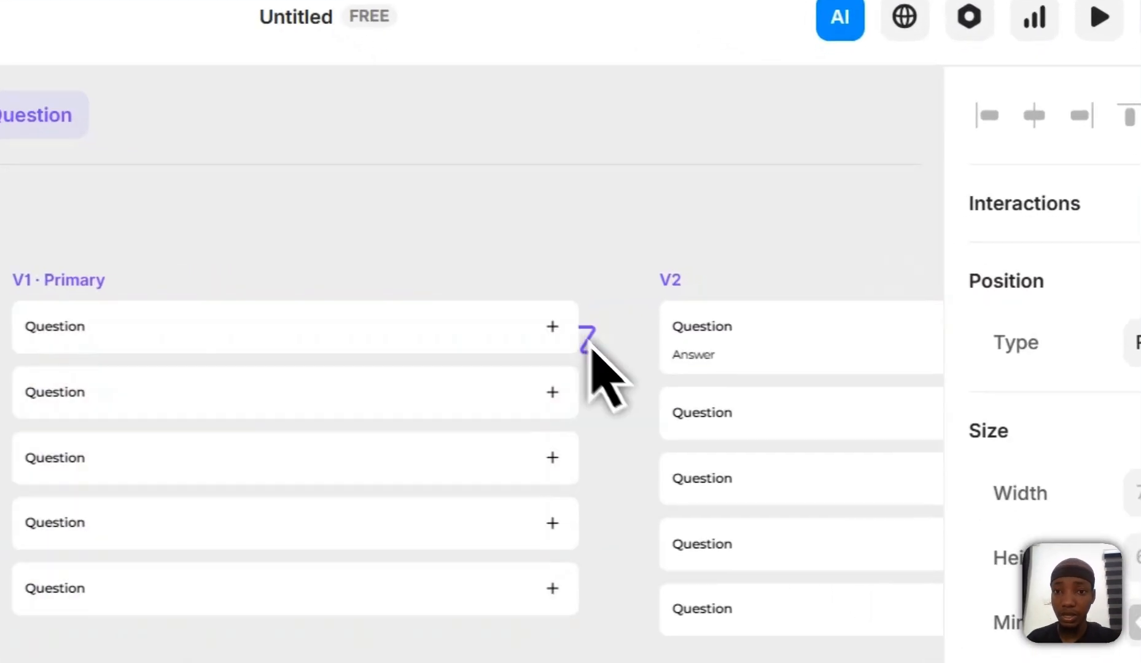
{"action": "left_click_drag", "start_coordinate": [700, 292], "coordinate": [779, 293]}
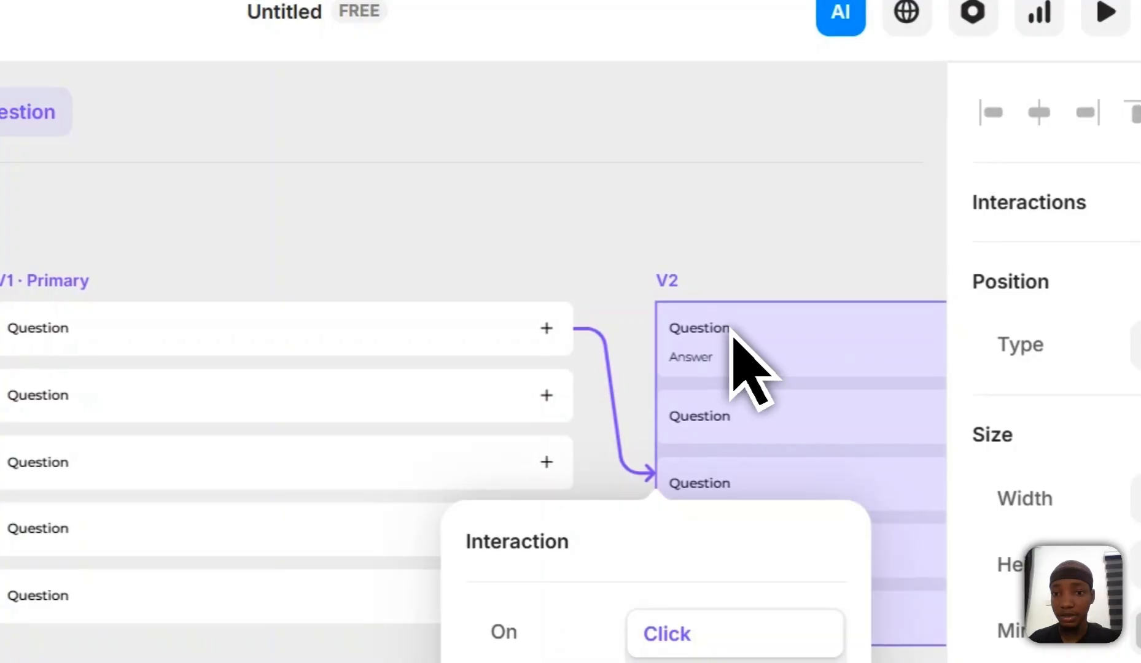
{"action": "left_click", "coordinate": [601, 217]}
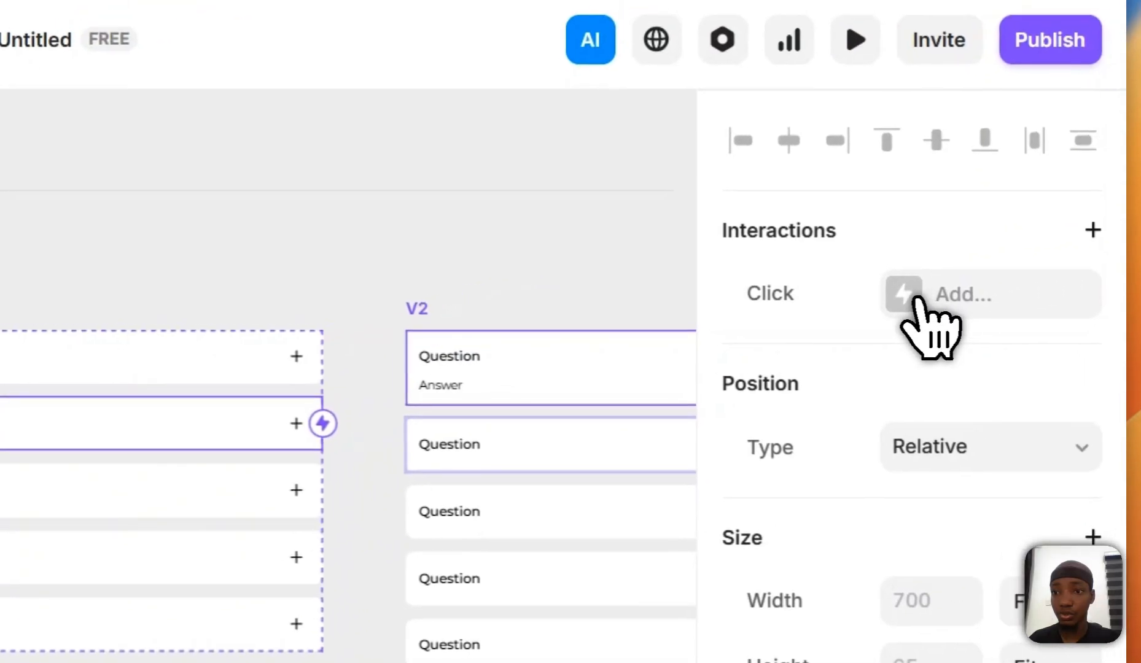
{"action": "left_click", "coordinate": [917, 296]}
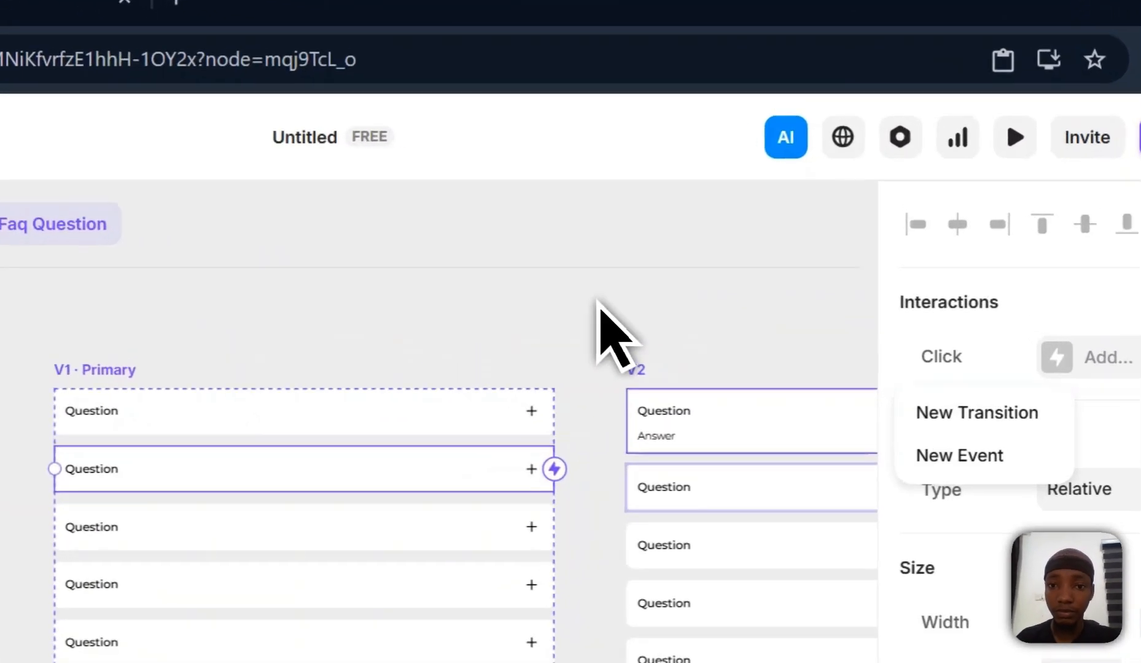
{"action": "left_click", "coordinate": [700, 246]}
{"action": "left_click", "coordinate": [698, 249]}
{"action": "scroll", "coordinate": [494, 386], "scroll_direction": "right", "scroll_amount": 2}
{"action": "scroll", "coordinate": [494, 386], "scroll_direction": "down", "scroll_amount": 1}
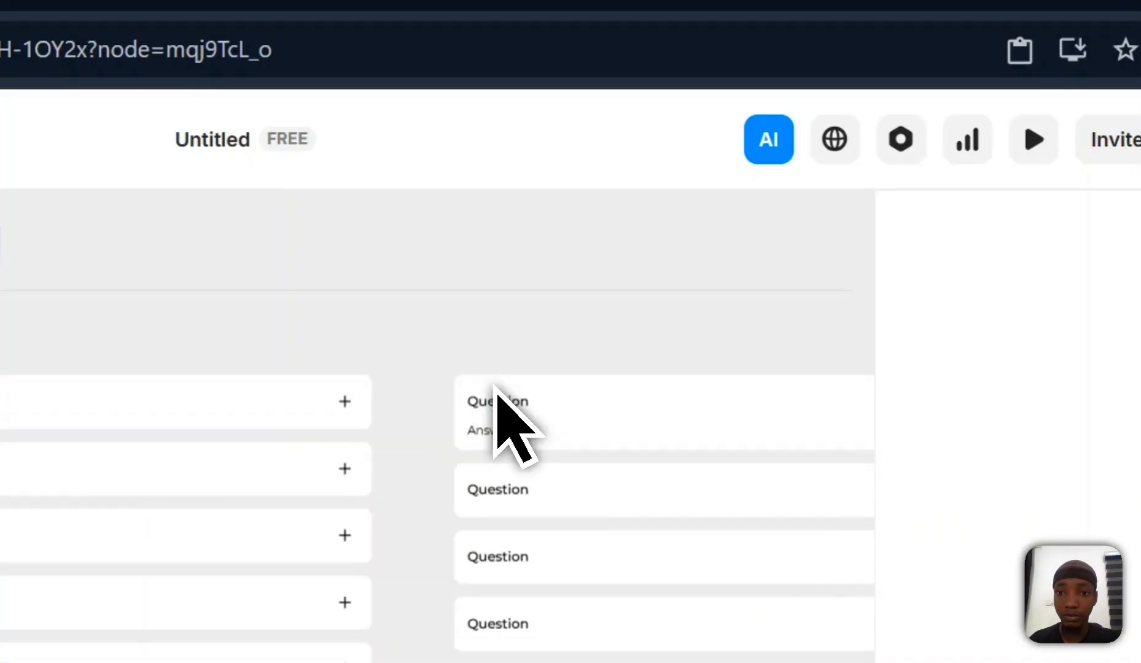
- Add a click transition to the second question row in V1 that sets the variant to V3
{"action": "left_click", "coordinate": [233, 405]}
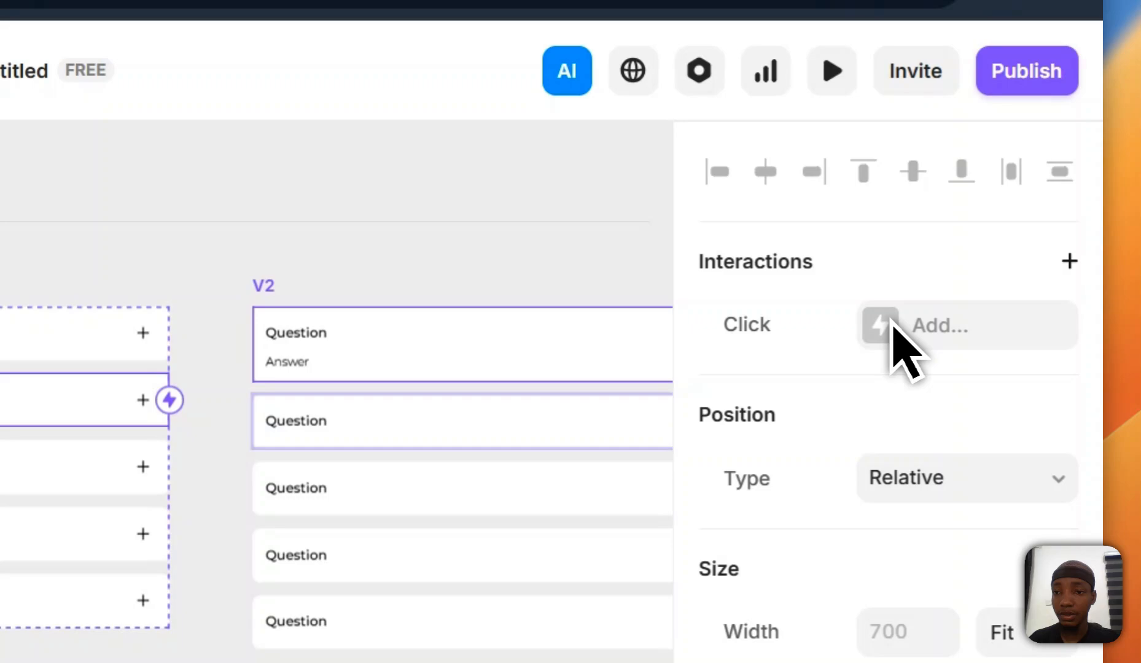
{"action": "left_click", "coordinate": [894, 327]}
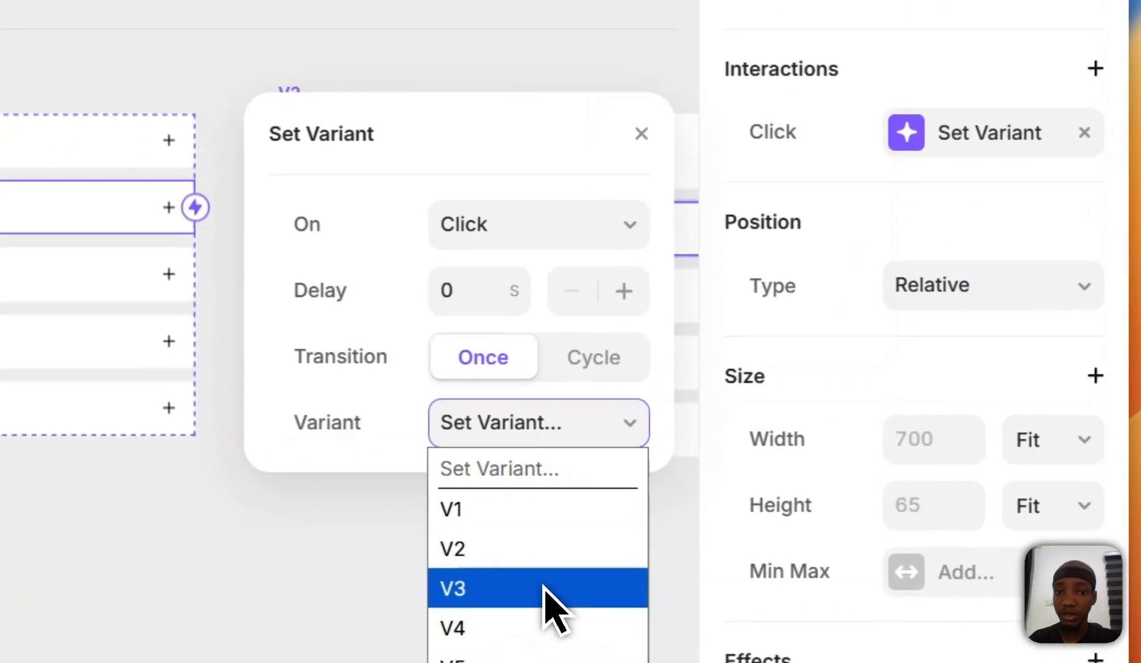
{"action": "left_click", "coordinate": [519, 662]}
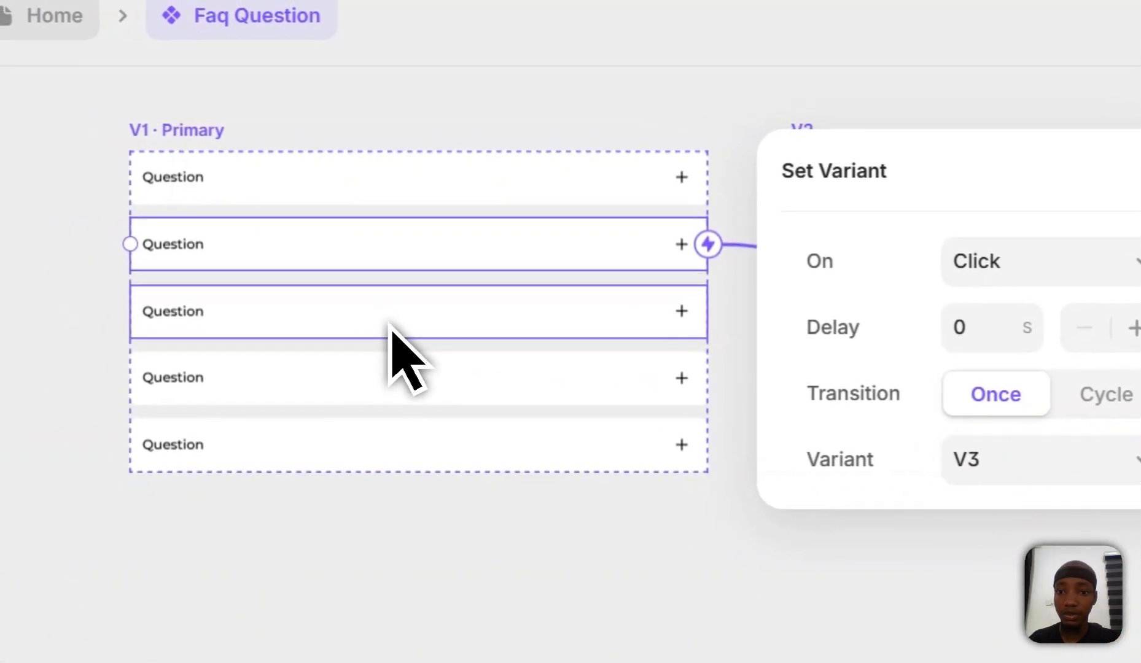
- Add a click transition to the third question row in V1 that sets the variant to V4
{"action": "left_click", "coordinate": [390, 325]}
{"action": "left_click", "coordinate": [967, 286]}
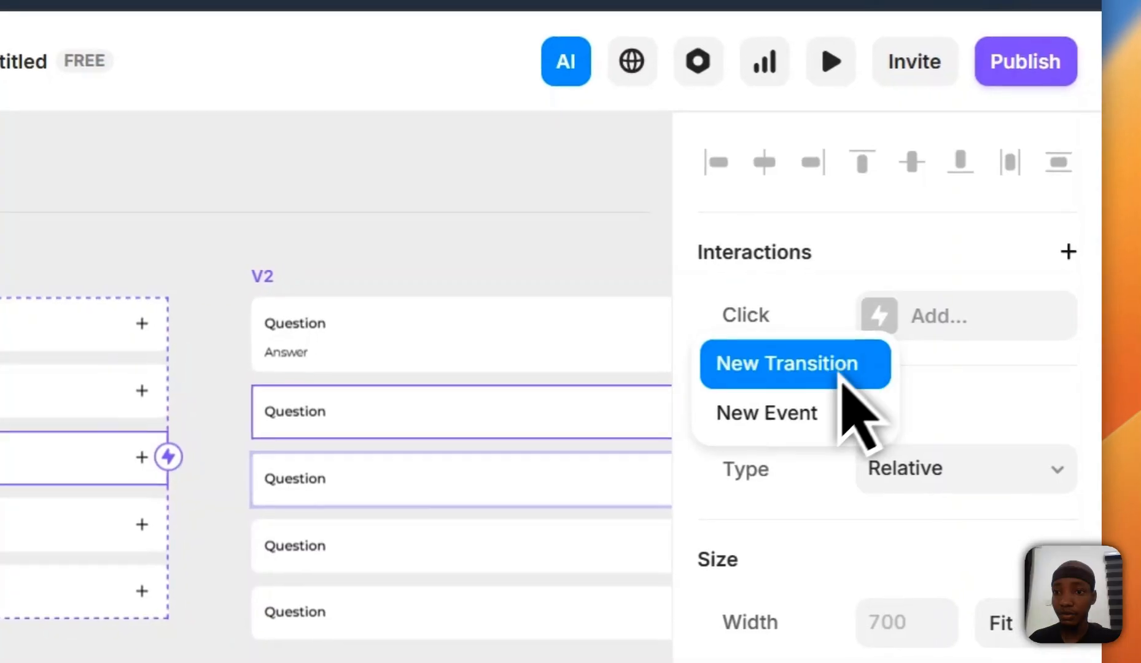
{"action": "left_click", "coordinate": [541, 599]}
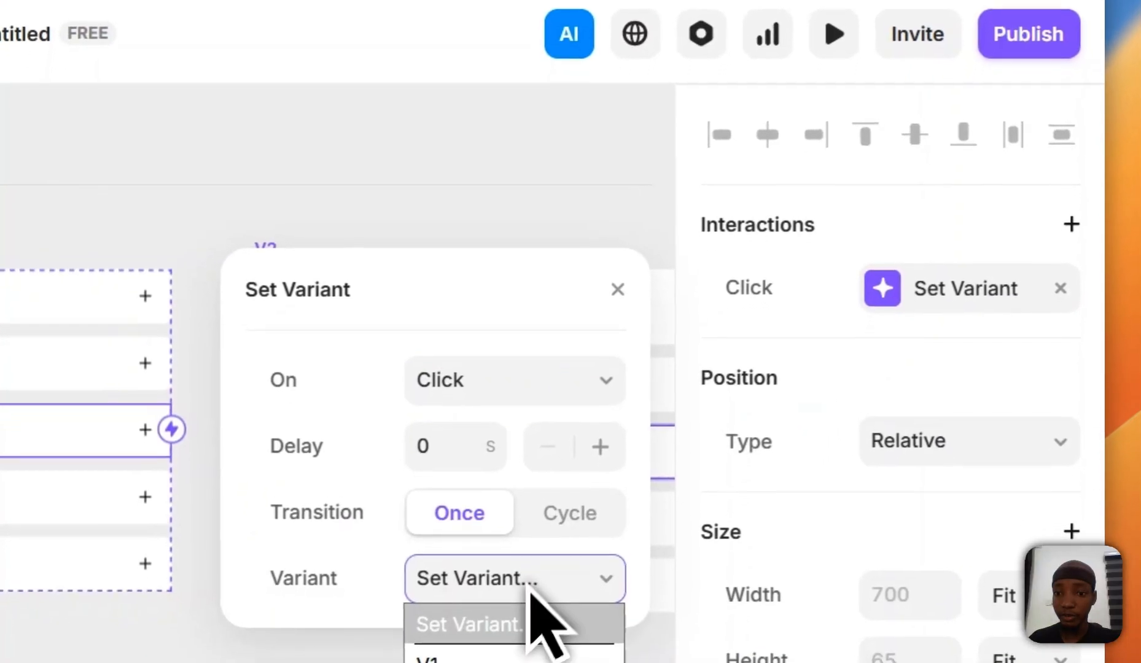
{"action": "left_click", "coordinate": [505, 662]}
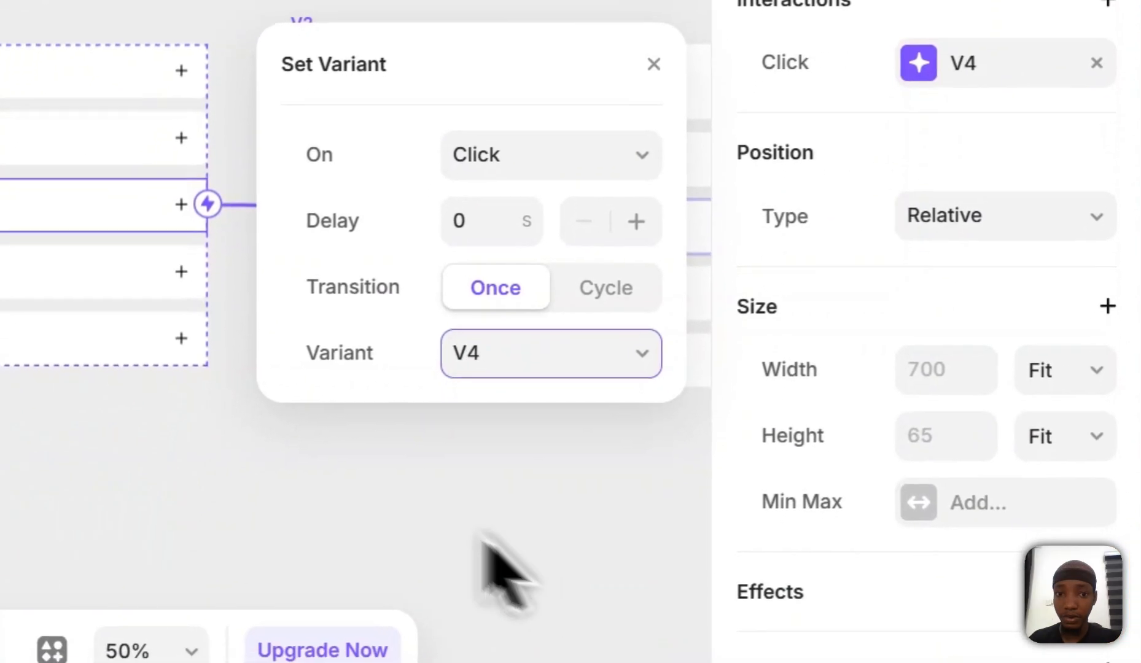
- Add a click transition to the fourth question row in V1 that sets the variant to V5
{"action": "left_click", "coordinate": [126, 271]}
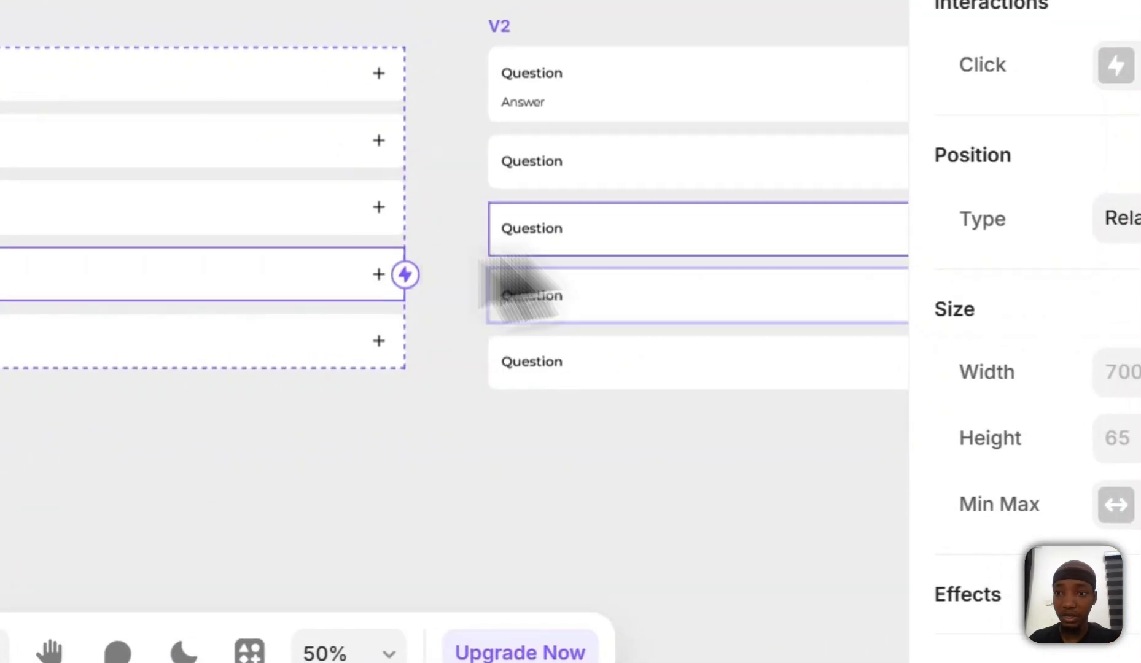
{"action": "left_click", "coordinate": [939, 65]}
{"action": "left_click", "coordinate": [840, 353]}
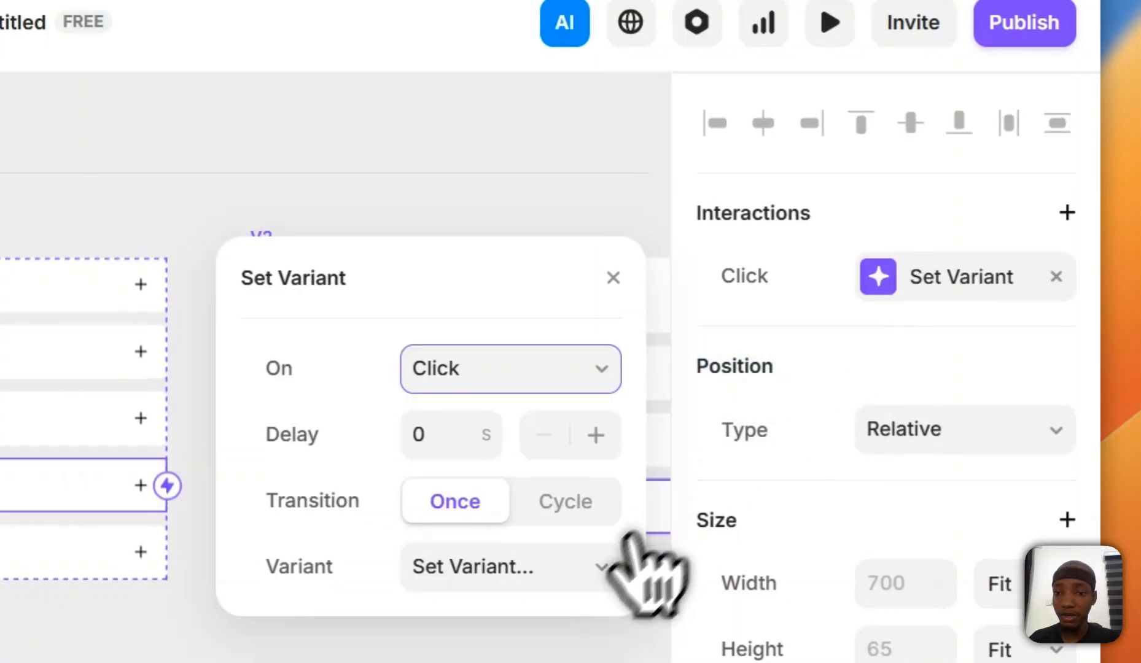
{"action": "left_click", "coordinate": [552, 566]}
{"action": "left_click", "coordinate": [510, 662]}
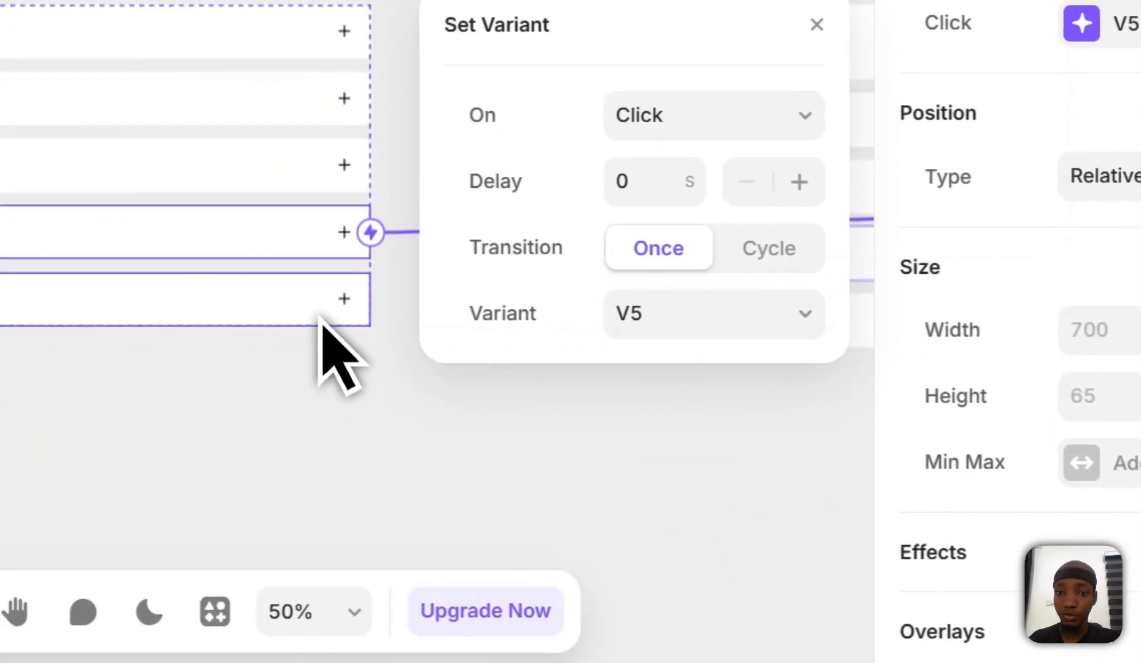
- Add a click transition to the fifth question row in V1 that sets the variant to V6
{"action": "left_click", "coordinate": [185, 326]}
{"action": "left_click", "coordinate": [949, 35]}
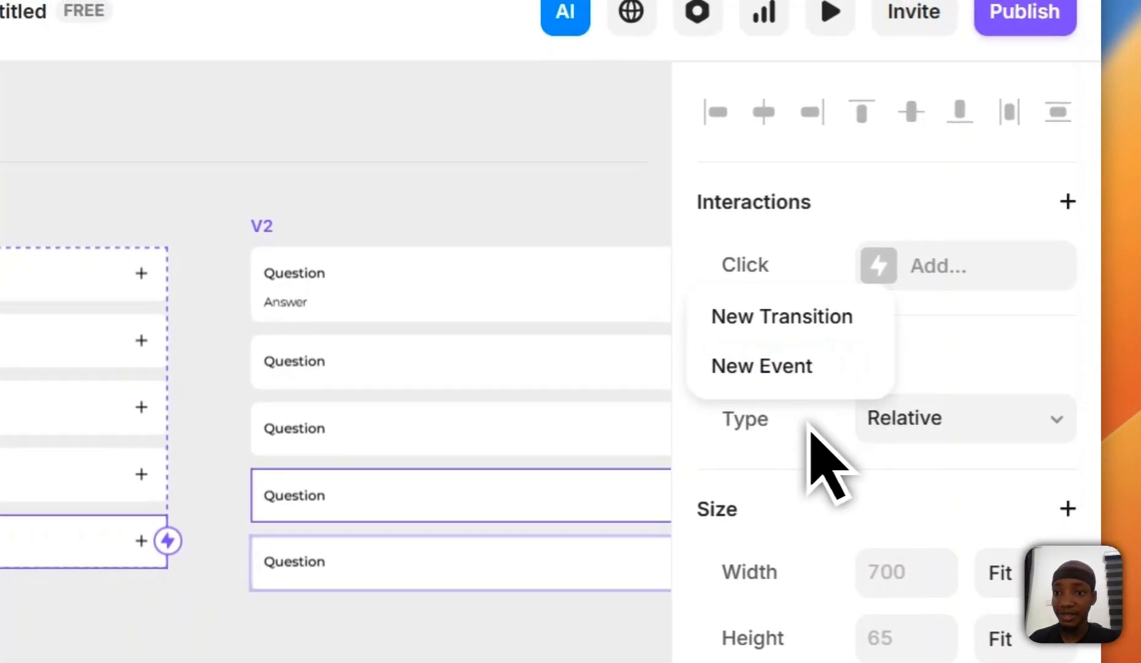
{"action": "left_click", "coordinate": [797, 331]}
{"action": "left_click", "coordinate": [560, 552]}
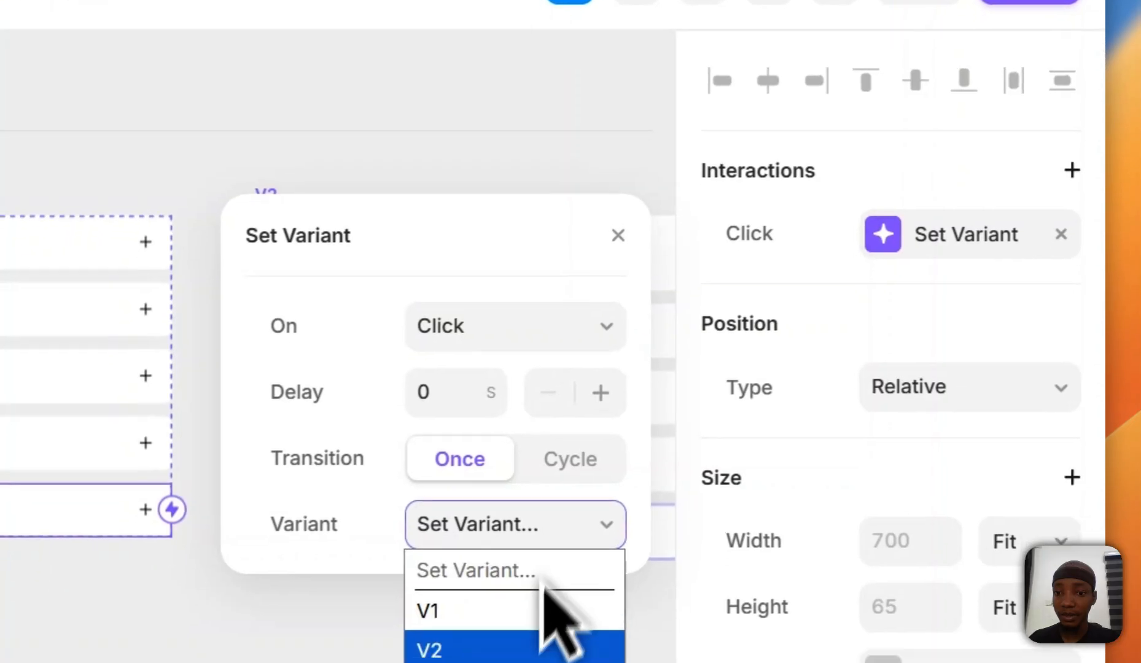
{"action": "left_click", "coordinate": [512, 662]}
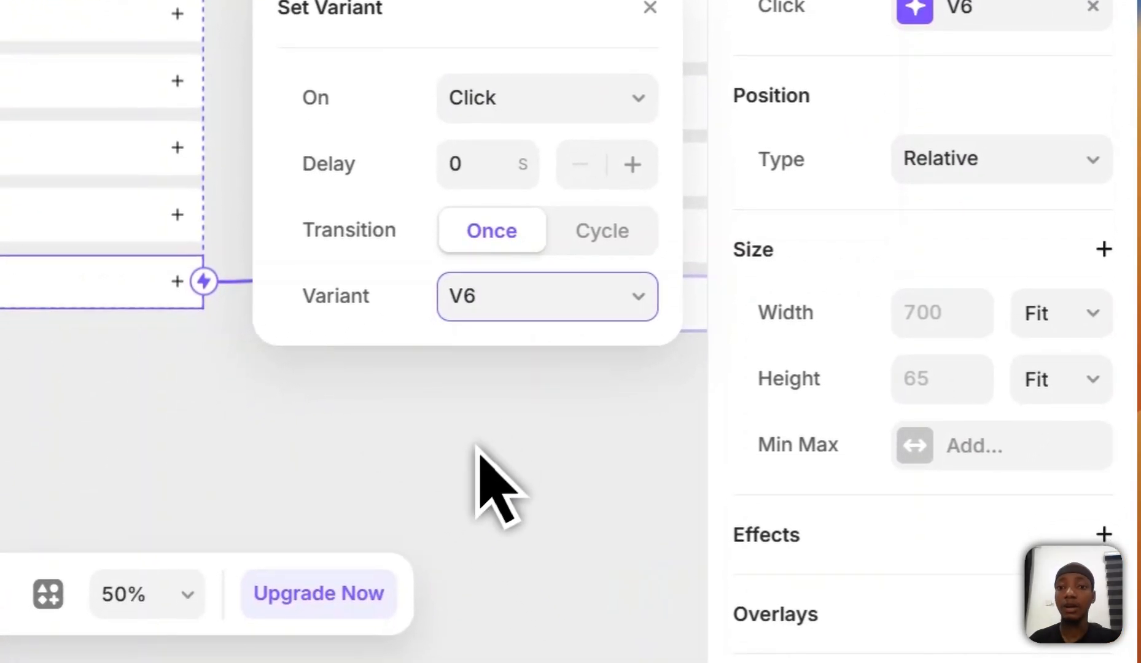
{"action": "left_click", "coordinate": [476, 466]}
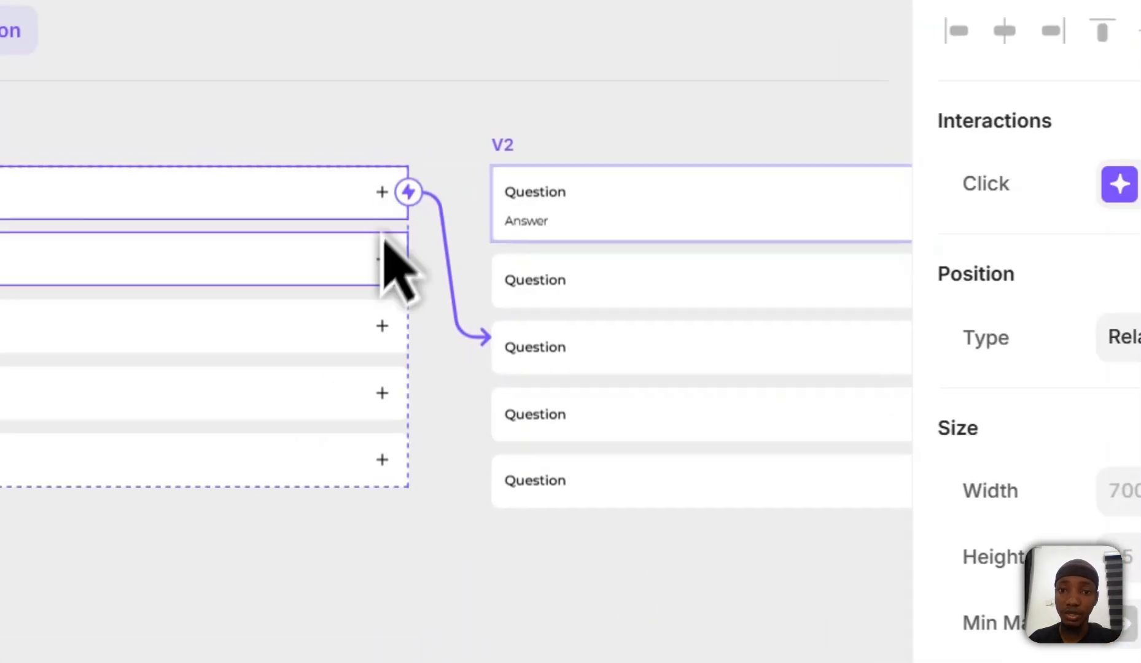
- Check the interaction links of the individual question rows in V1
{"action": "left_click", "coordinate": [361, 291]}
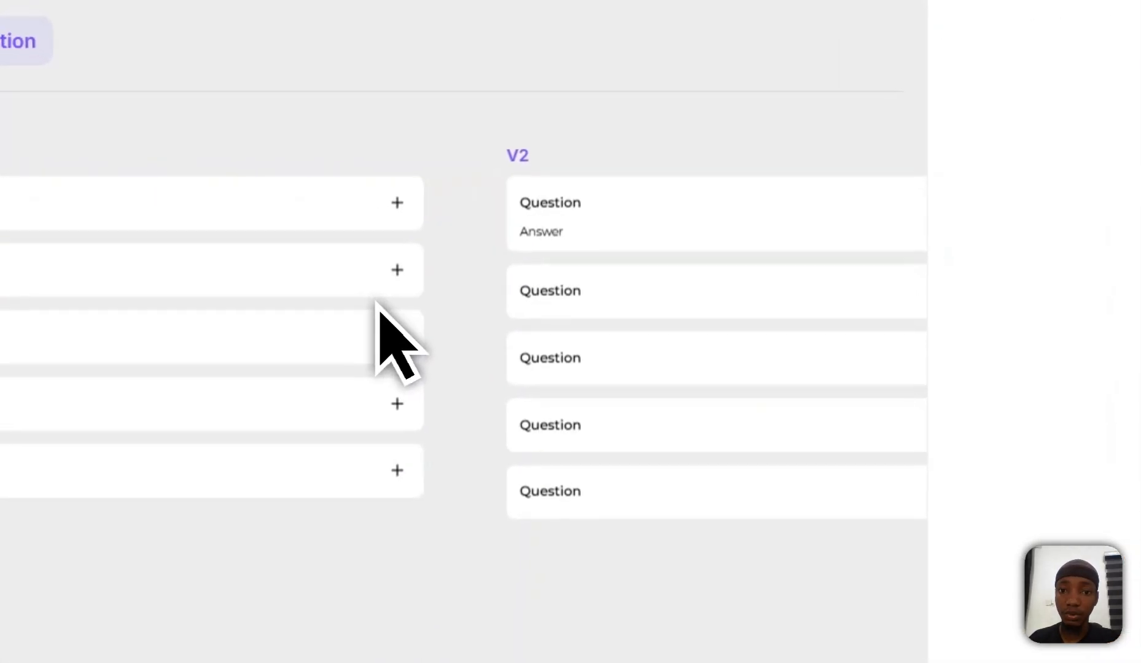
{"action": "left_click", "coordinate": [335, 223]}
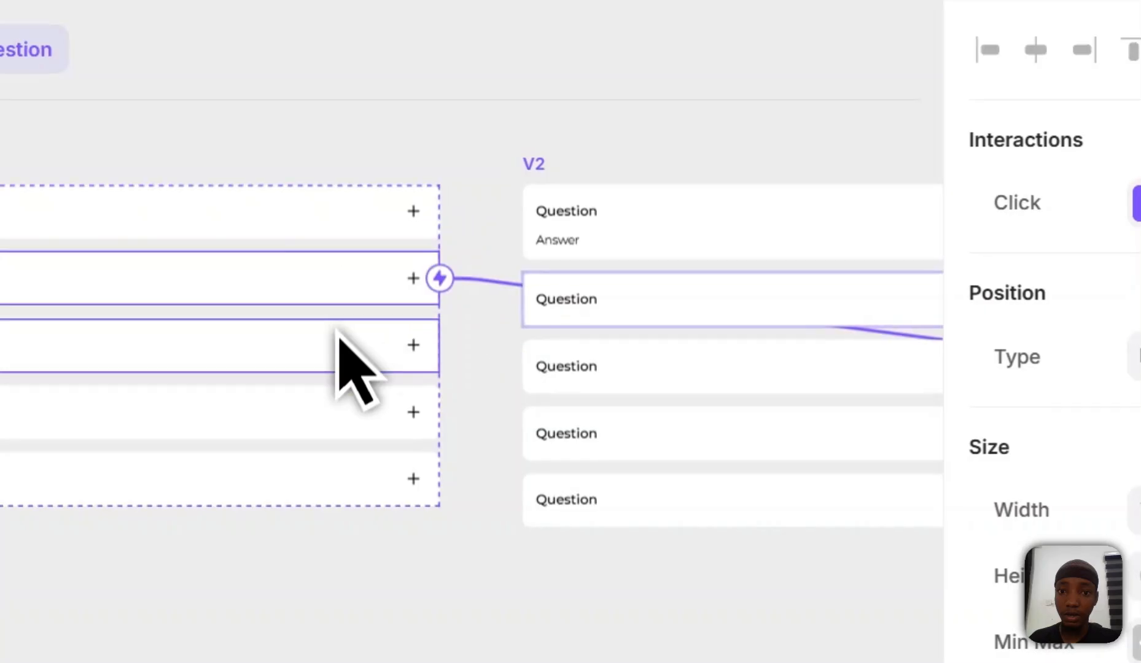
{"action": "left_click", "coordinate": [325, 408]}
{"action": "left_click", "coordinate": [323, 466]}
{"action": "left_click", "coordinate": [331, 411]}
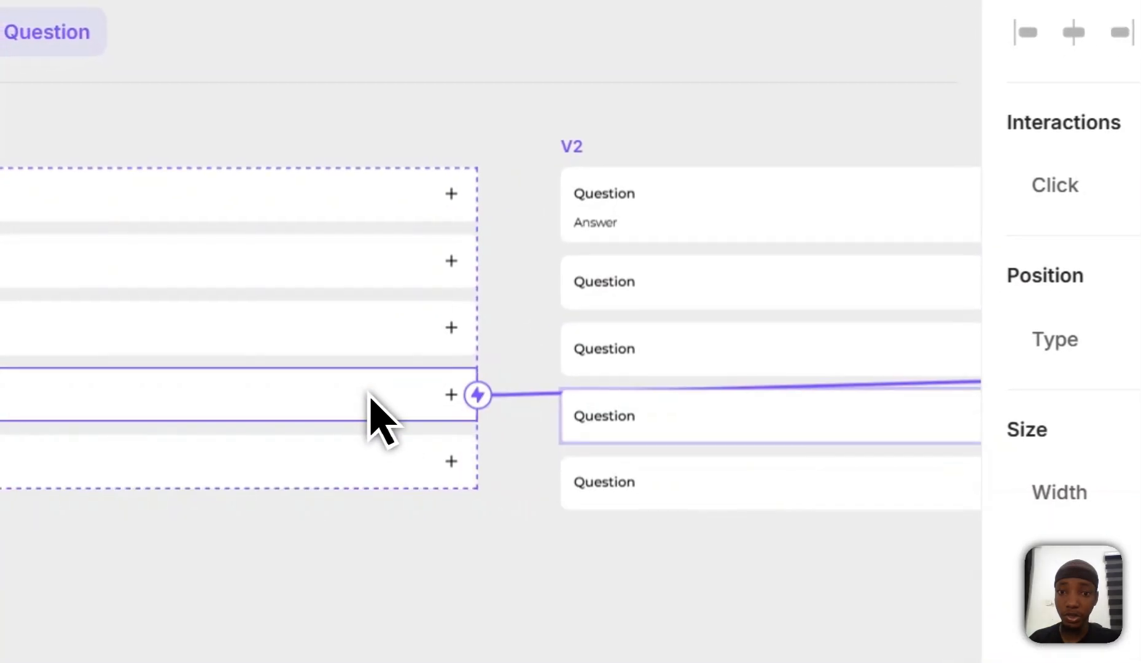
- Change the click interaction of the expanded first row in V2 to target variant V1
{"action": "scroll", "coordinate": [483, 122], "scroll_direction": "right", "scroll_amount": 5}
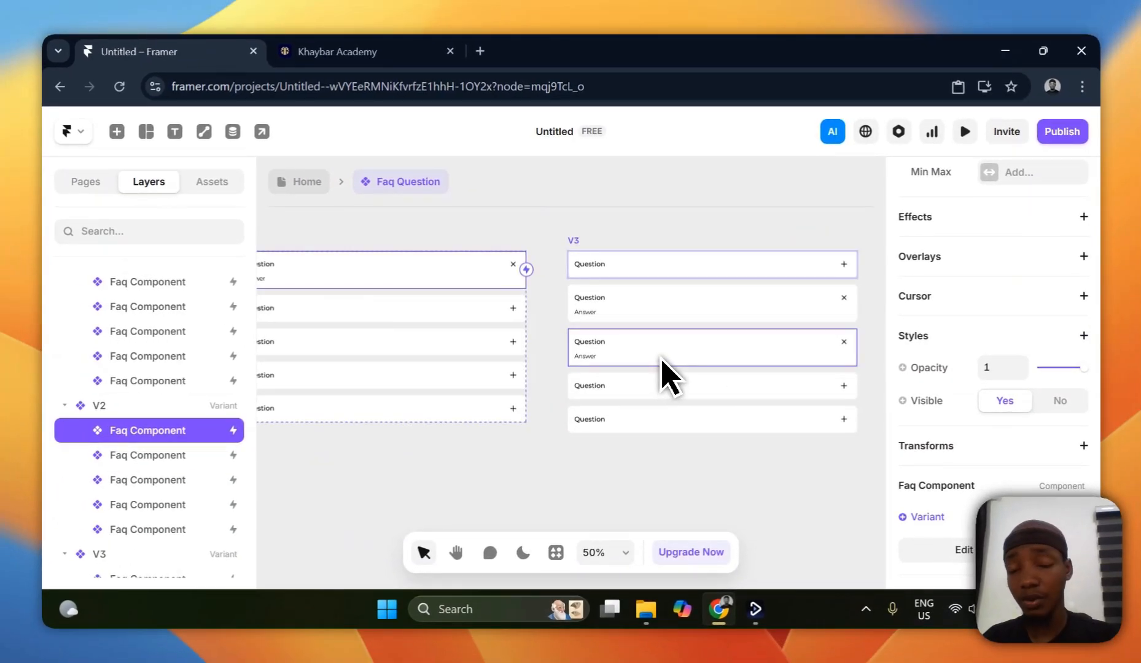
{"action": "scroll", "coordinate": [568, 252], "scroll_direction": "down", "scroll_amount": 3}
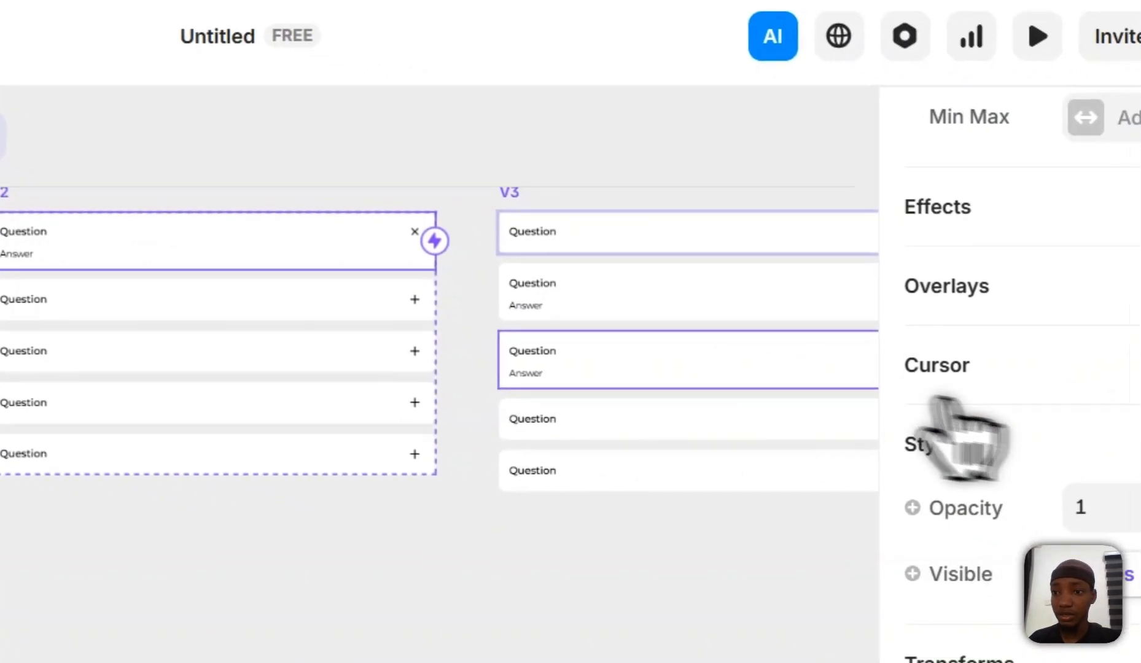
{"action": "scroll", "coordinate": [970, 283], "scroll_direction": "up", "scroll_amount": 5}
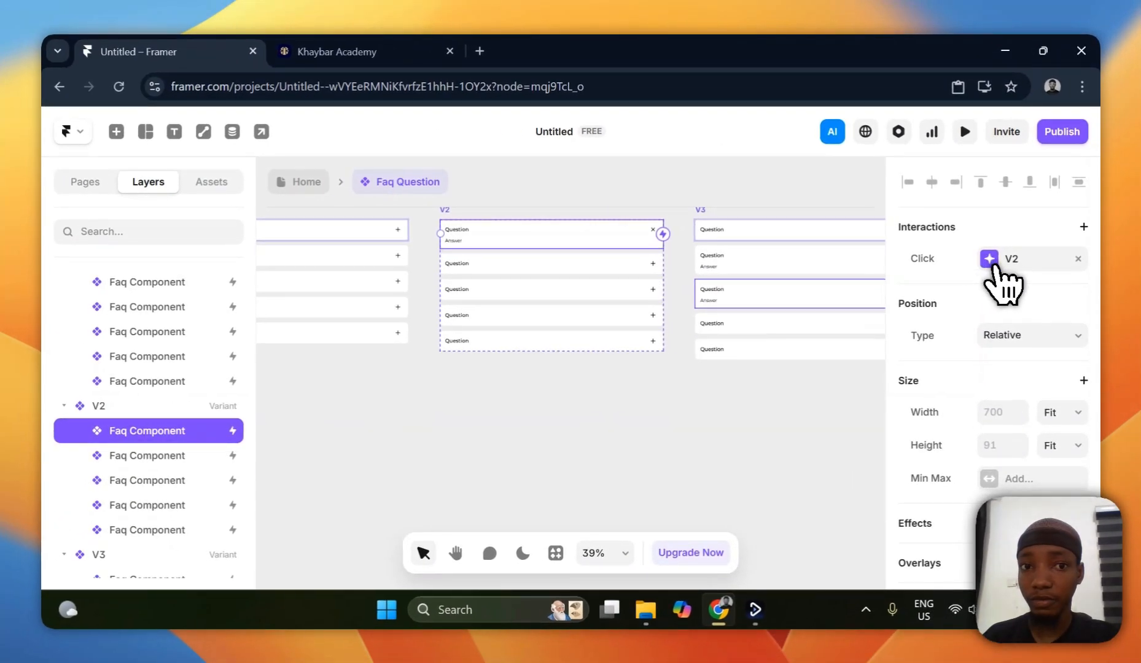
{"action": "left_click", "coordinate": [986, 263]}
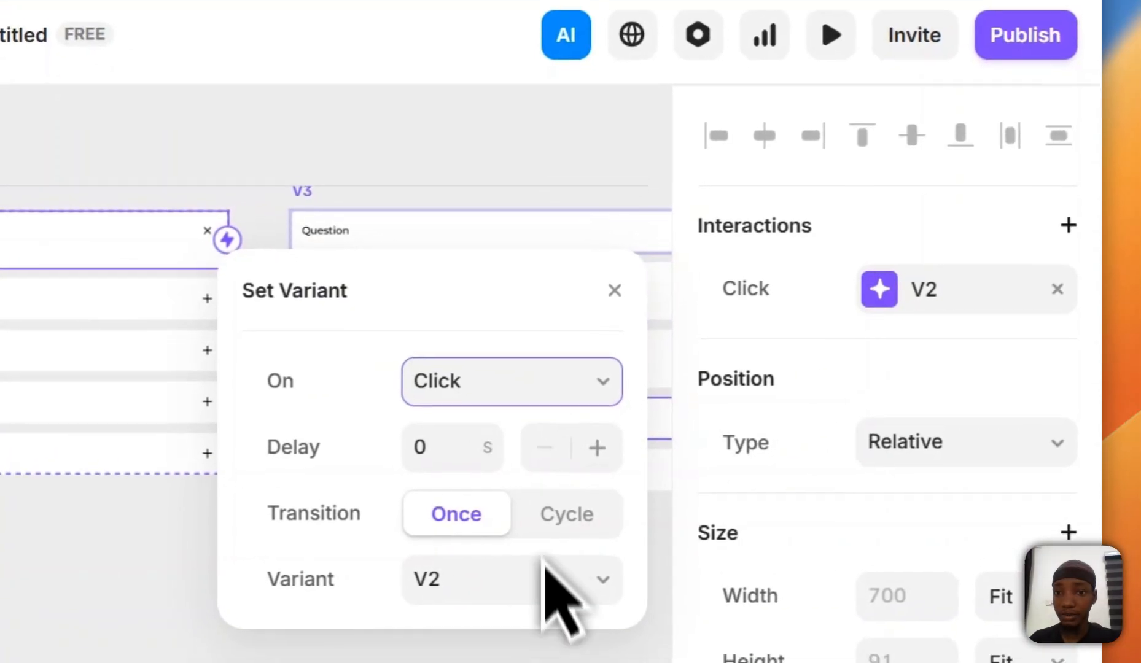
{"action": "left_click", "coordinate": [540, 598]}
{"action": "left_click", "coordinate": [534, 634]}
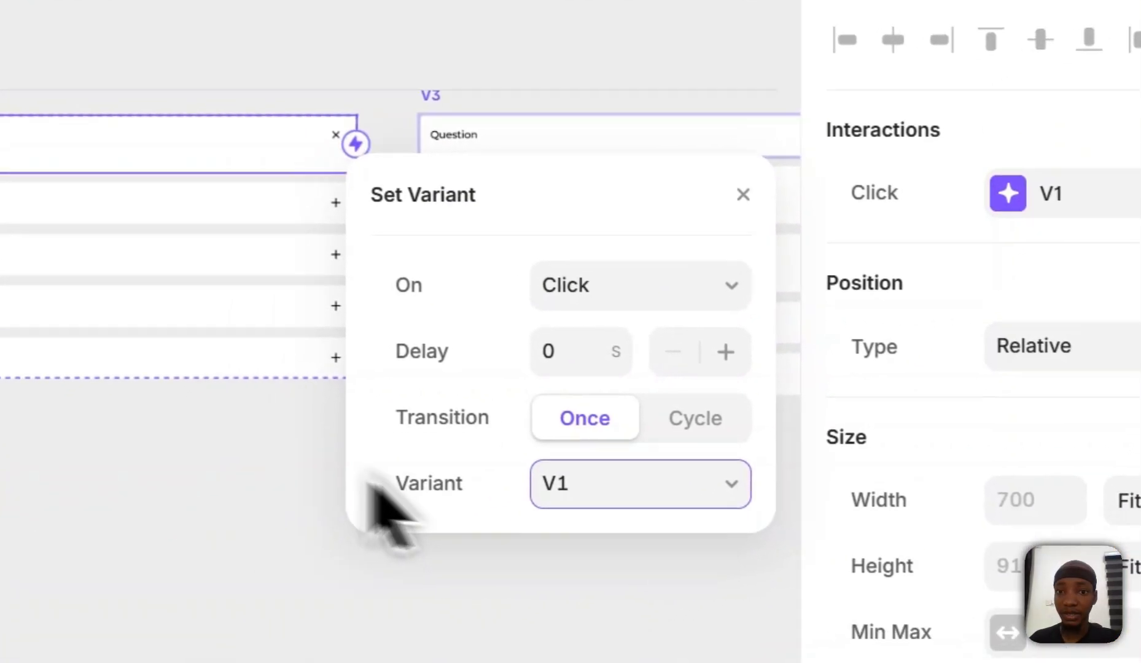
- Change the click interaction of the expanded second row in V3 to target variant V1
{"action": "left_click", "coordinate": [195, 423]}
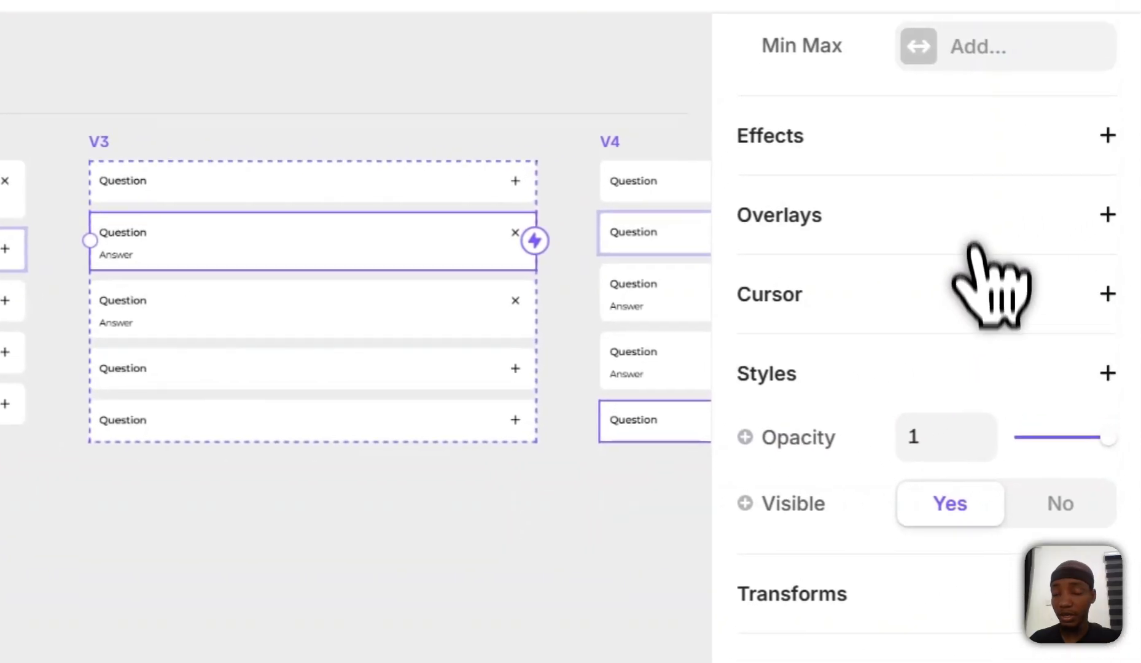
{"action": "scroll", "coordinate": [975, 249], "scroll_direction": "up", "scroll_amount": 5}
{"action": "left_click", "coordinate": [919, 276]}
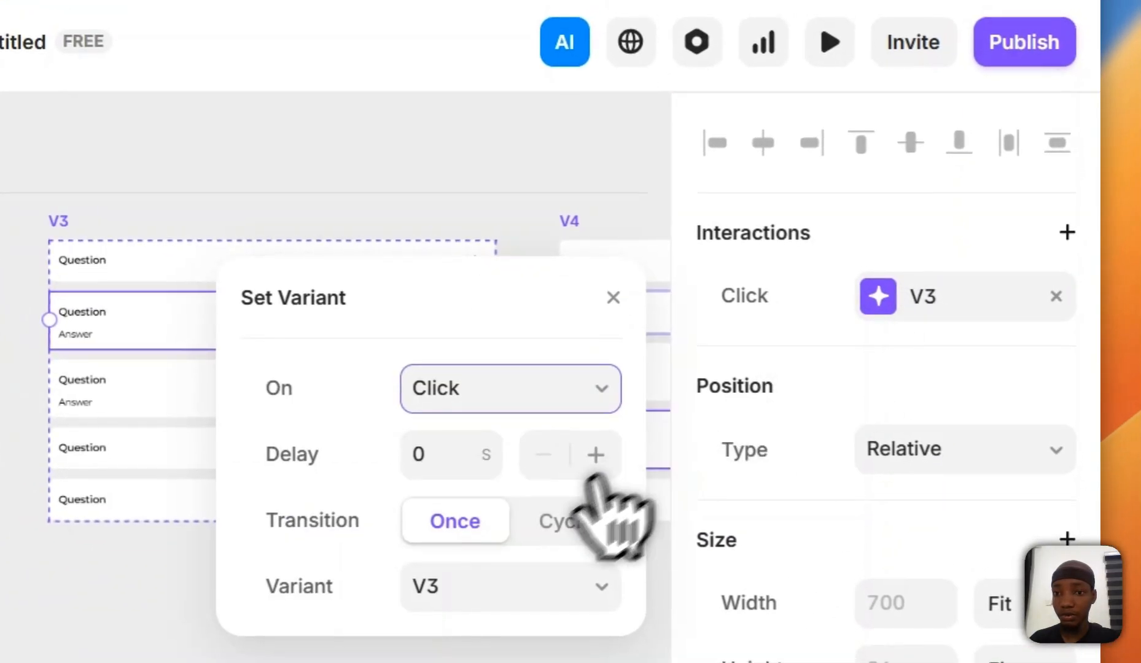
{"action": "left_click", "coordinate": [504, 586]}
{"action": "left_click", "coordinate": [473, 635]}
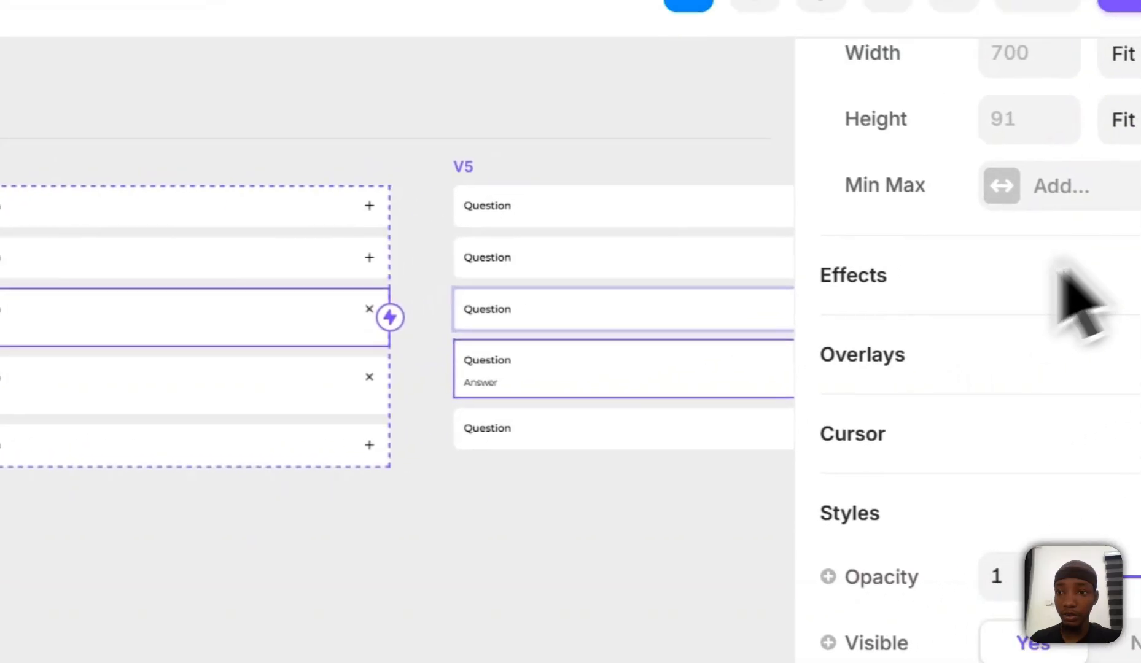
- Change the click interaction of the expanded third row in V4 to target variant V1
{"action": "scroll", "coordinate": [1078, 301], "scroll_direction": "up", "scroll_amount": 3}
{"action": "left_click", "coordinate": [928, 384]}
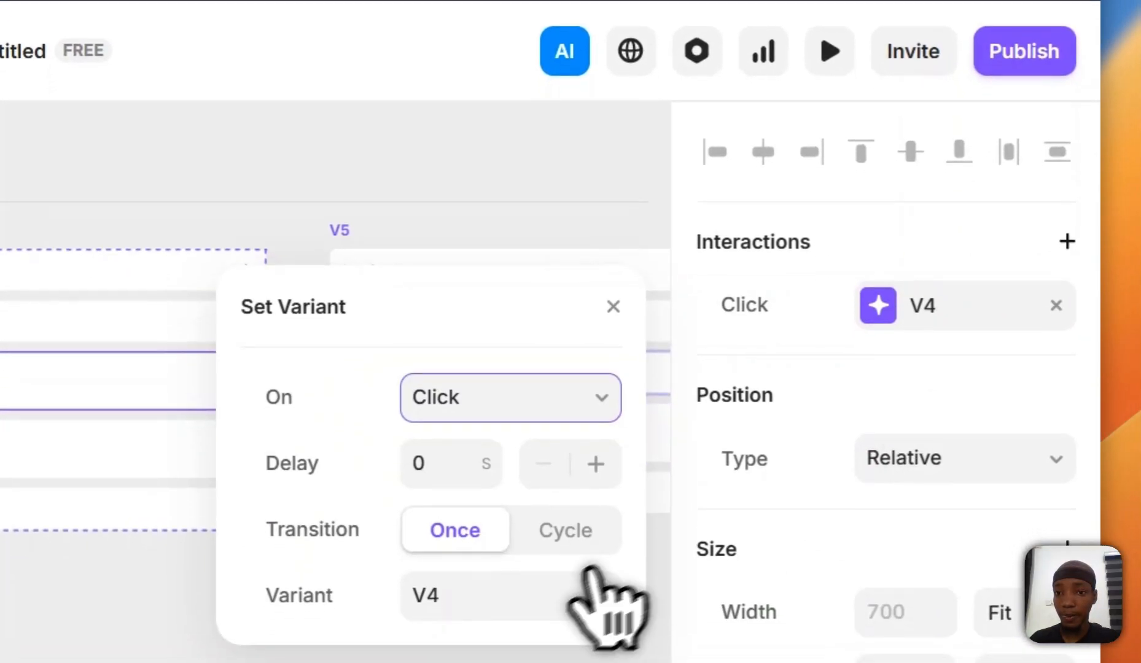
{"action": "left_click", "coordinate": [588, 577]}
{"action": "left_click", "coordinate": [516, 651]}
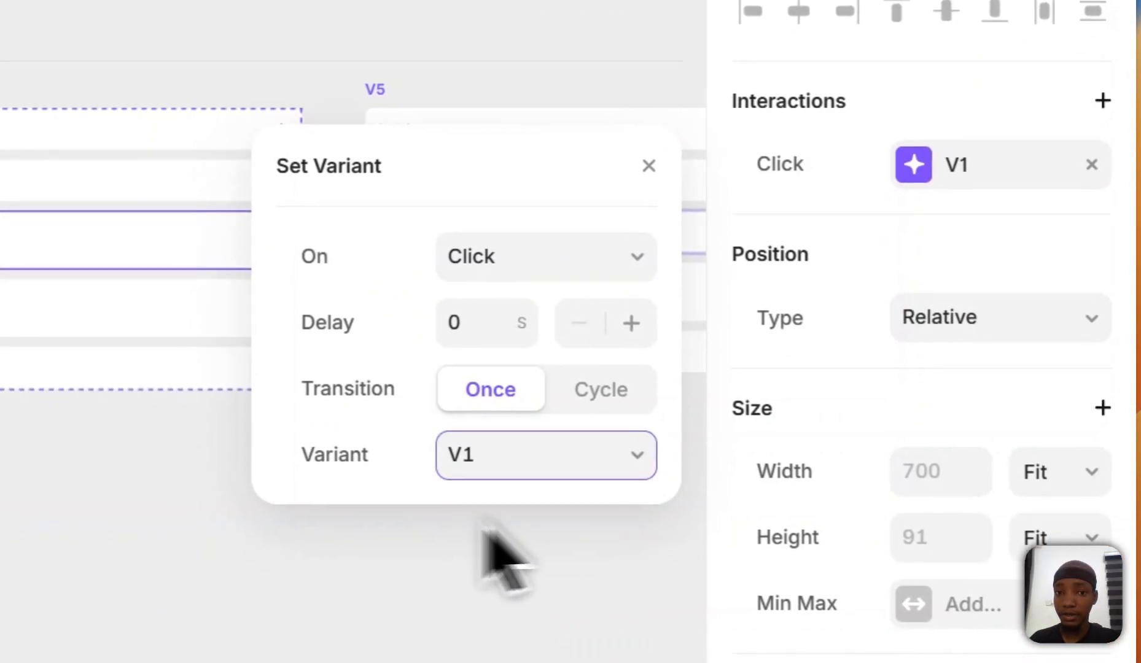
{"action": "left_click", "coordinate": [487, 533]}
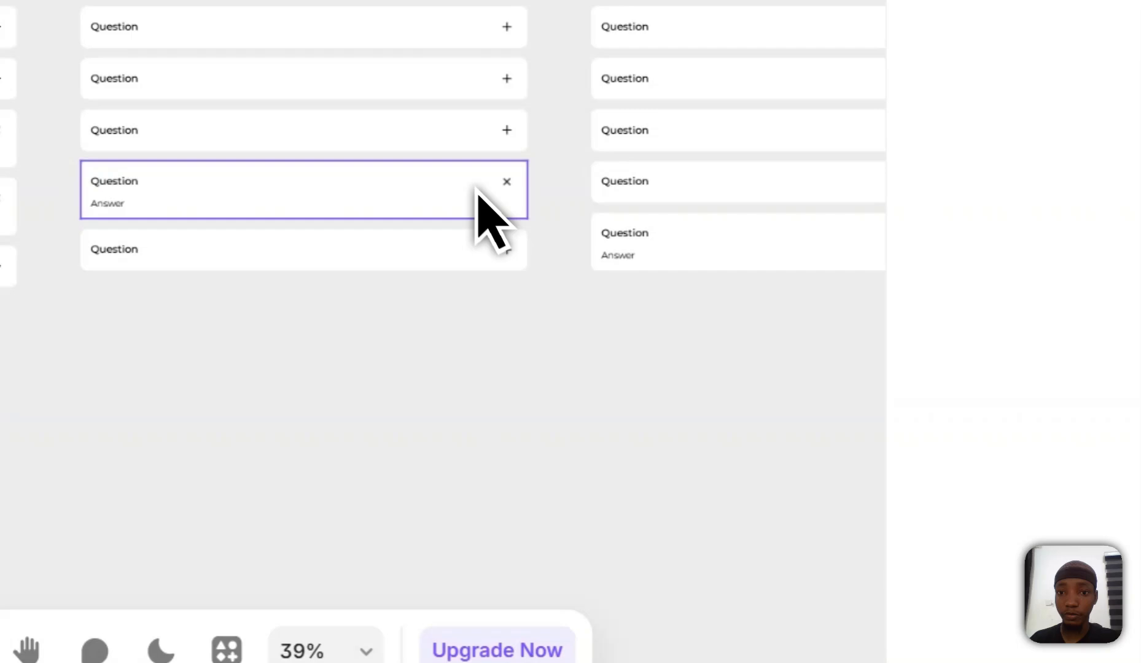
- Change the click interaction of the expanded fourth row in V5 to target variant V1
{"action": "left_click", "coordinate": [478, 193]}
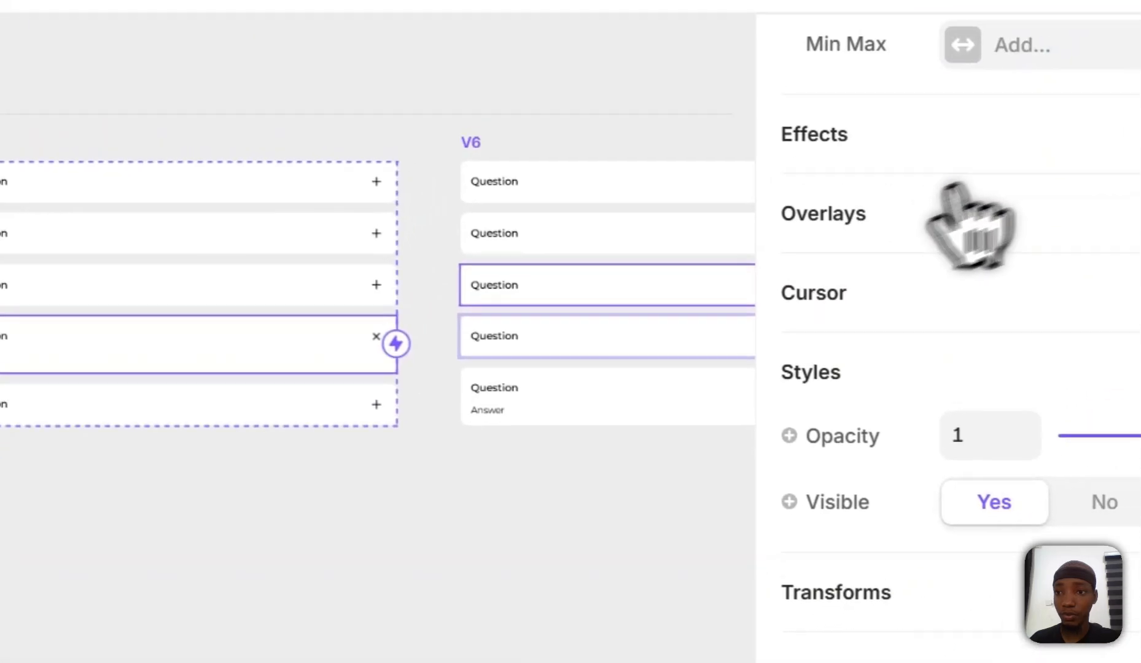
{"action": "scroll", "coordinate": [955, 191], "scroll_direction": "up", "scroll_amount": 5}
{"action": "left_click", "coordinate": [963, 342]}
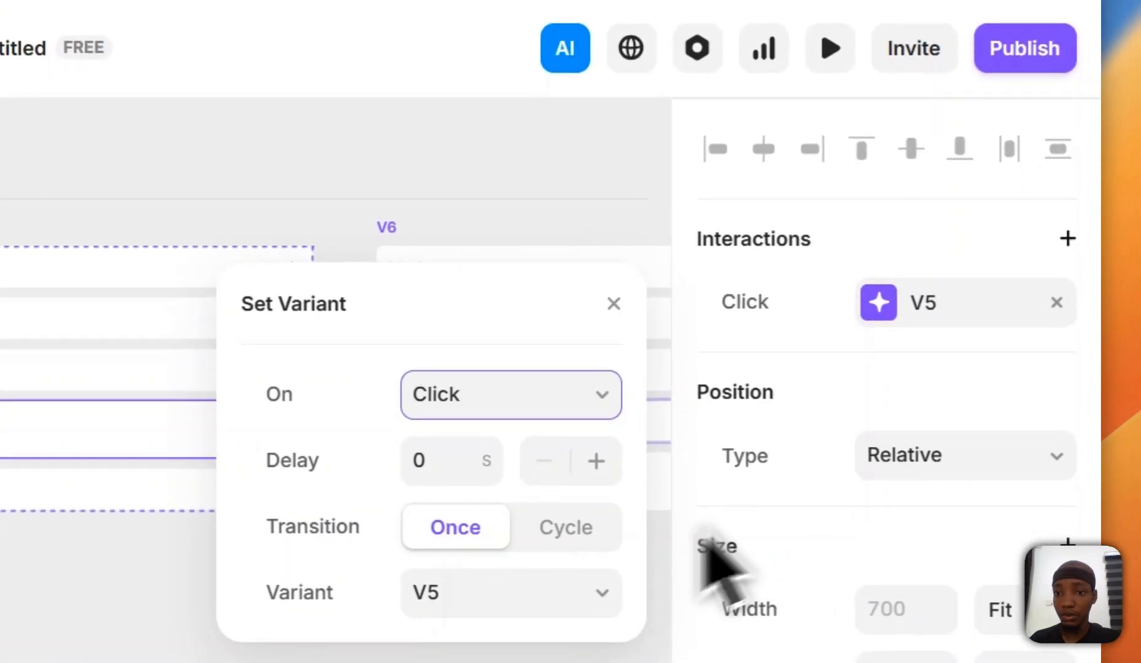
{"action": "left_click", "coordinate": [582, 593]}
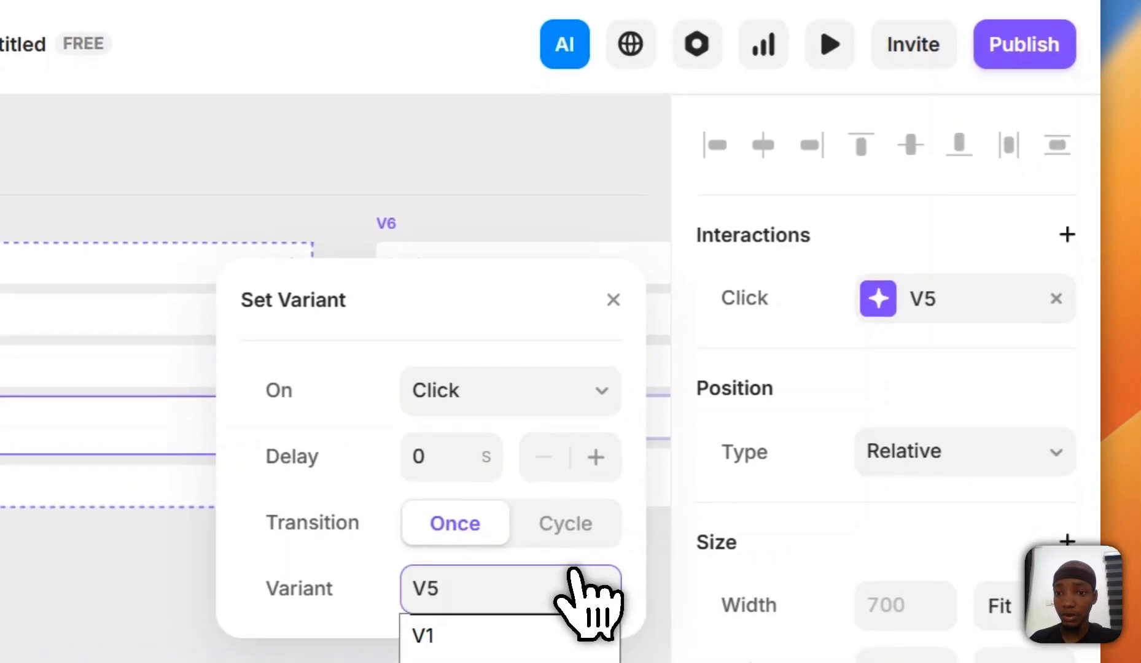
{"action": "left_click", "coordinate": [577, 650]}
{"action": "left_click", "coordinate": [516, 608]}
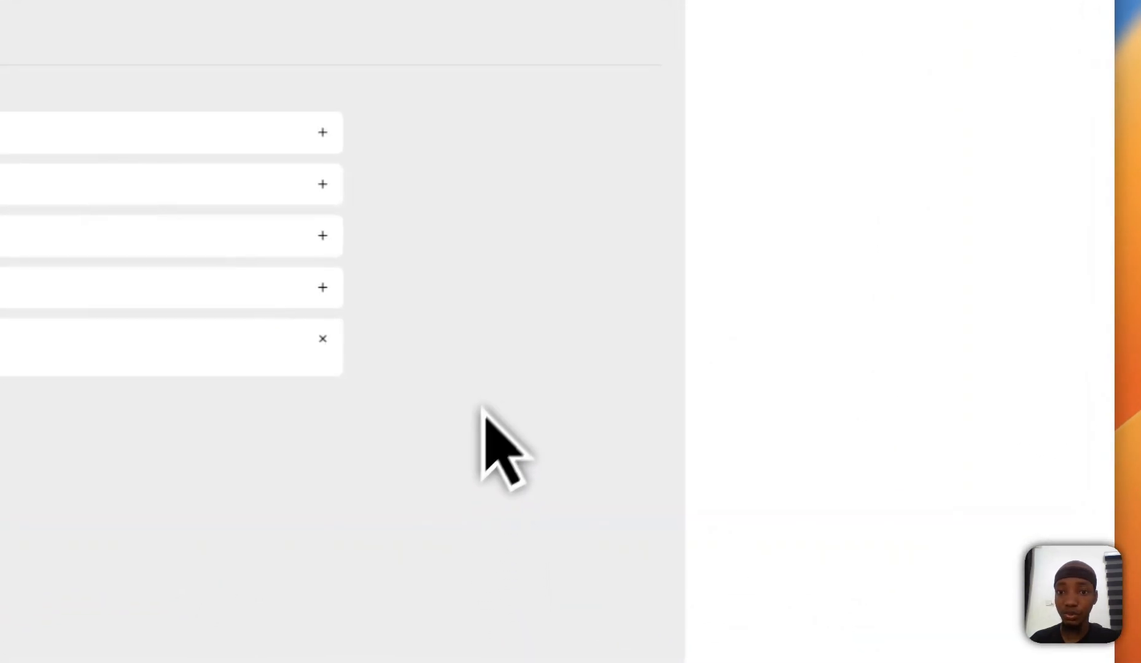
- Change the click interaction of the expanded fifth row in V6 to target variant V1
{"action": "left_click", "coordinate": [249, 366]}
{"action": "scroll", "coordinate": [996, 144], "scroll_direction": "up", "scroll_amount": 5}
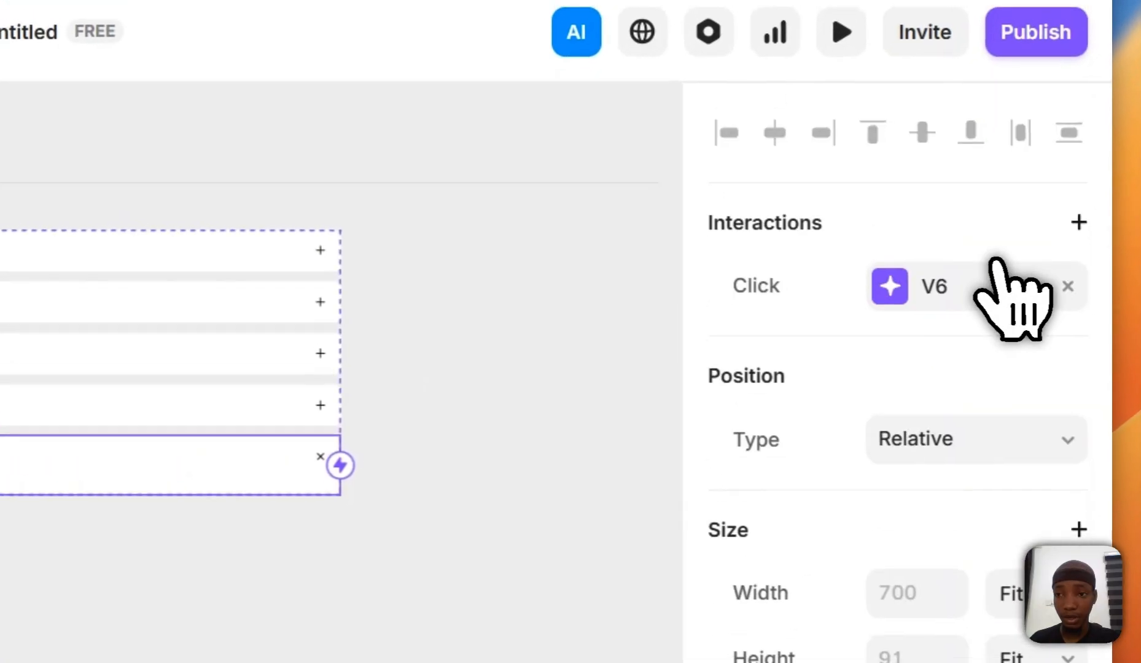
{"action": "left_click", "coordinate": [958, 287]}
{"action": "left_click", "coordinate": [529, 580]}
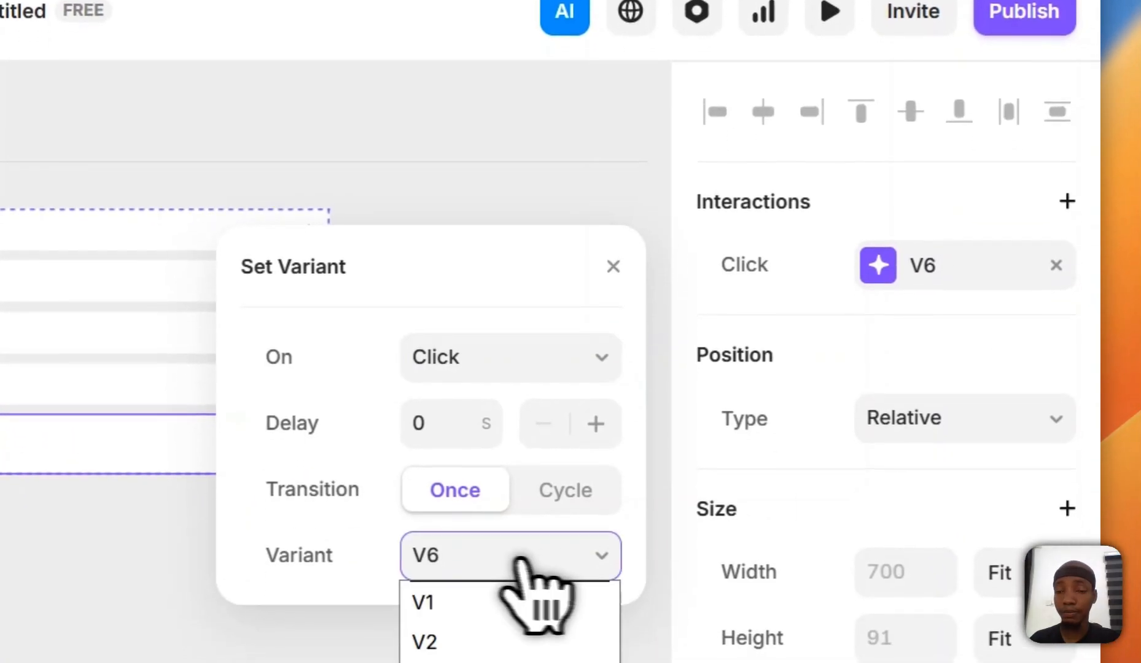
{"action": "left_click", "coordinate": [466, 600]}
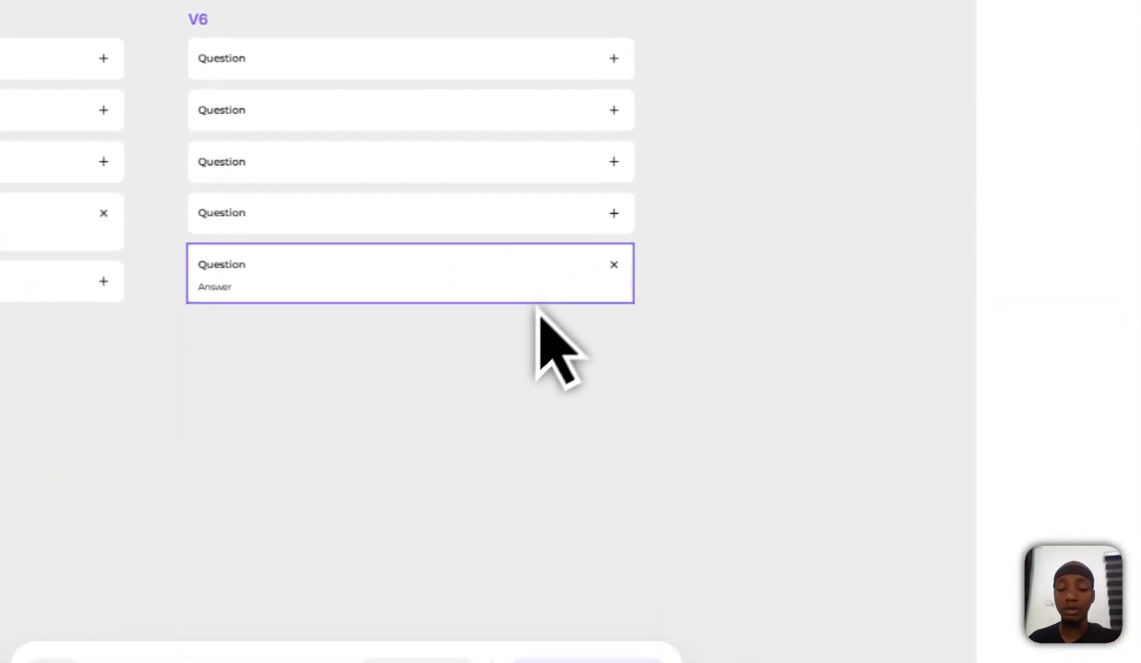
- Check the click interaction targets of the individual question rows in variants V2 and V3
{"action": "scroll", "coordinate": [538, 303], "scroll_direction": "down", "scroll_amount": 5}
{"action": "scroll", "coordinate": [545, 293], "scroll_direction": "left", "scroll_amount": 5}
{"action": "scroll", "coordinate": [545, 293], "scroll_direction": "up", "scroll_amount": 3}
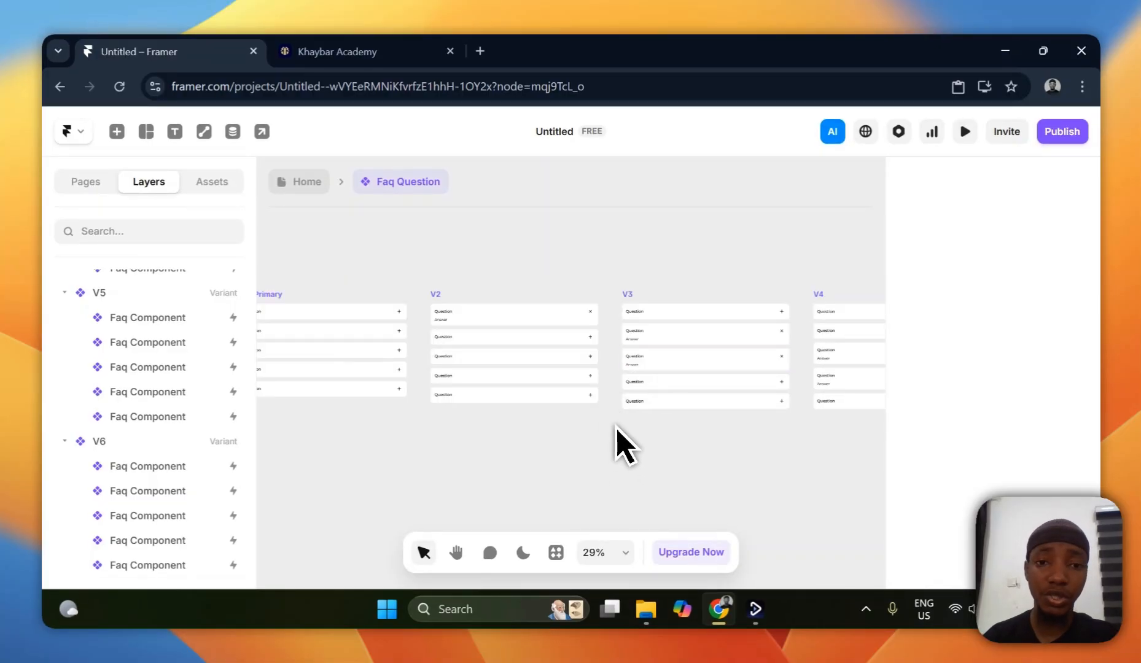
{"action": "scroll", "coordinate": [622, 442], "scroll_direction": "up", "scroll_amount": 2}
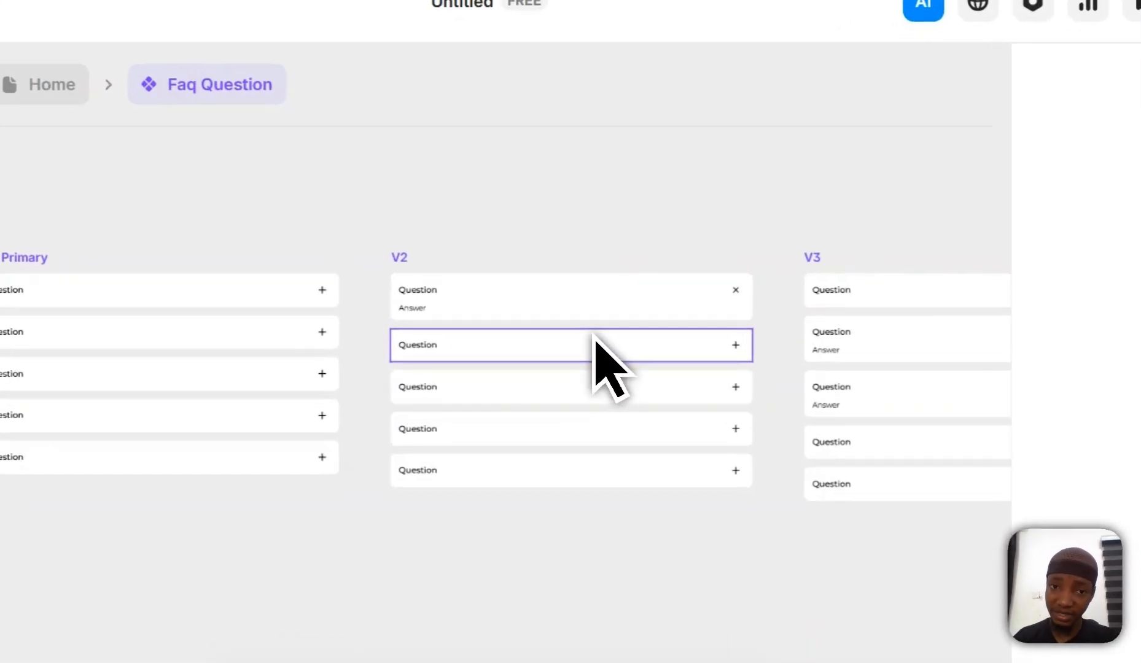
{"action": "left_click", "coordinate": [634, 337]}
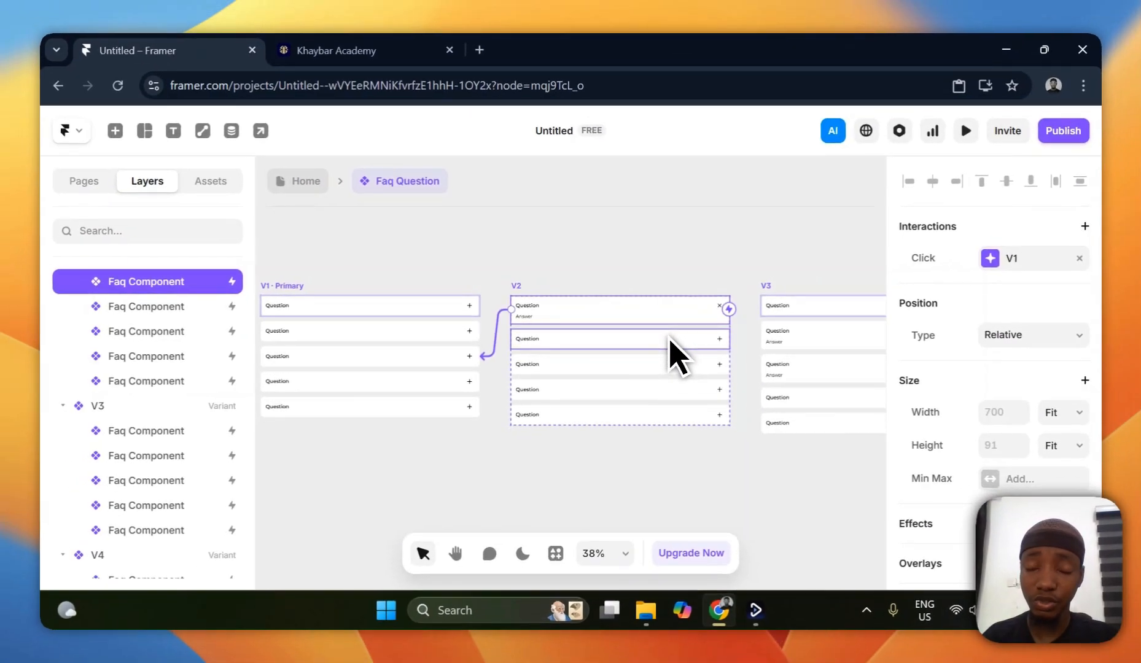
{"action": "left_click", "coordinate": [671, 342]}
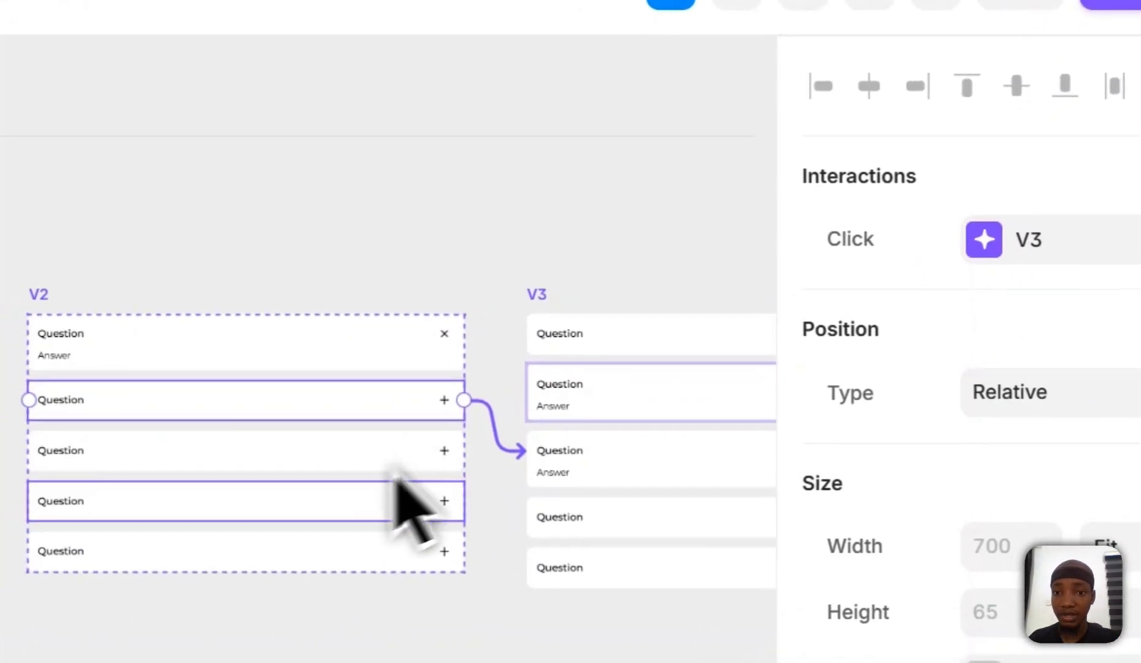
{"action": "left_click", "coordinate": [258, 516]}
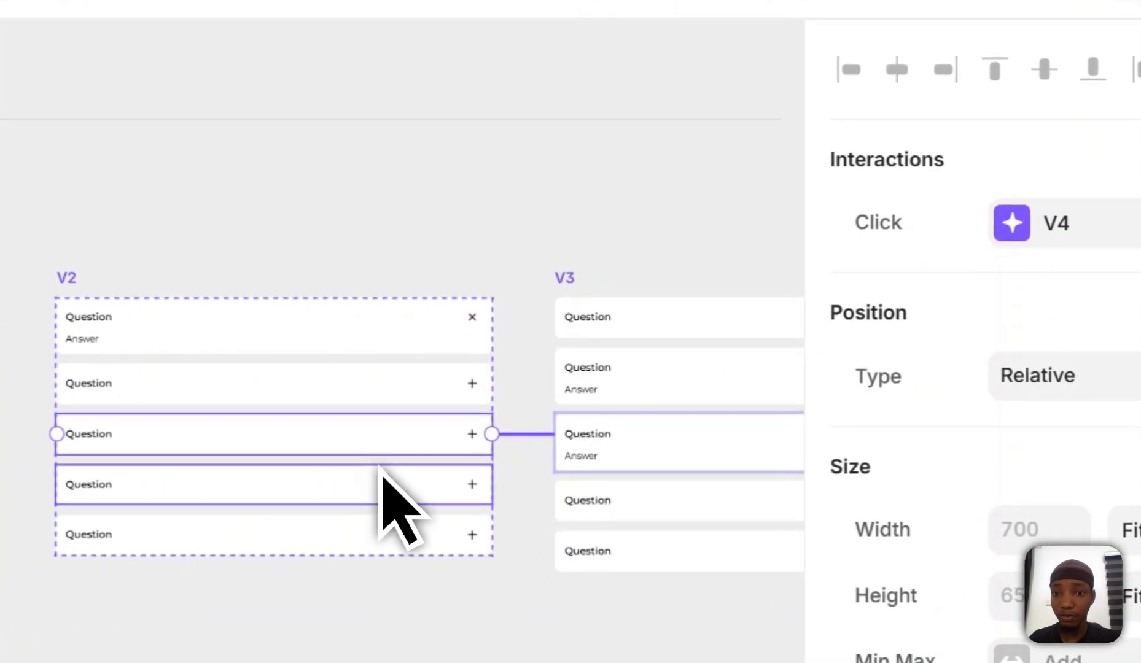
{"action": "left_click", "coordinate": [381, 479]}
{"action": "left_click", "coordinate": [384, 530]}
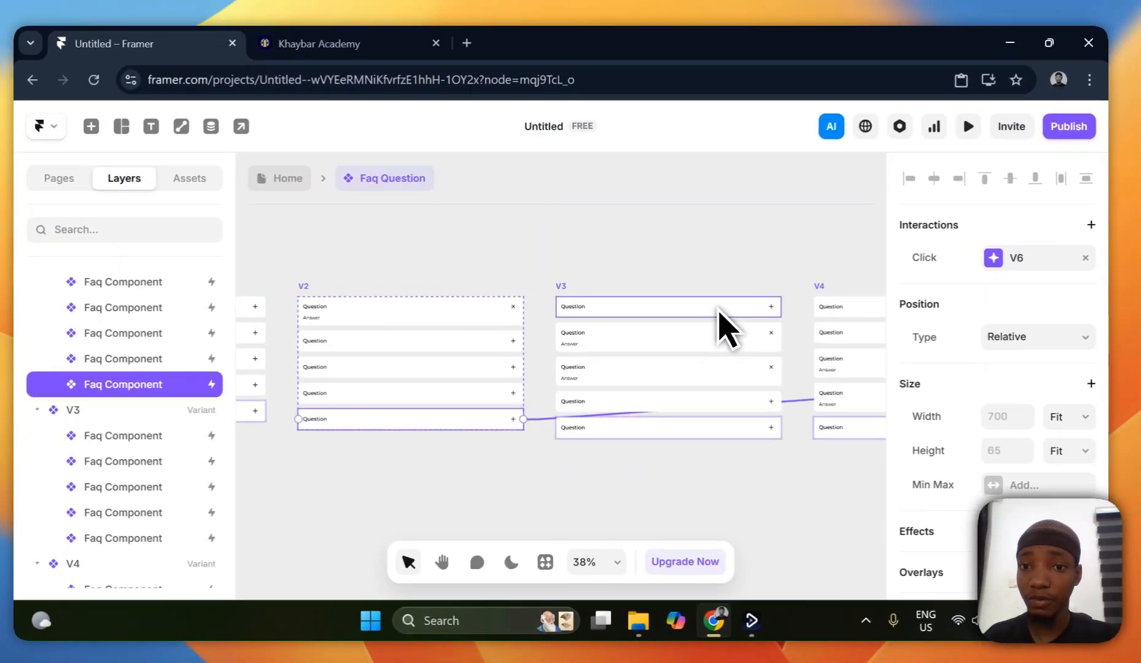
{"action": "left_click", "coordinate": [722, 312]}
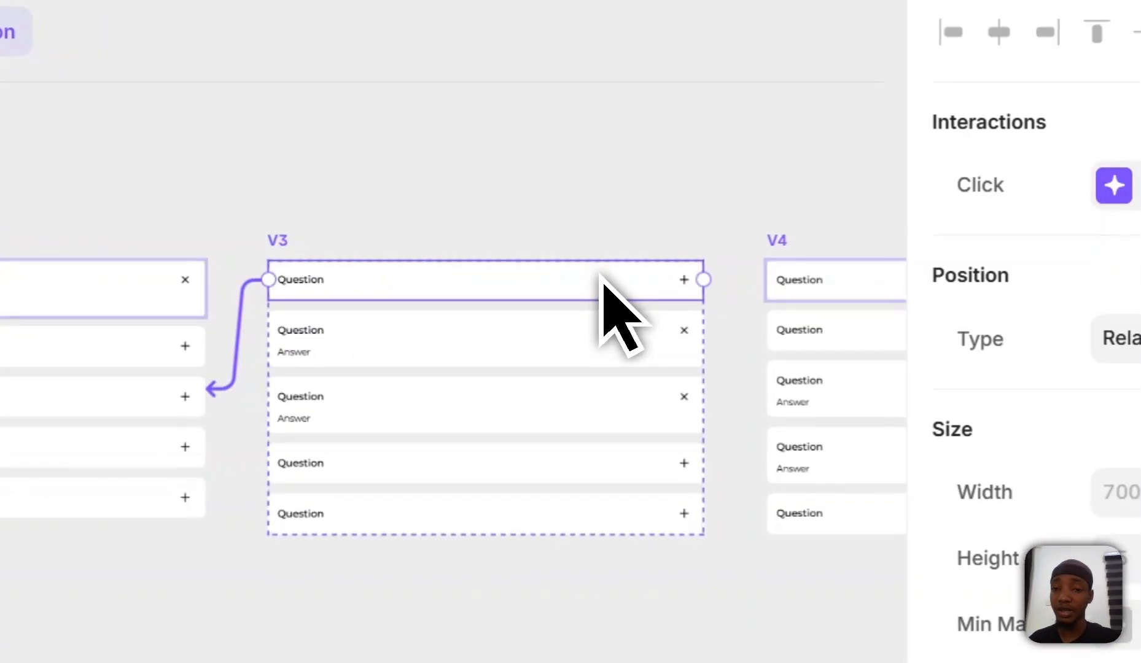
{"action": "left_click", "coordinate": [639, 495]}
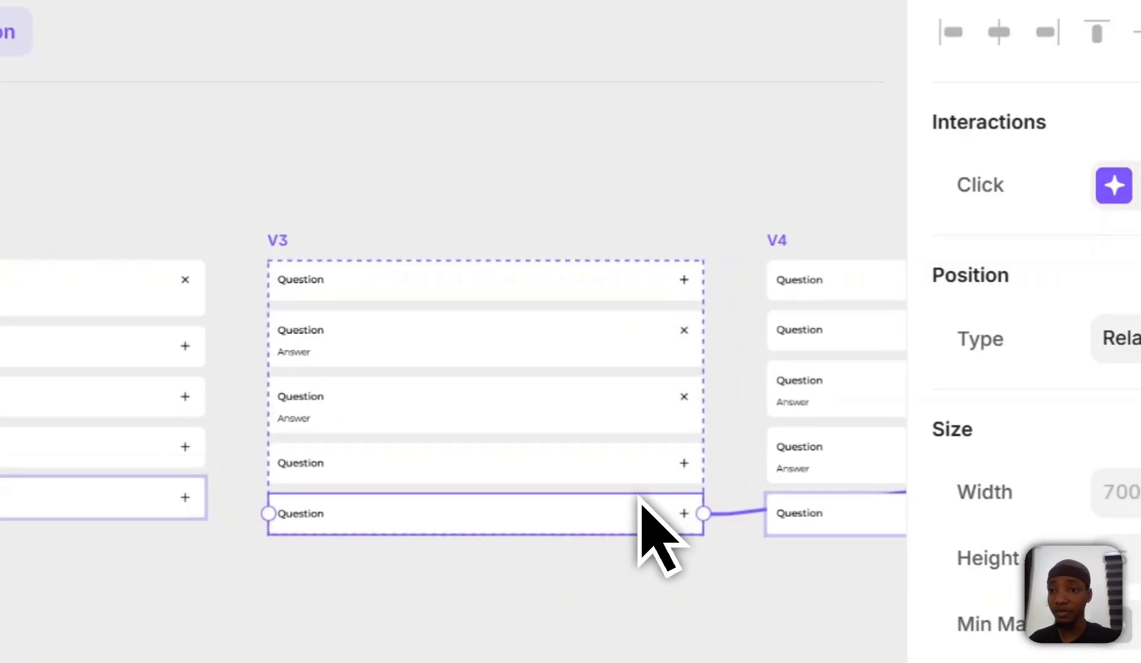
{"action": "left_click", "coordinate": [623, 467]}
{"action": "left_click", "coordinate": [602, 400]}
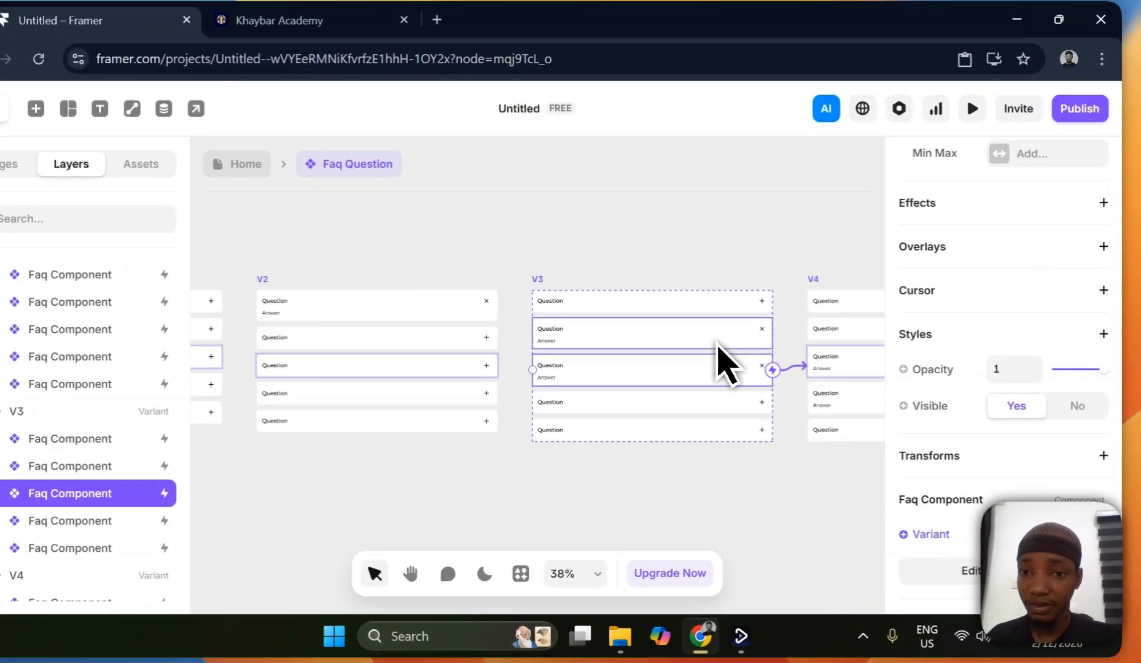
- Change the click interaction of the expanded second row in V3 to target variant V2
{"action": "left_click", "coordinate": [734, 344]}
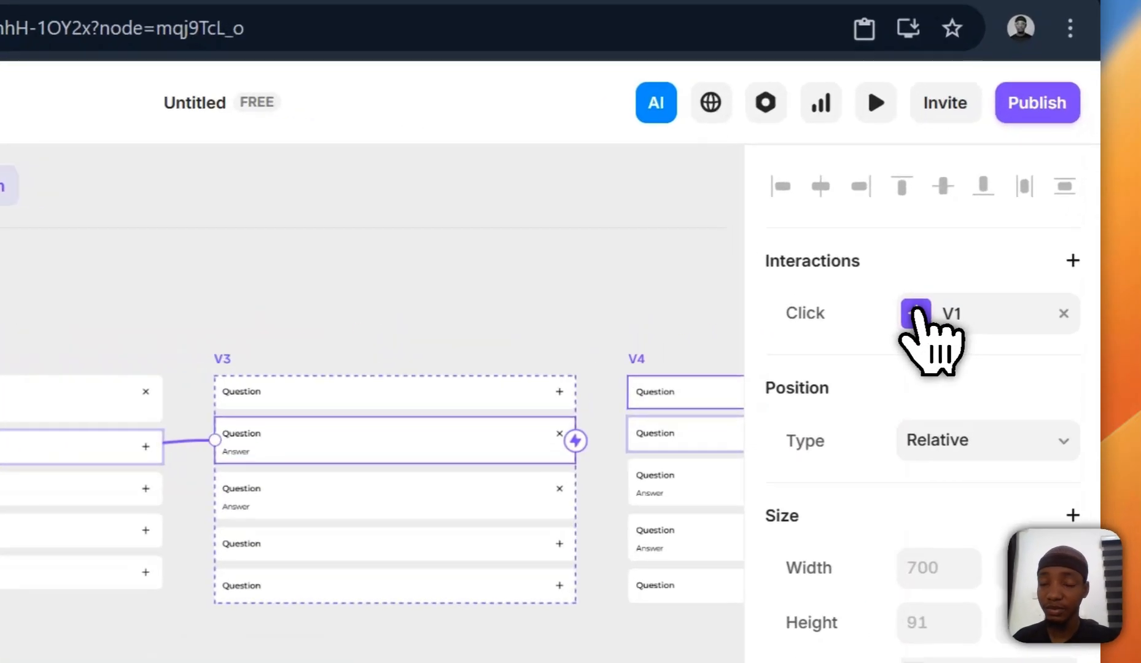
{"action": "left_click", "coordinate": [994, 261]}
{"action": "left_click", "coordinate": [566, 601]}
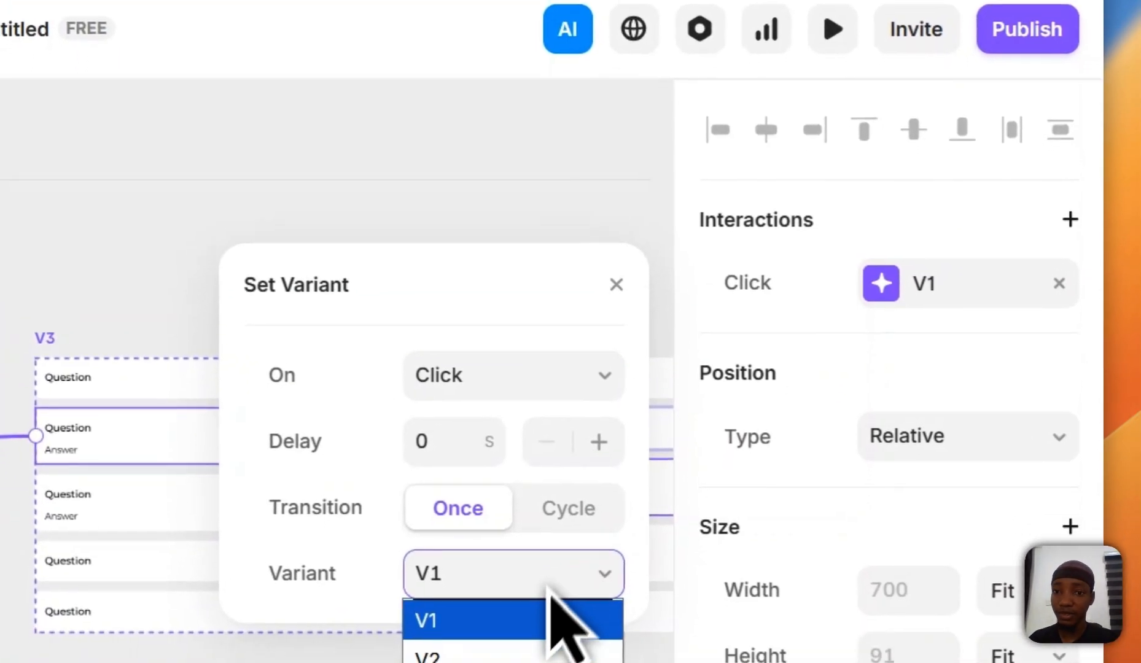
{"action": "left_click", "coordinate": [538, 575]}
- Switch the click target of the first row in V3 to V1 and return it to V2
{"action": "left_click", "coordinate": [148, 418]}
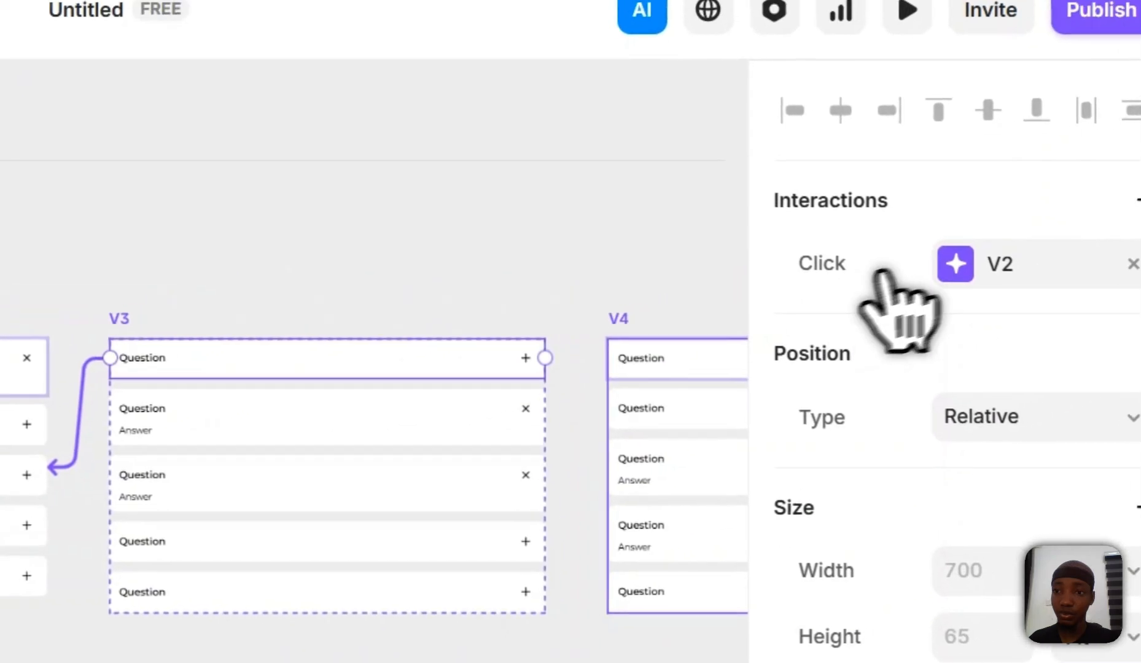
{"action": "left_click", "coordinate": [1093, 206]}
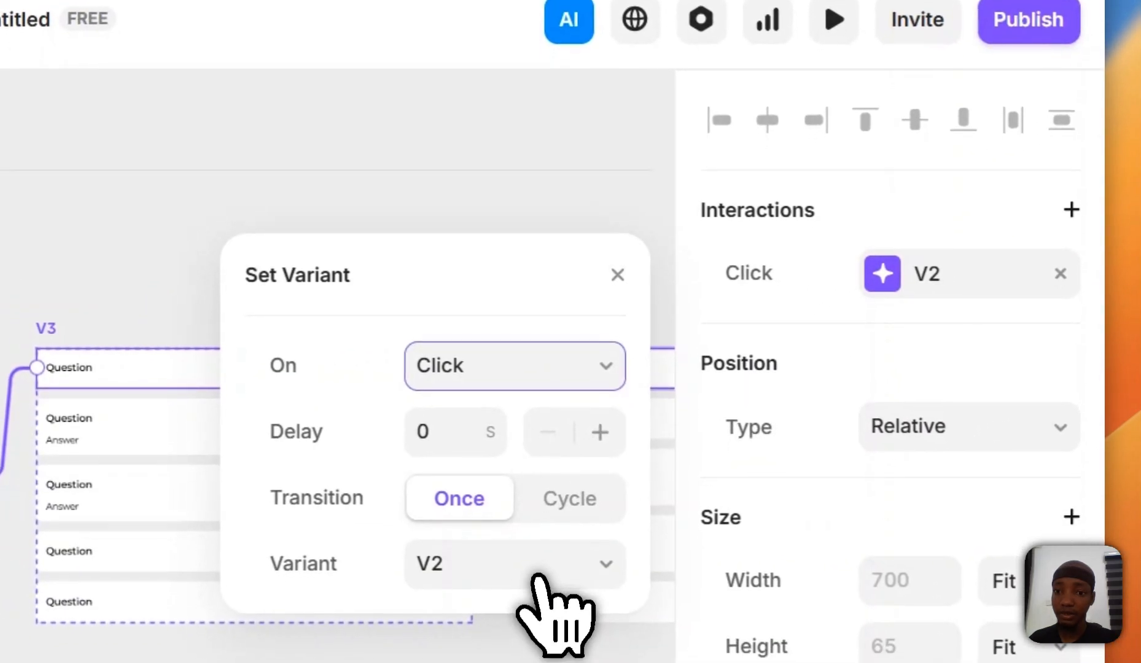
{"action": "left_click", "coordinate": [536, 586]}
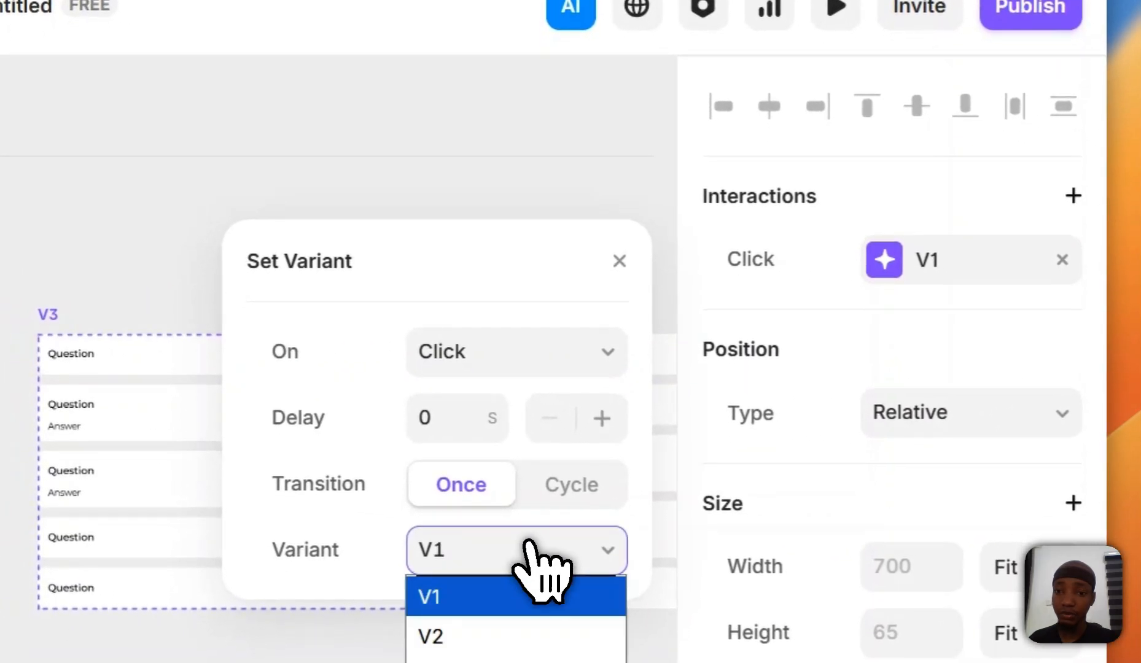
{"action": "left_click", "coordinate": [543, 630]}
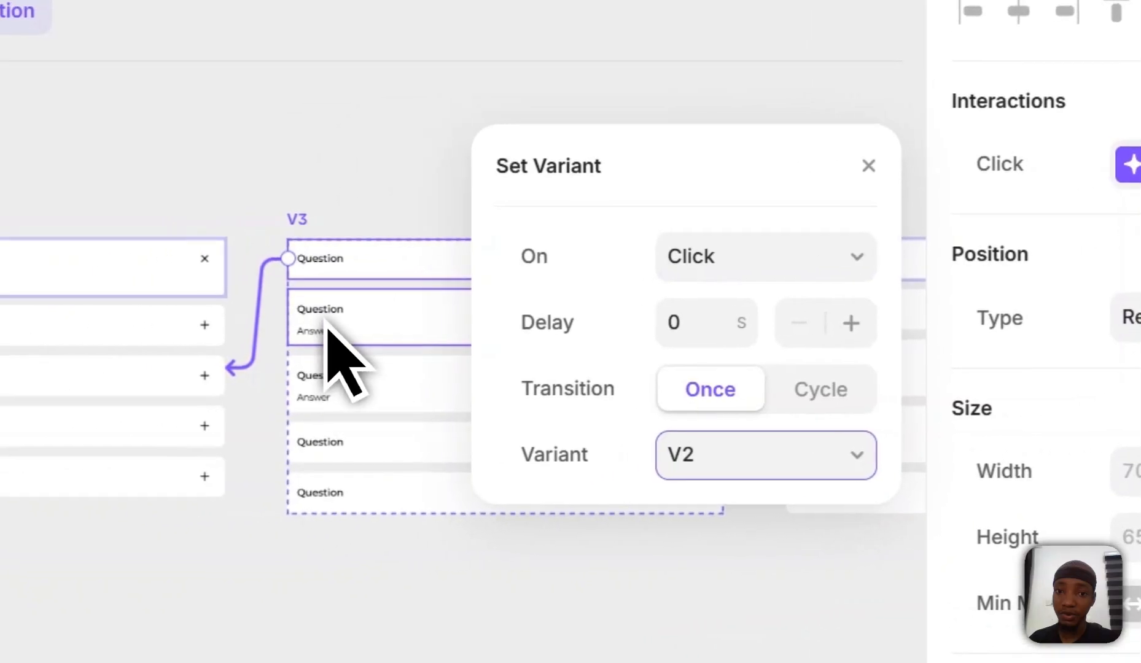
- Set the click interaction of the expanded second row in V3 back to target variant V1
{"action": "left_click", "coordinate": [328, 325]}
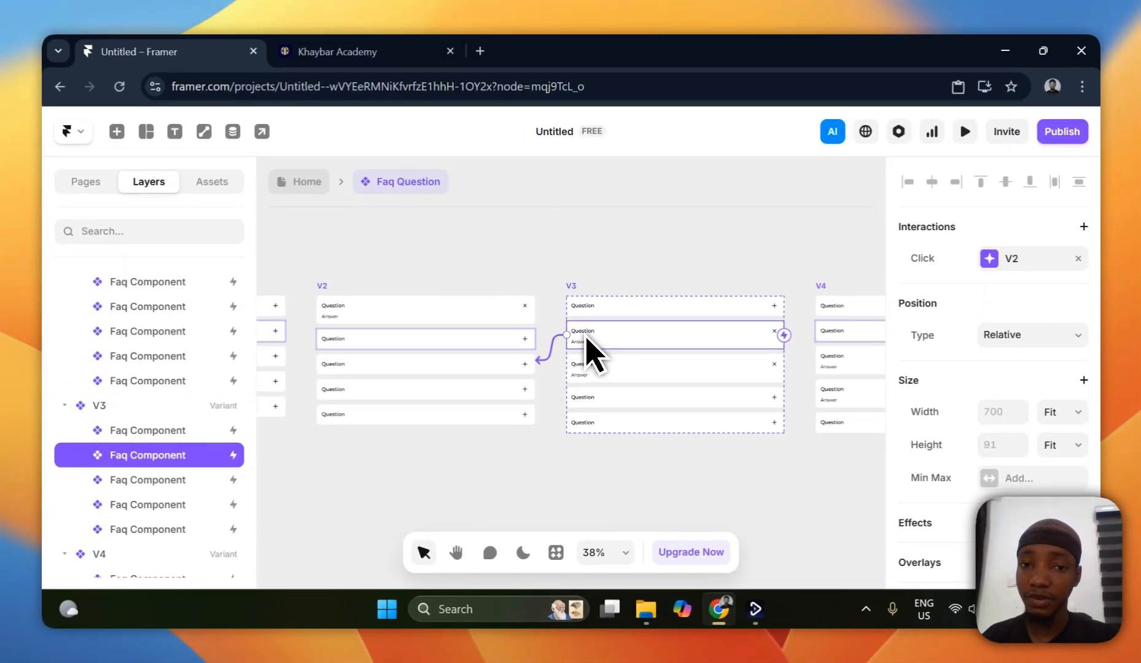
{"action": "left_click", "coordinate": [991, 257]}
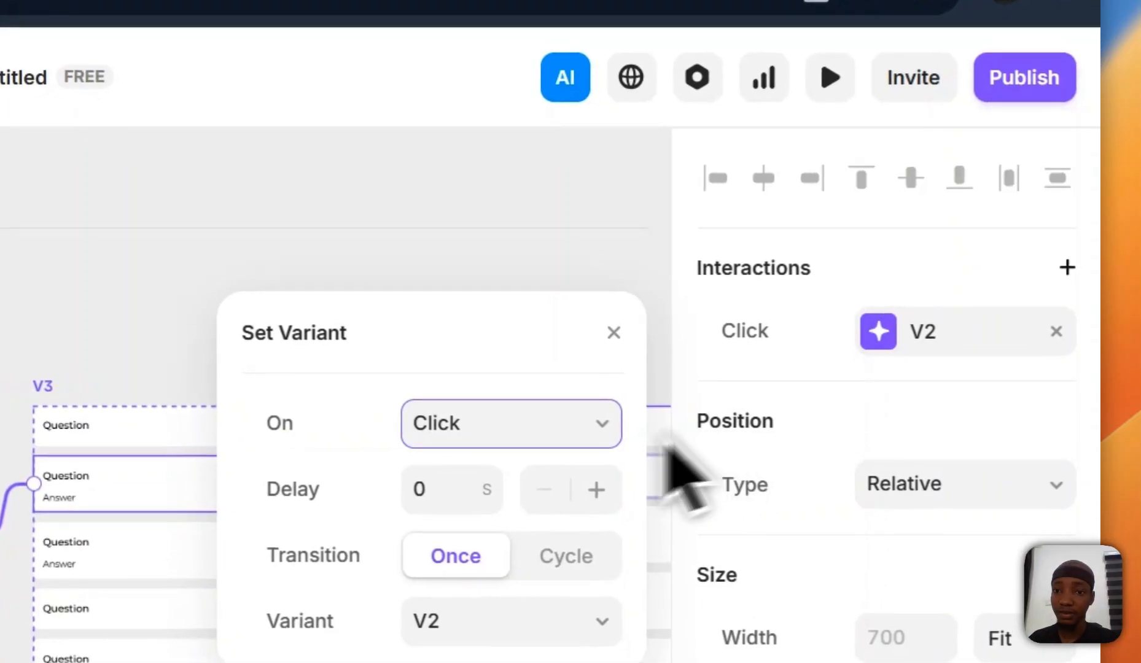
{"action": "left_click", "coordinate": [588, 619]}
{"action": "left_click", "coordinate": [586, 658]}
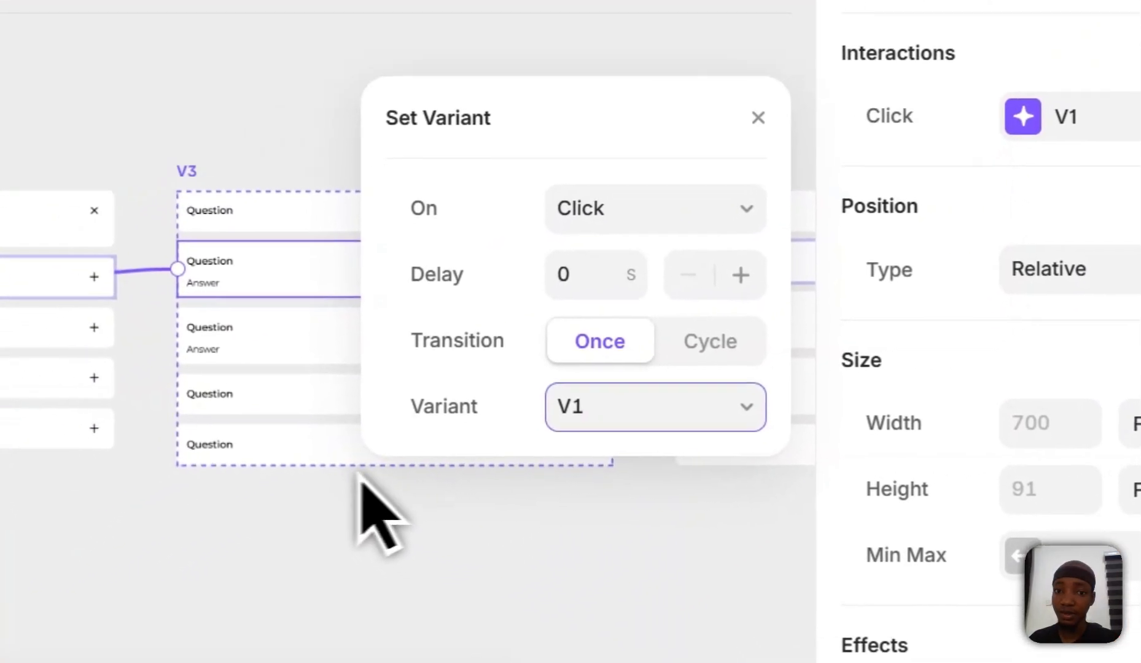
{"action": "left_click", "coordinate": [361, 483]}
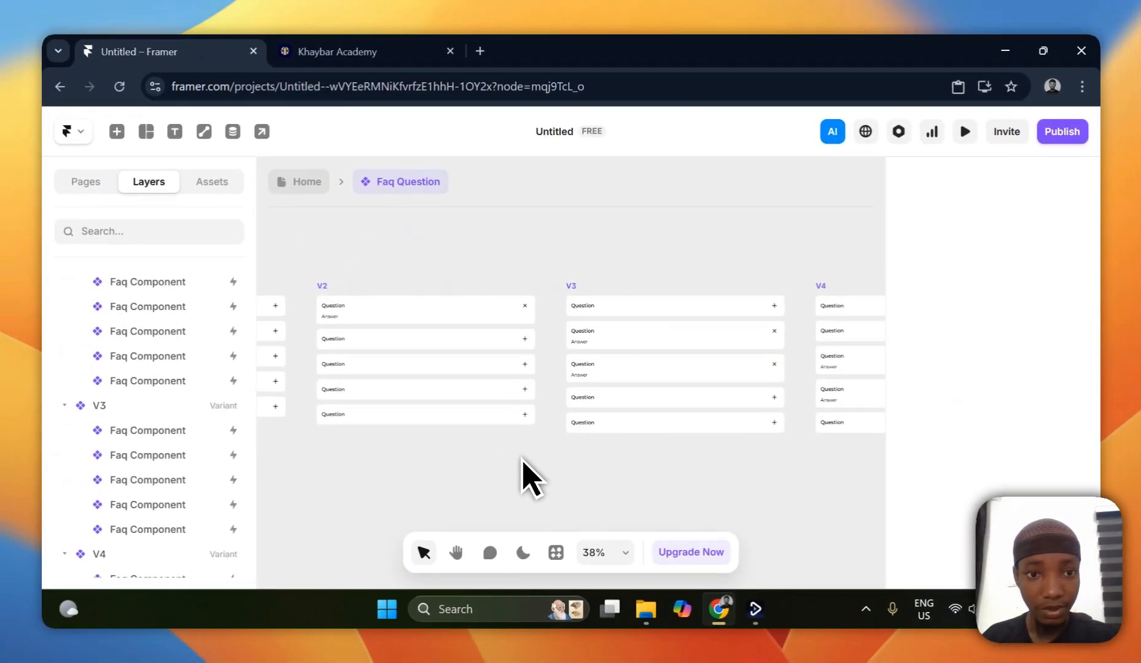
- Collapse the third row in V3 by setting its Faq Component variant to Question
{"action": "left_click", "coordinate": [611, 368]}
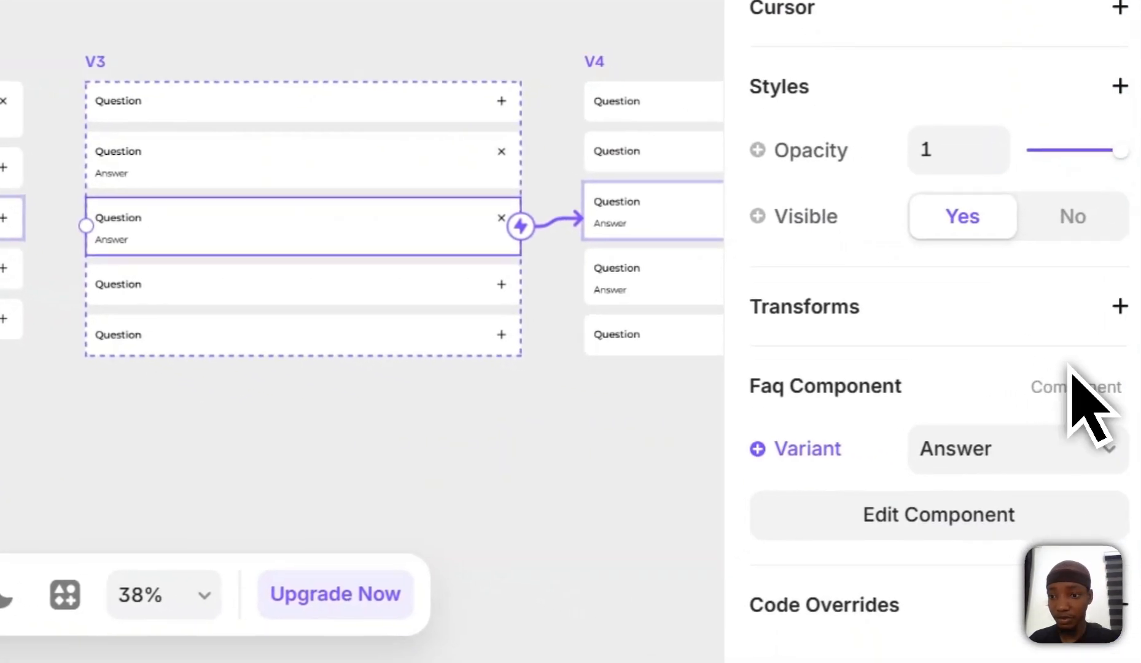
{"action": "left_click", "coordinate": [1017, 476]}
{"action": "left_click", "coordinate": [917, 488]}
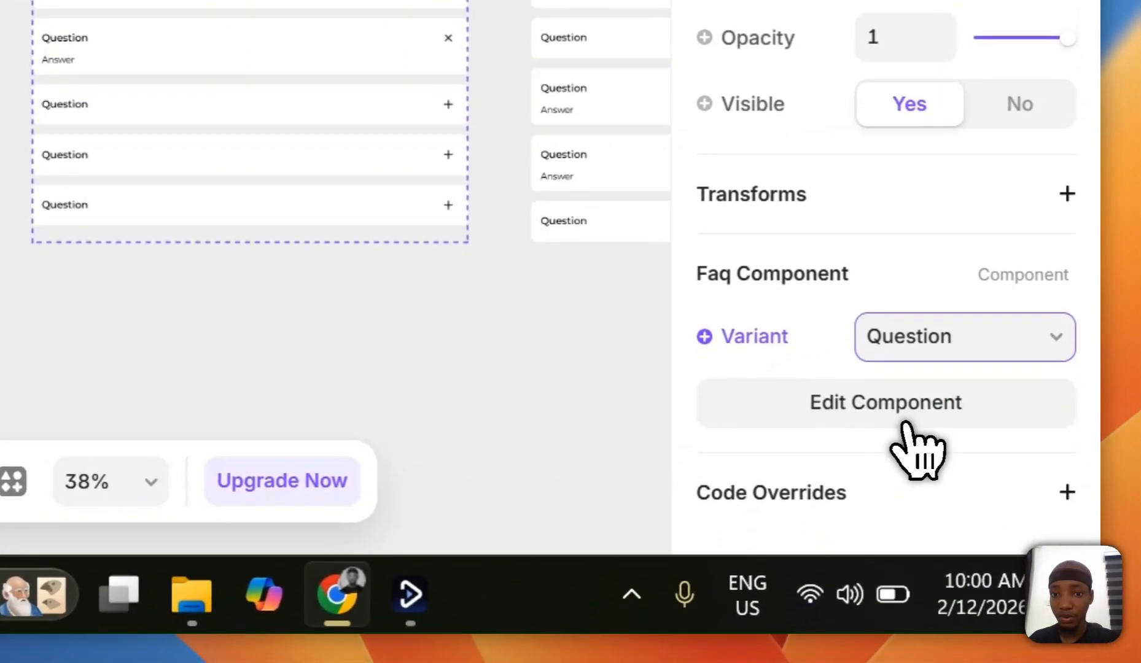
{"action": "left_click", "coordinate": [319, 424]}
- Review the click targets of the first two rows in V3 and change the third row's click target to V3
{"action": "left_click", "coordinate": [429, 132]}
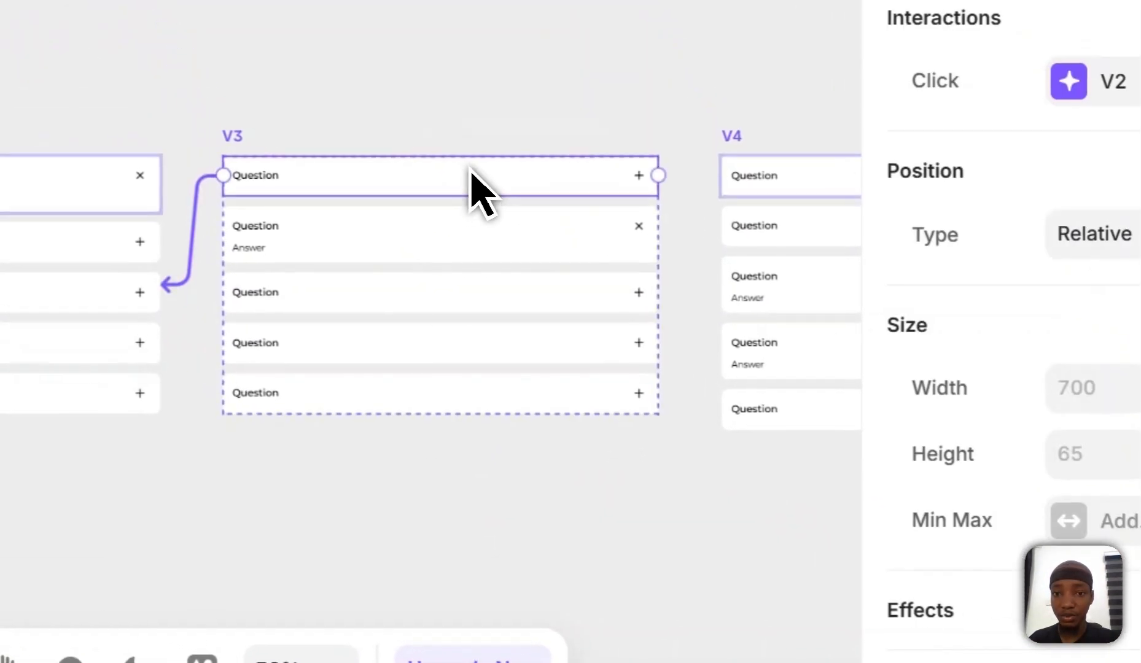
{"action": "left_click", "coordinate": [435, 206]}
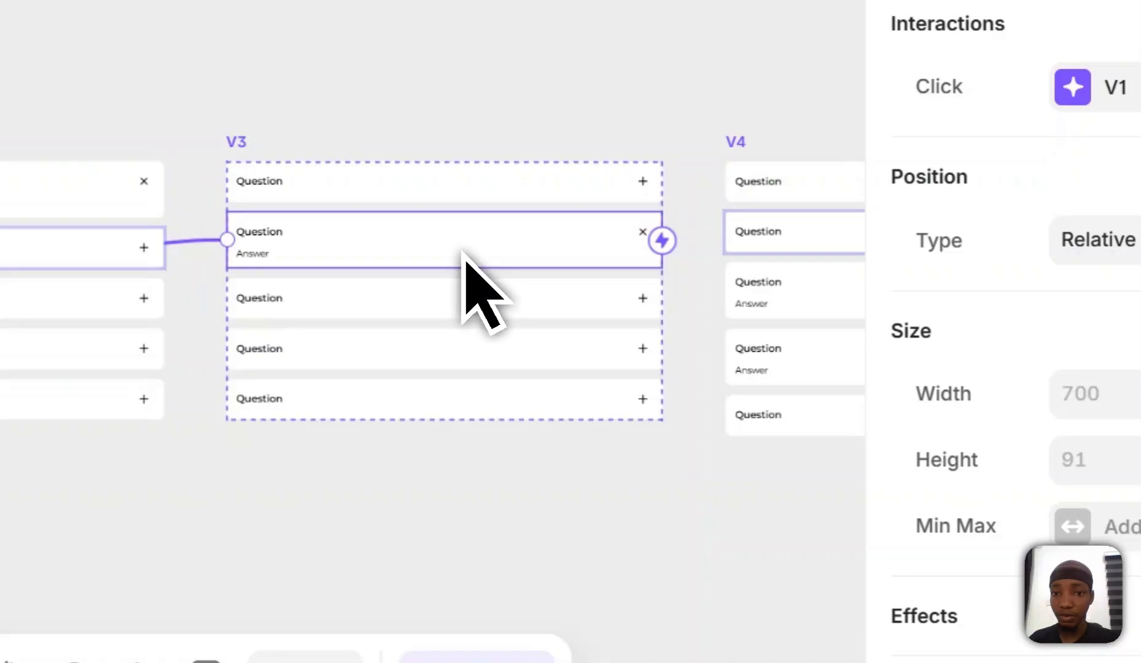
{"action": "left_click", "coordinate": [465, 304]}
{"action": "scroll", "coordinate": [1040, 215], "scroll_direction": "up", "scroll_amount": 10}
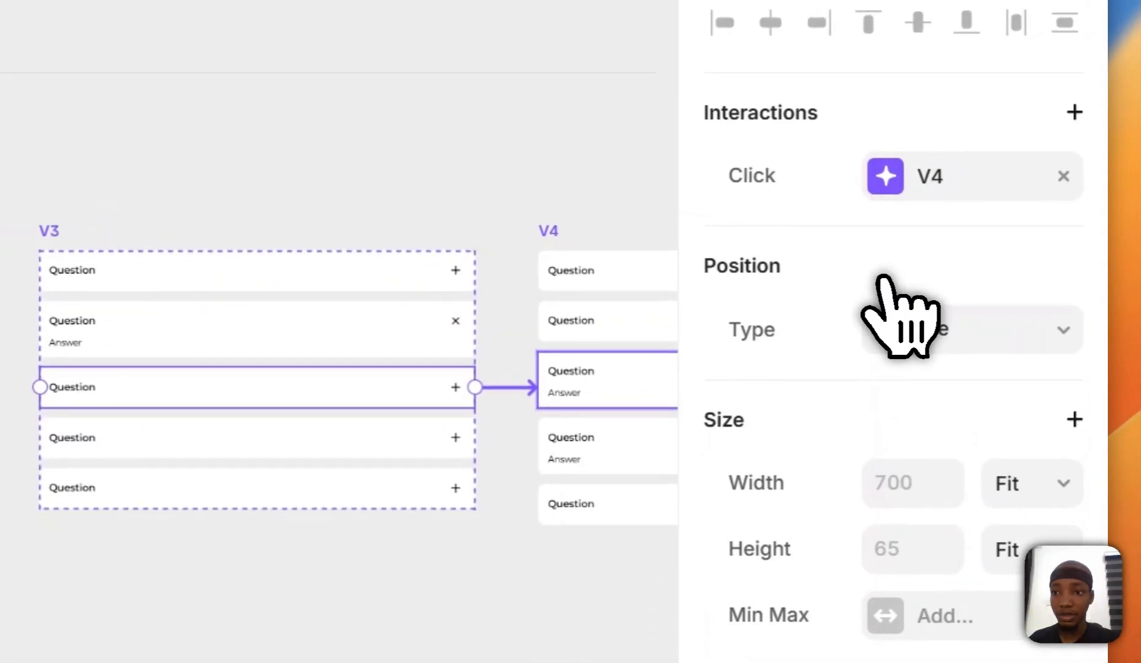
{"action": "left_click", "coordinate": [884, 243]}
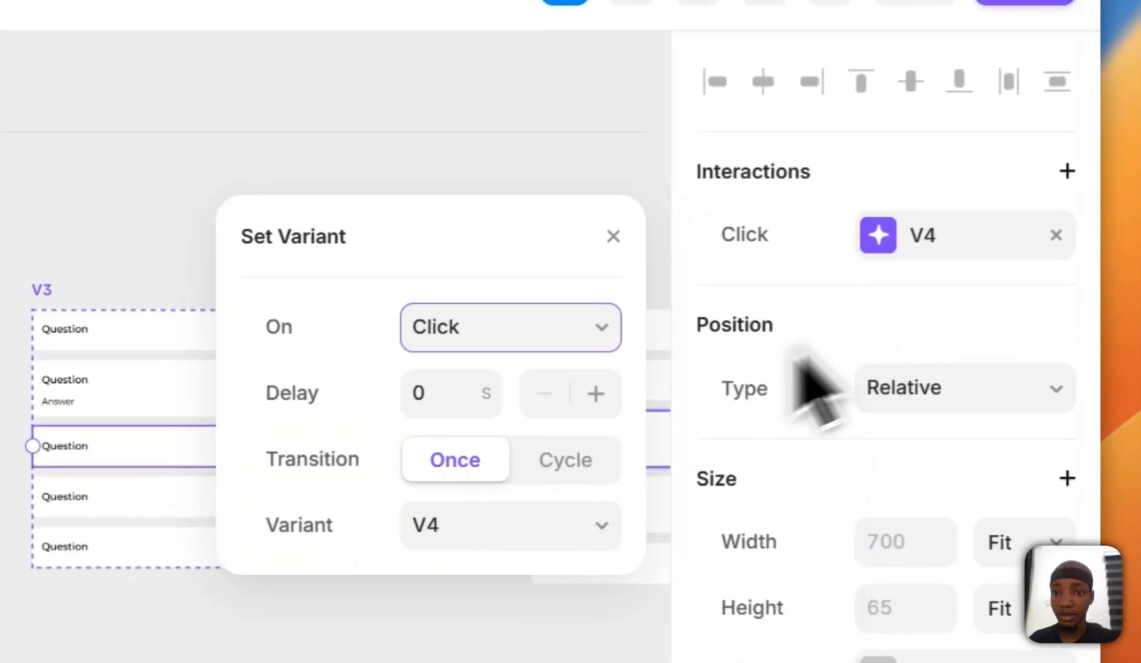
{"action": "left_click", "coordinate": [540, 519]}
{"action": "left_click", "coordinate": [540, 645]}
- Check the click targets of the fourth and fifth rows in V3 and return the third row's click target to V4
{"action": "left_click", "coordinate": [367, 419]}
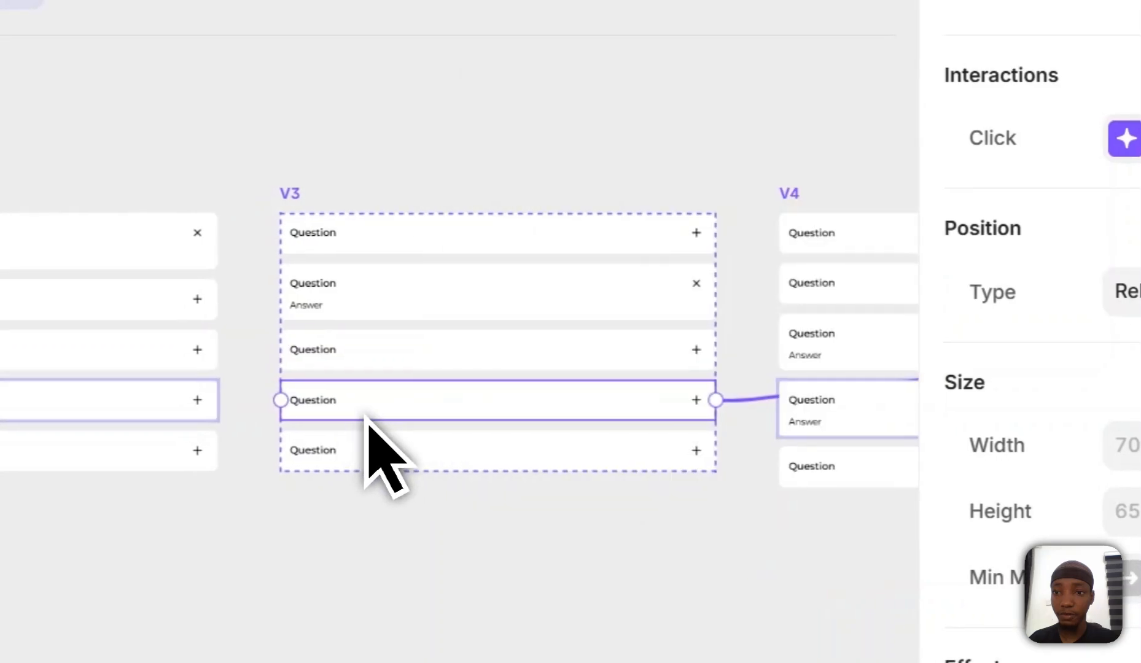
{"action": "left_click", "coordinate": [627, 485]}
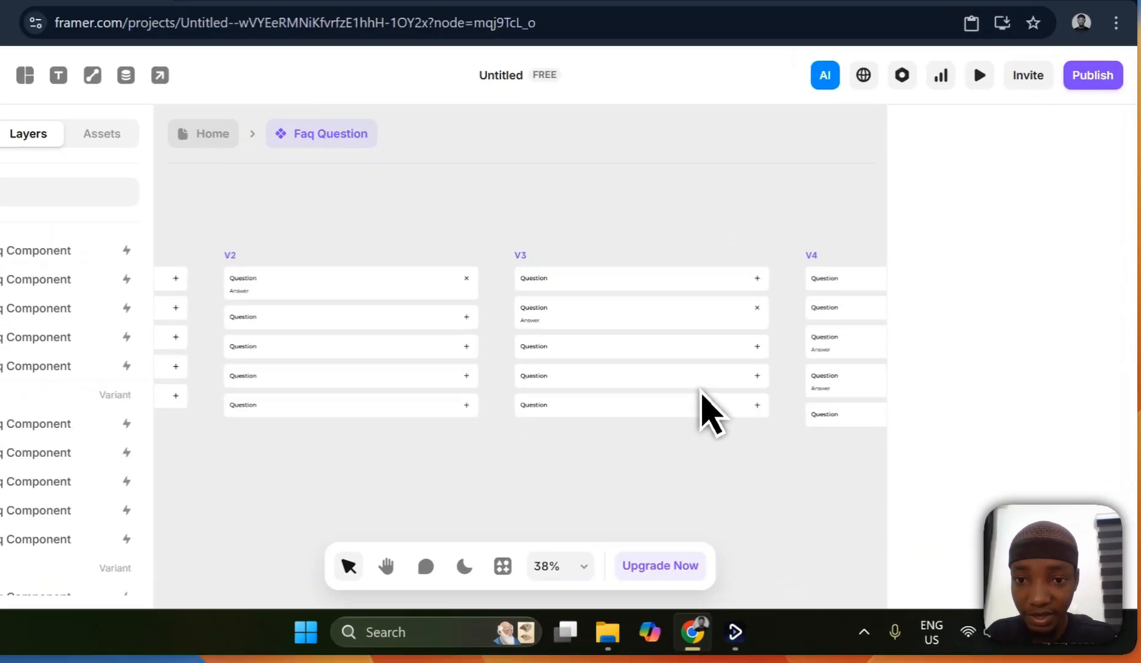
{"action": "left_click", "coordinate": [735, 415]}
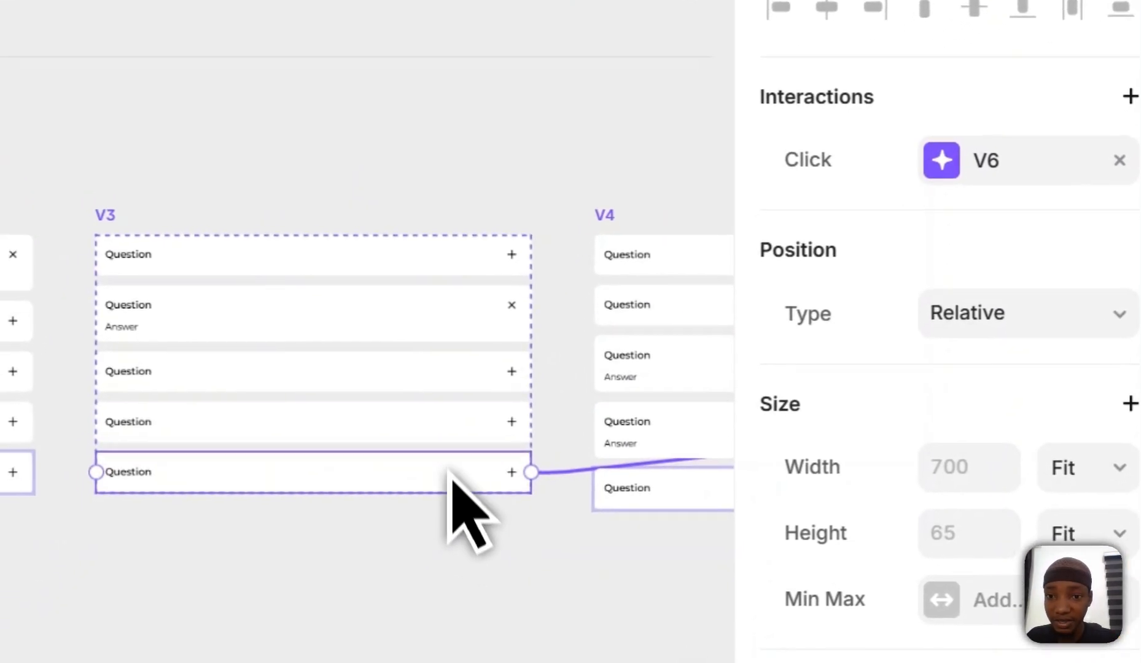
{"action": "left_click", "coordinate": [430, 501]}
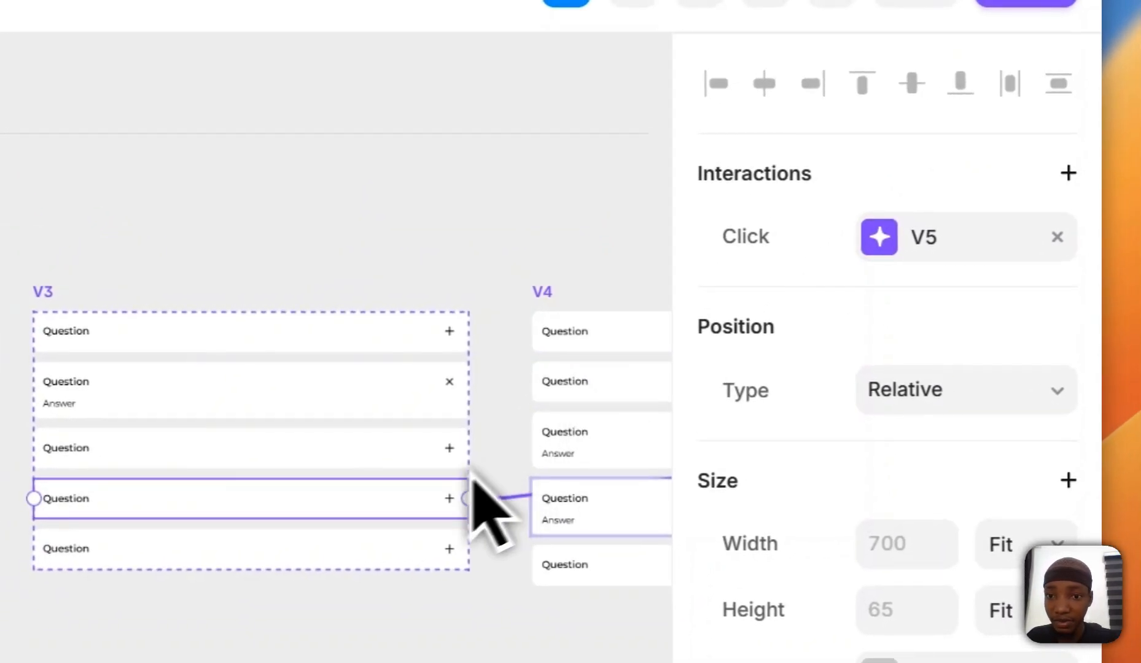
{"action": "left_click", "coordinate": [915, 238]}
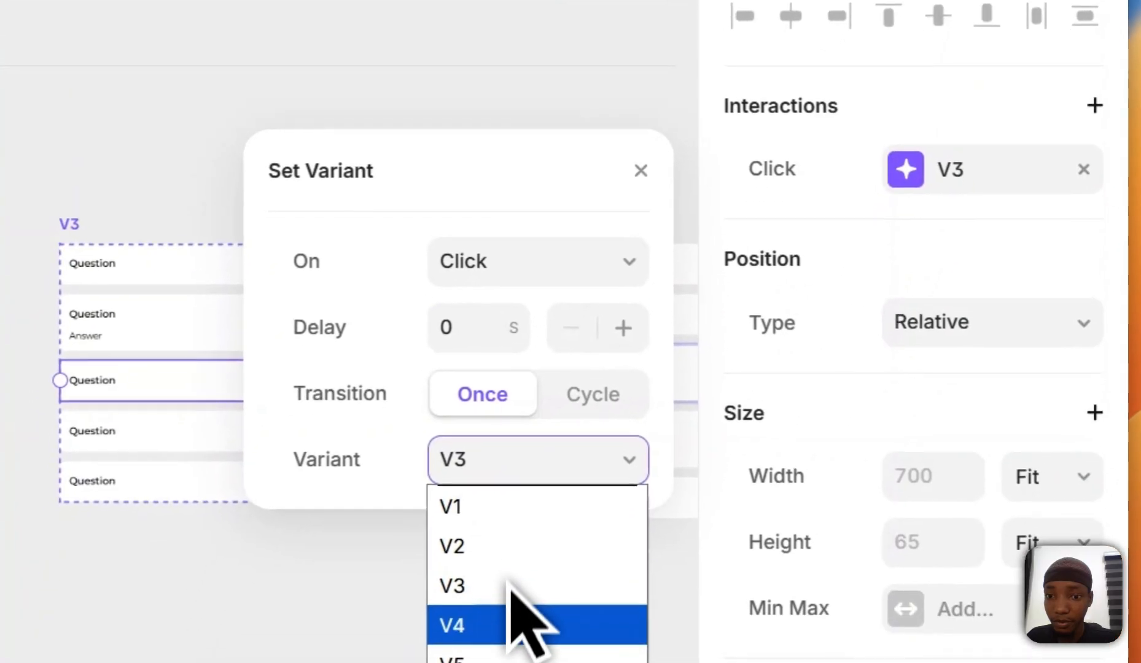
{"action": "left_click", "coordinate": [511, 622]}
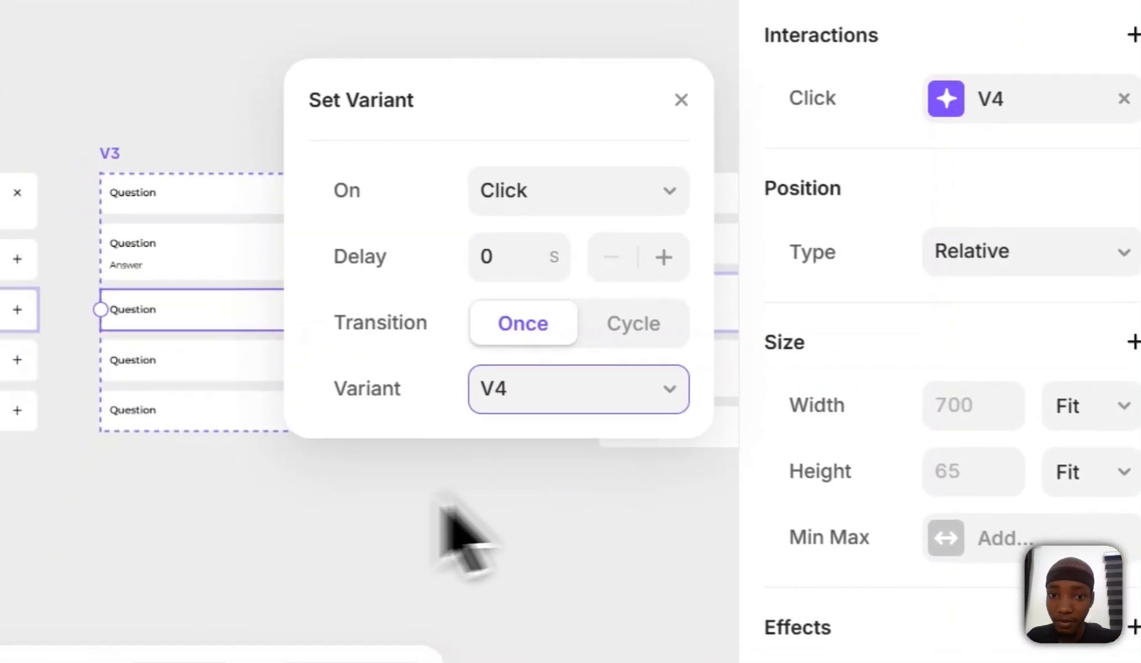
{"action": "left_click", "coordinate": [442, 493]}
- Recheck the click interaction target of each of the five rows in V3
{"action": "left_click", "coordinate": [384, 184]}
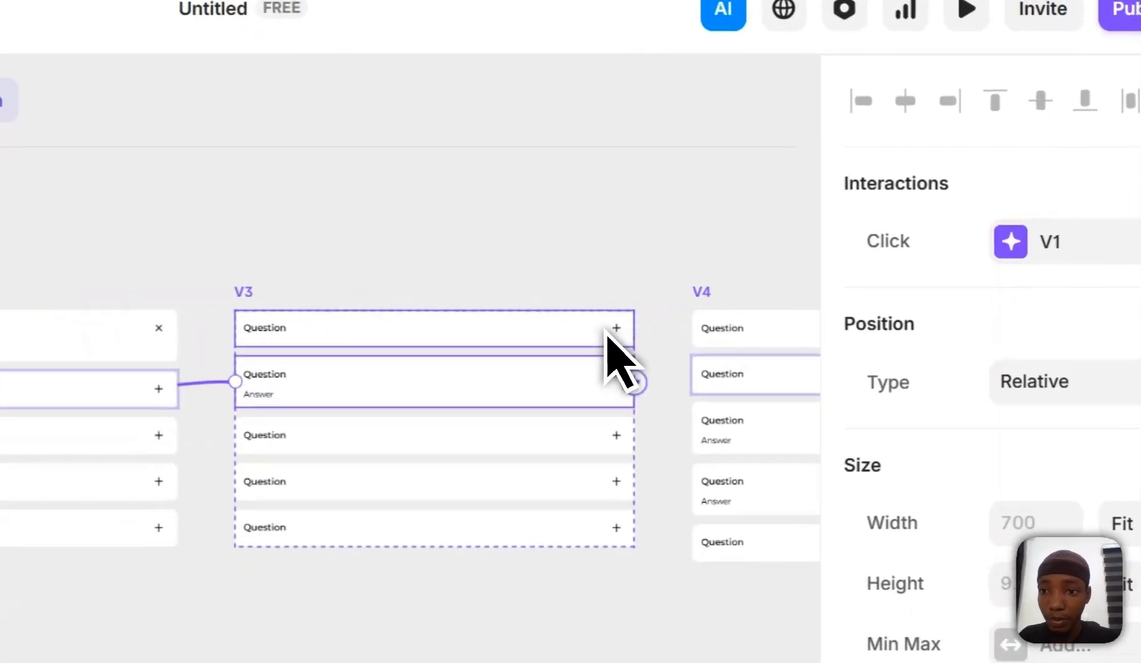
{"action": "left_click", "coordinate": [769, 307]}
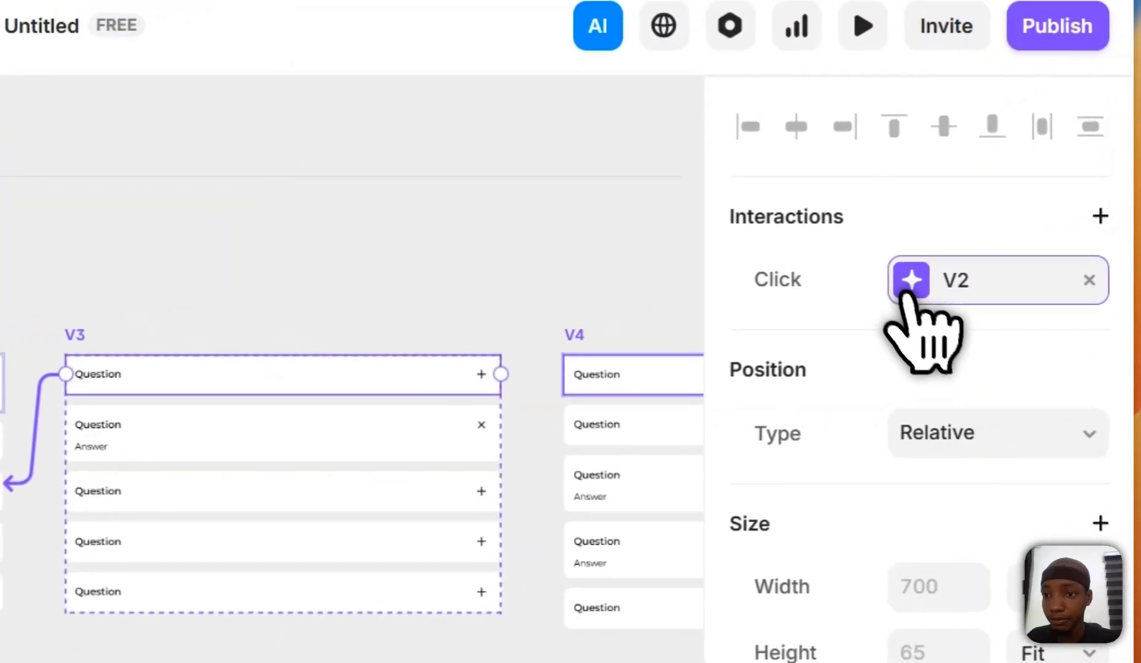
{"action": "left_click", "coordinate": [1113, 258]}
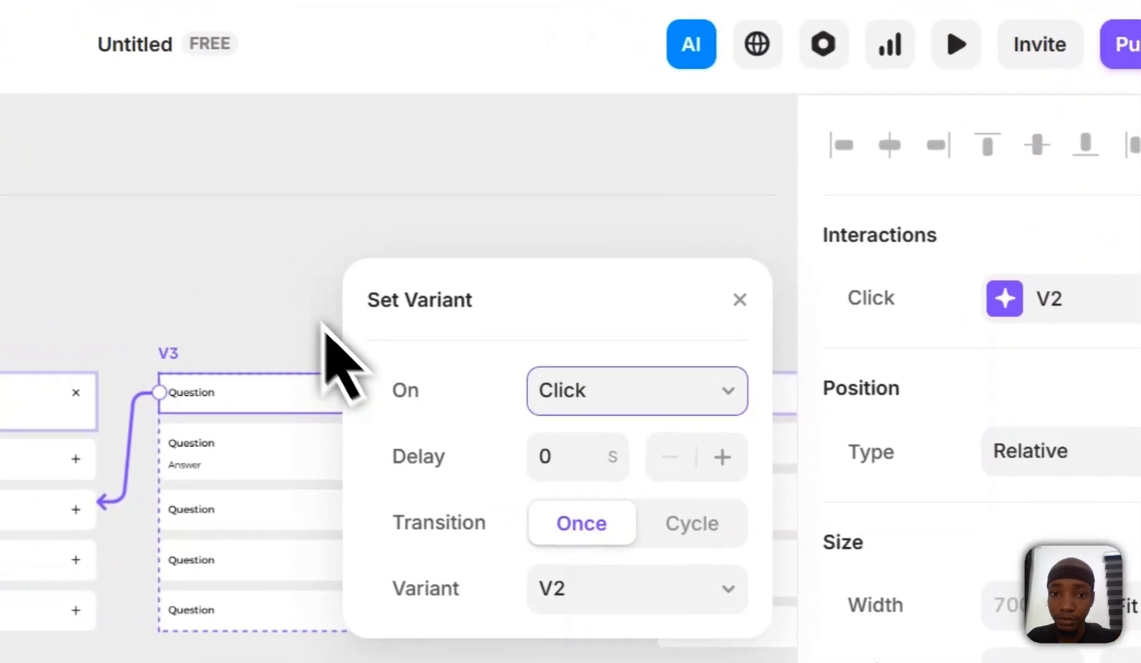
{"action": "left_click", "coordinate": [197, 325]}
{"action": "left_click", "coordinate": [196, 391]}
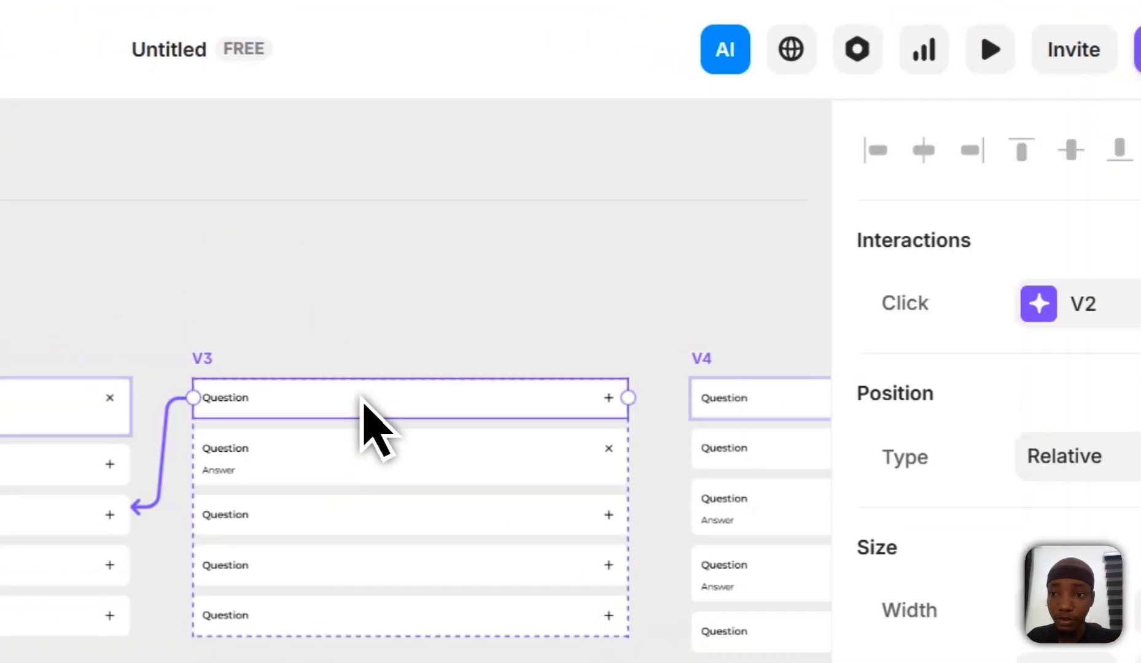
{"action": "left_click", "coordinate": [353, 457]}
{"action": "left_click", "coordinate": [363, 515]}
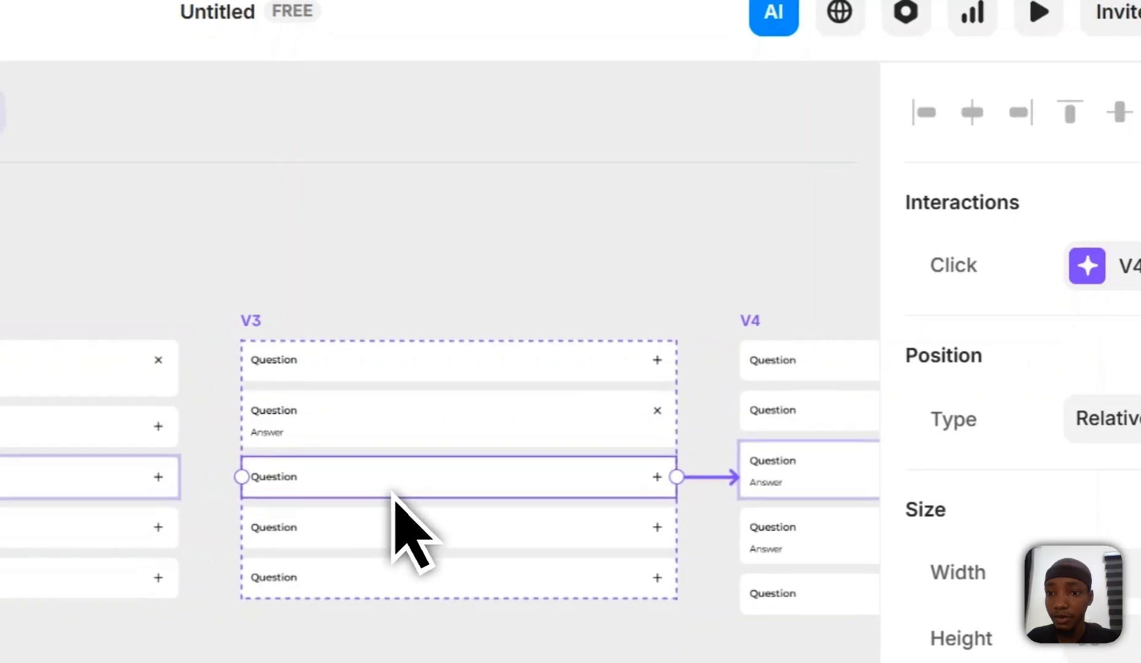
{"action": "left_click", "coordinate": [405, 525]}
{"action": "left_click", "coordinate": [411, 568]}
- Inspect the click interaction target of every row in variant V4, from the first to the fifth
{"action": "scroll", "coordinate": [467, 651], "scroll_direction": "right", "scroll_amount": 6}
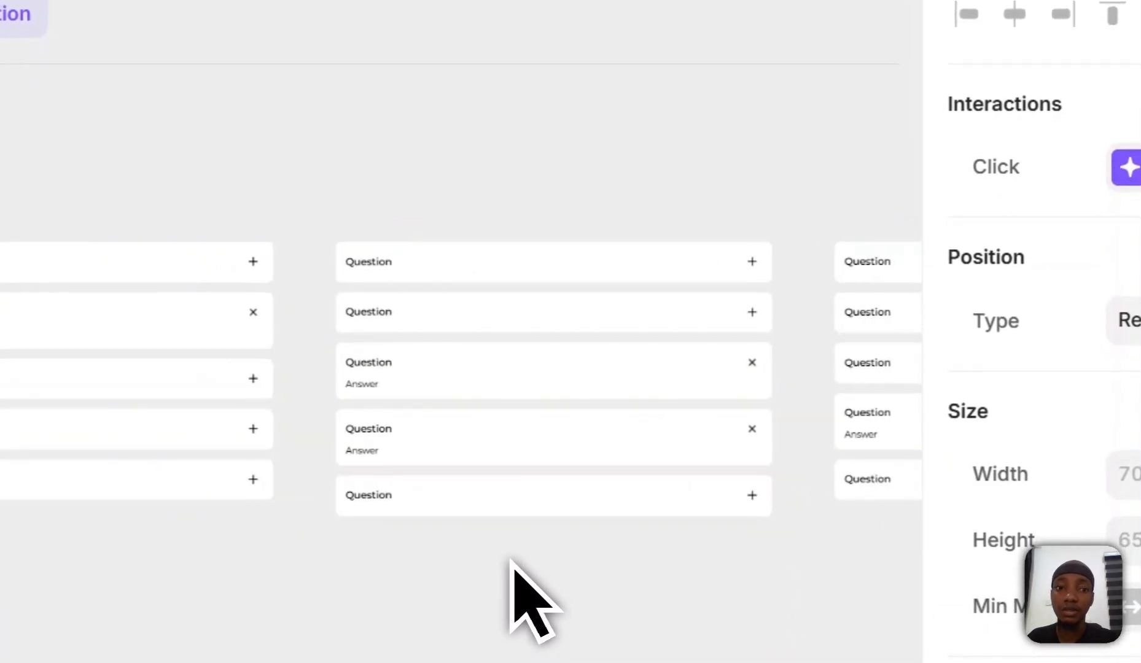
{"action": "left_click", "coordinate": [366, 265]}
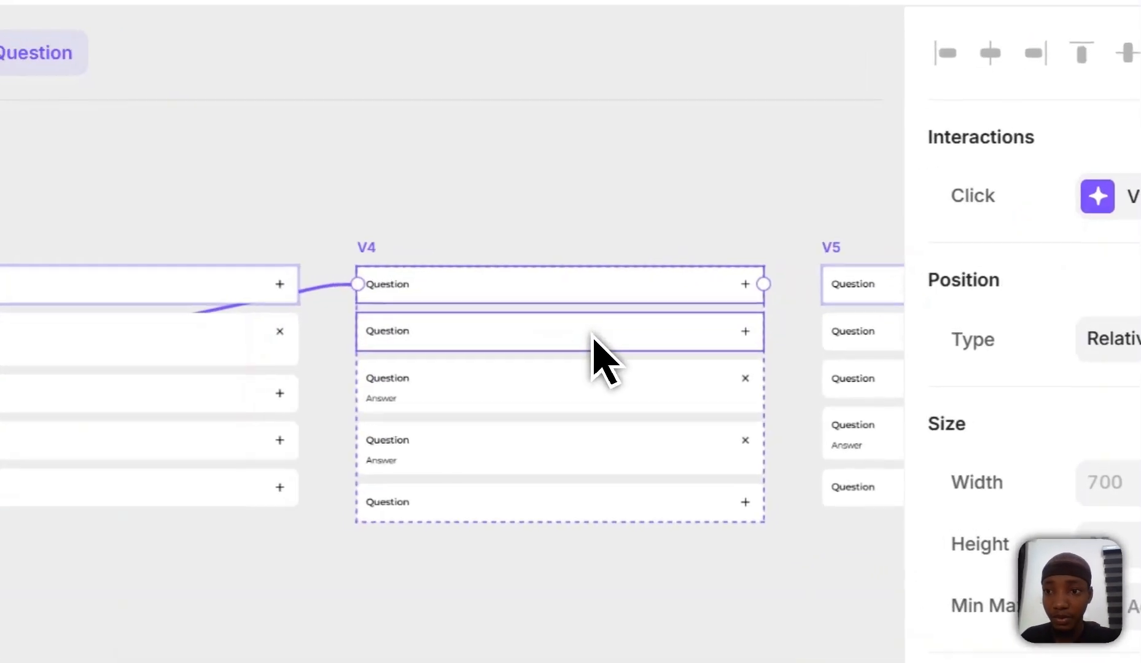
{"action": "left_click", "coordinate": [737, 332]}
{"action": "left_click", "coordinate": [706, 357]}
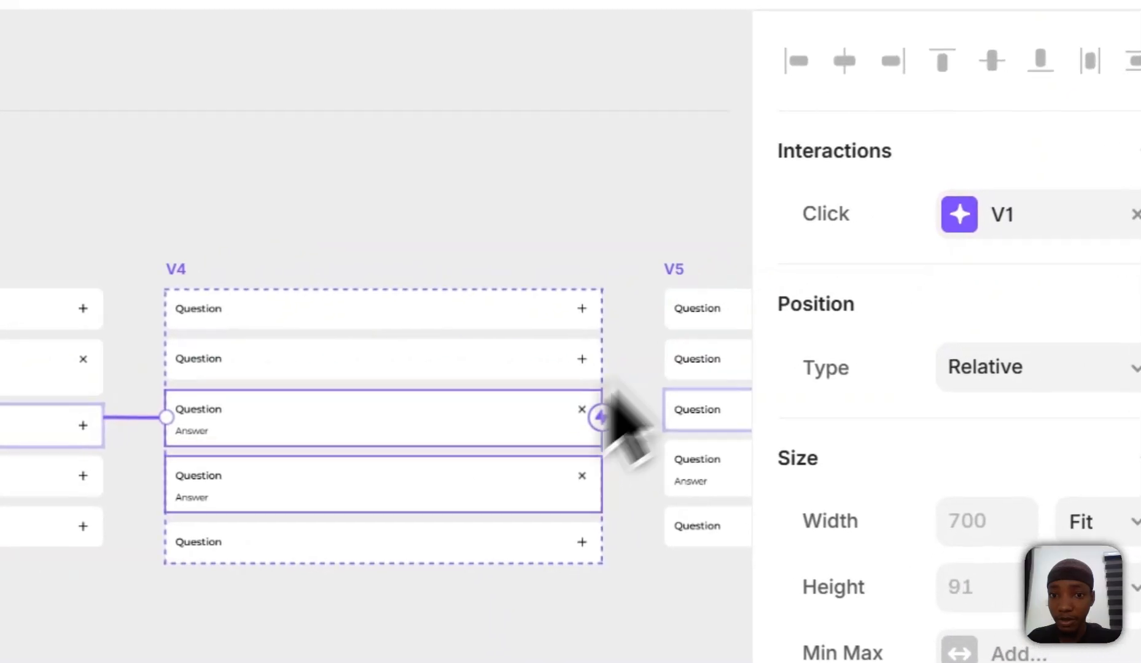
{"action": "left_click", "coordinate": [521, 469]}
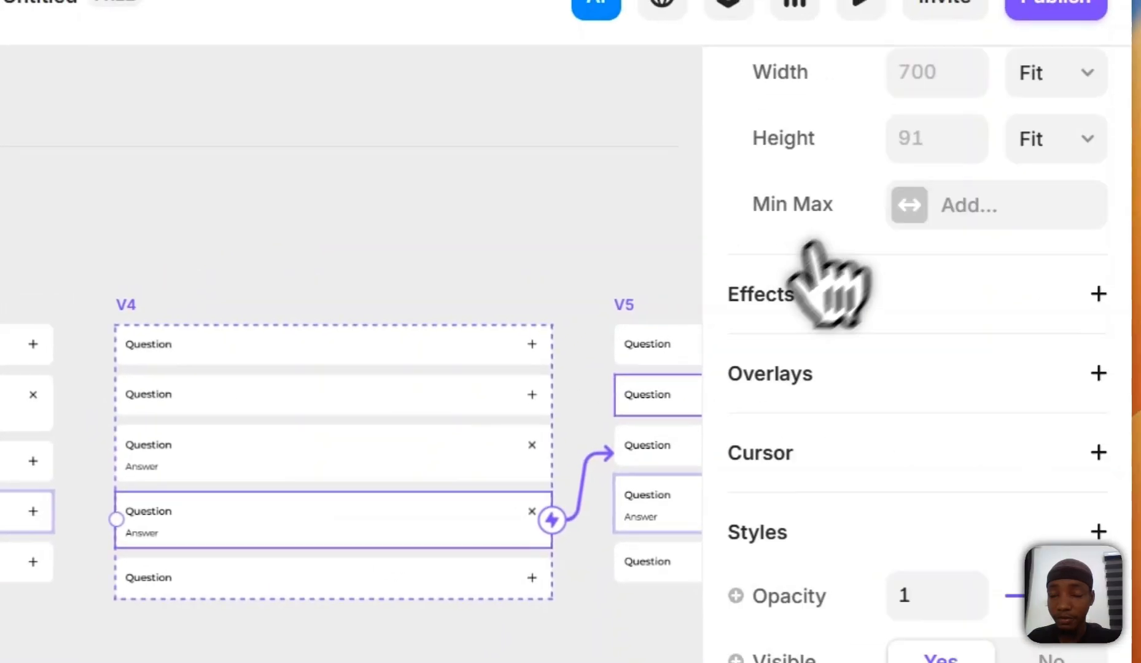
{"action": "scroll", "coordinate": [809, 245], "scroll_direction": "up", "scroll_amount": 5}
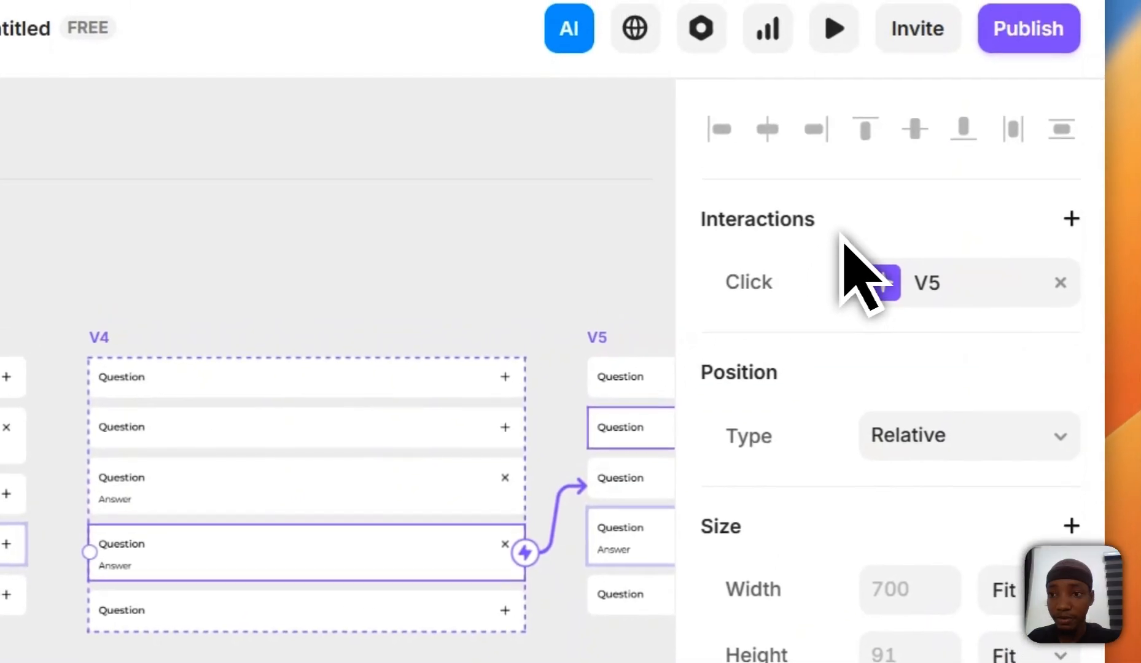
{"action": "left_click", "coordinate": [351, 574]}
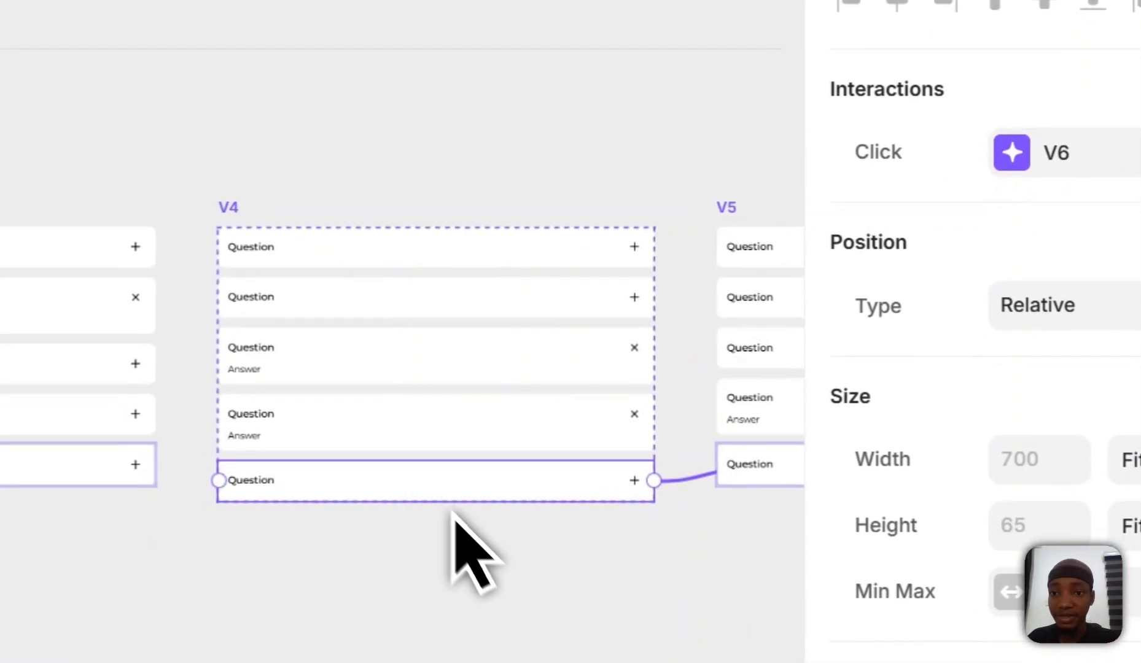
- Inspect the click interaction targets of the rows in variant V5, including the expanded fourth row
{"action": "scroll", "coordinate": [458, 519], "scroll_direction": "right", "scroll_amount": 6}
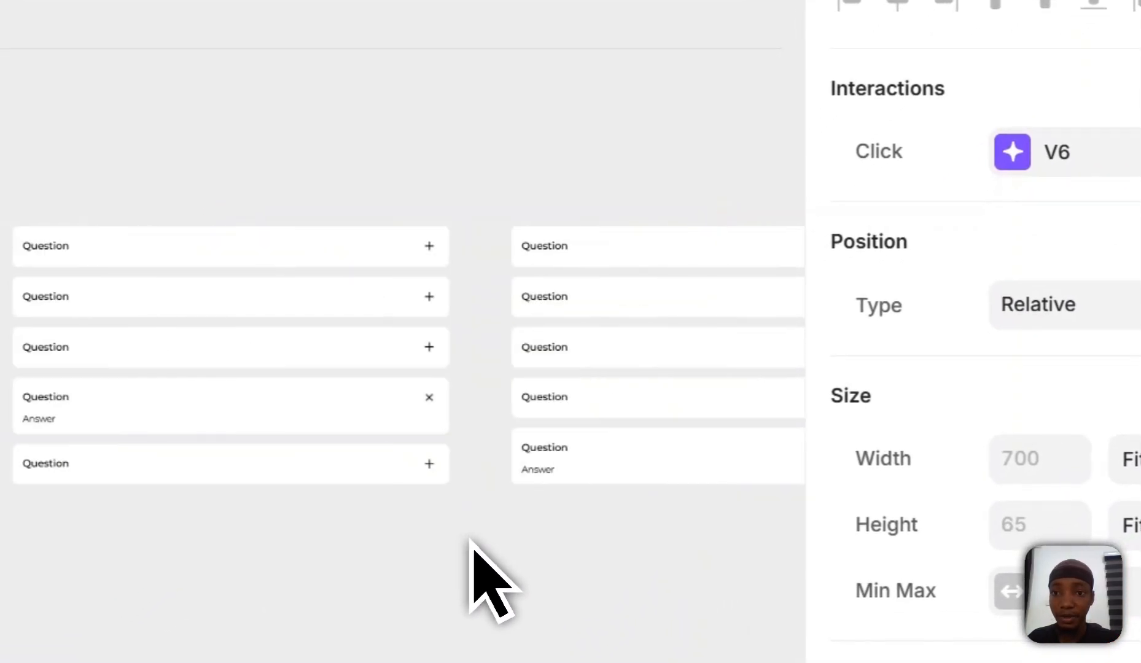
{"action": "left_click", "coordinate": [272, 247]}
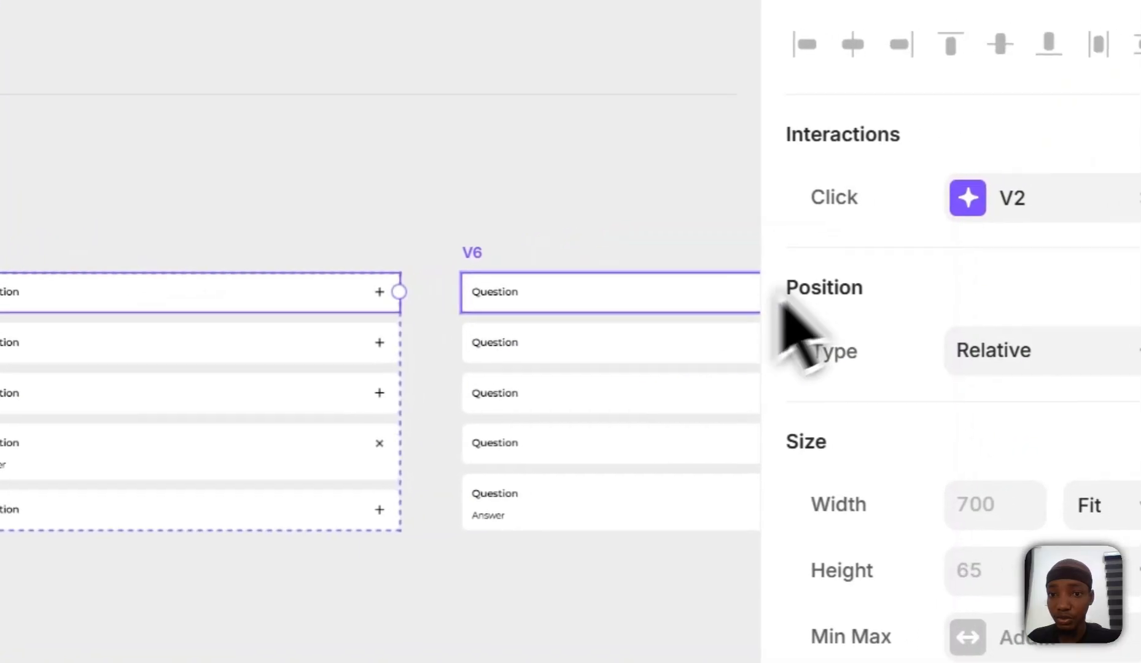
{"action": "left_click", "coordinate": [485, 322]}
{"action": "left_click", "coordinate": [316, 393]}
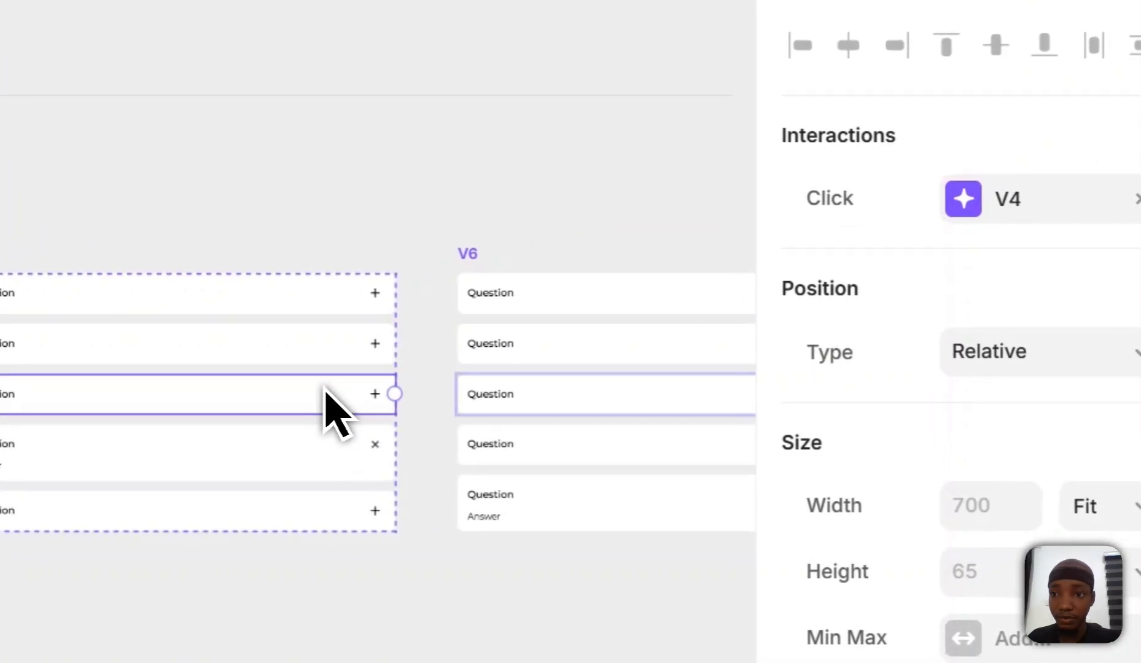
{"action": "left_click", "coordinate": [280, 445]}
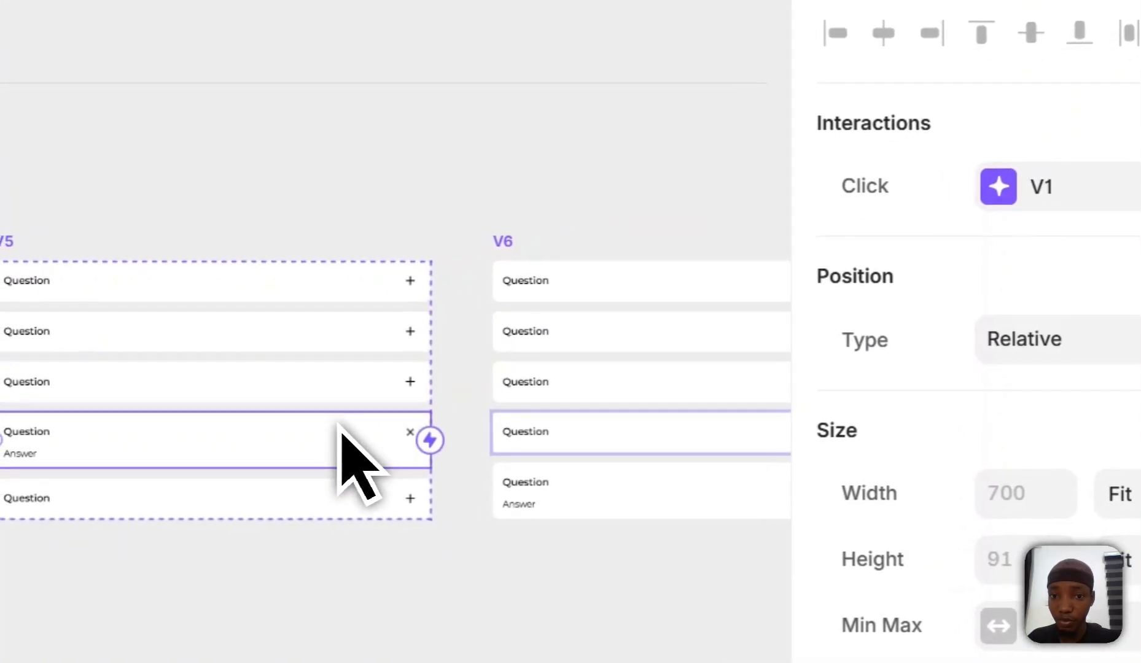
{"action": "left_click", "coordinate": [367, 501]}
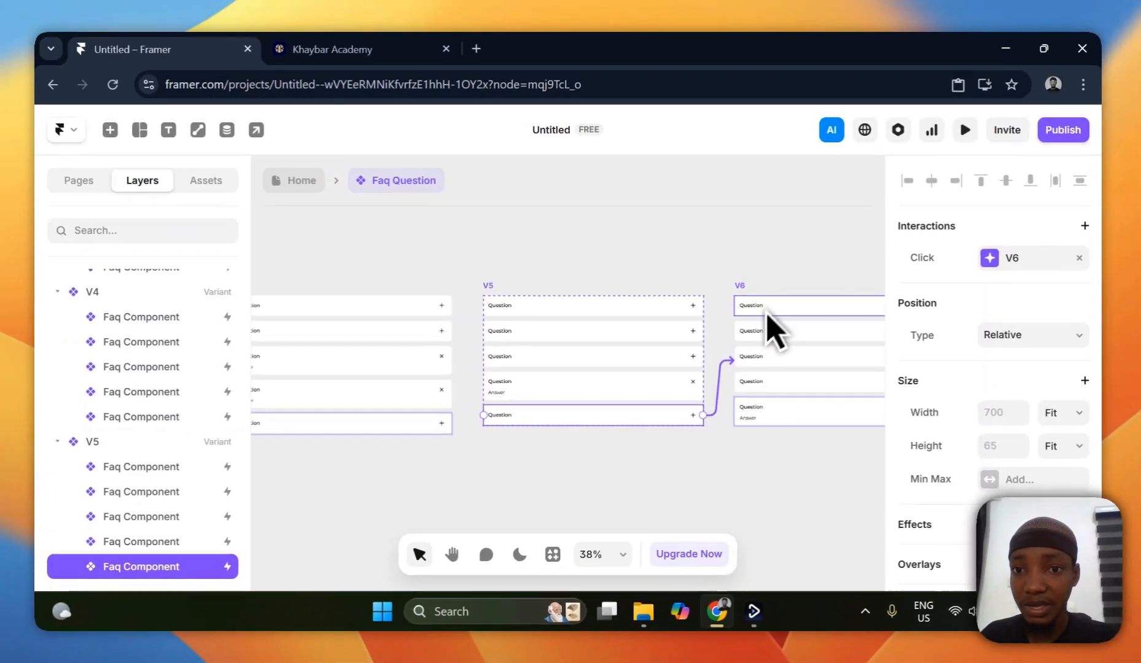
- Go through the rows of variant V6 twice and verify which variant each one's click interaction targets
{"action": "scroll", "coordinate": [566, 277], "scroll_direction": "right", "scroll_amount": 3}
{"action": "left_click", "coordinate": [695, 305]}
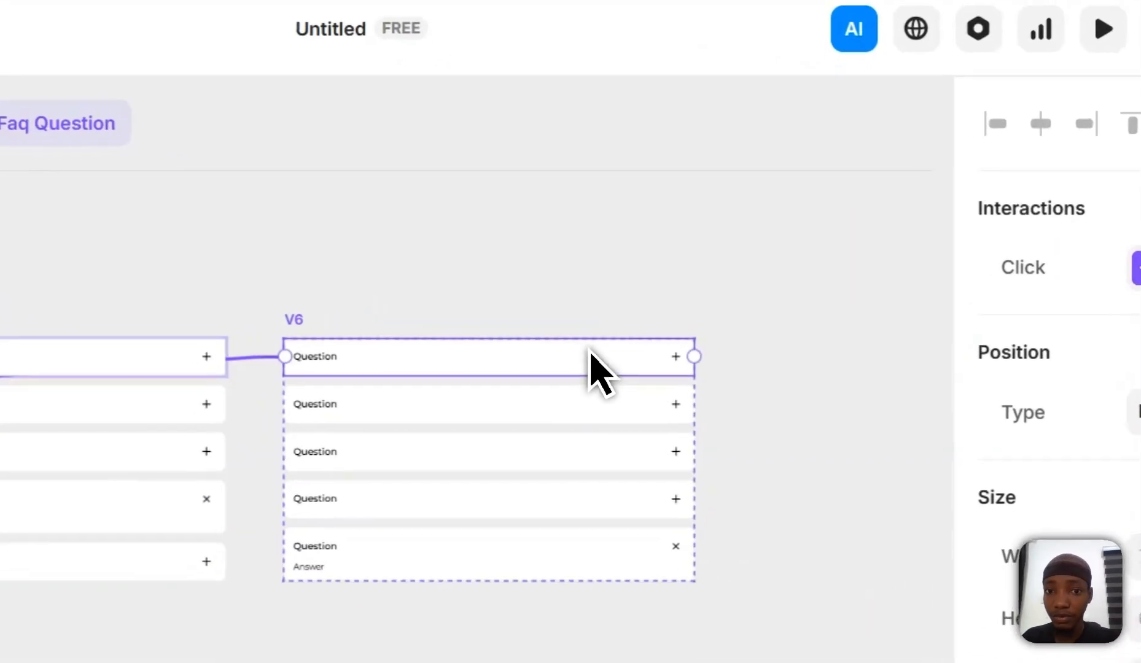
{"action": "left_click", "coordinate": [695, 331]}
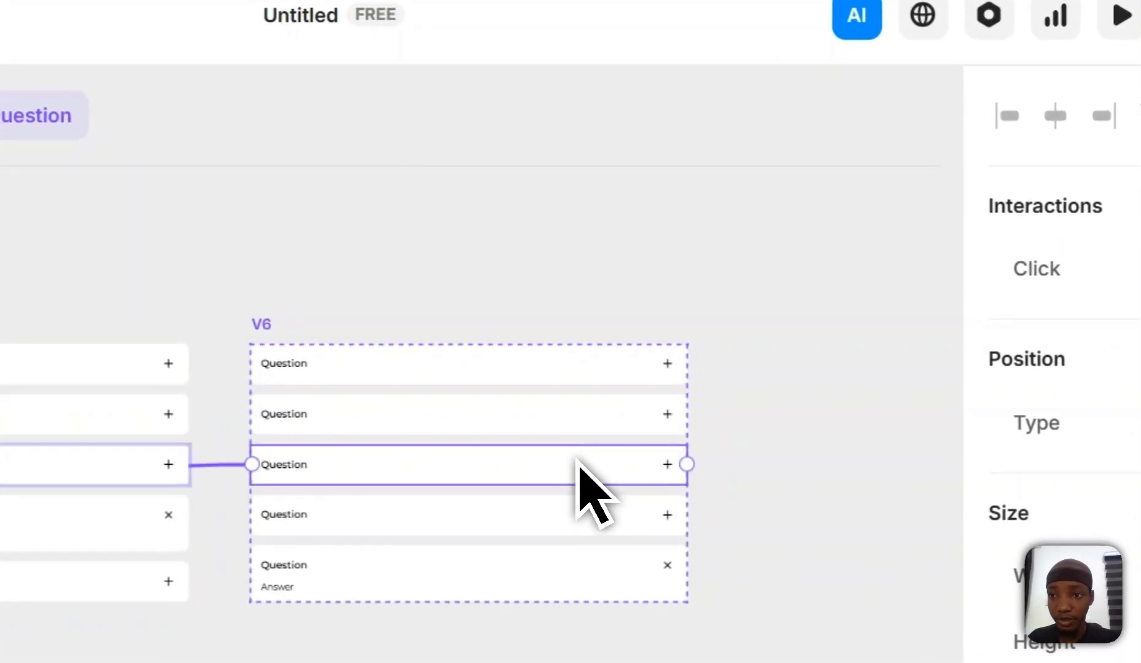
{"action": "left_click", "coordinate": [586, 519]}
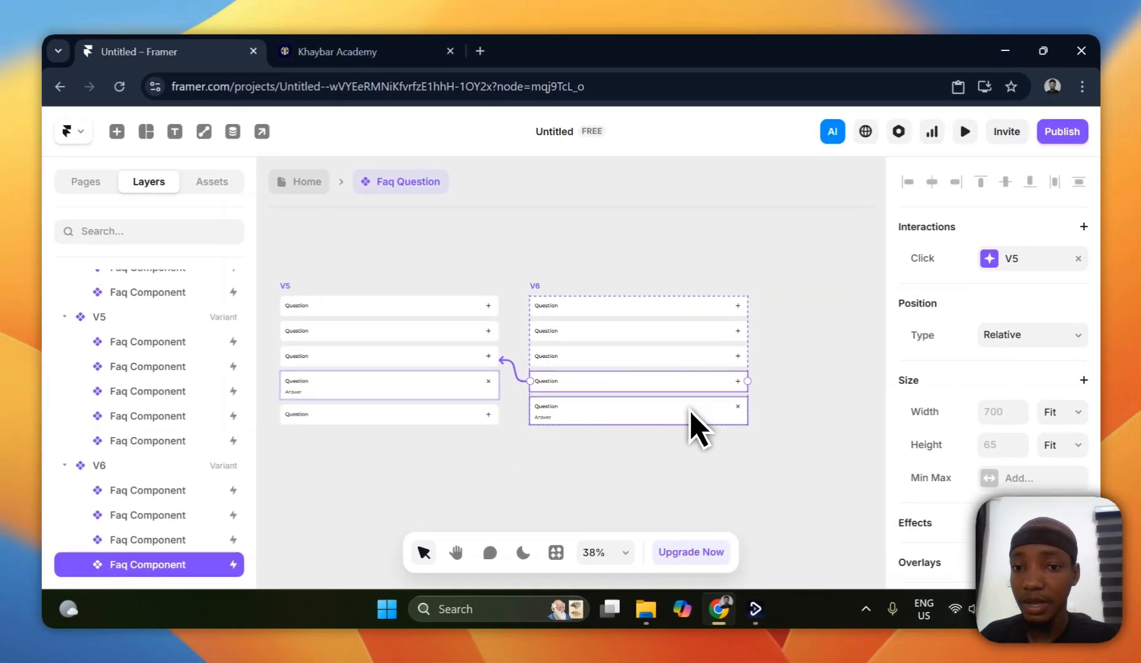
{"action": "left_click", "coordinate": [690, 411]}
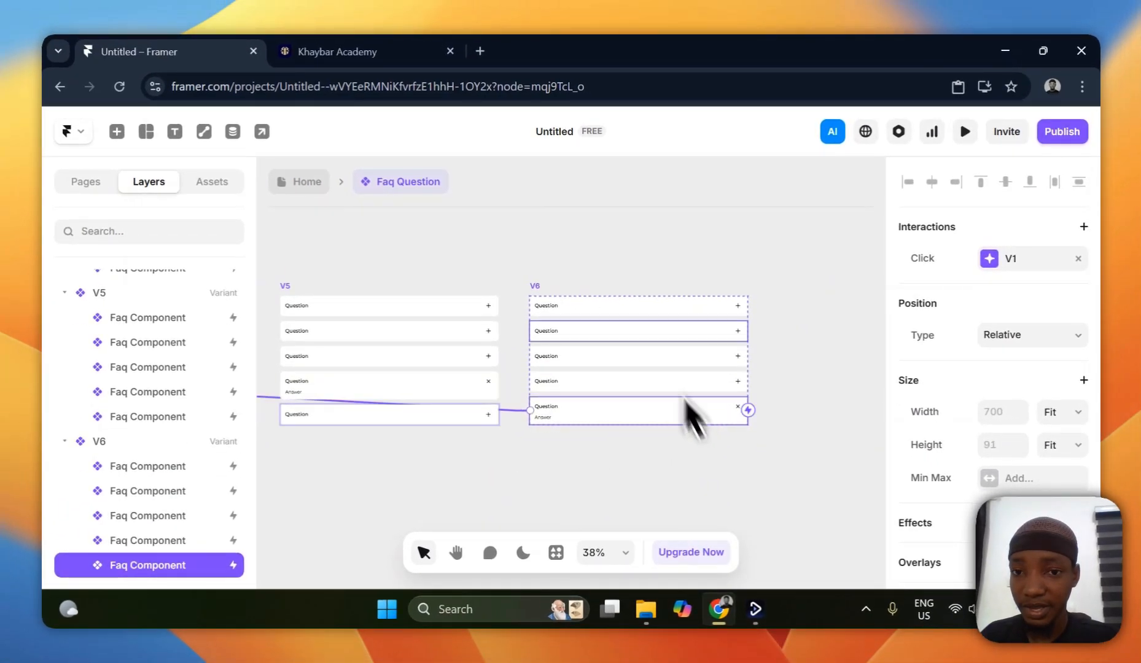
{"action": "left_click", "coordinate": [638, 305]}
{"action": "left_click", "coordinate": [648, 332]}
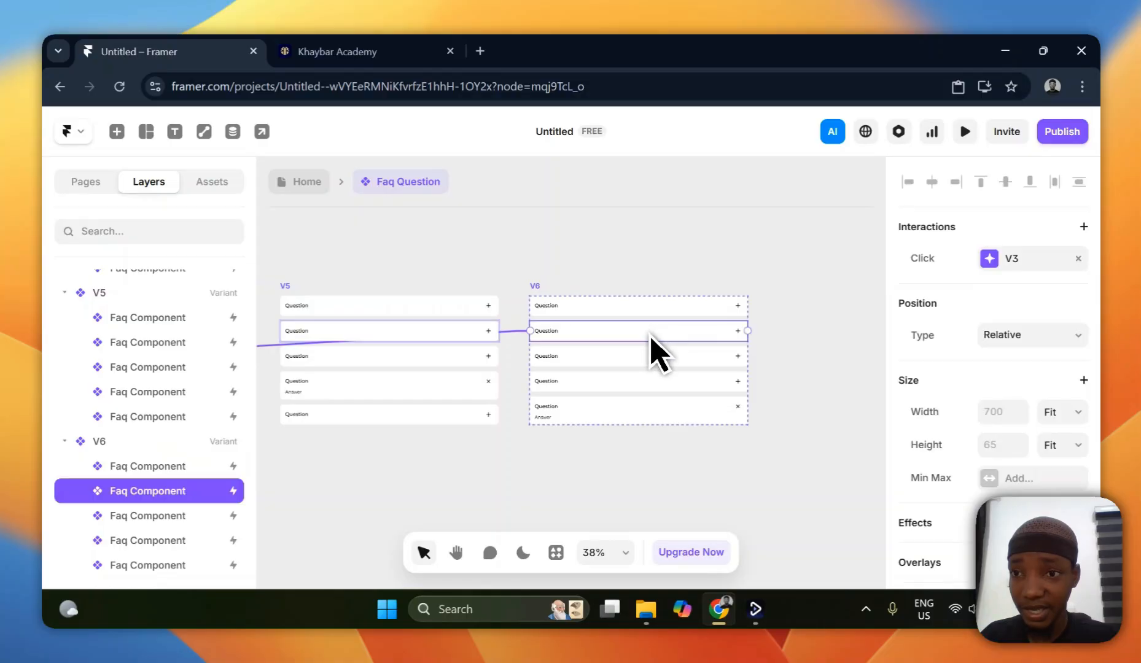
{"action": "left_click", "coordinate": [654, 357]}
{"action": "left_click", "coordinate": [592, 378]}
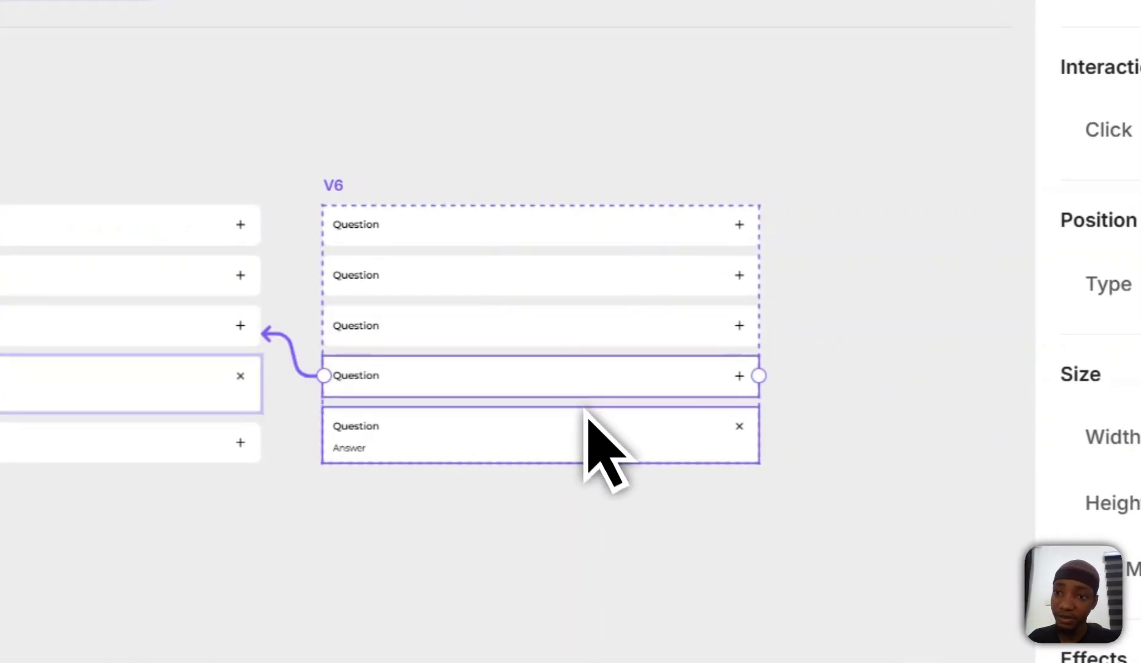
{"action": "left_click", "coordinate": [584, 413]}
- Return to the primary variant V1, select it and open a preview of the FAQ component
{"action": "left_click", "coordinate": [575, 117]}
{"action": "scroll", "coordinate": [572, 112], "scroll_direction": "left", "scroll_amount": 10}
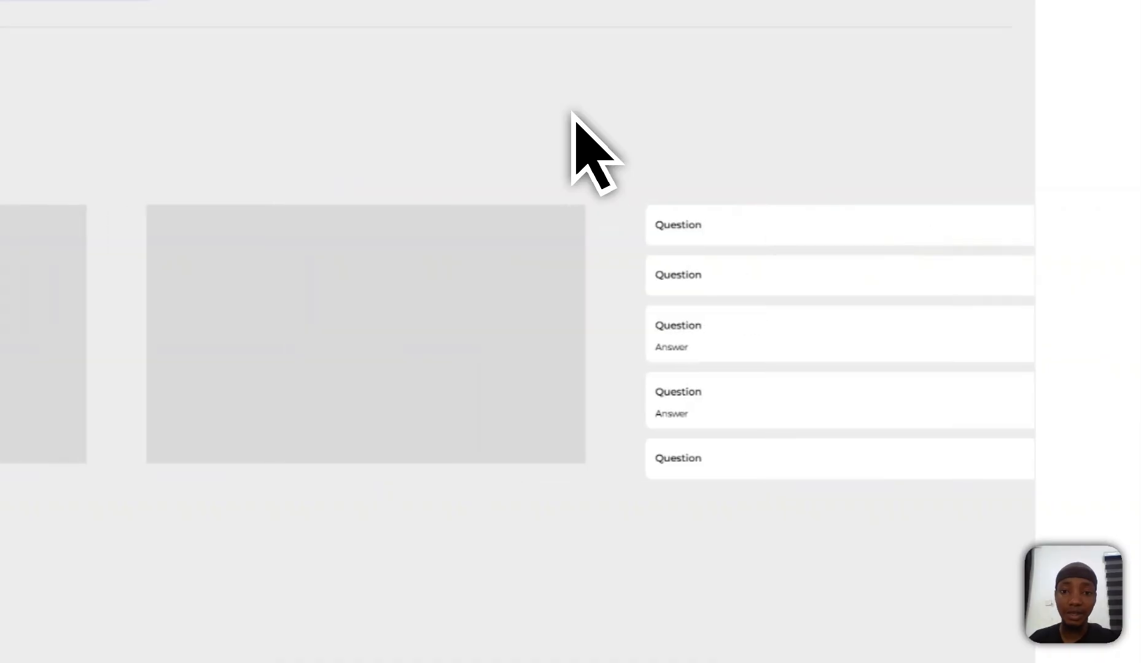
{"action": "scroll", "coordinate": [572, 113], "scroll_direction": "left", "scroll_amount": 10}
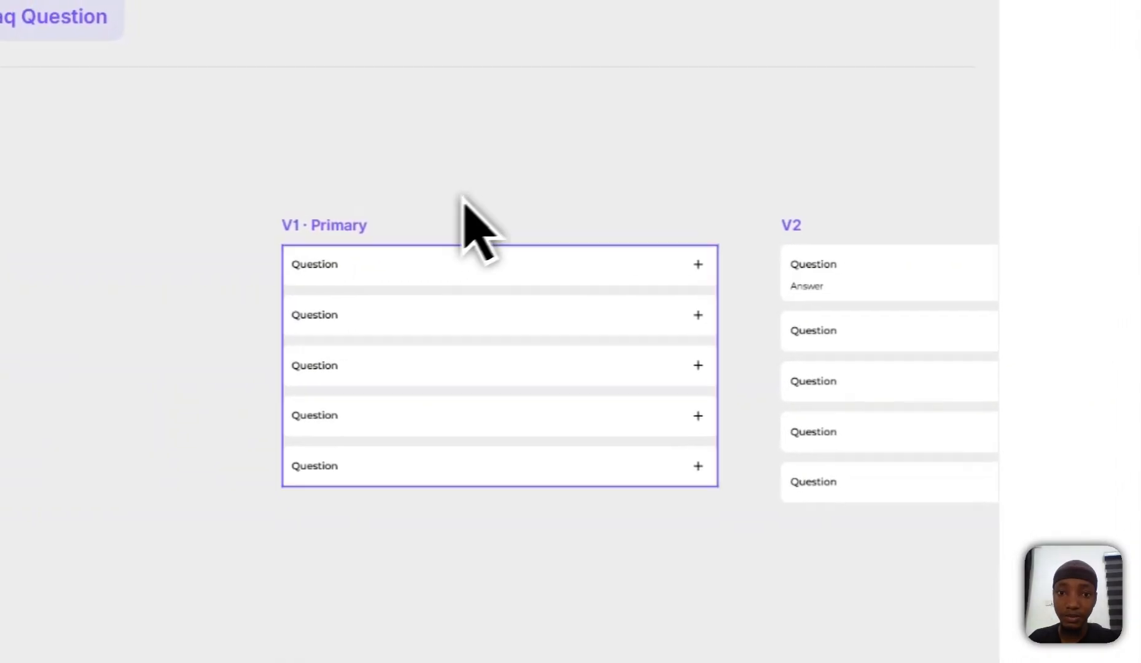
{"action": "left_click", "coordinate": [319, 229]}
{"action": "left_click", "coordinate": [300, 225]}
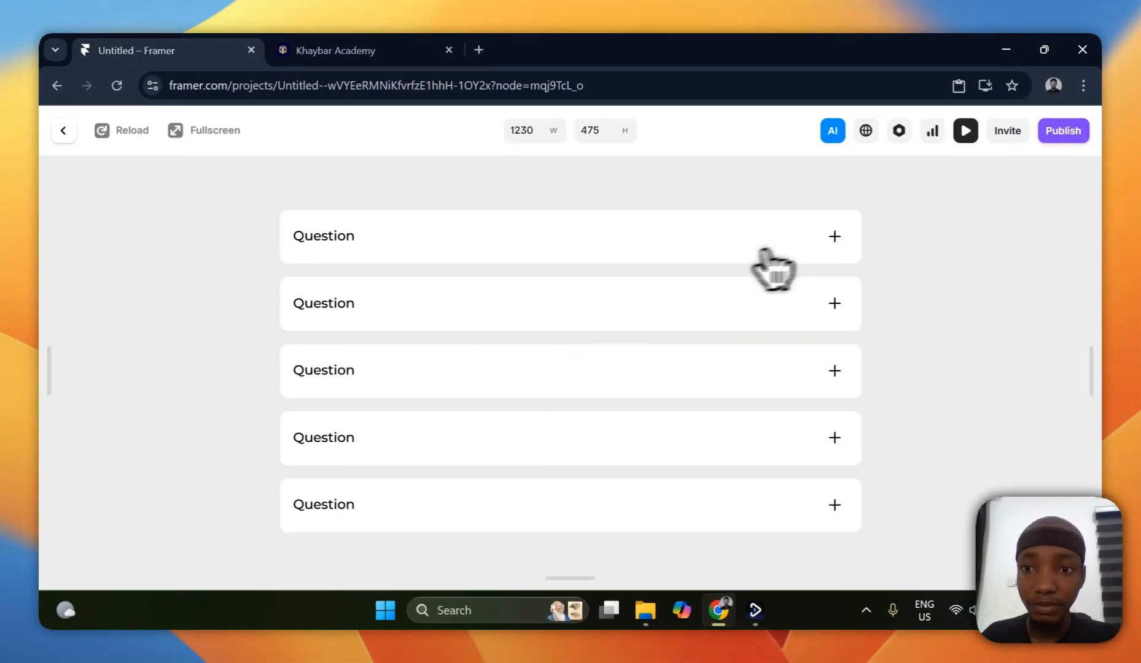
- Test the accordion preview by expanding the first three rows, switching between the first two again, and collapsing the open row
{"action": "left_click", "coordinate": [767, 250]}
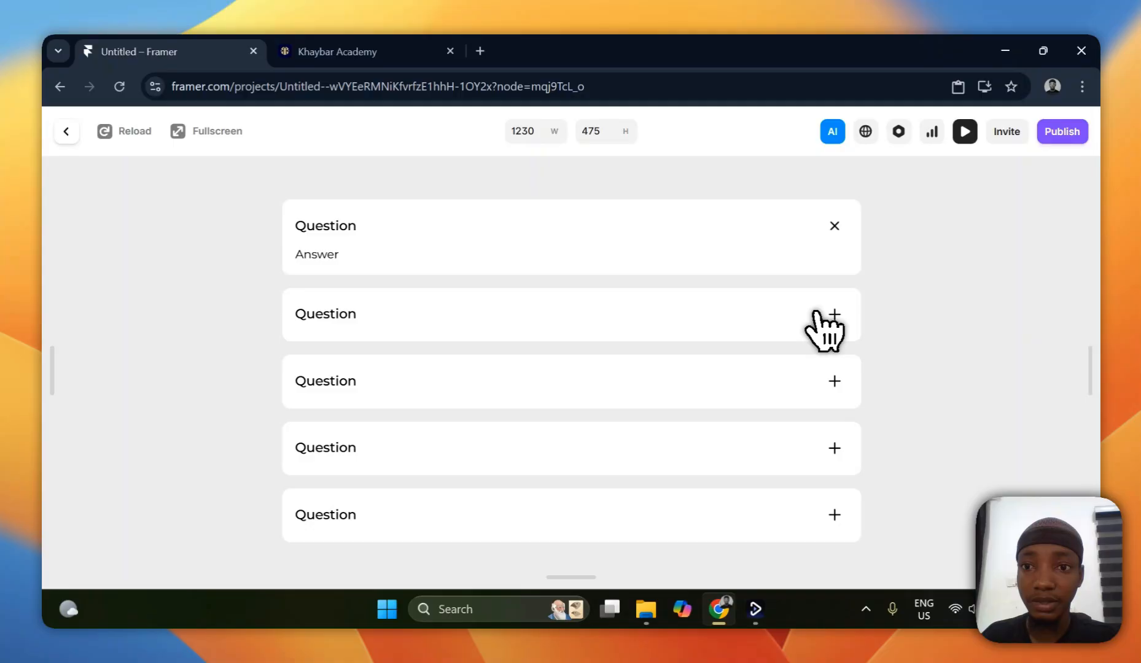
{"action": "left_click", "coordinate": [816, 313]}
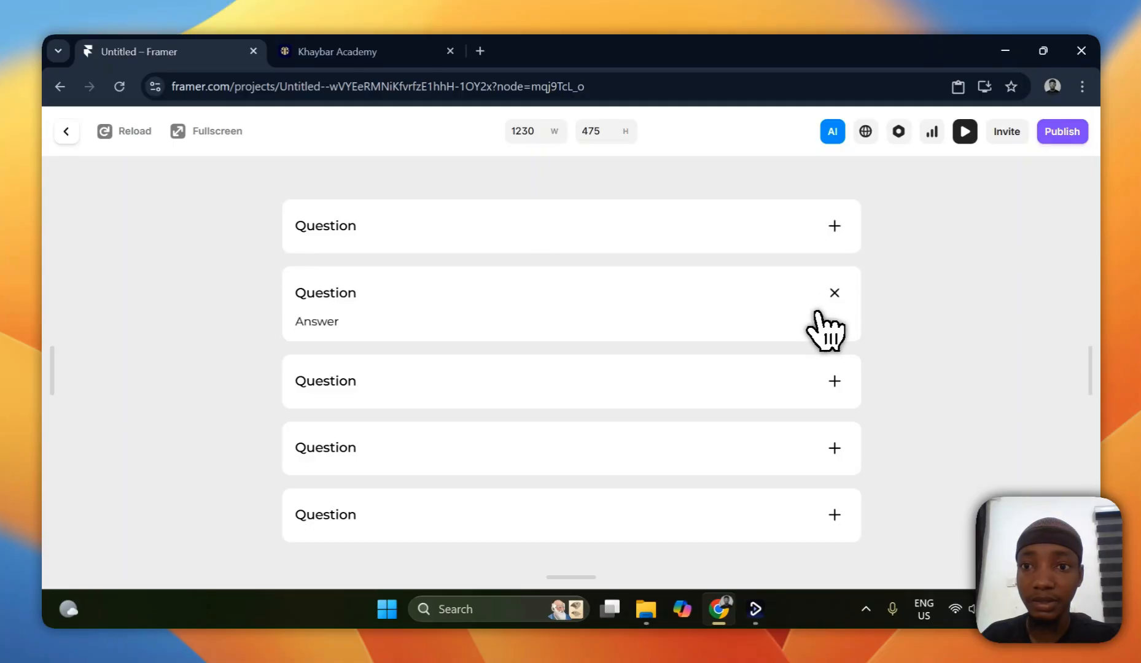
{"action": "left_click", "coordinate": [826, 378]}
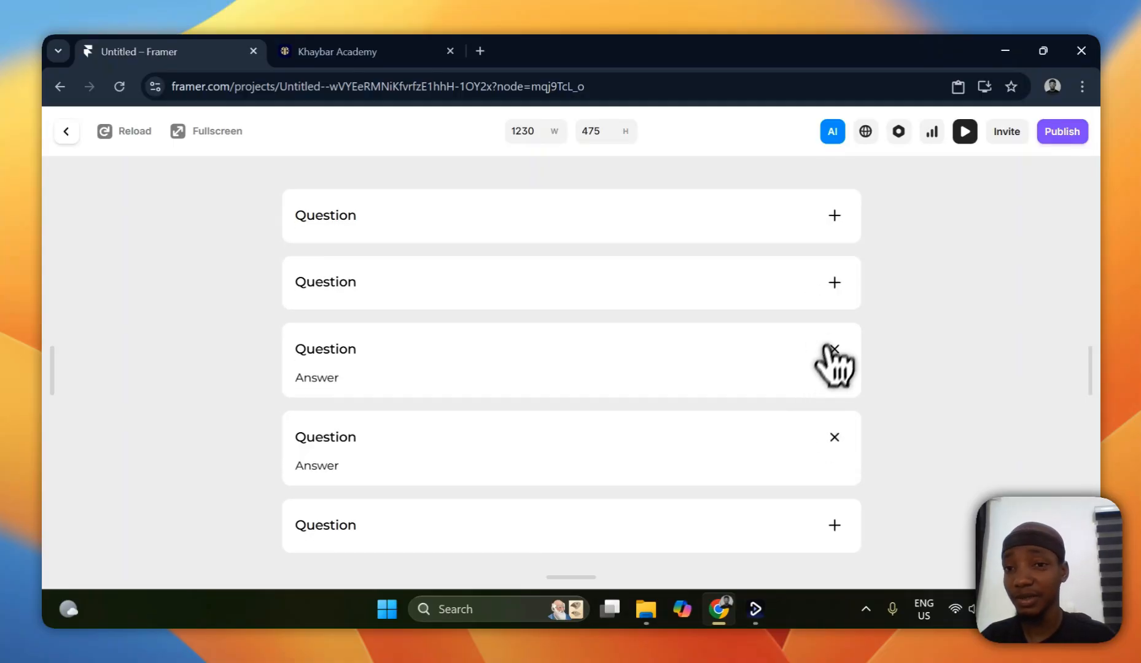
{"action": "left_click", "coordinate": [802, 219]}
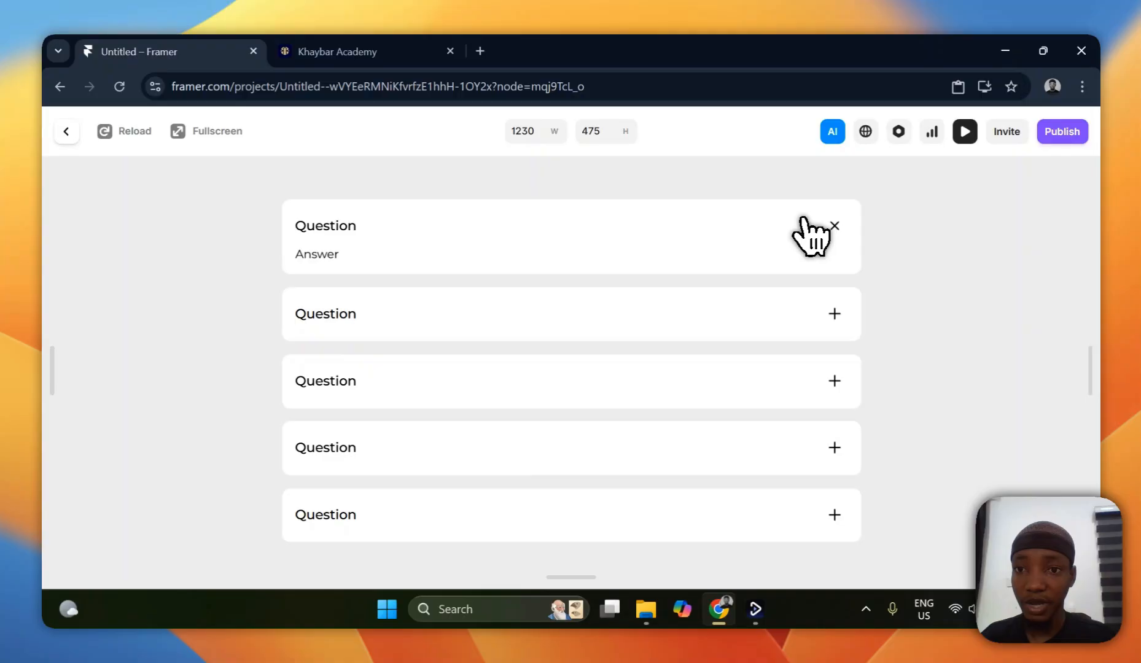
{"action": "left_click", "coordinate": [815, 304]}
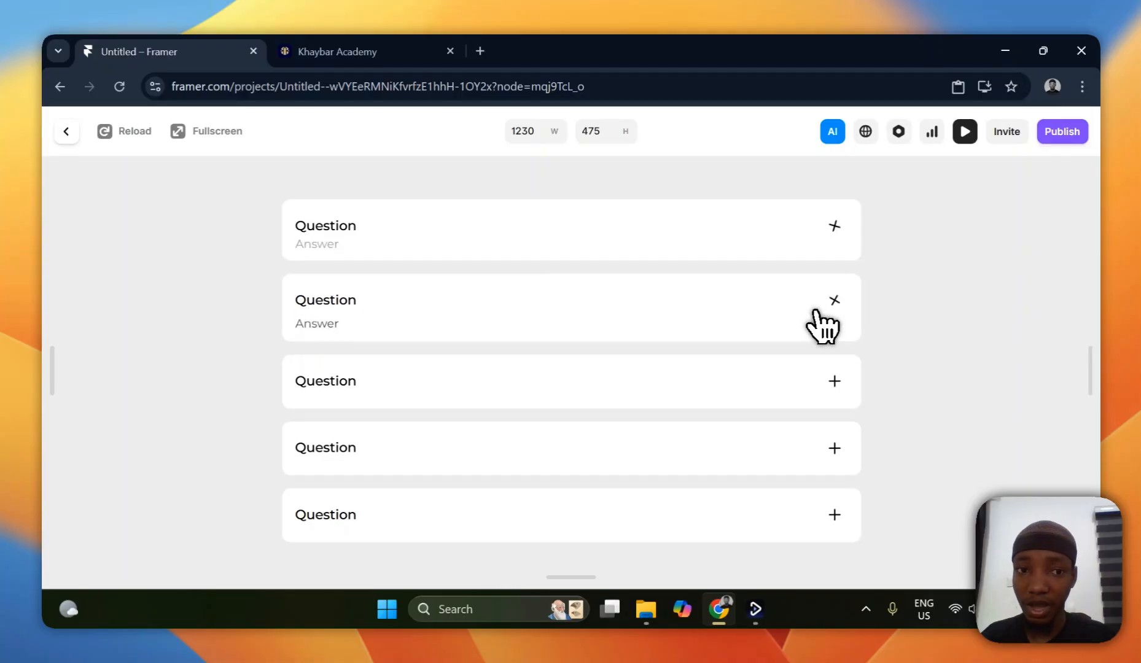
{"action": "left_click", "coordinate": [833, 246]}
{"action": "left_click", "coordinate": [825, 236]}
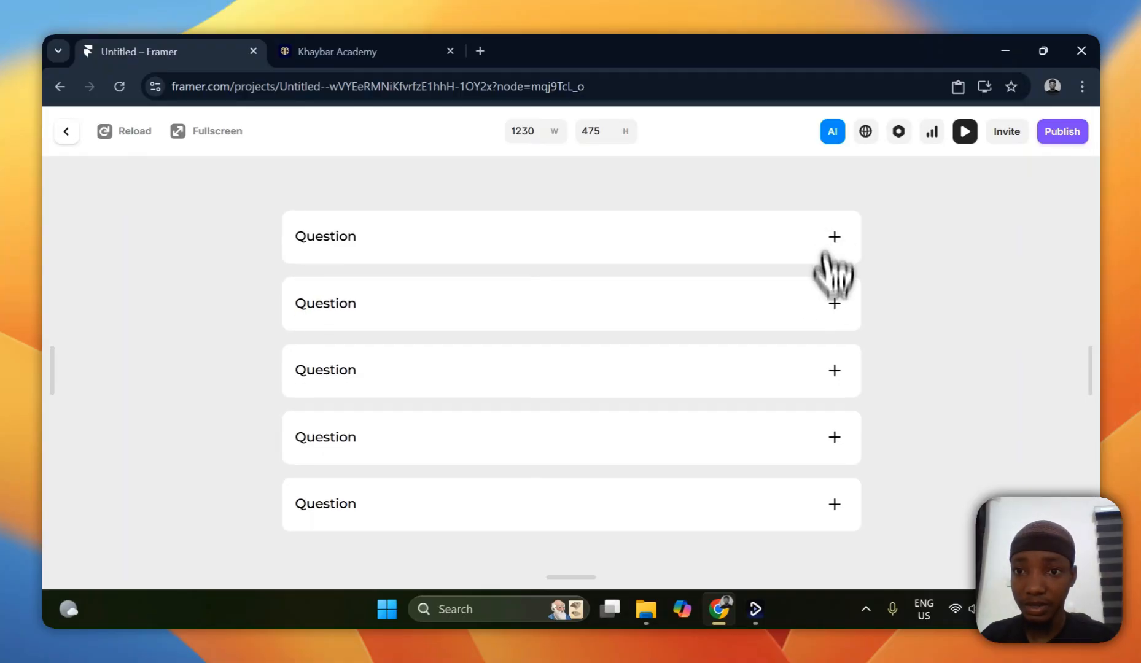
- Expand the first, second, third and fifth rows in turn, collapse the fifth, and return to the component editor
{"action": "left_click", "coordinate": [825, 258]}
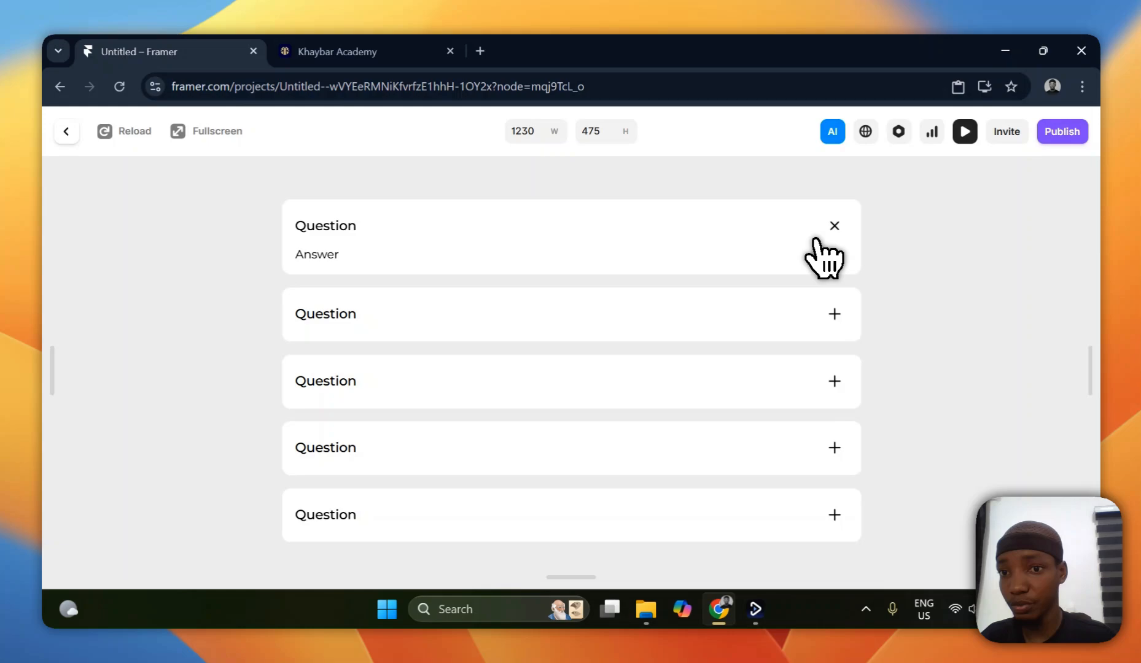
{"action": "left_click", "coordinate": [821, 309]}
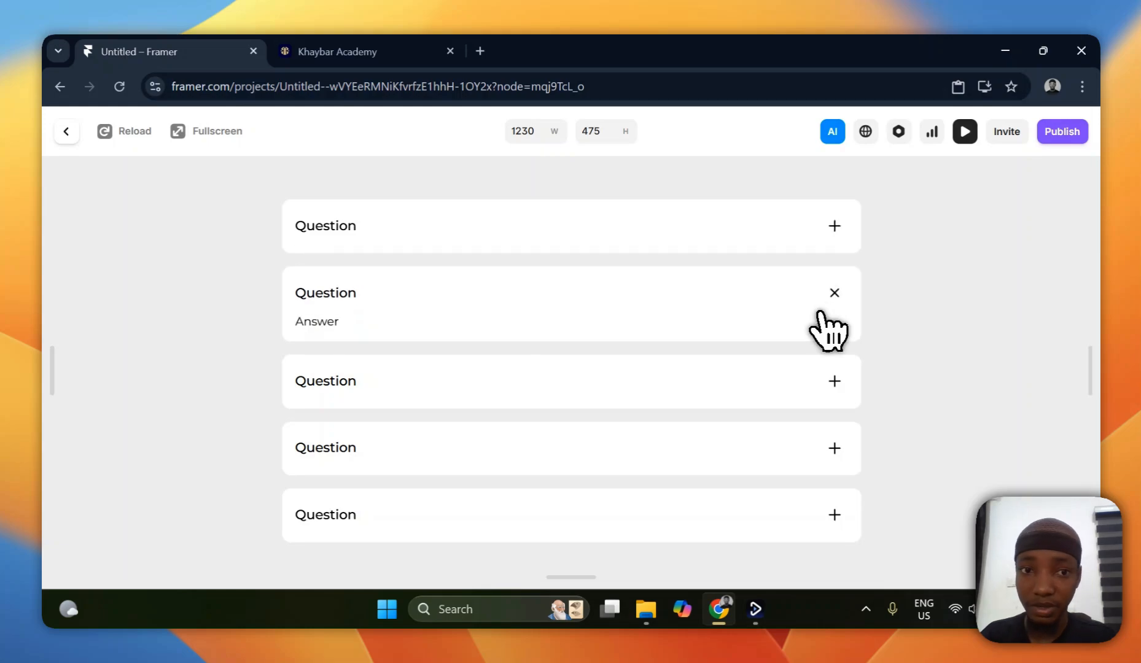
{"action": "left_click", "coordinate": [817, 383]}
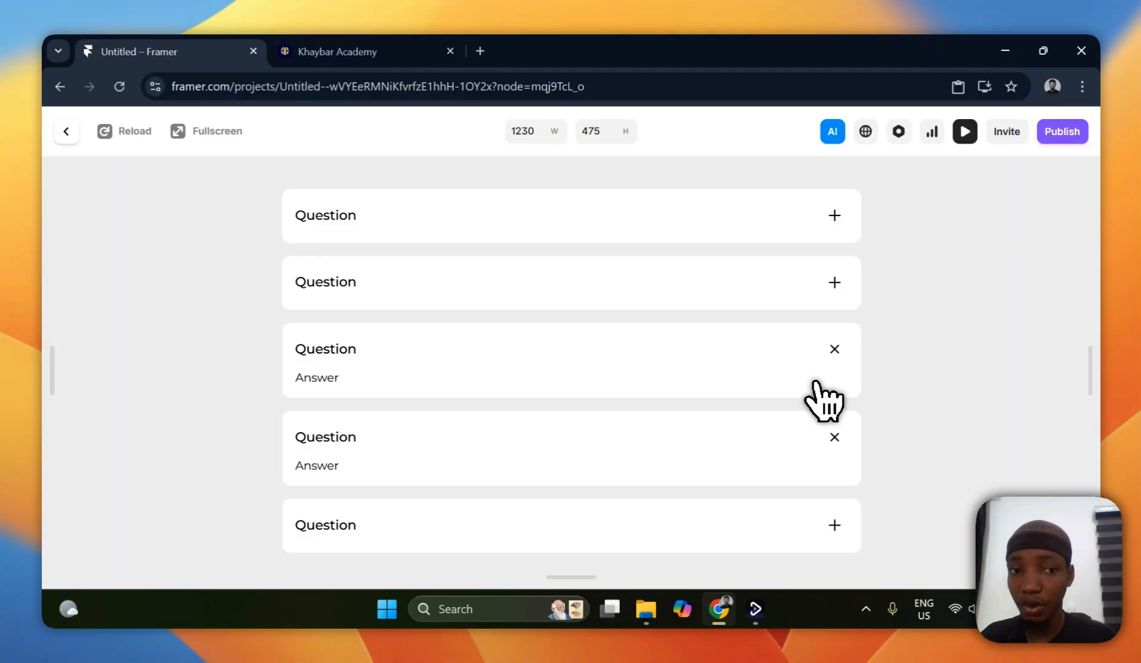
{"action": "left_click", "coordinate": [843, 528]}
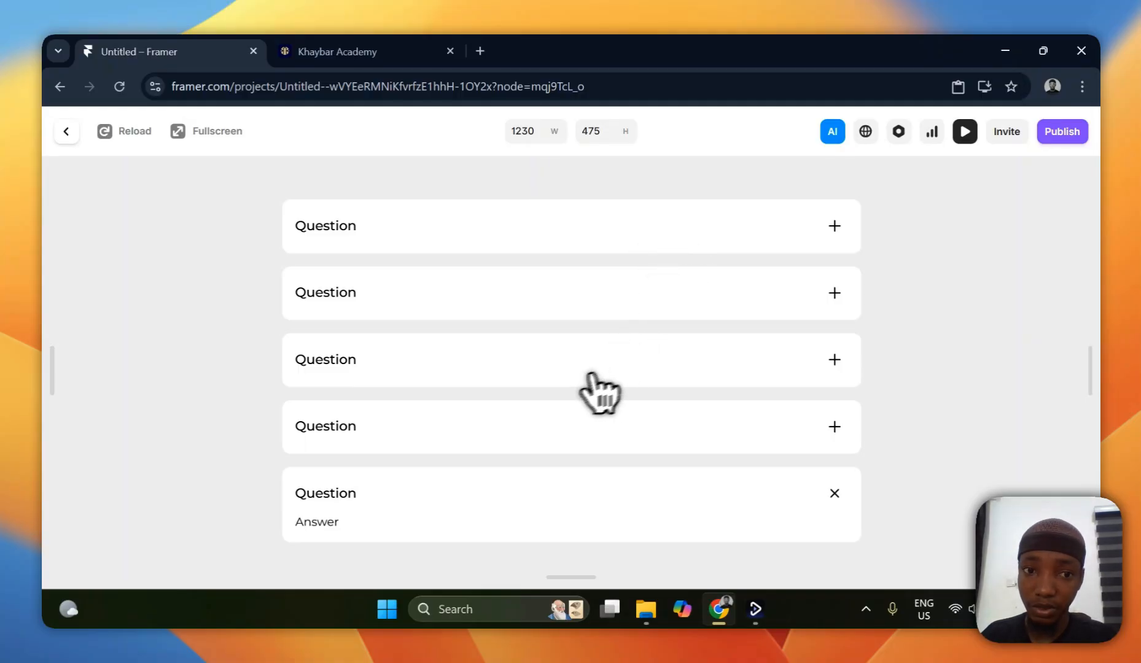
{"action": "left_click", "coordinate": [623, 497]}
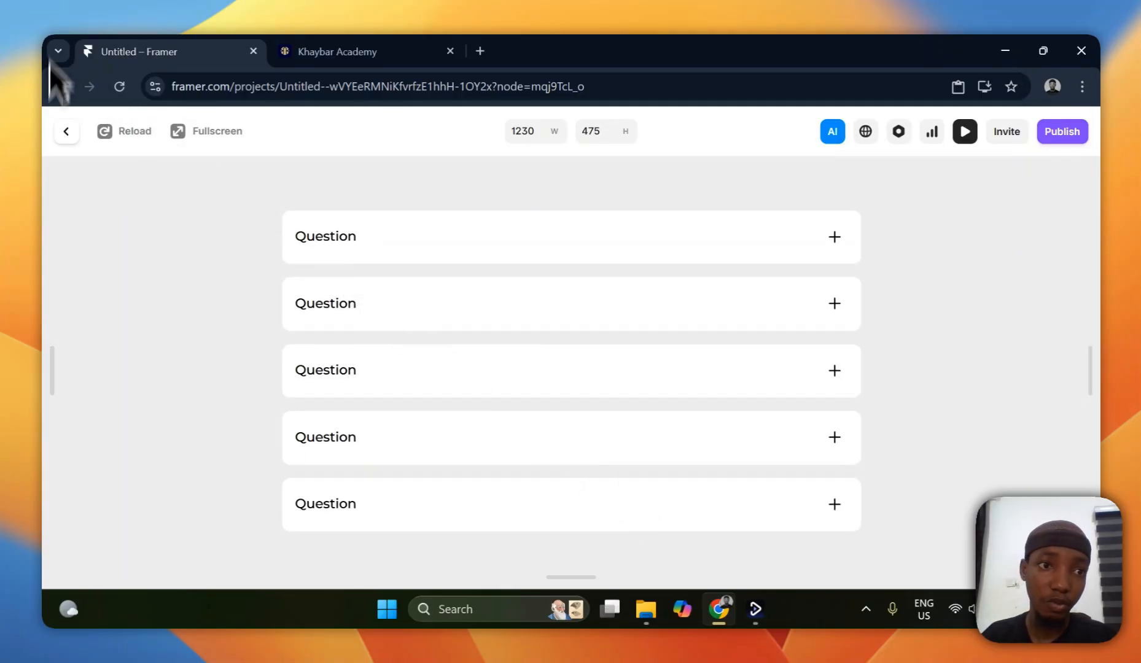
{"action": "left_click", "coordinate": [63, 132]}
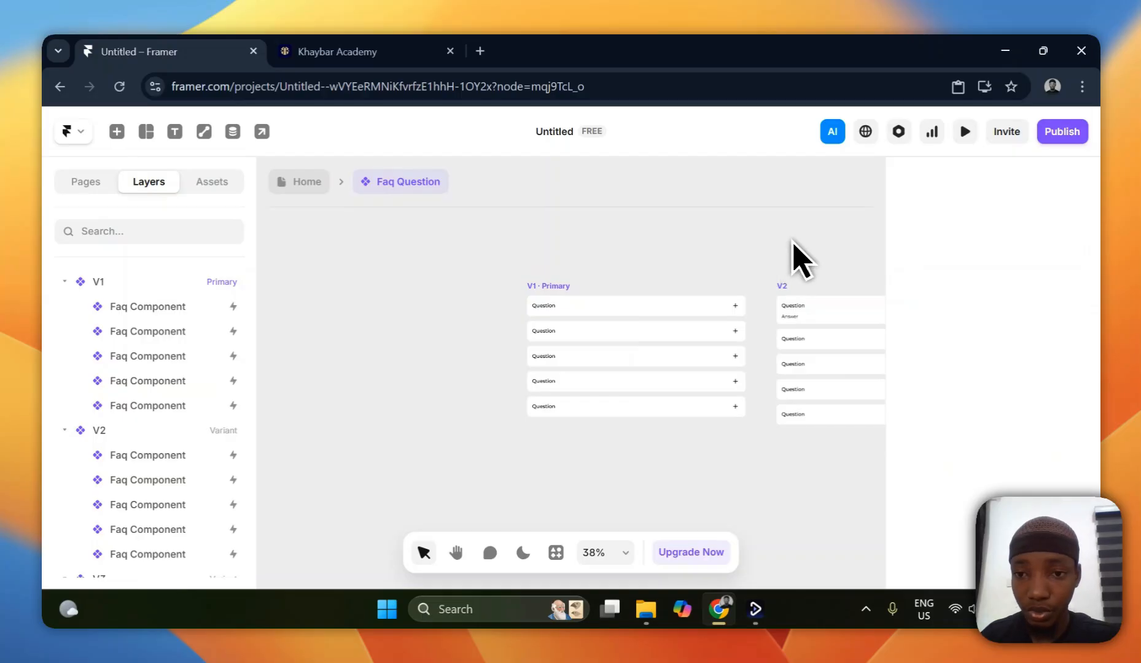
- Inspect the click interaction target of every row in variant V3, rechecking its expanded second row
{"action": "scroll", "coordinate": [792, 241], "scroll_direction": "right", "scroll_amount": 6}
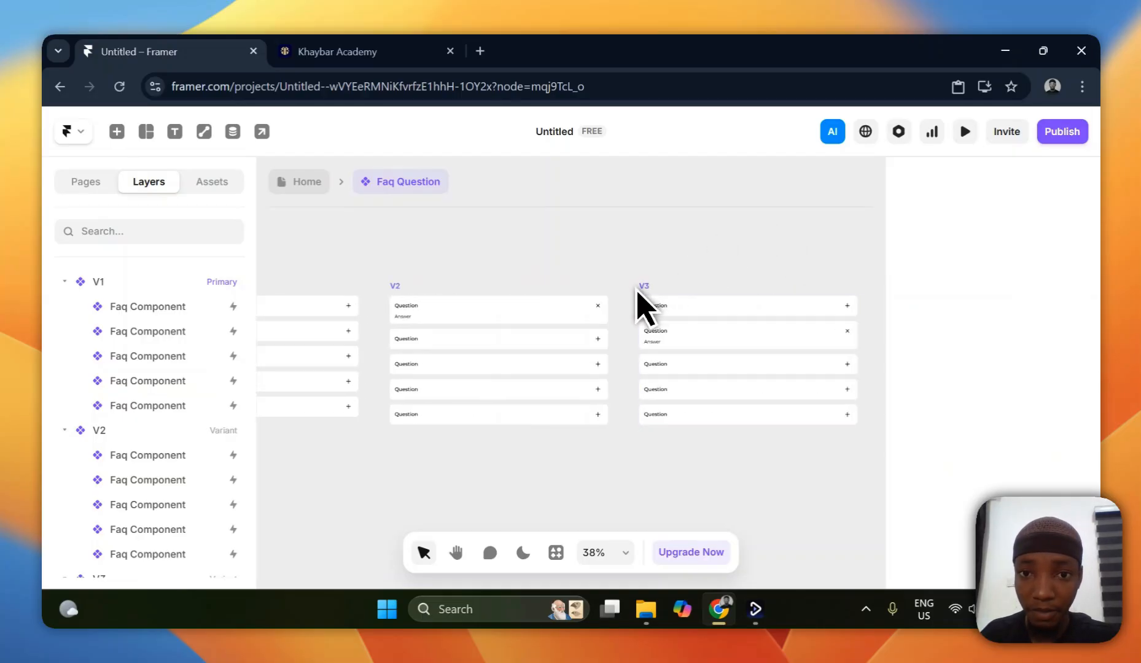
{"action": "left_click", "coordinate": [643, 286]}
{"action": "left_click", "coordinate": [690, 312]}
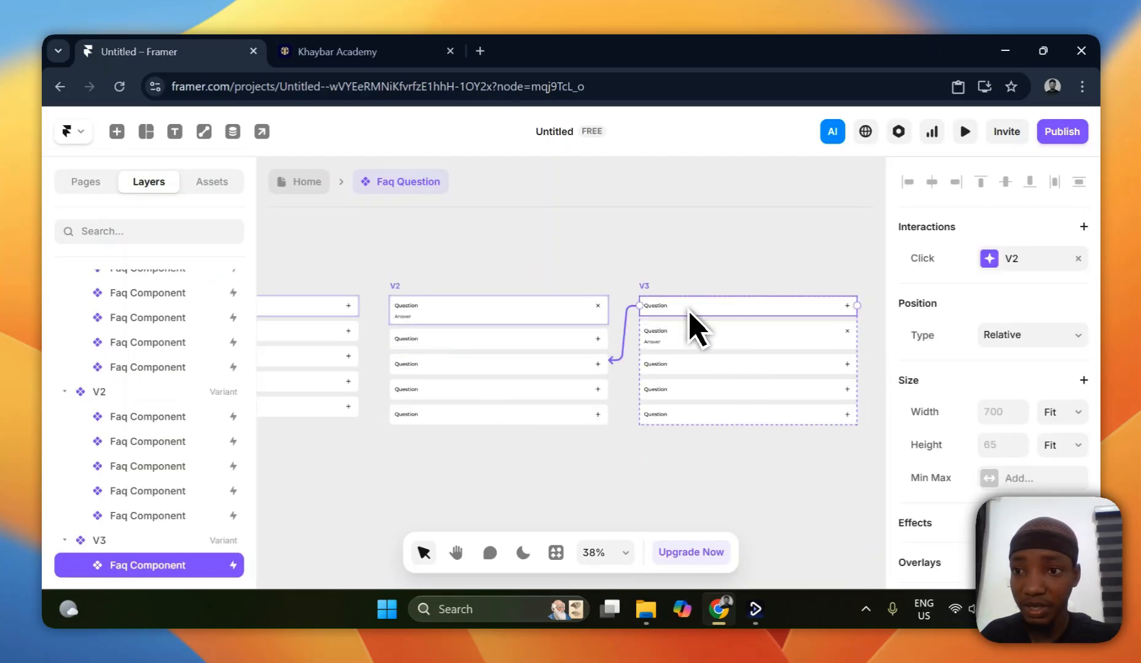
{"action": "left_click", "coordinate": [741, 337]}
{"action": "left_click", "coordinate": [747, 363]}
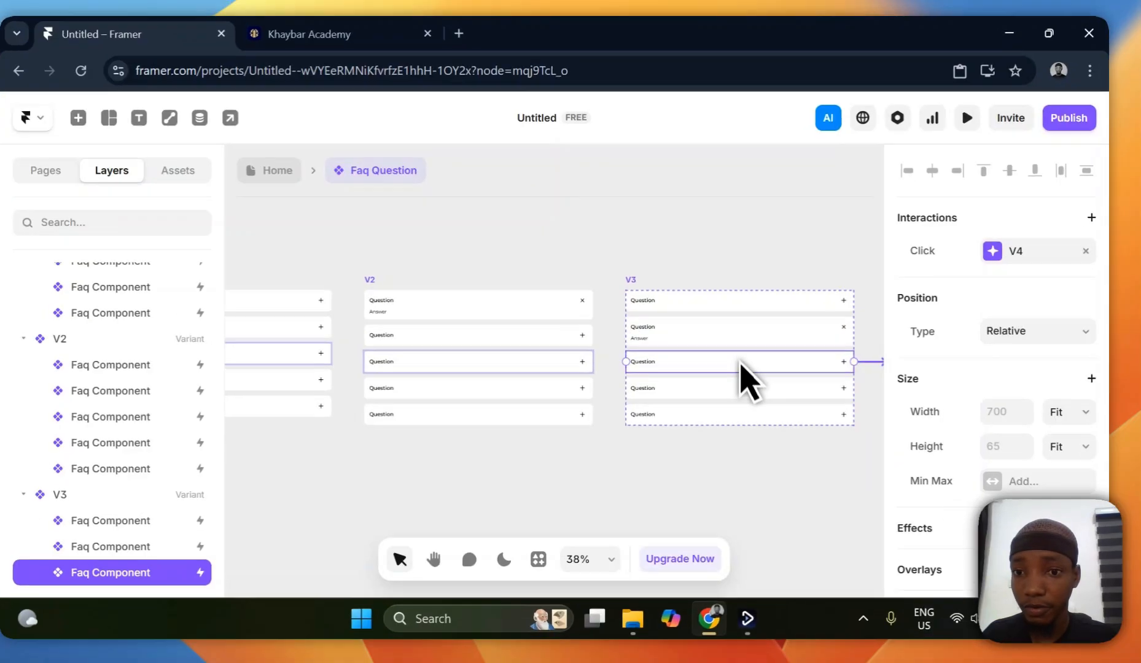
{"action": "left_click", "coordinate": [751, 386]}
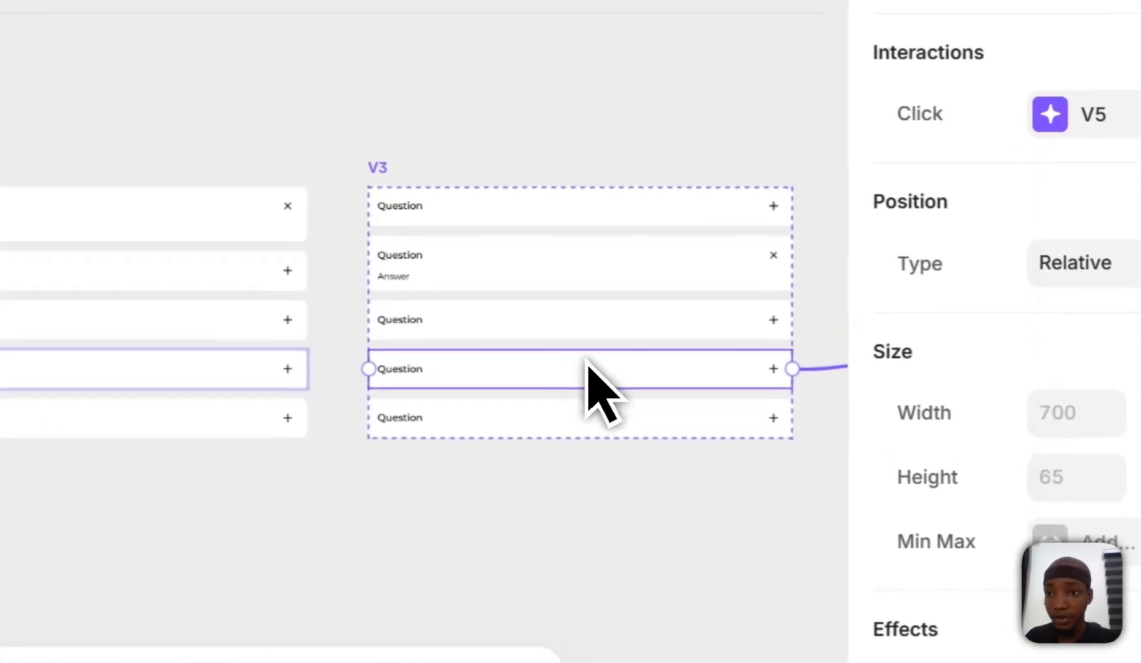
{"action": "left_click", "coordinate": [576, 417]}
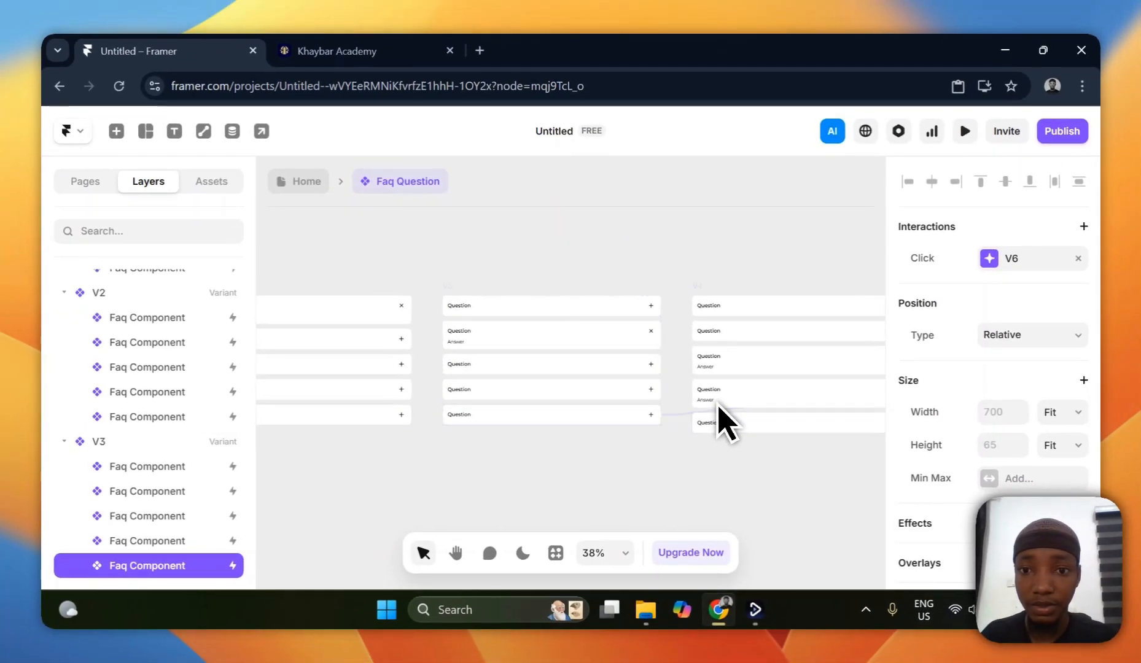
{"action": "scroll", "coordinate": [743, 421], "scroll_direction": "right", "scroll_amount": 3}
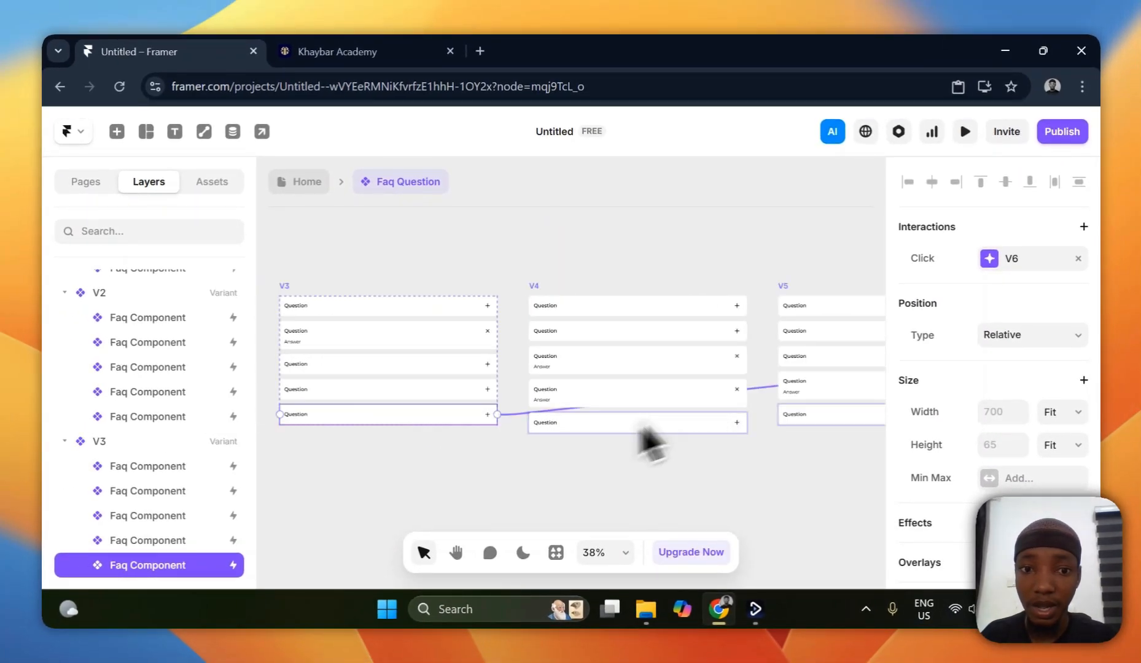
{"action": "left_click", "coordinate": [387, 337]}
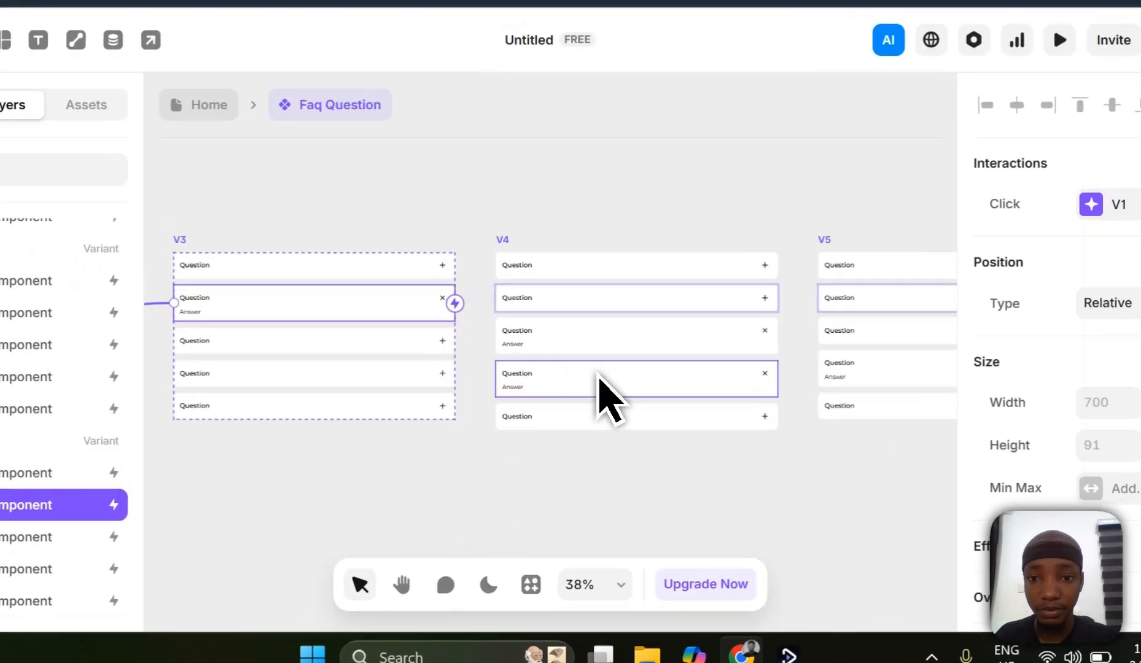
- Set the fourth row of variant V4 to the Question variant of the Faq Component
{"action": "left_click", "coordinate": [604, 380]}
{"action": "scroll", "coordinate": [1004, 341], "scroll_direction": "down", "scroll_amount": 5}
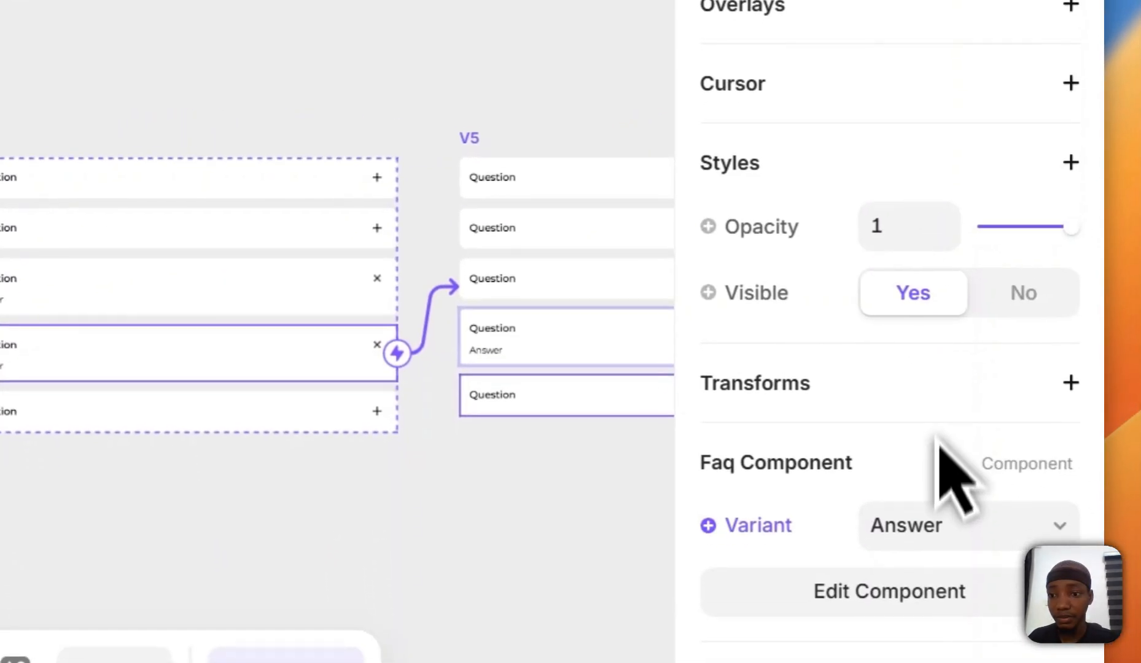
{"action": "left_click", "coordinate": [912, 450]}
{"action": "left_click", "coordinate": [921, 458]}
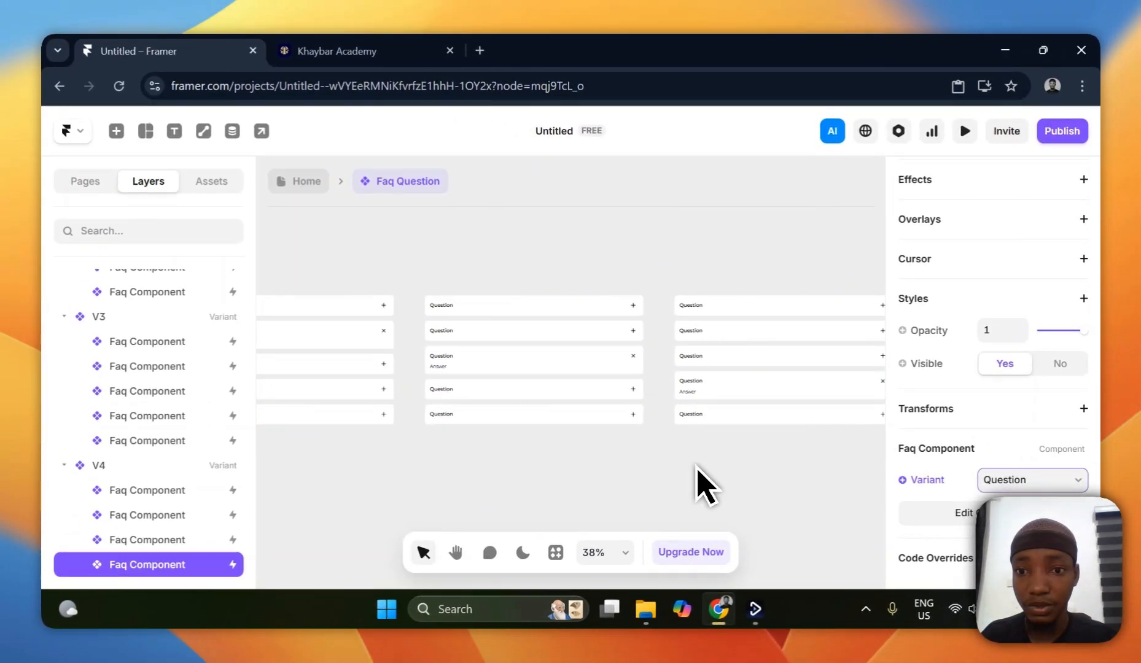
- Review the rows across the component variants, select the primary variant V1 and open its preview
{"action": "scroll", "coordinate": [706, 485], "scroll_direction": "right", "scroll_amount": 2}
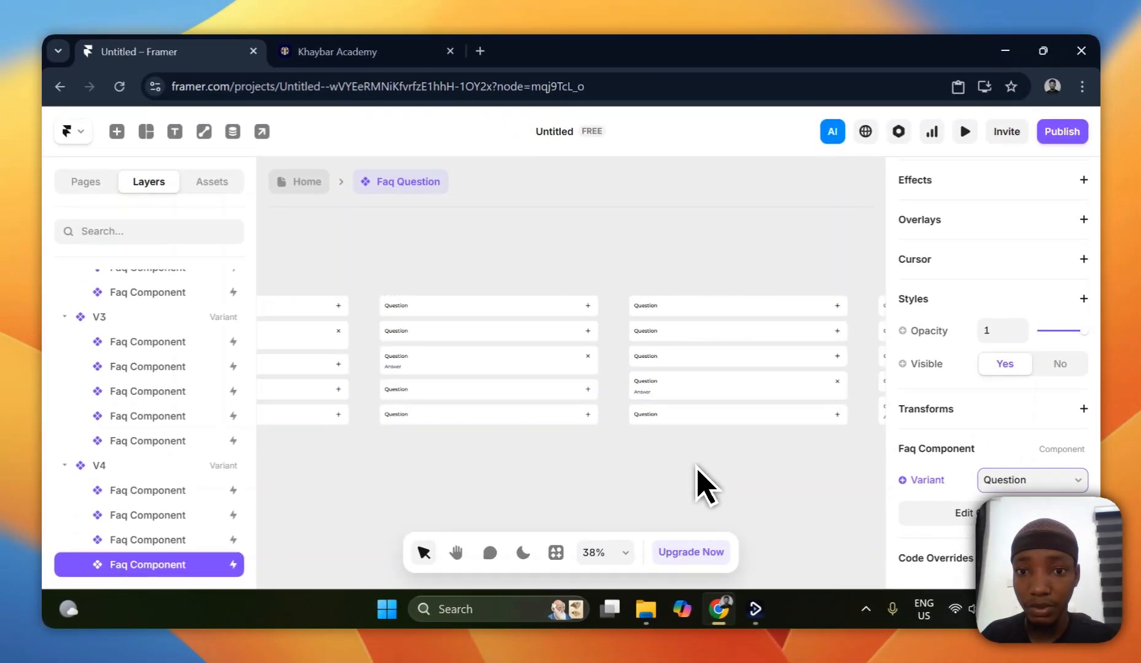
{"action": "scroll", "coordinate": [706, 476], "scroll_direction": "right", "scroll_amount": 8}
{"action": "scroll", "coordinate": [706, 476], "scroll_direction": "left", "scroll_amount": 20}
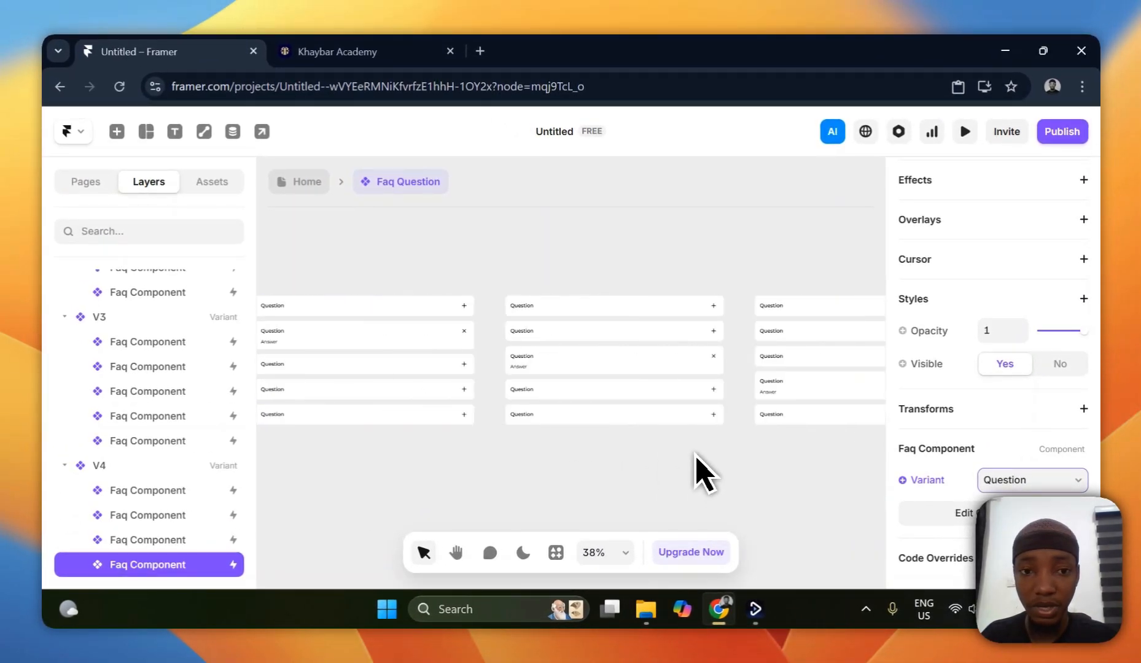
{"action": "scroll", "coordinate": [694, 464], "scroll_direction": "left", "scroll_amount": 15}
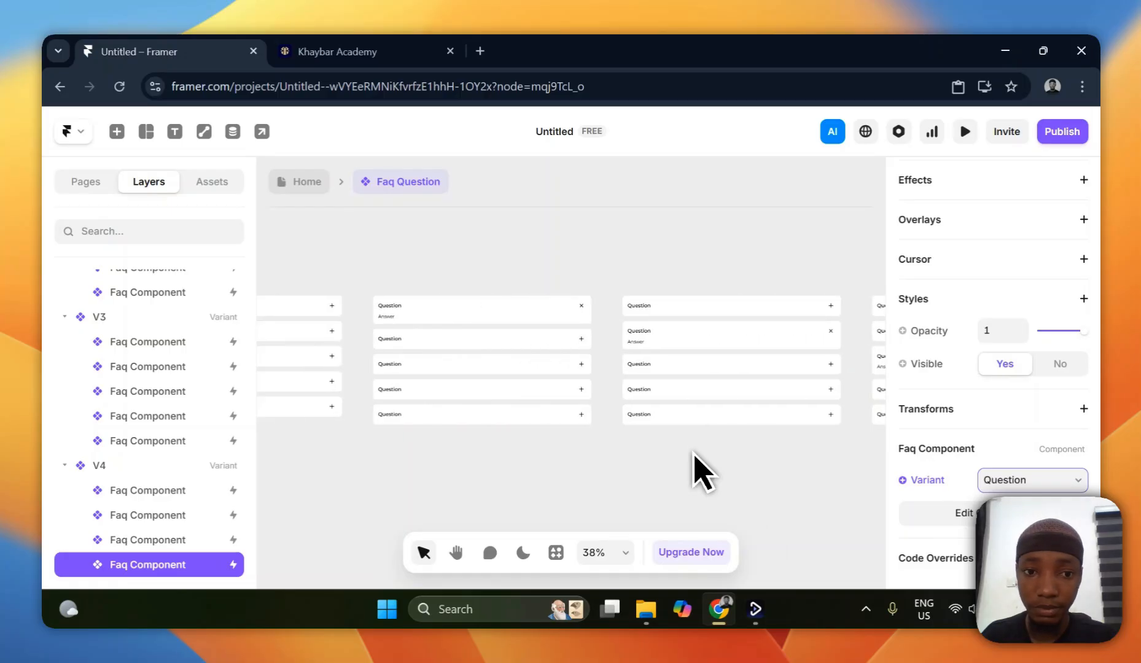
{"action": "left_click", "coordinate": [471, 292]}
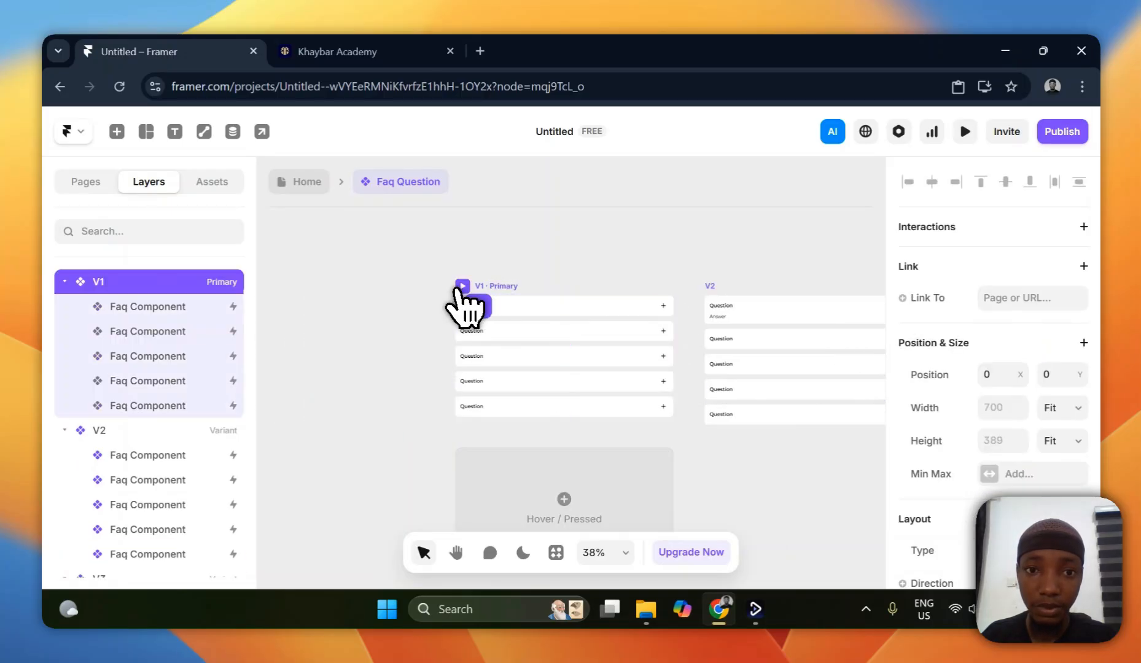
{"action": "key", "text": "ctrl+p"}
- Test all five rows in the preview by expanding them from first to fifth and back, and return to the editor
{"action": "left_click", "coordinate": [695, 247]}
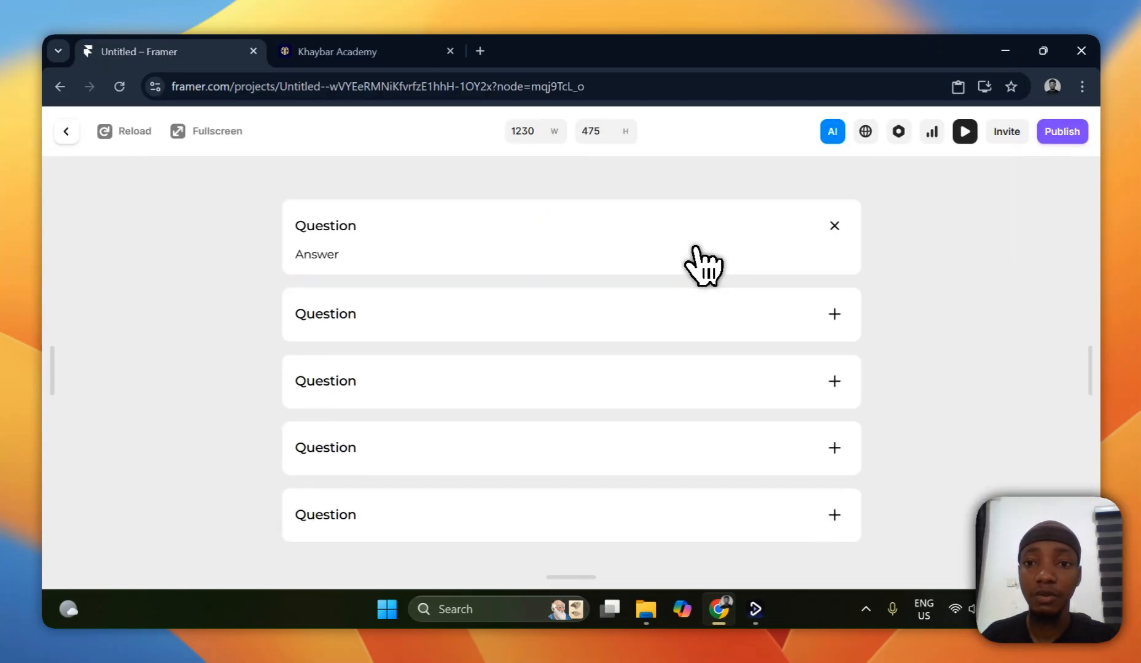
{"action": "left_click", "coordinate": [727, 314]}
{"action": "left_click", "coordinate": [744, 376]}
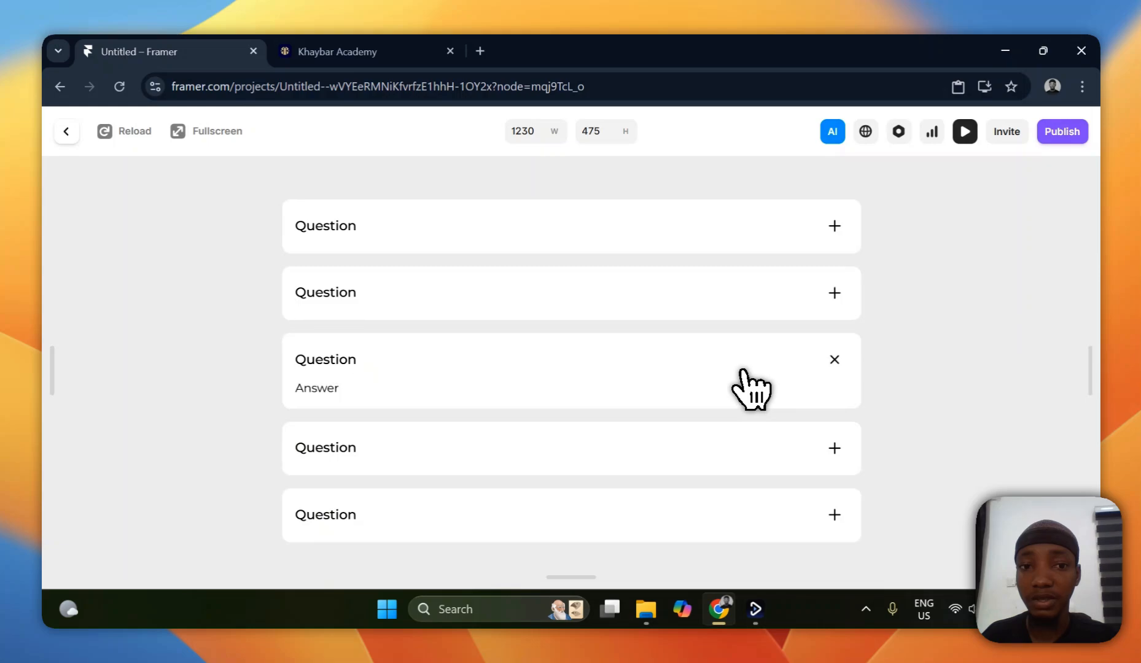
{"action": "left_click", "coordinate": [740, 445]}
{"action": "left_click", "coordinate": [733, 503]}
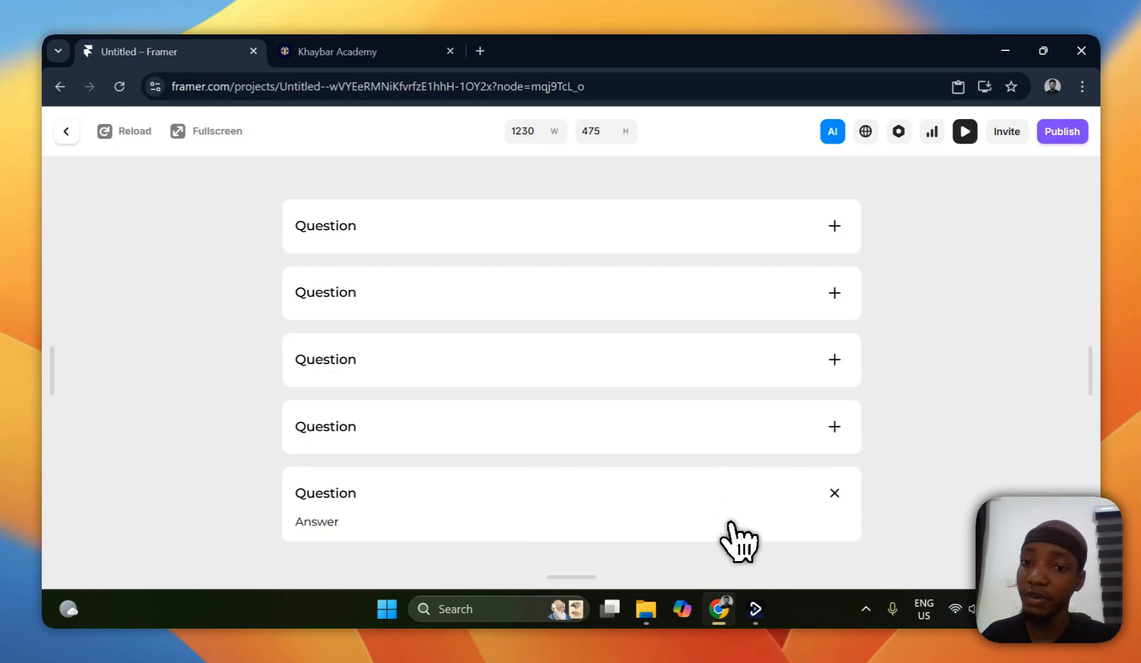
{"action": "left_click", "coordinate": [735, 427]}
{"action": "left_click", "coordinate": [733, 376]}
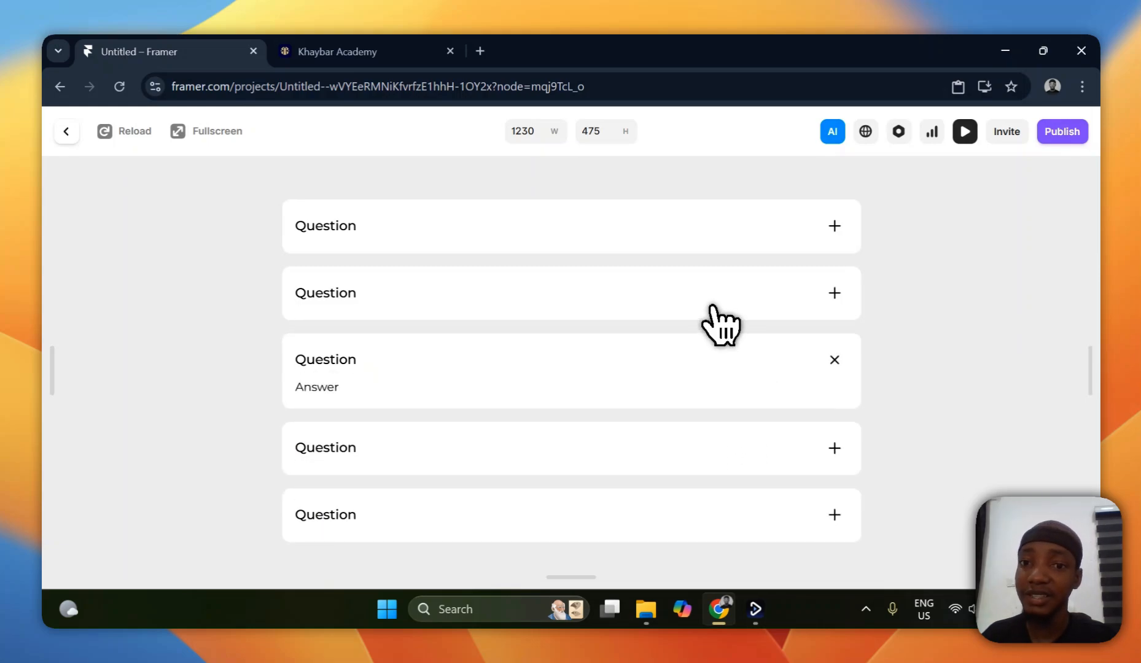
{"action": "left_click", "coordinate": [714, 305]}
{"action": "left_click", "coordinate": [701, 236]}
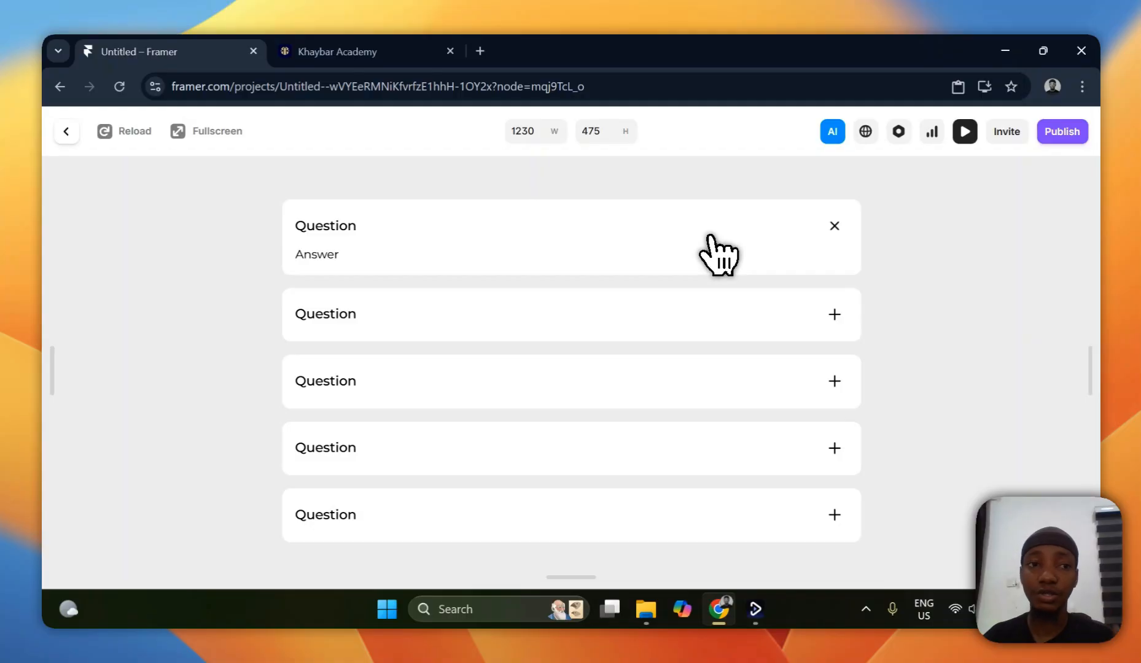
{"action": "left_click", "coordinate": [67, 131]}
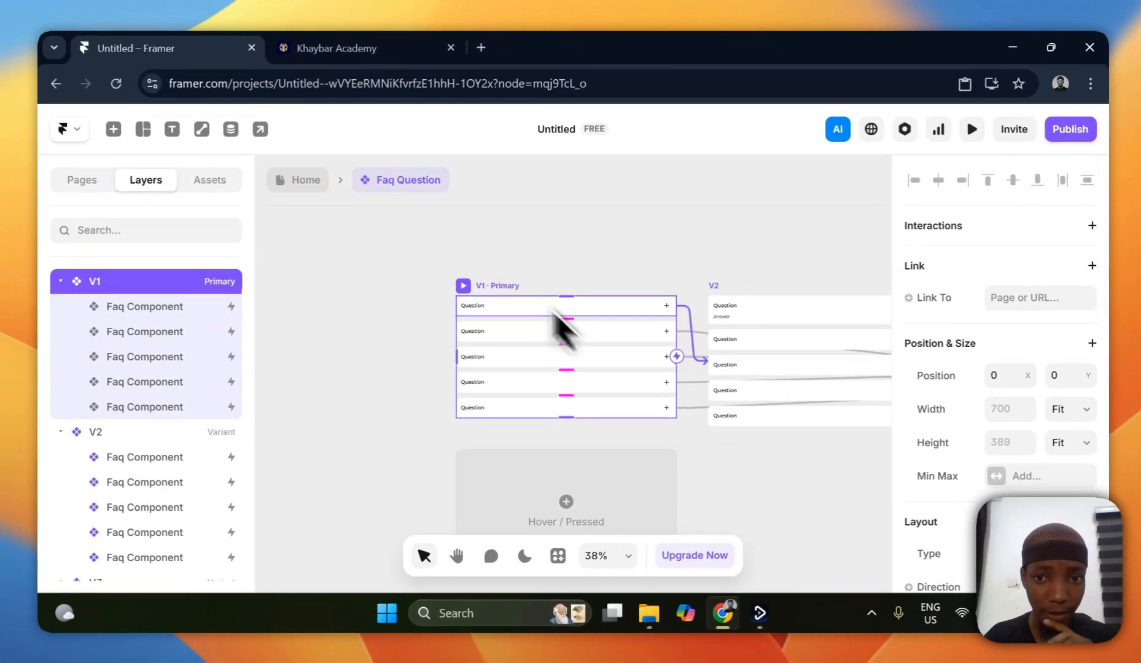
- Change the transition of the primary variant V1 to Ease and set its time to 0.5 s
{"action": "scroll", "coordinate": [952, 359], "scroll_direction": "down", "scroll_amount": 10}
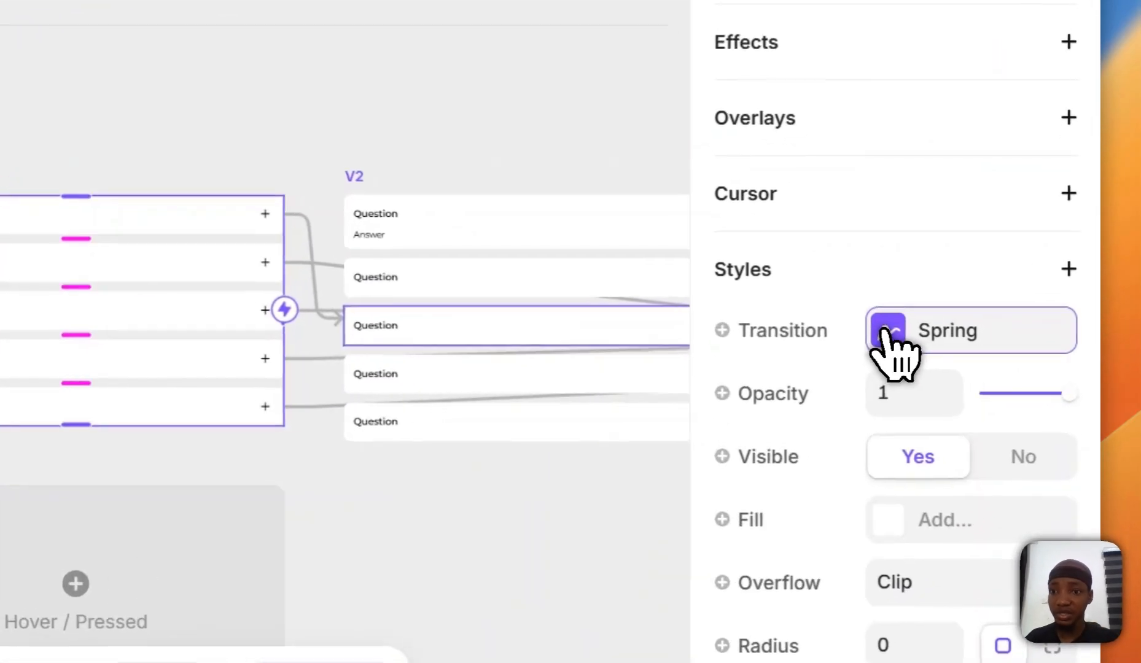
{"action": "left_click", "coordinate": [884, 335]}
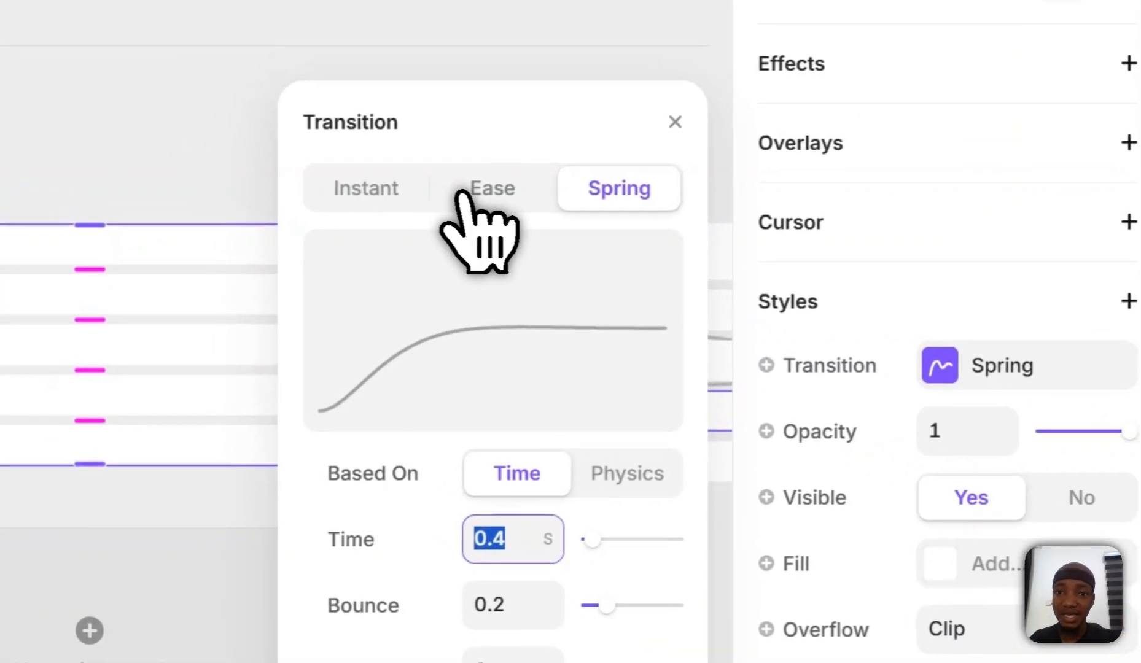
{"action": "left_click", "coordinate": [428, 152]}
{"action": "left_click", "coordinate": [500, 616]}
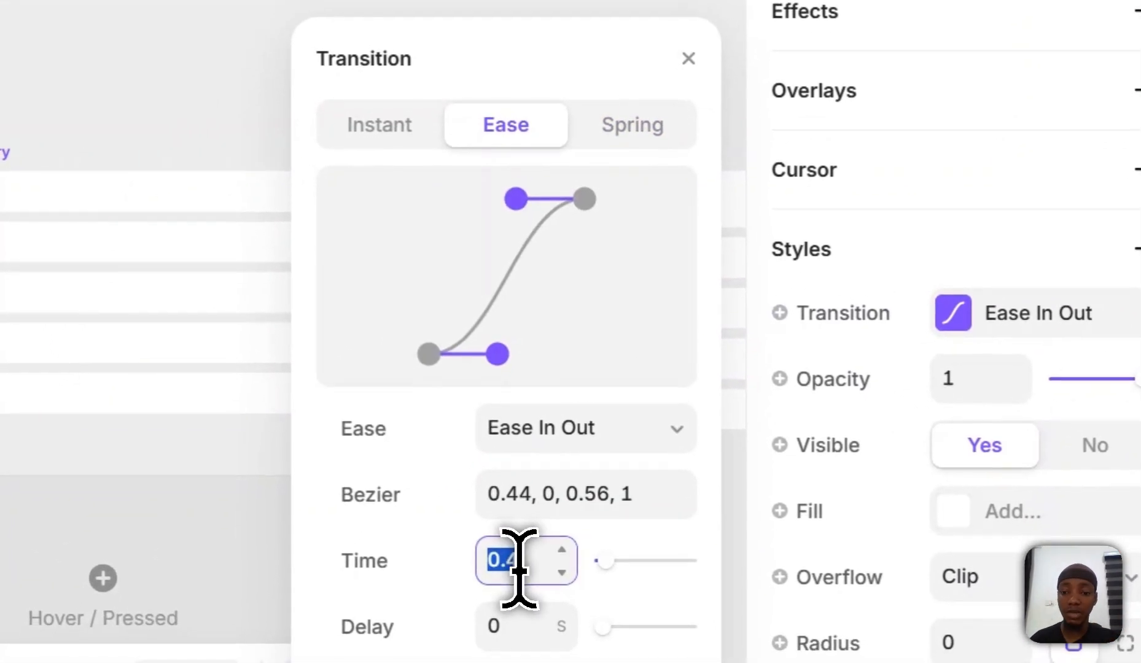
{"action": "type", "text": "0."}
{"action": "type", "text": "6"}
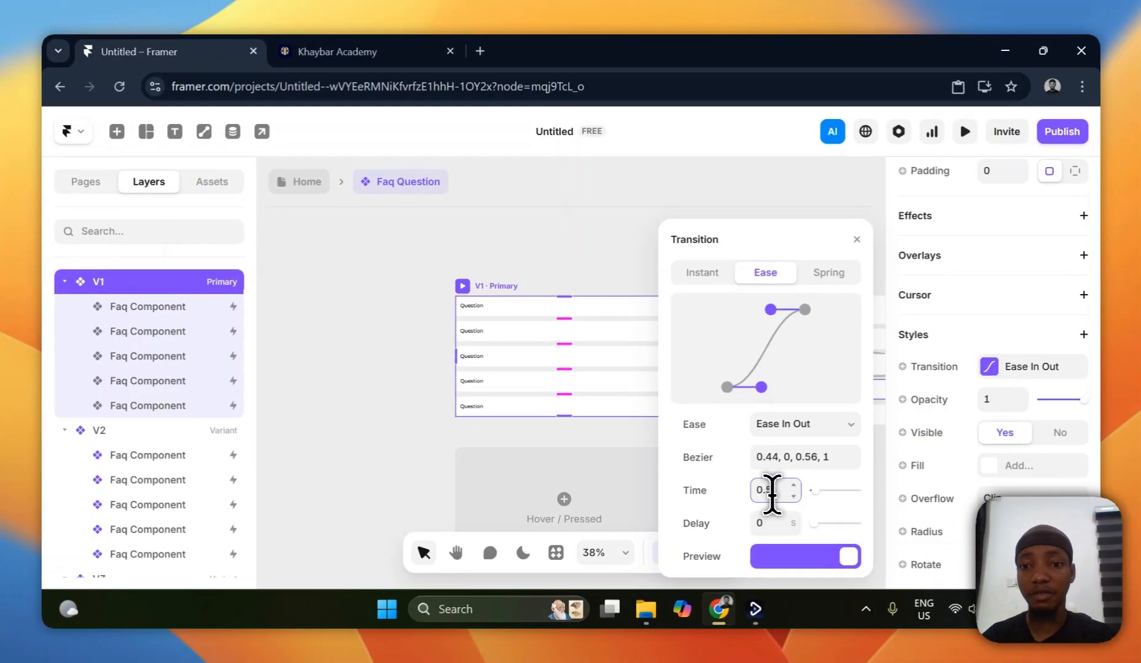
- Set the transition time of the primary variant V1 to 0.6 s and test the first row in the preview
{"action": "key", "text": "BackSpace"}
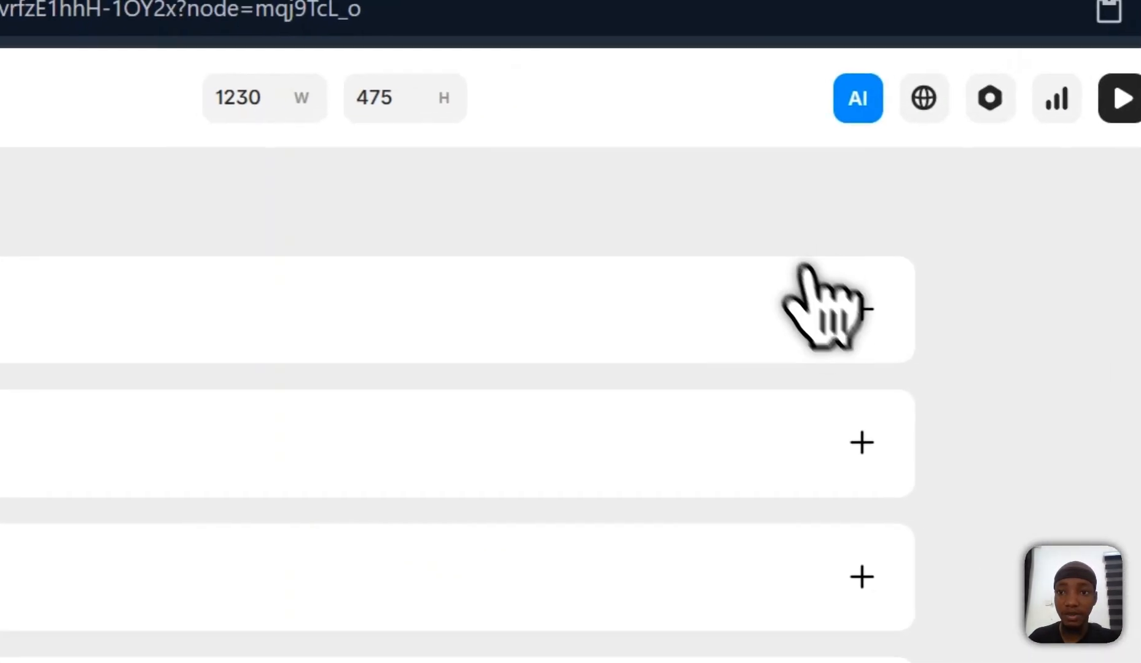
{"action": "left_click", "coordinate": [820, 298]}
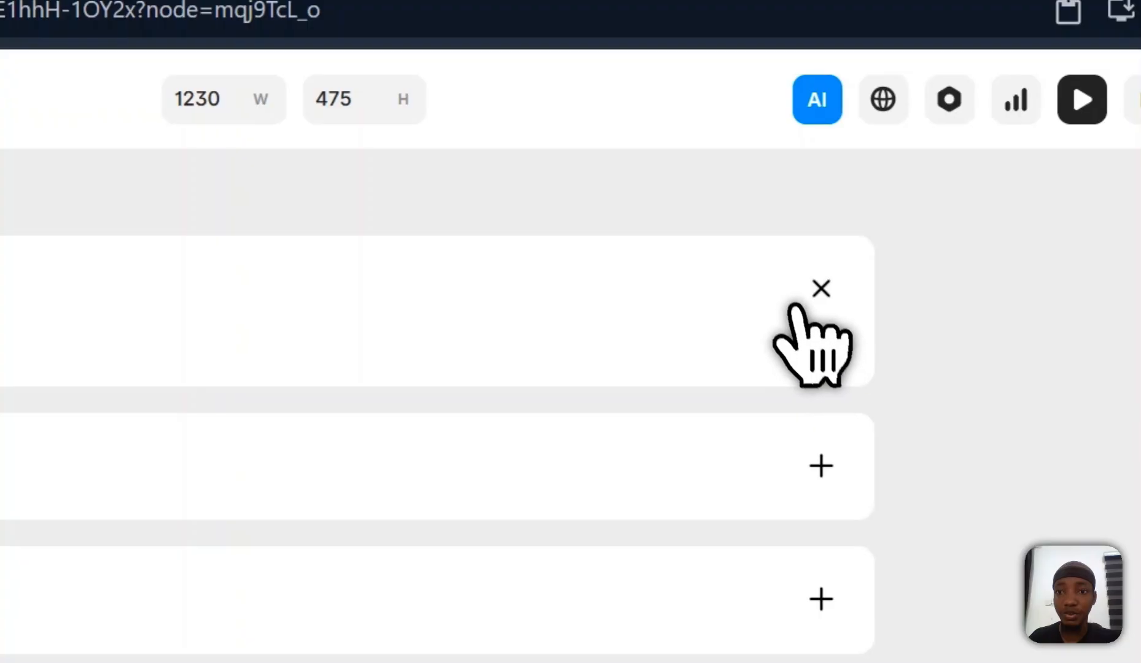
{"action": "left_click", "coordinate": [793, 304]}
{"action": "left_click", "coordinate": [792, 301]}
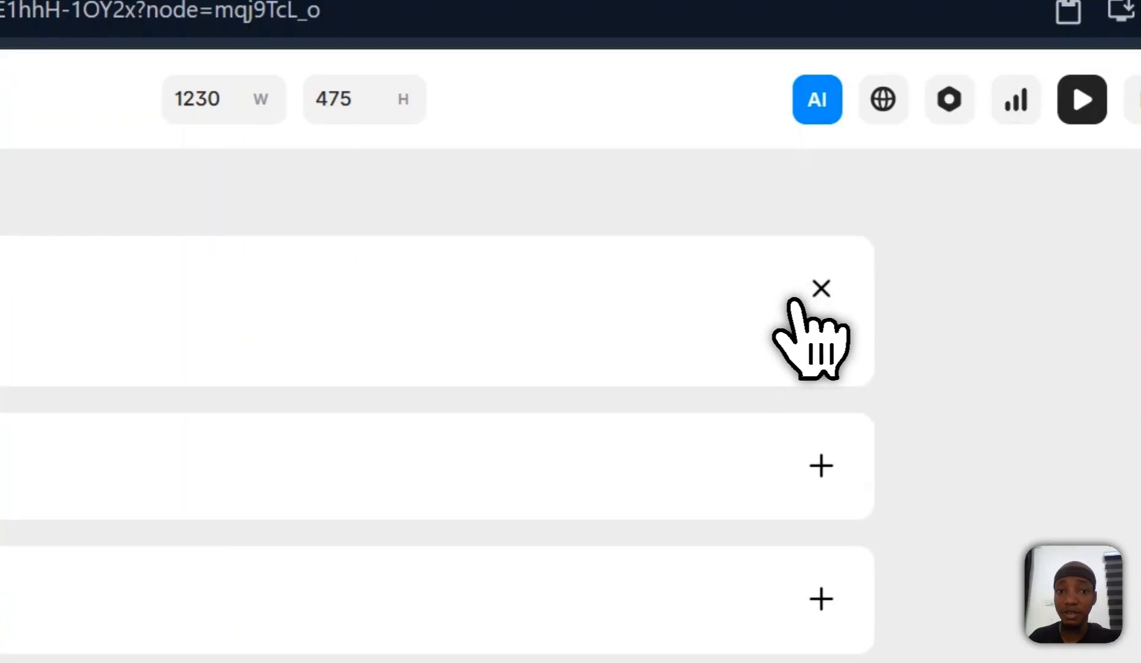
{"action": "left_click", "coordinate": [795, 302]}
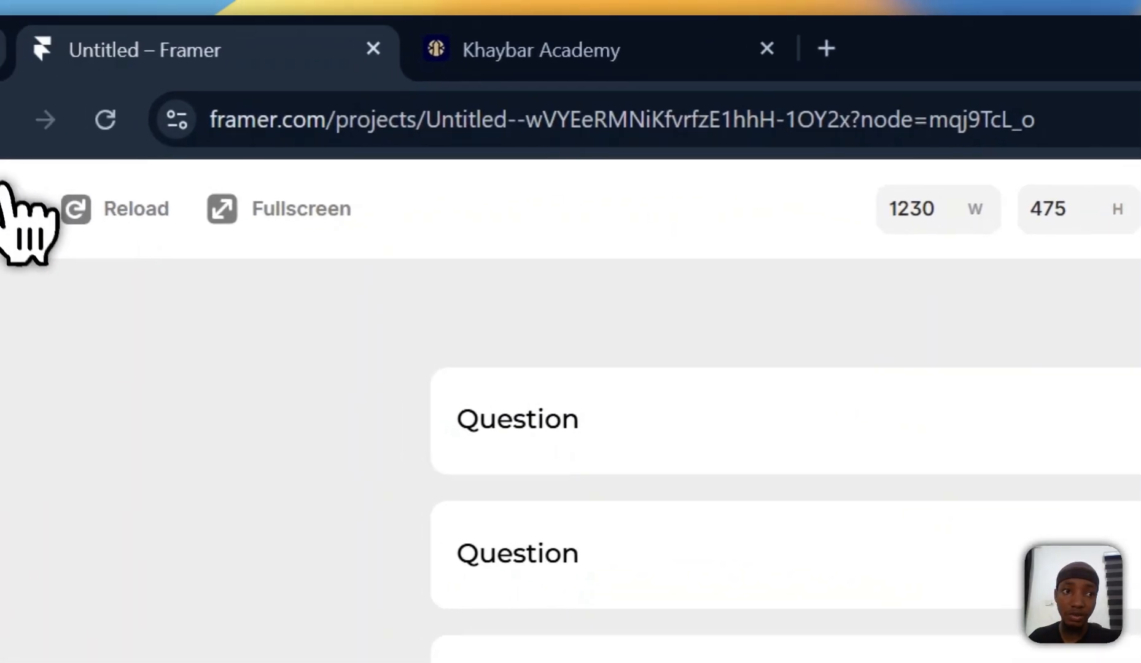
{"action": "left_click", "coordinate": [8, 193]}
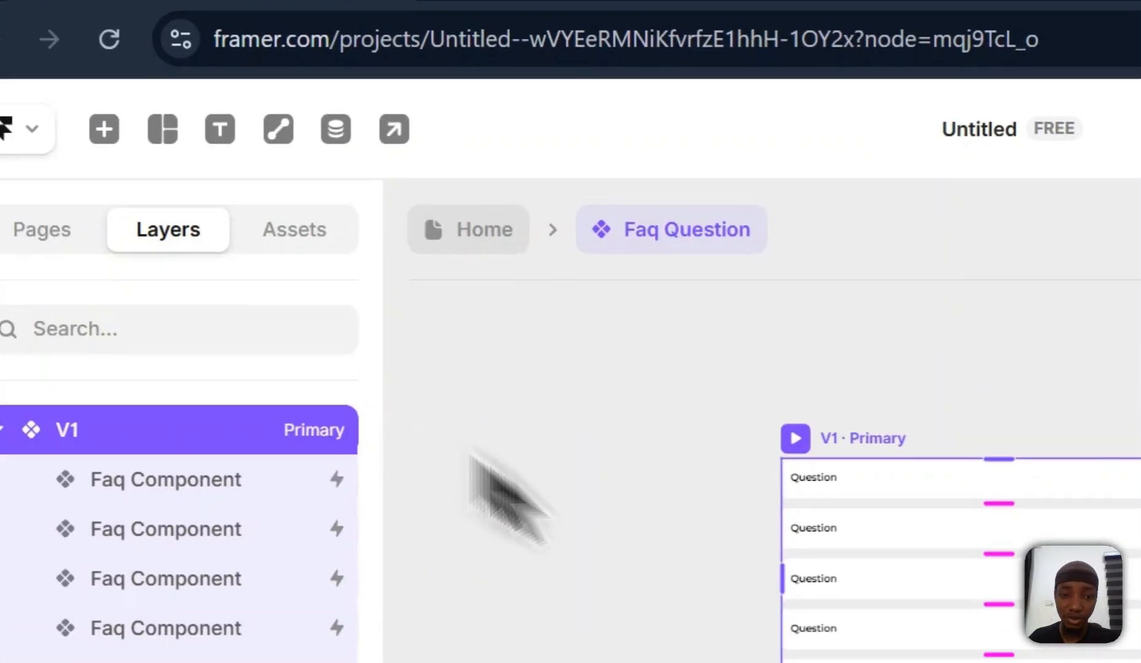
- Change the transition of the Faq Component's Question variant to Ease with a time of 0.5 s, and return to the Faq Question component
{"action": "left_click", "coordinate": [966, 487]}
{"action": "double_click", "coordinate": [974, 491]}
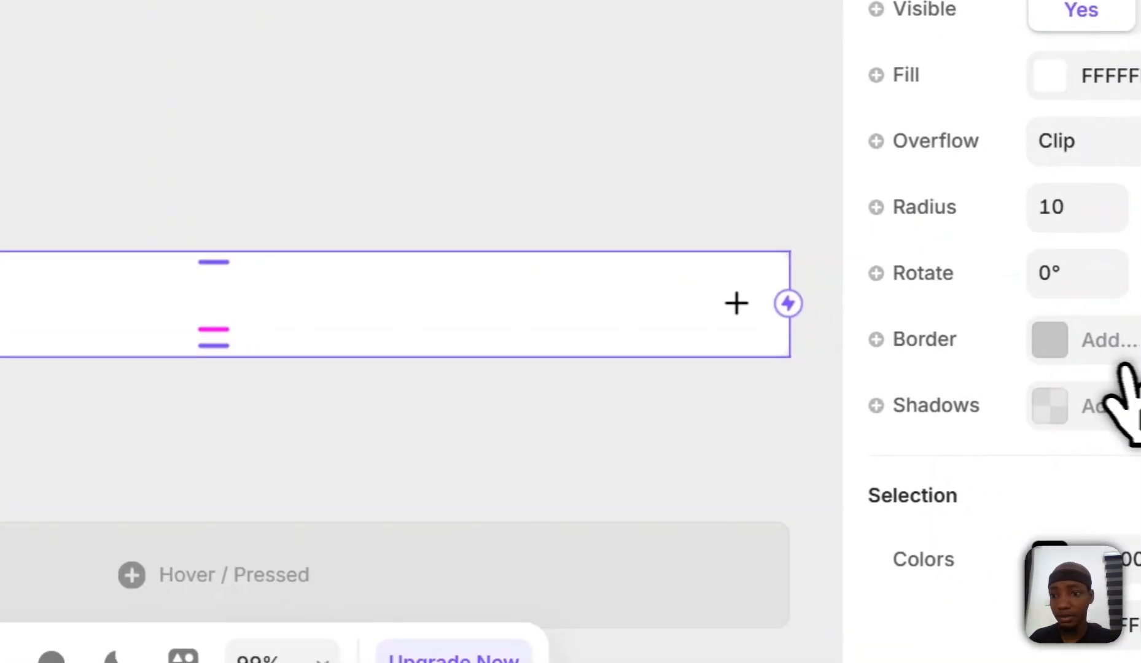
{"action": "scroll", "coordinate": [917, 246], "scroll_direction": "up", "scroll_amount": 5}
{"action": "left_click", "coordinate": [897, 357]}
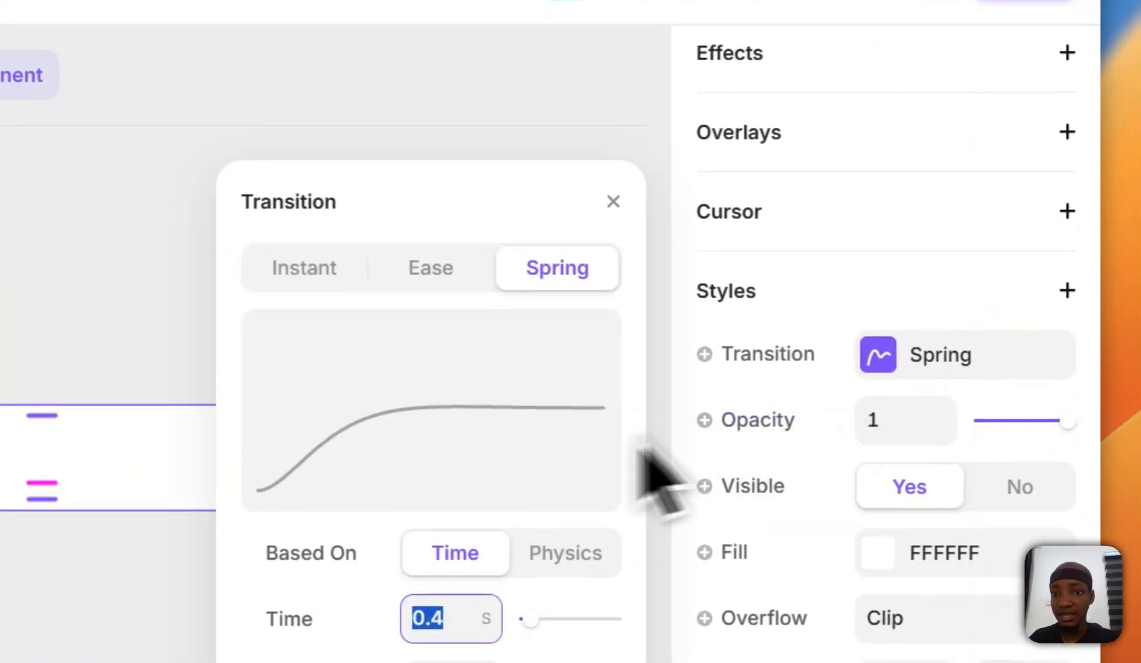
{"action": "left_click", "coordinate": [448, 267]}
{"action": "left_click", "coordinate": [451, 618]}
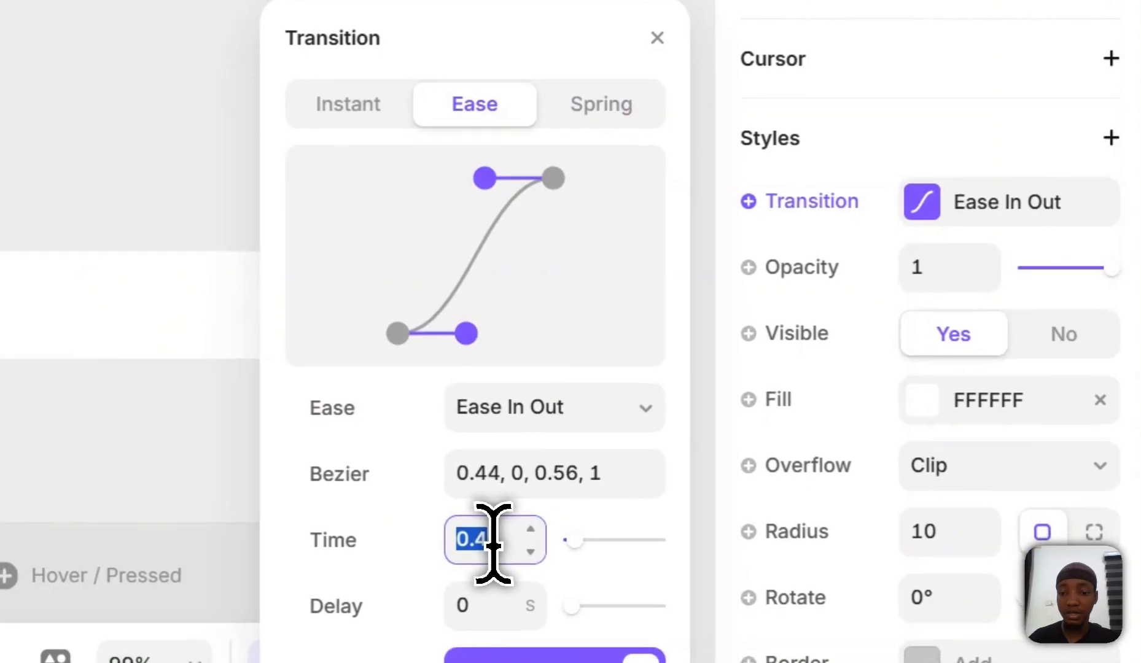
{"action": "key", "text": "BackSpace"}
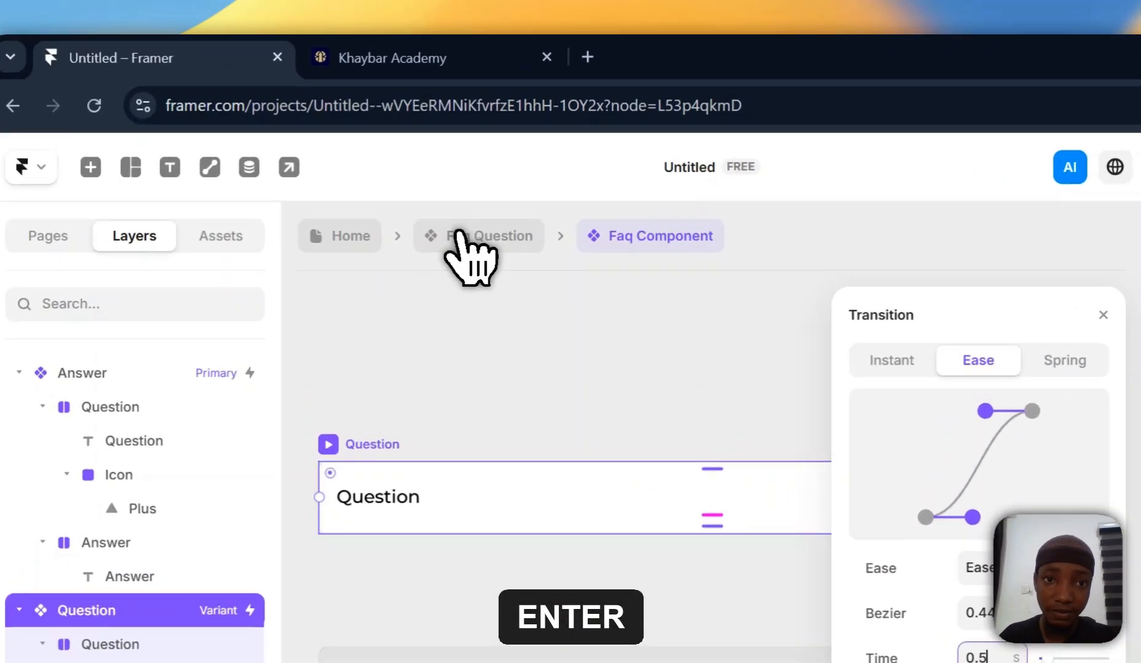
{"action": "left_click", "coordinate": [369, 182]}
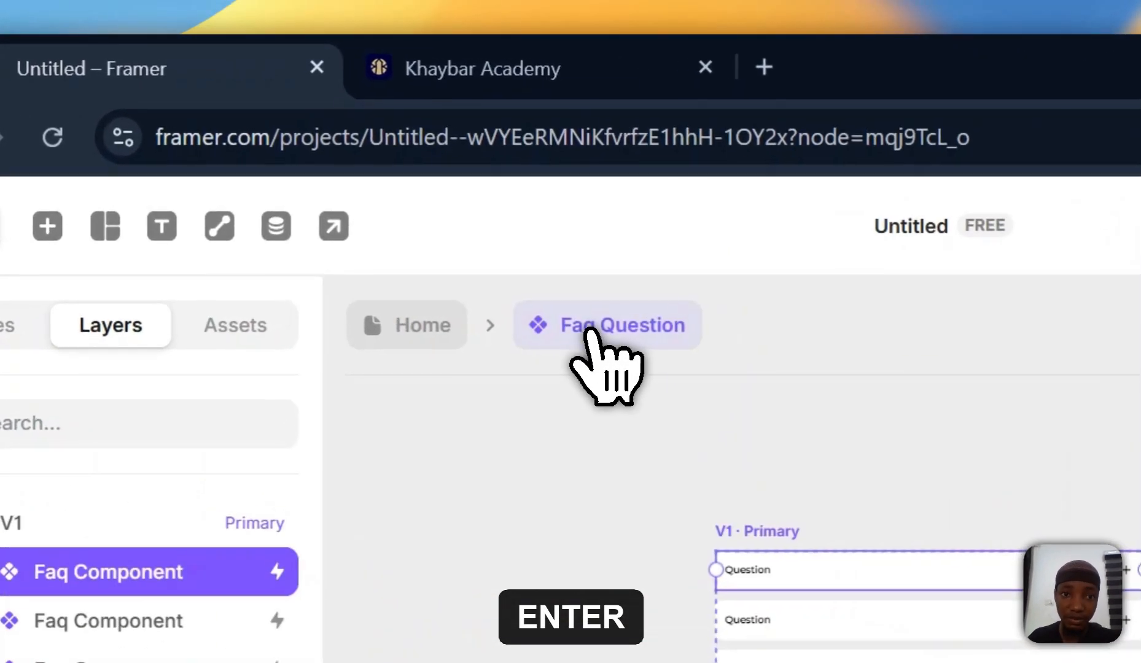
- Set the transition time of the primary variant V1 to 0.5 s
{"action": "scroll", "coordinate": [1031, 381], "scroll_direction": "down", "scroll_amount": 1}
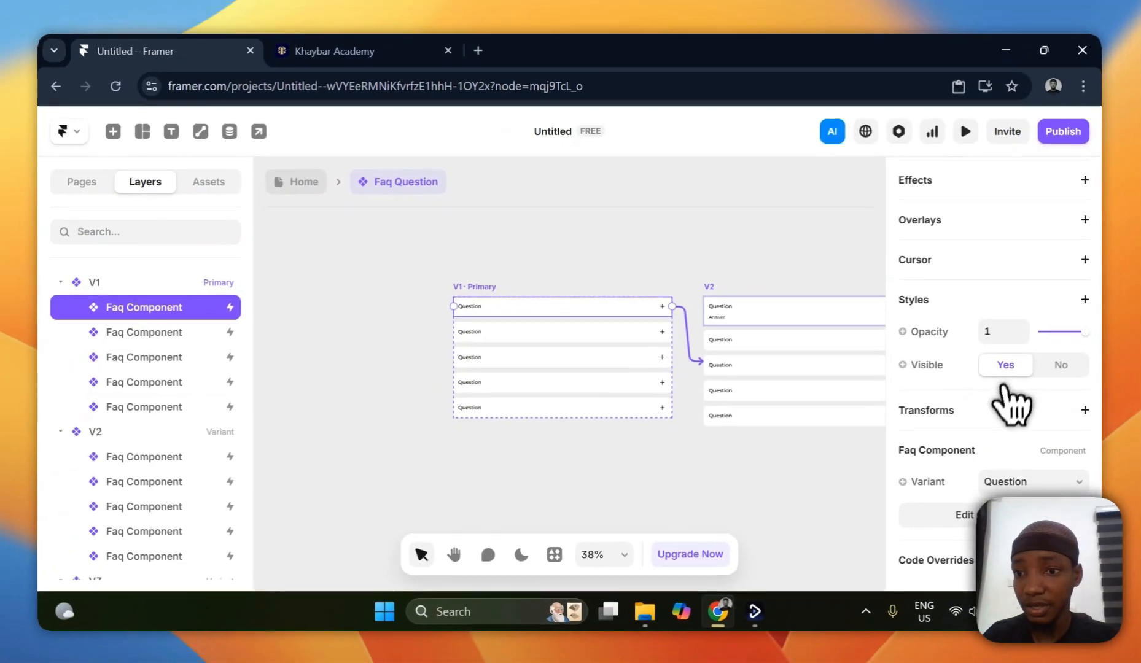
{"action": "scroll", "coordinate": [1016, 425], "scroll_direction": "up", "scroll_amount": 5}
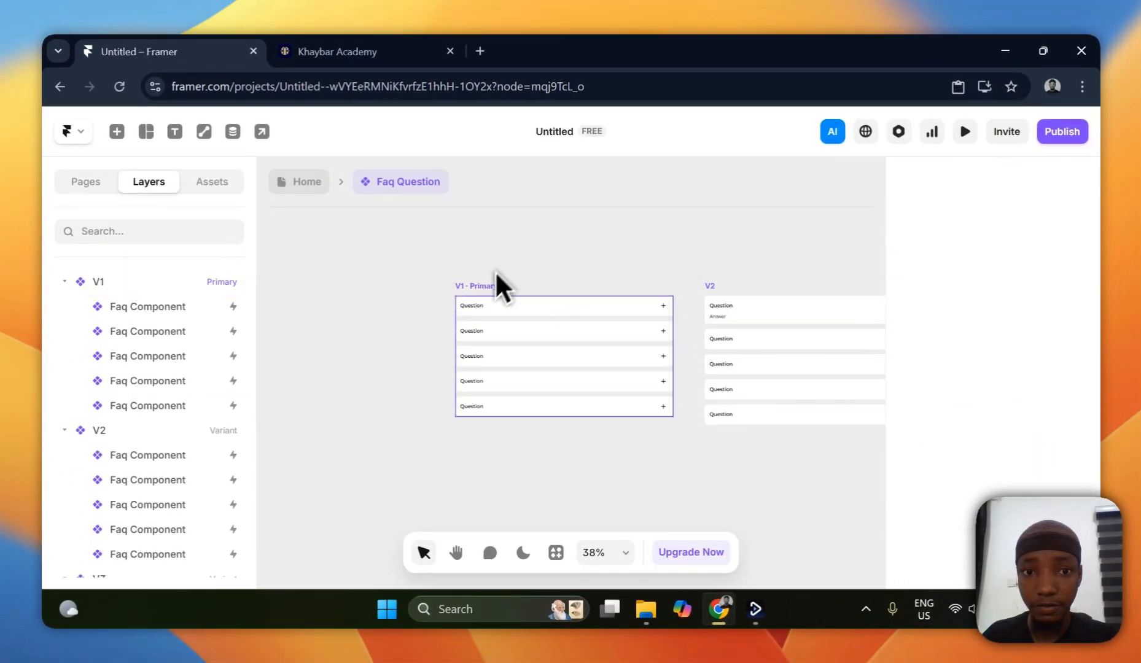
{"action": "left_click", "coordinate": [492, 285]}
{"action": "scroll", "coordinate": [1013, 323], "scroll_direction": "down", "scroll_amount": 3}
{"action": "scroll", "coordinate": [1007, 341], "scroll_direction": "up", "scroll_amount": 3}
{"action": "left_click", "coordinate": [1026, 374]}
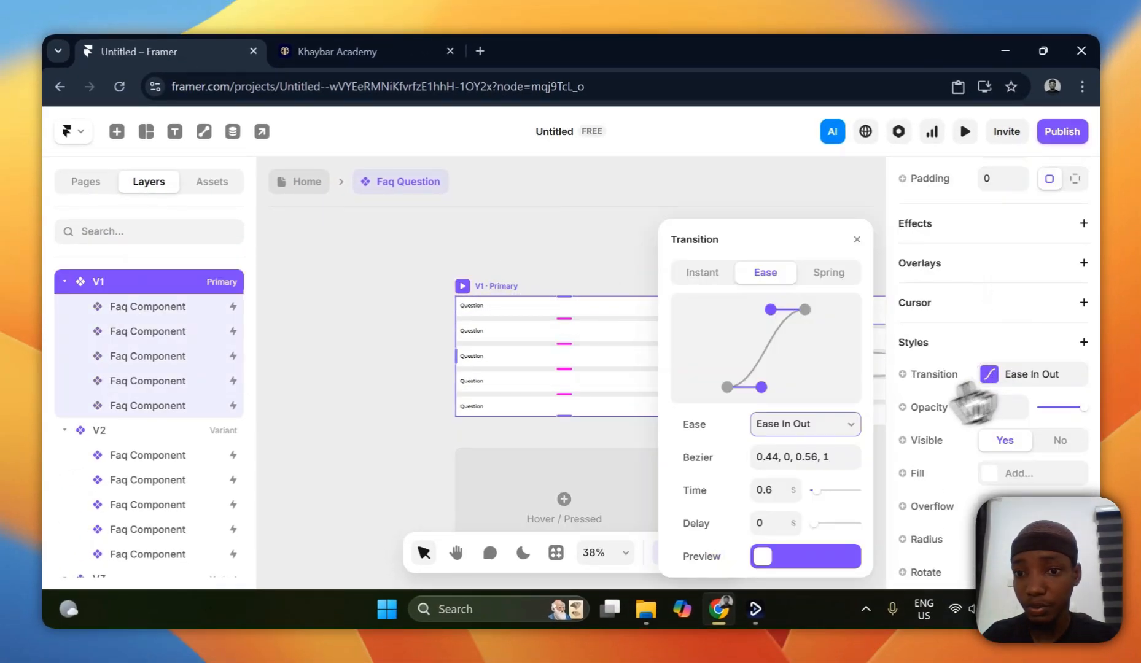
{"action": "left_click", "coordinate": [764, 489]}
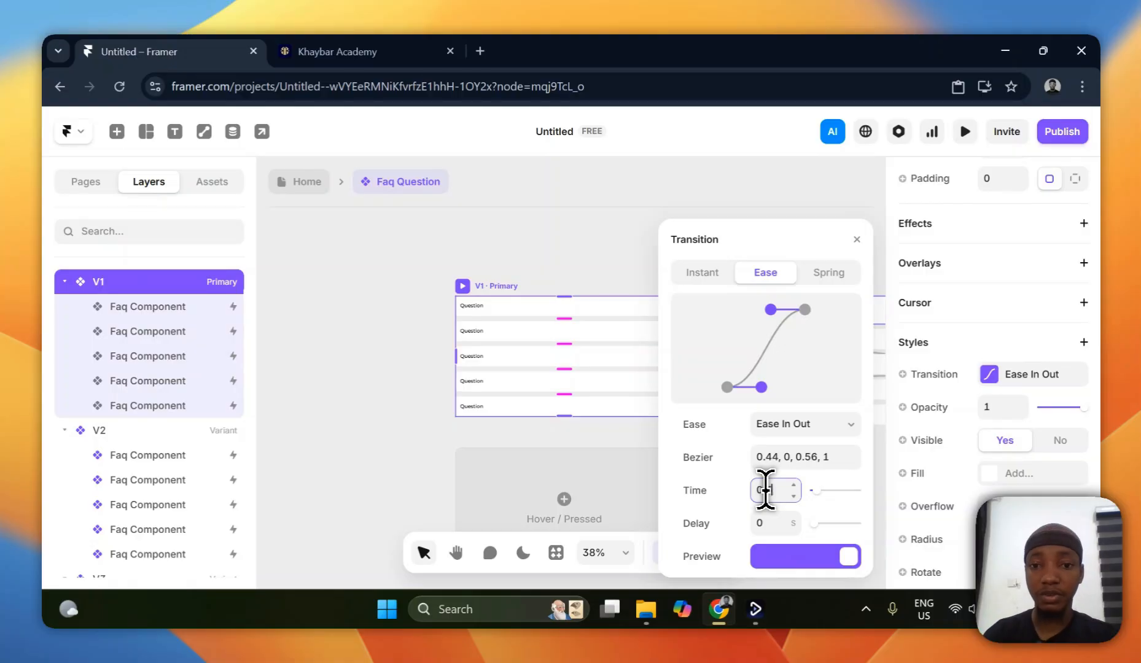
{"action": "key", "text": "Return"}
{"action": "left_click", "coordinate": [341, 235]}
- Preview the primary variant V1, repeatedly expand and collapse the first row to check the transition, and return to the editor
{"action": "left_click", "coordinate": [457, 285]}
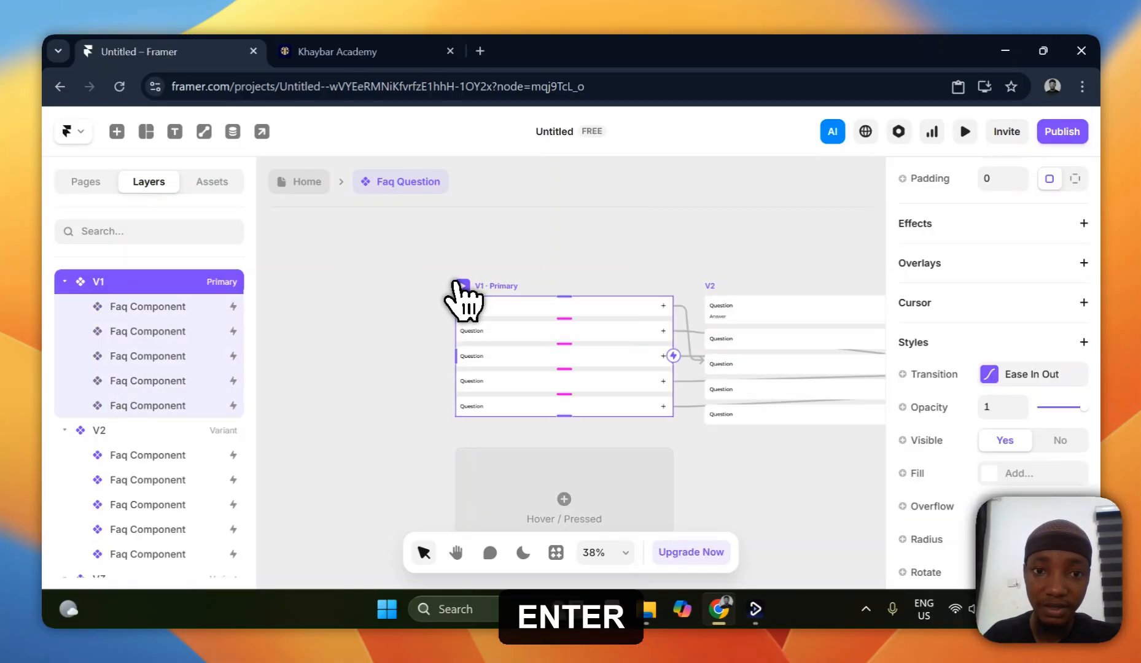
{"action": "key", "text": "ctrl+p"}
{"action": "left_click", "coordinate": [659, 231]}
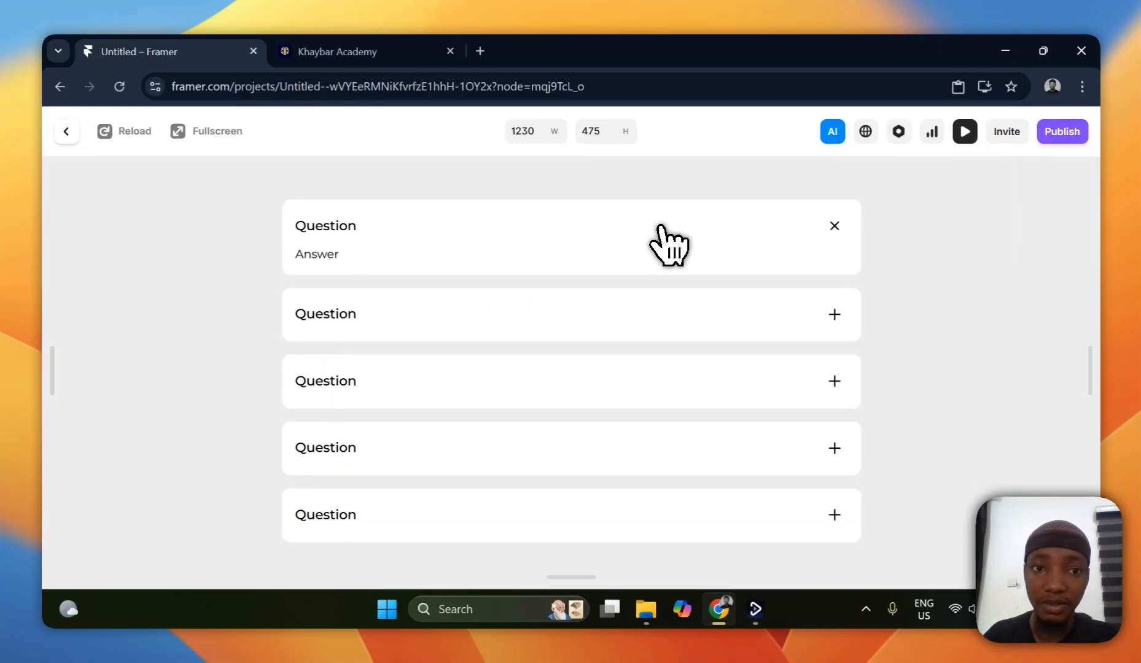
{"action": "left_click", "coordinate": [660, 232]}
{"action": "left_click", "coordinate": [662, 240]}
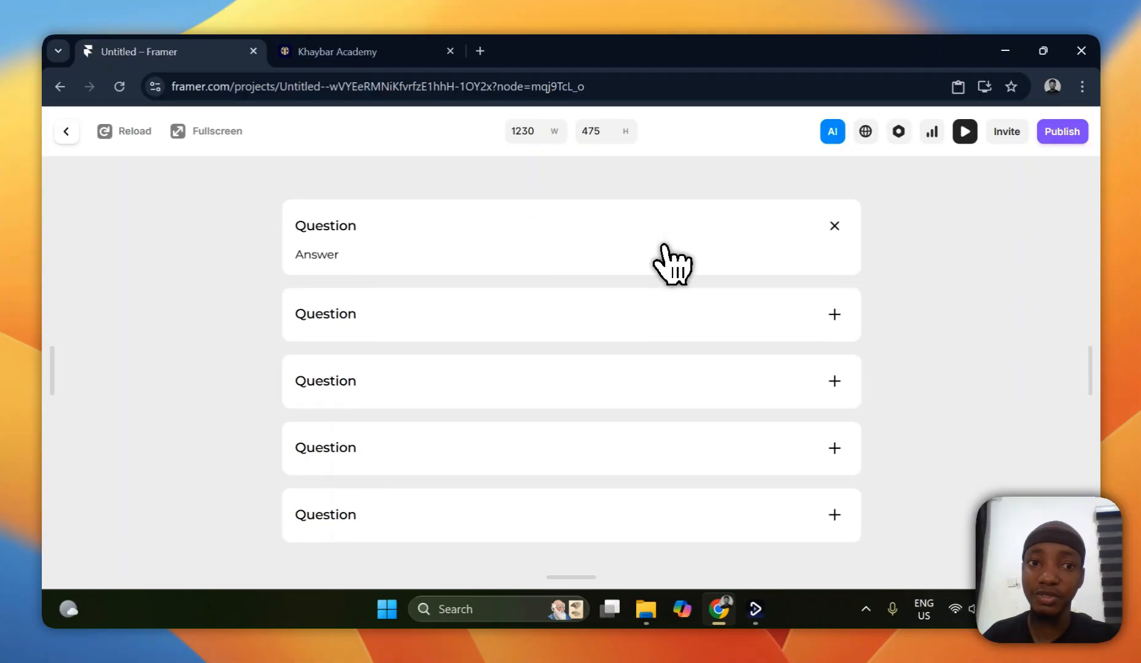
{"action": "left_click", "coordinate": [664, 246]}
{"action": "left_click", "coordinate": [663, 246]}
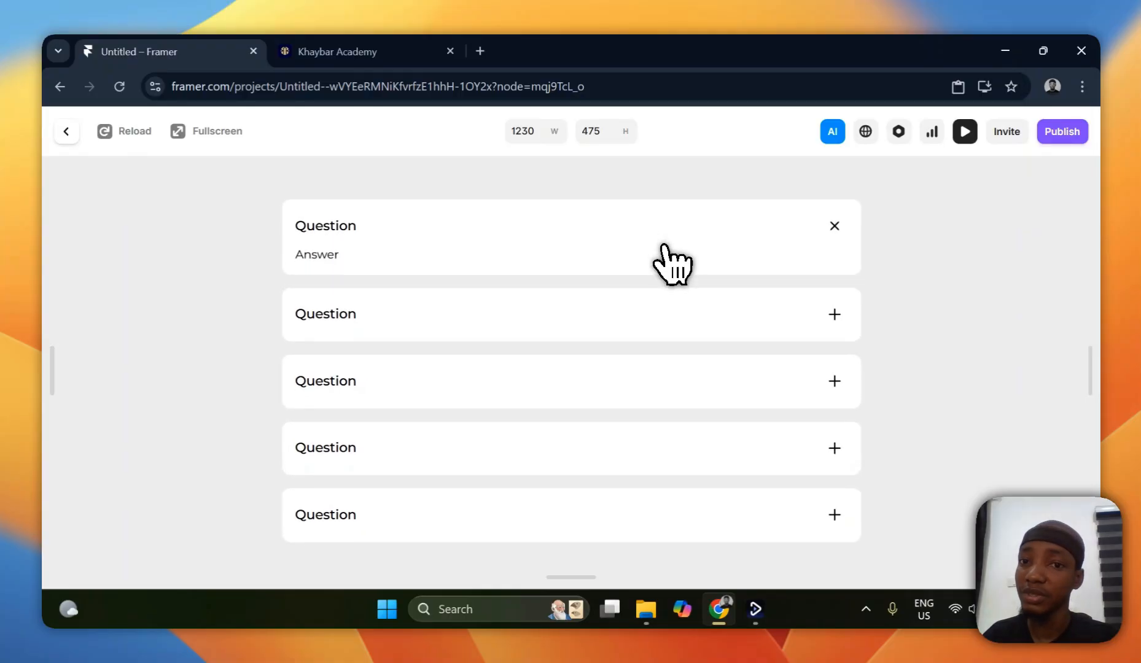
{"action": "left_click", "coordinate": [663, 245]}
{"action": "left_click", "coordinate": [663, 246]}
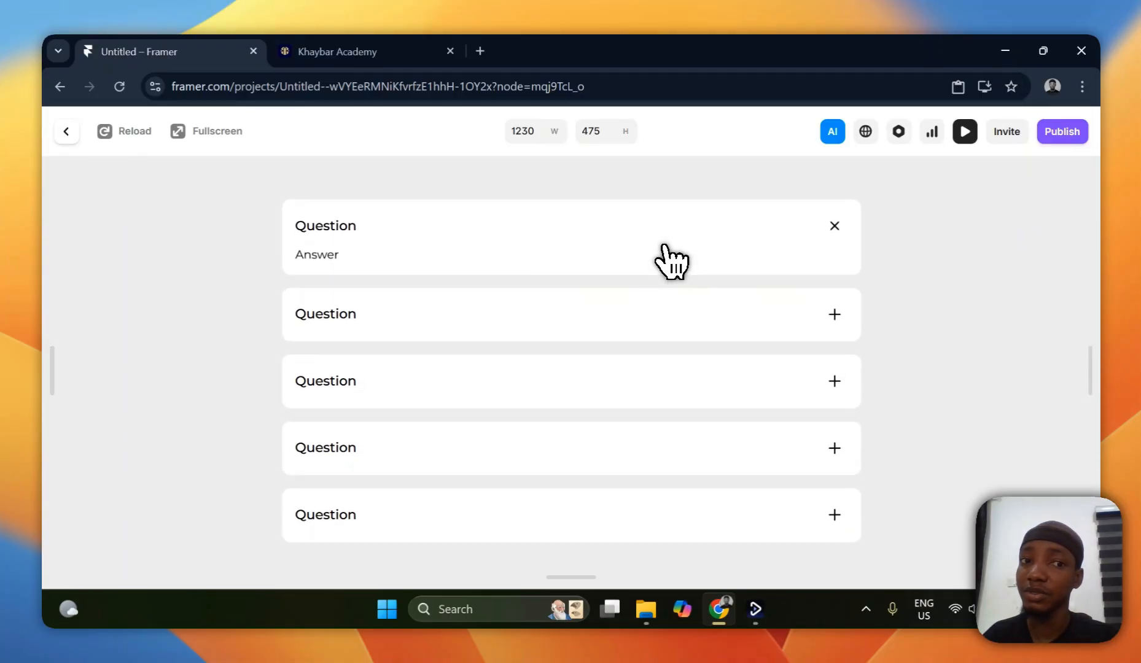
{"action": "left_click", "coordinate": [663, 245]}
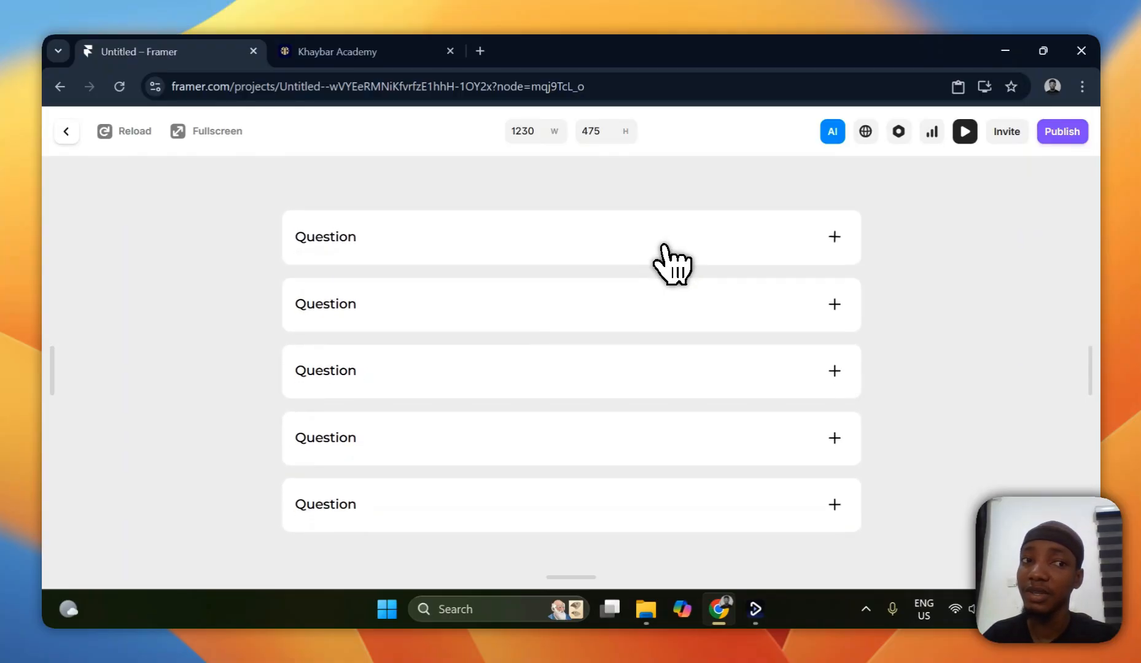
{"action": "left_click", "coordinate": [65, 132]}
- Change the easing of the primary variant V1's transition to Ease In
{"action": "left_click", "coordinate": [1010, 374]}
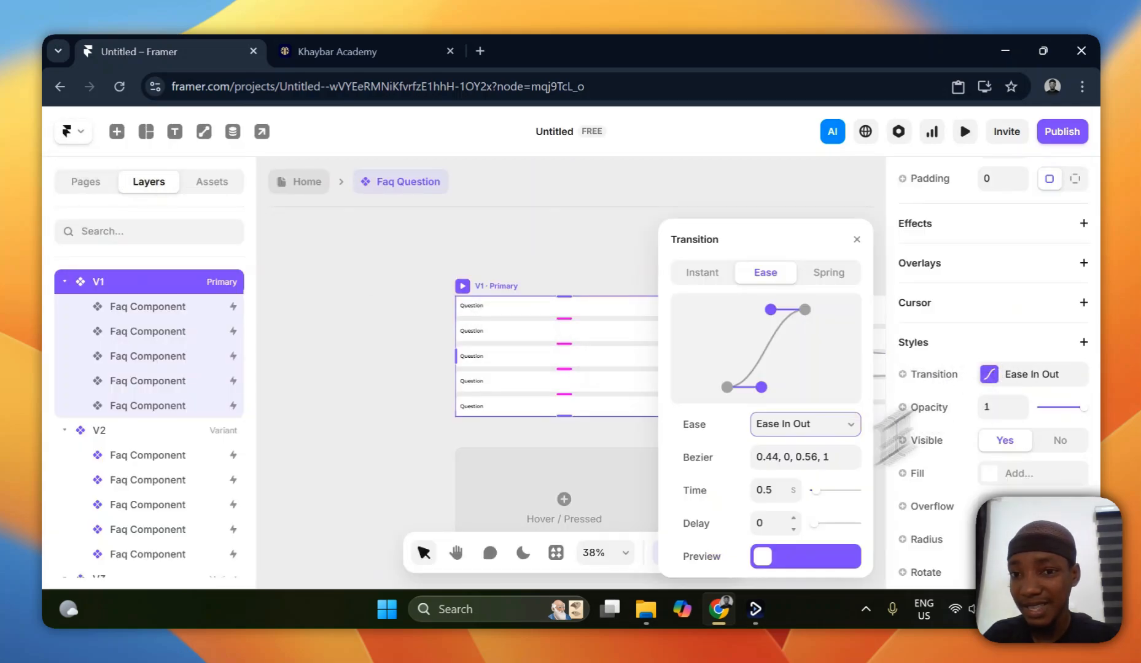
{"action": "left_click", "coordinate": [777, 432]}
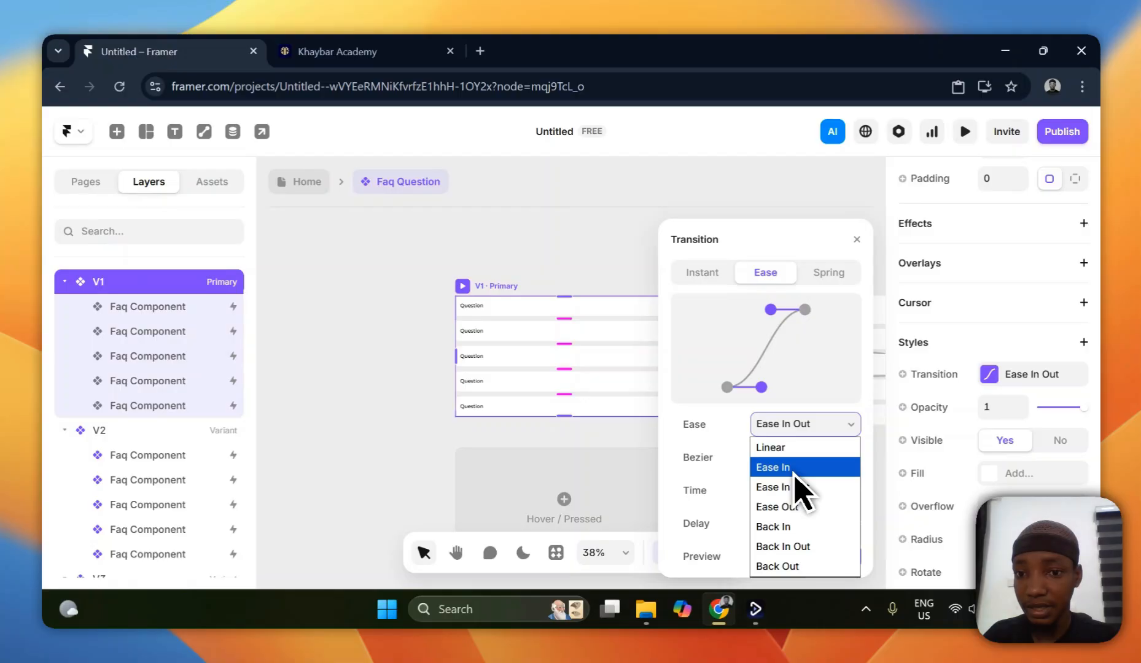
{"action": "left_click", "coordinate": [781, 467]}
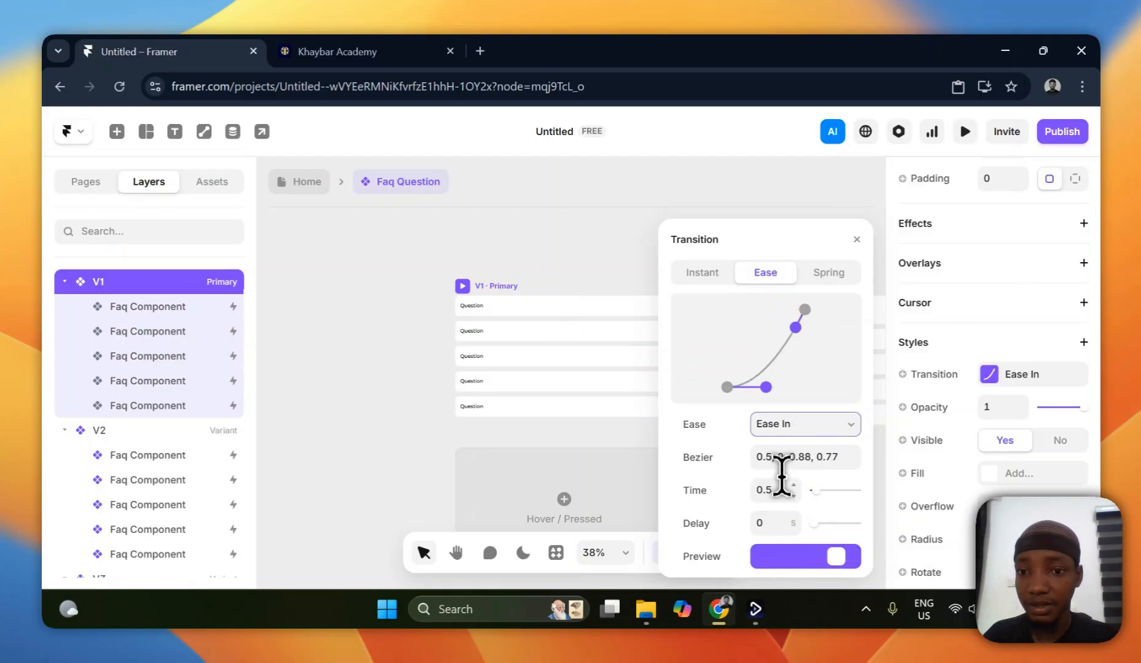
{"action": "left_click", "coordinate": [774, 490]}
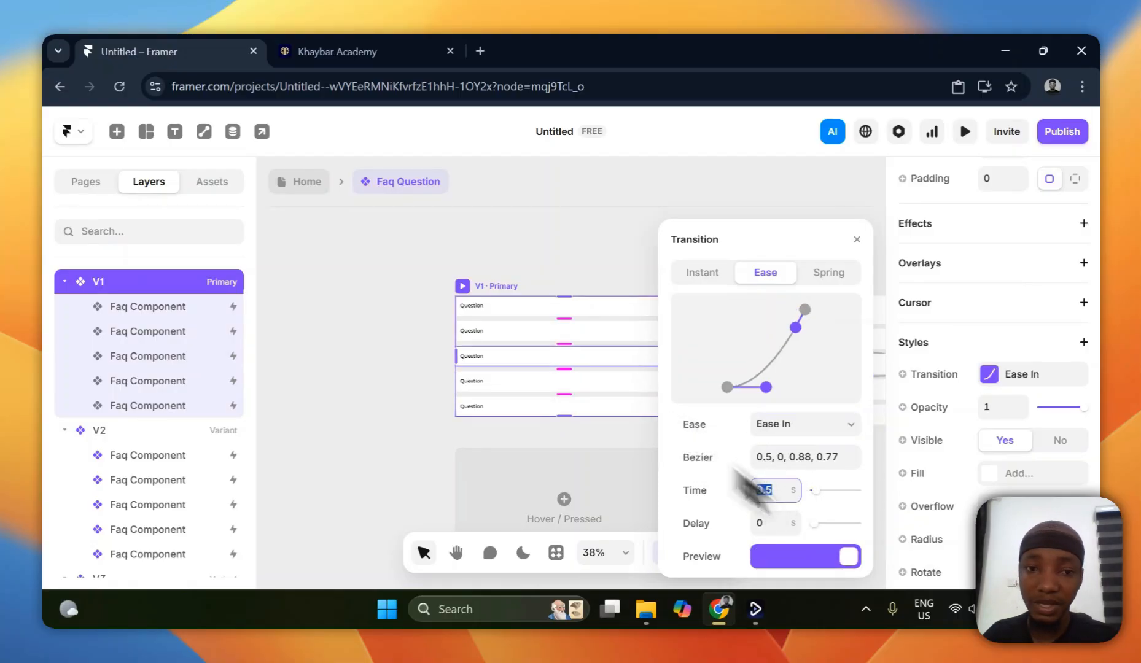
- Change the transition easing of the Faq Component's Question variant to Ease In and return to the Faq Question component
{"action": "double_click", "coordinate": [524, 300]}
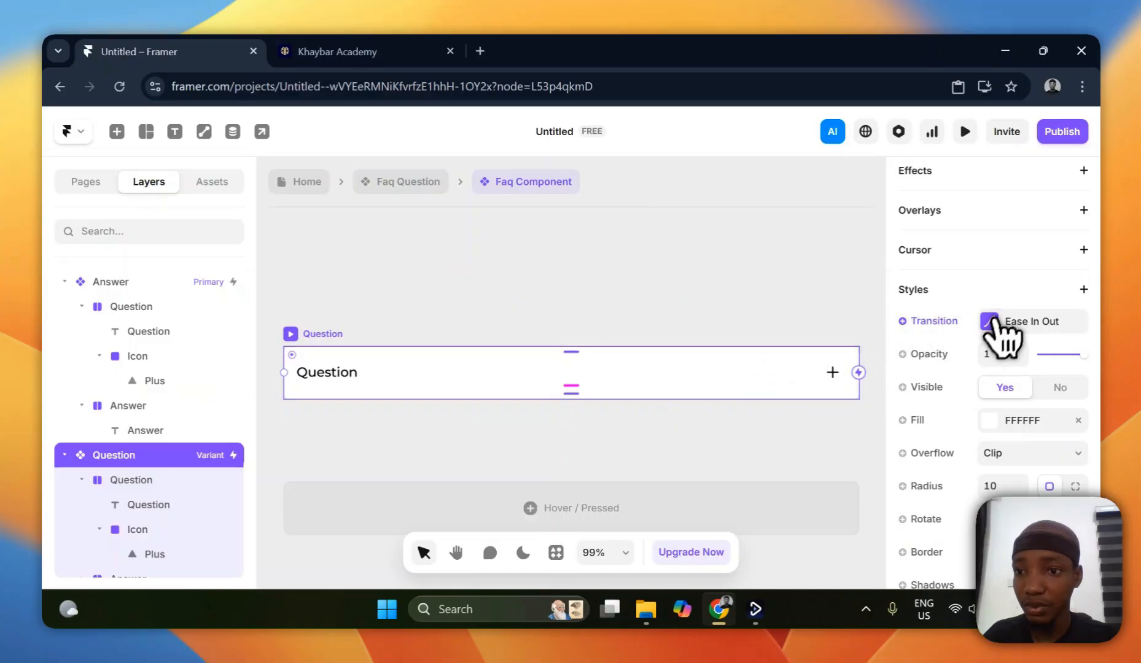
{"action": "left_click", "coordinate": [994, 322]}
{"action": "left_click", "coordinate": [802, 424]}
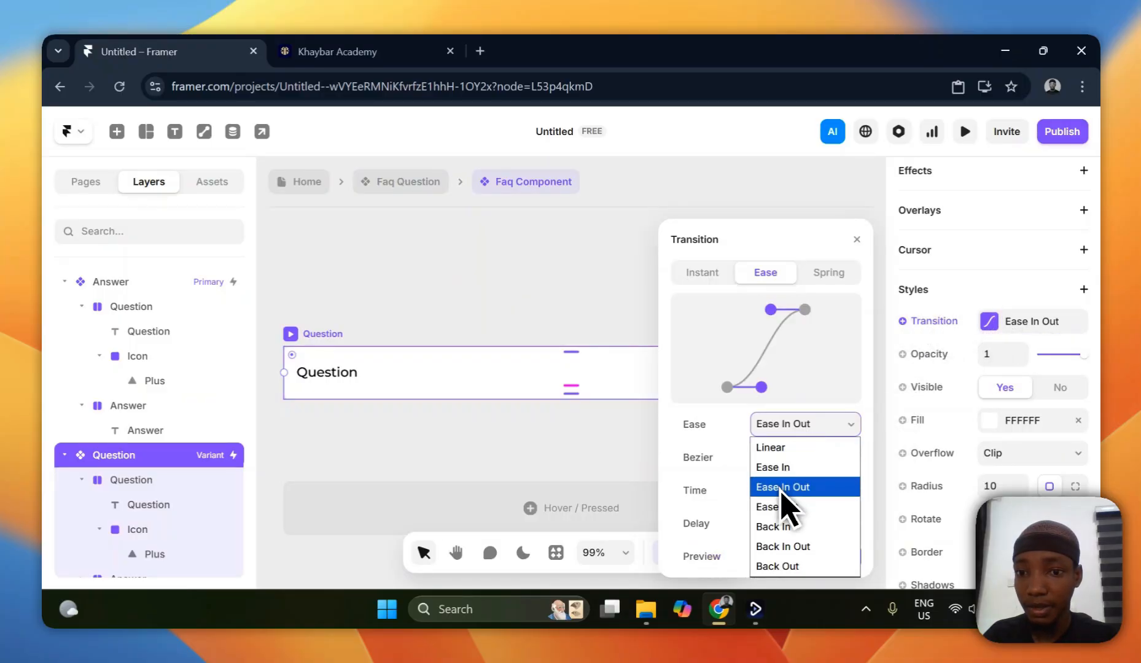
{"action": "left_click", "coordinate": [786, 468]}
{"action": "left_click", "coordinate": [399, 258]}
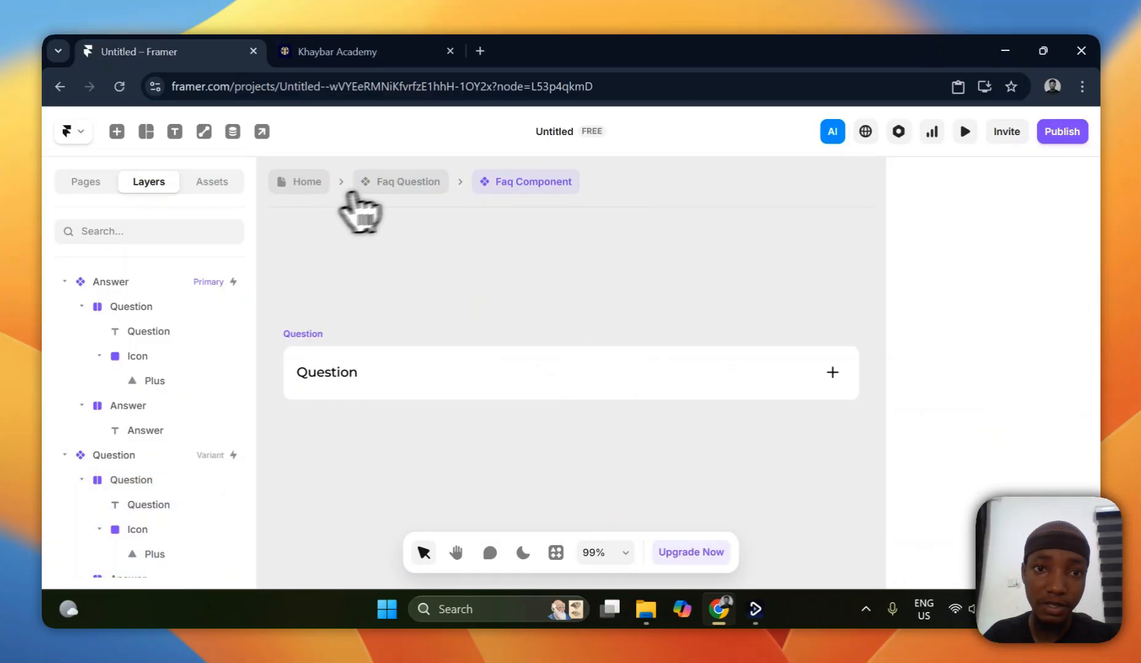
{"action": "left_click", "coordinate": [384, 183]}
- Preview the accordion with the Ease In transition, repeatedly toggling the first row and trying the second, and return to the editor
{"action": "left_click", "coordinate": [462, 286]}
{"action": "key", "text": "ctrl+p"}
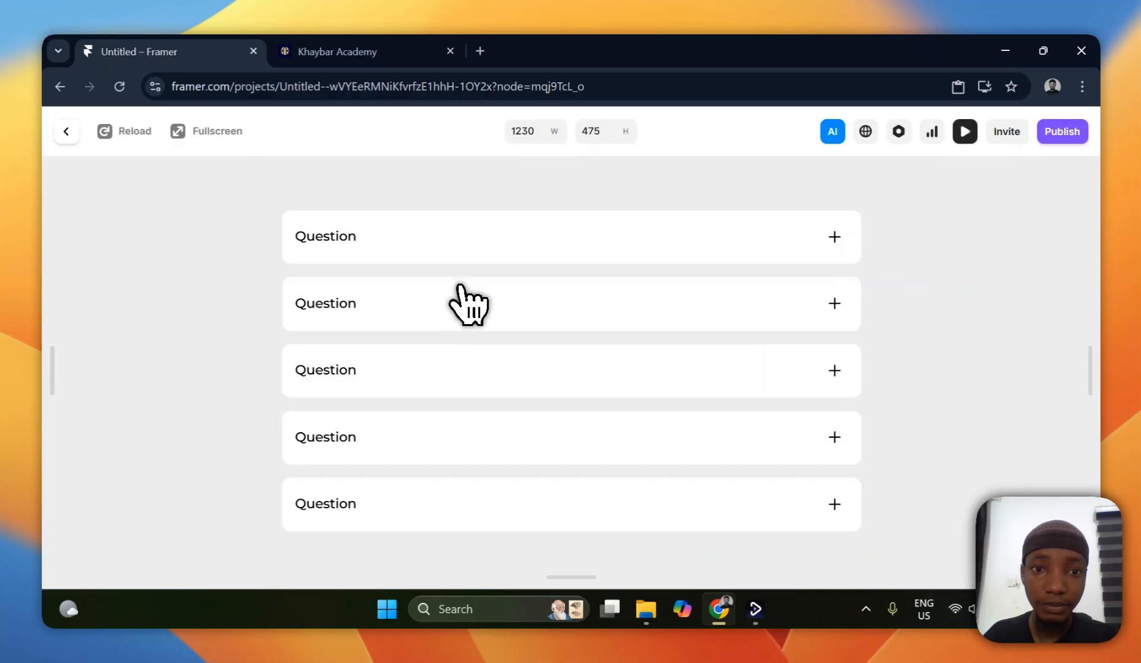
{"action": "left_click", "coordinate": [438, 228]}
{"action": "left_click", "coordinate": [437, 232]}
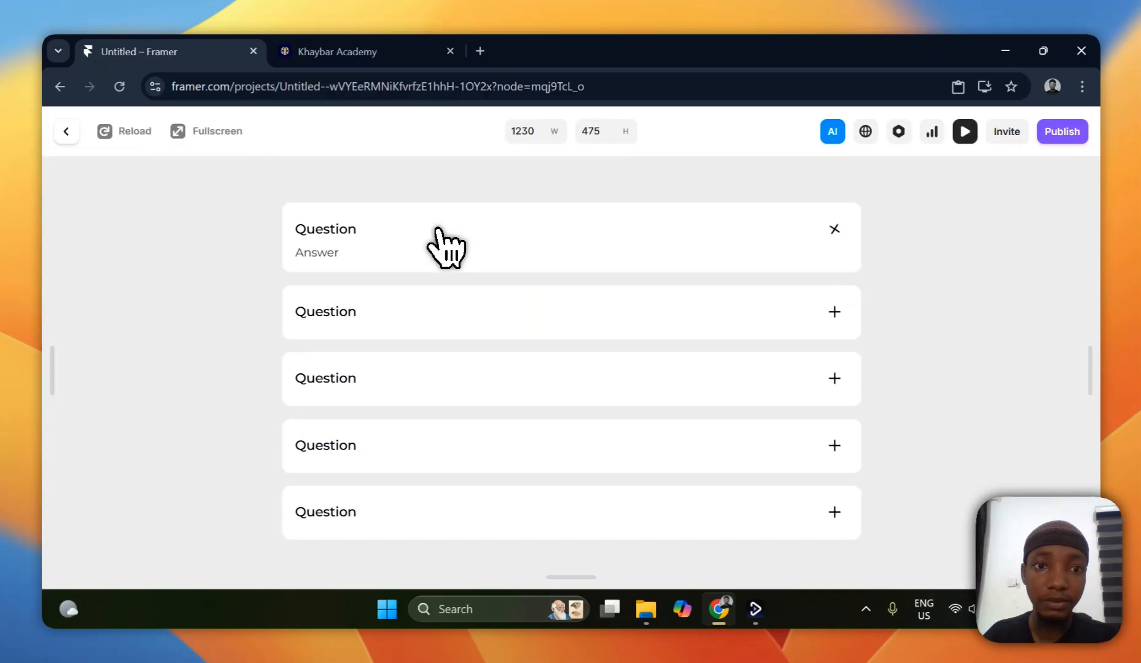
{"action": "left_click", "coordinate": [438, 234]}
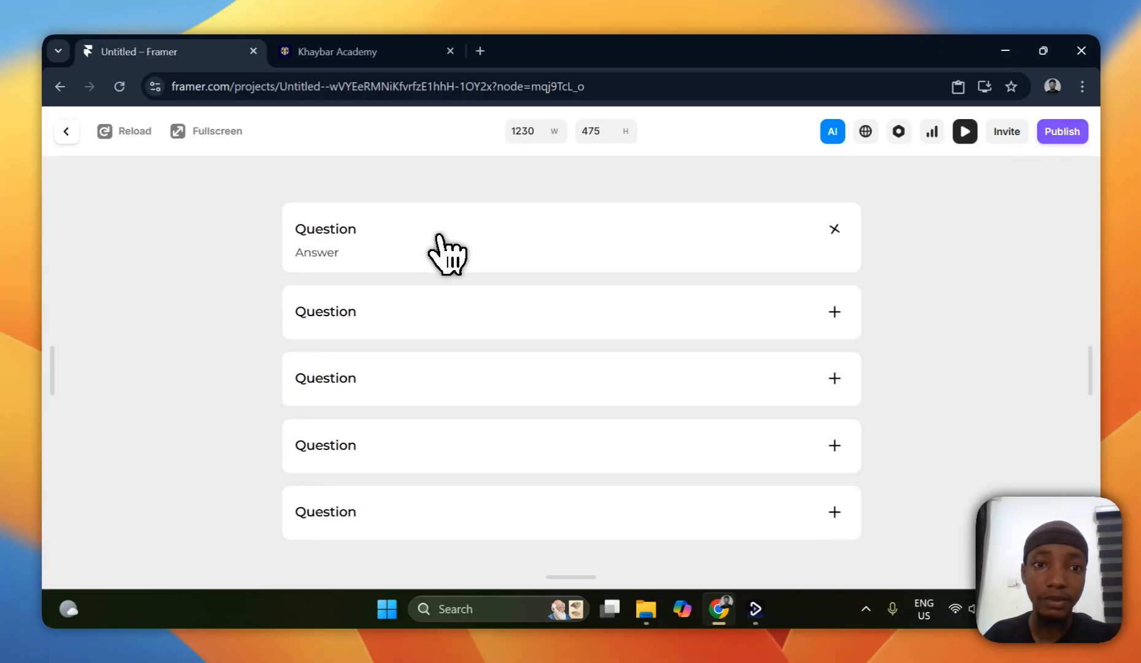
{"action": "left_click", "coordinate": [437, 235]}
{"action": "left_click", "coordinate": [437, 234]}
{"action": "left_click", "coordinate": [437, 235]}
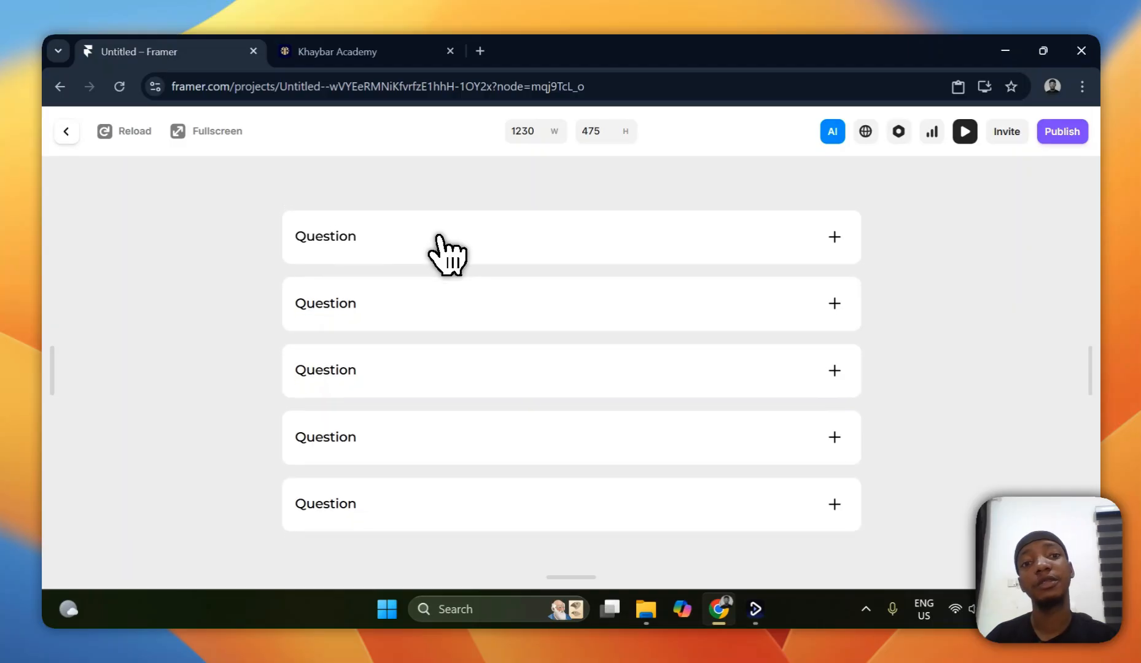
{"action": "left_click", "coordinate": [438, 235]}
{"action": "left_click", "coordinate": [438, 235]}
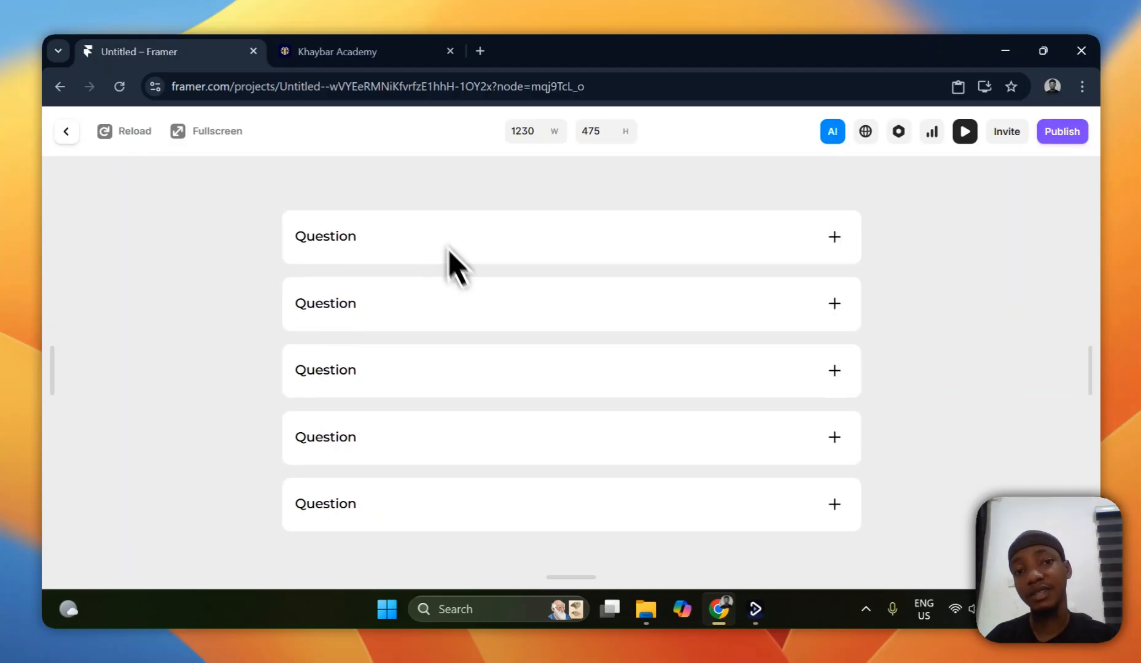
{"action": "left_click", "coordinate": [474, 298]}
{"action": "left_click", "coordinate": [505, 241]}
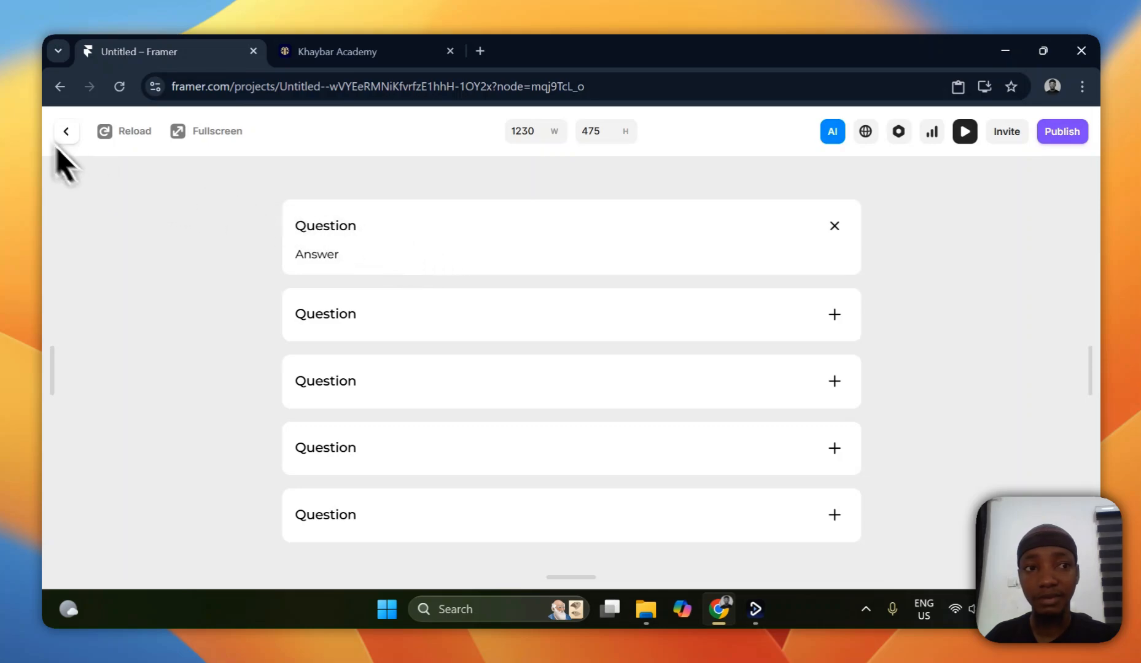
{"action": "left_click", "coordinate": [66, 131]}
- Change the transition easing of the Faq Component's Question variant to Ease In Out and return to the Faq Question component
{"action": "double_click", "coordinate": [559, 326]}
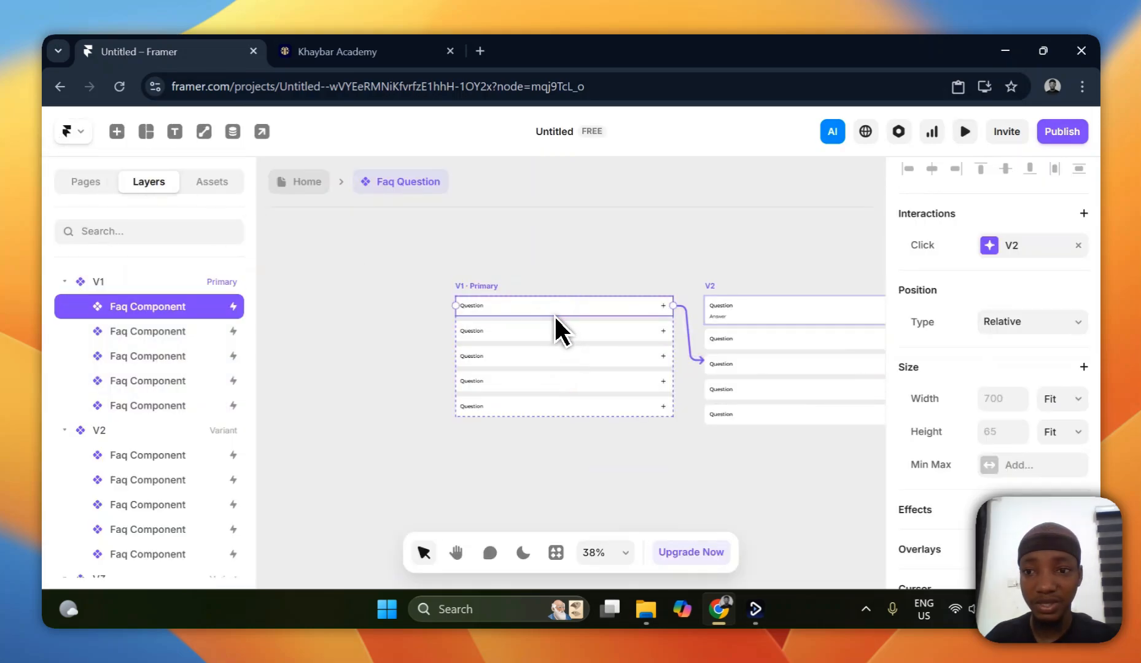
{"action": "left_click", "coordinate": [1015, 320]}
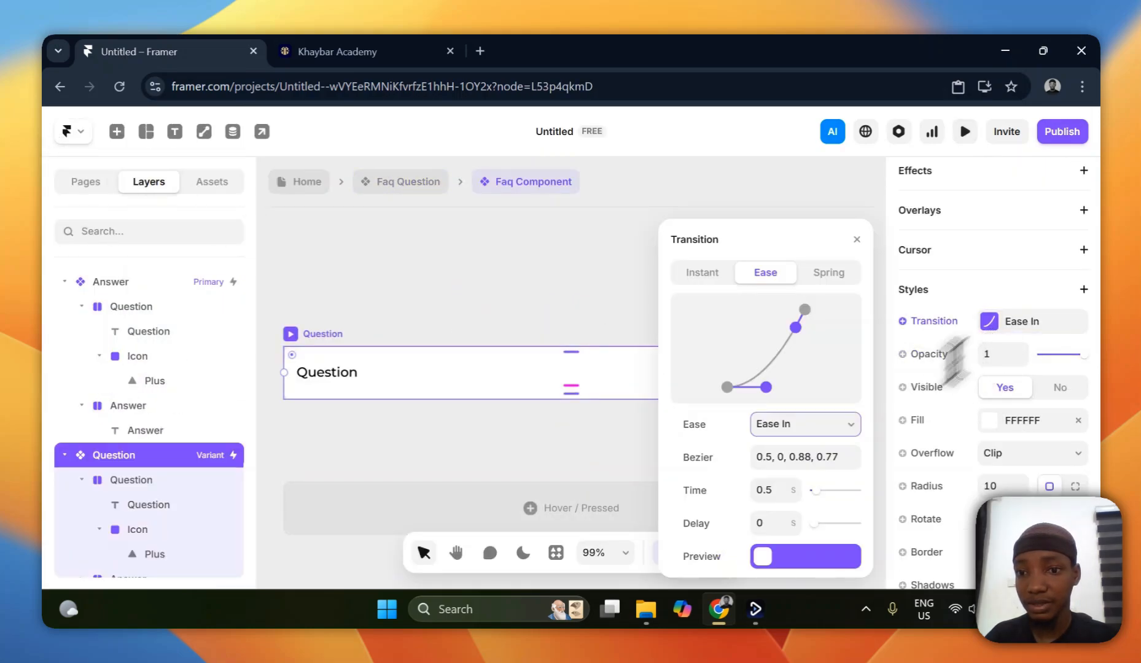
{"action": "left_click", "coordinate": [809, 425]}
{"action": "left_click", "coordinate": [800, 487]}
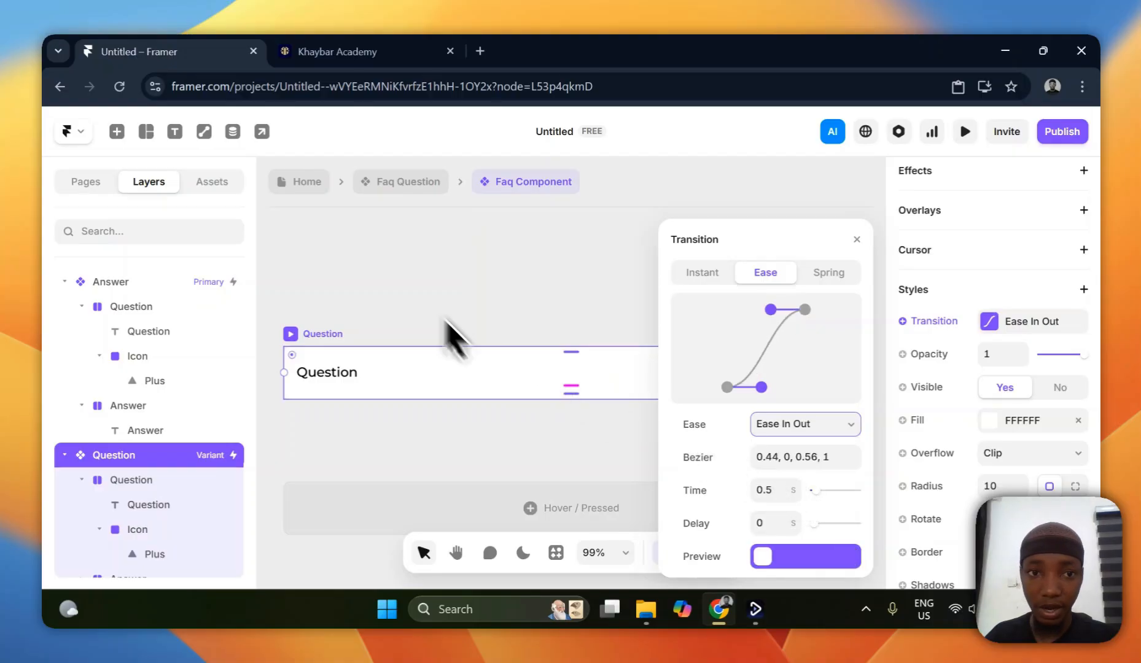
{"action": "left_click", "coordinate": [433, 184]}
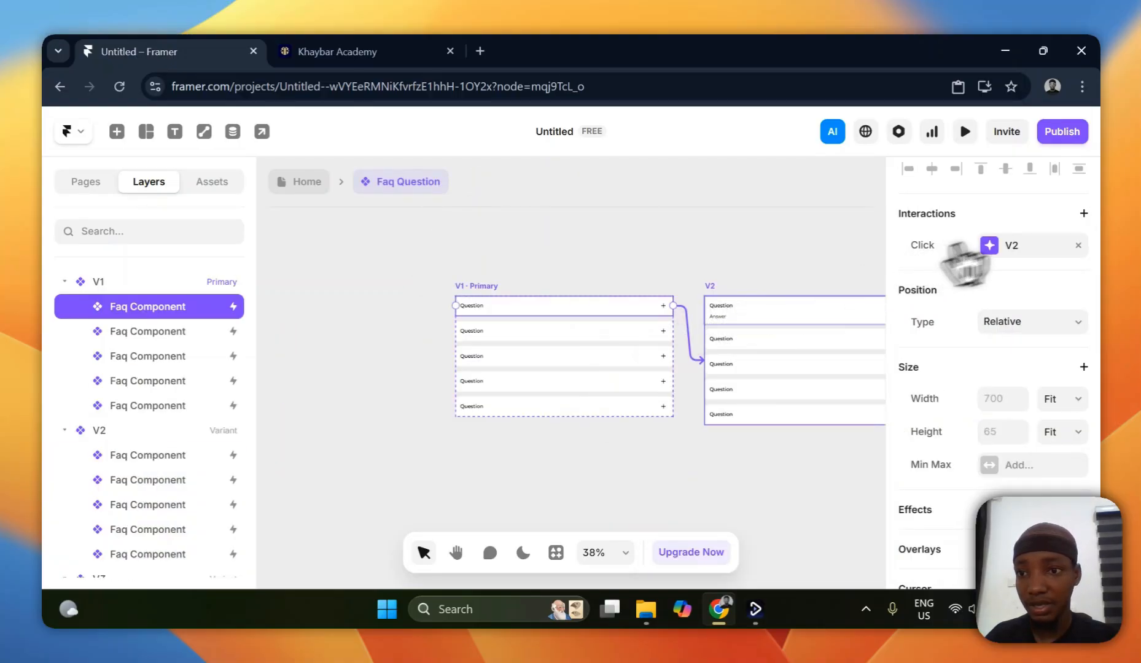
- Change the easing of the primary variant V1's transition to Ease In Out
{"action": "scroll", "coordinate": [1019, 377], "scroll_direction": "down", "scroll_amount": 5}
{"action": "left_click", "coordinate": [653, 282]}
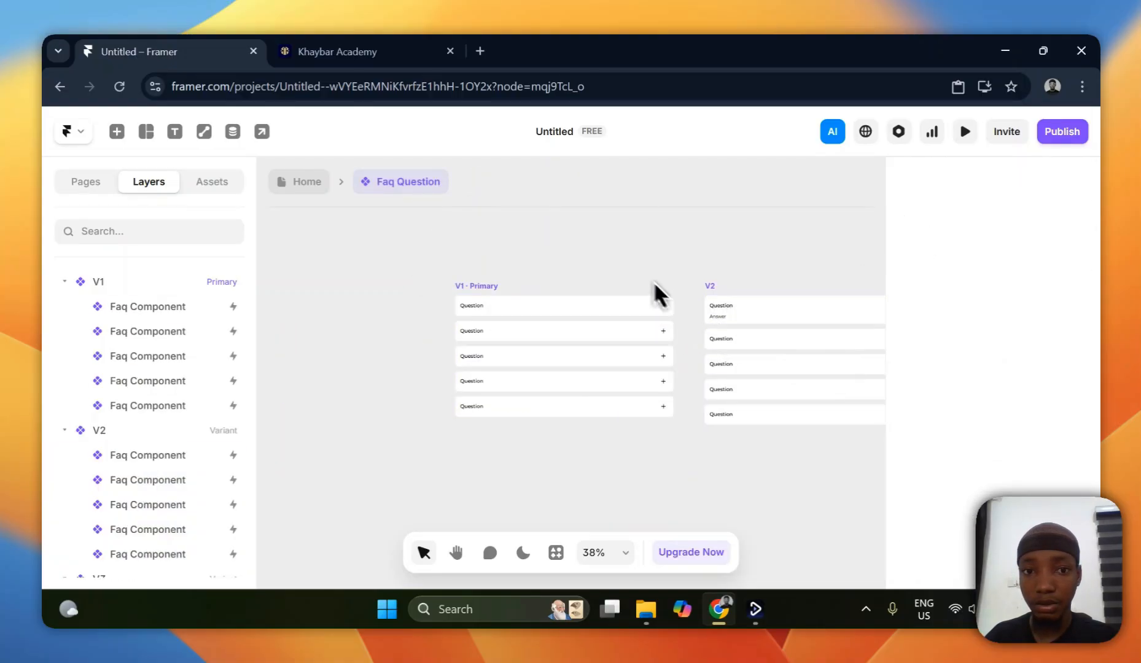
{"action": "left_click", "coordinate": [474, 304]}
{"action": "left_click", "coordinate": [991, 374]}
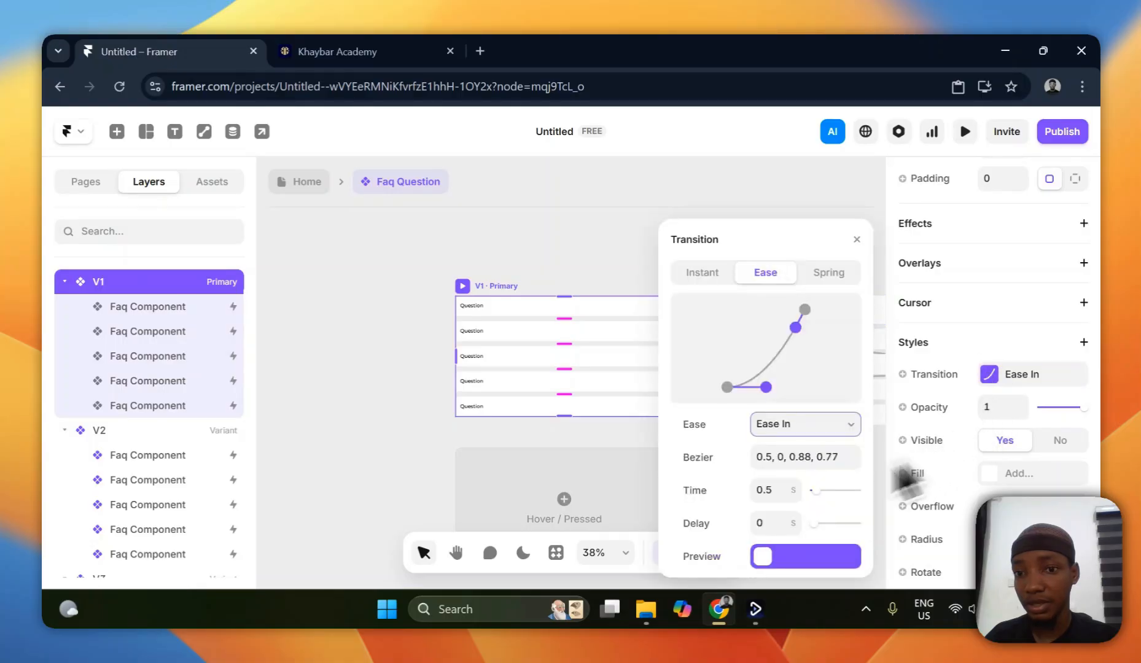
{"action": "left_click", "coordinate": [805, 426]}
{"action": "left_click", "coordinate": [797, 489]}
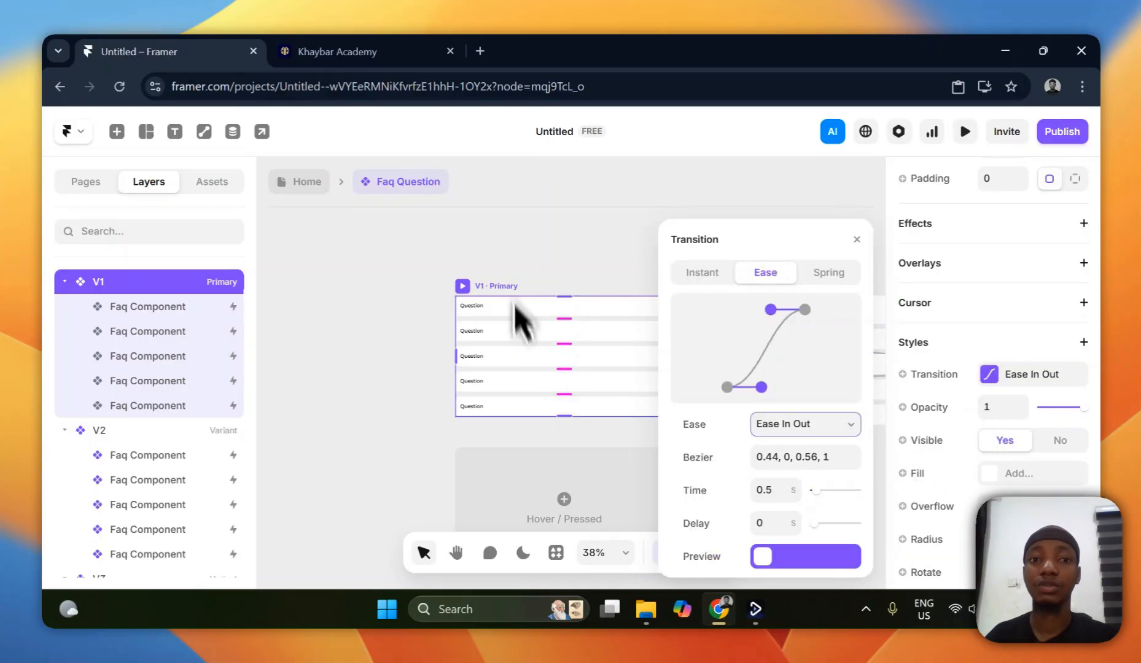
{"action": "left_click", "coordinate": [529, 255]}
- Preview the primary variant V1, toggle the first row, expand each of the other rows in turn, and collapse the fifth
{"action": "left_click", "coordinate": [479, 293]}
{"action": "left_click", "coordinate": [462, 286]}
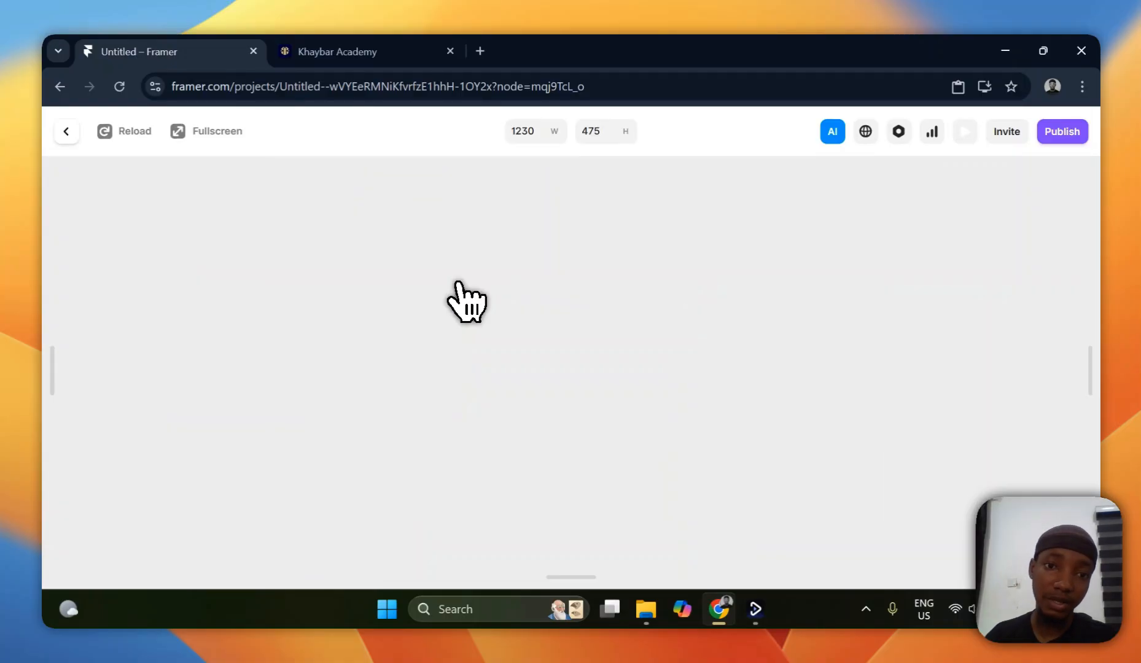
{"action": "left_click", "coordinate": [809, 228]}
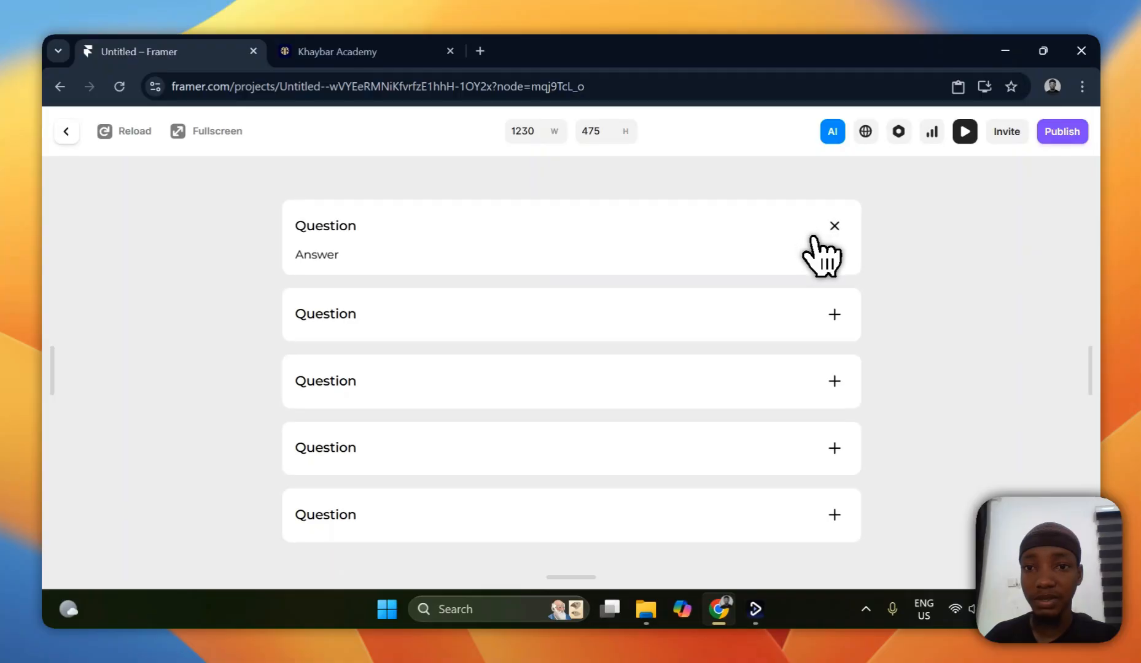
{"action": "left_click", "coordinate": [813, 233]}
{"action": "left_click", "coordinate": [829, 251]}
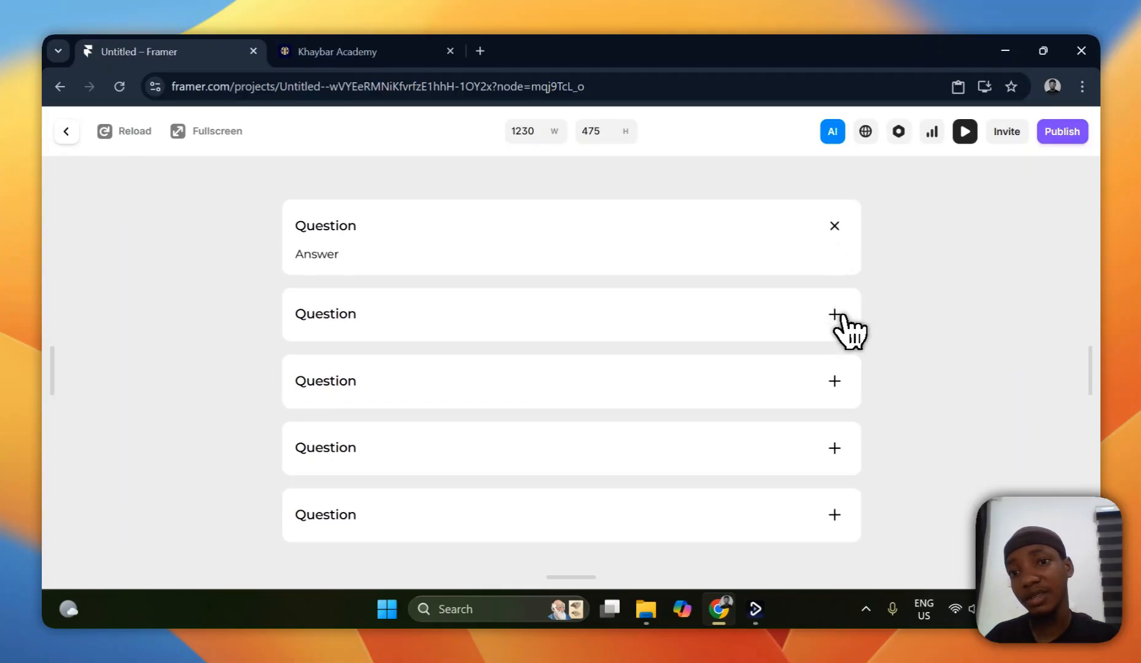
{"action": "left_click", "coordinate": [836, 315]}
{"action": "left_click", "coordinate": [836, 382]}
{"action": "left_click", "coordinate": [838, 448]}
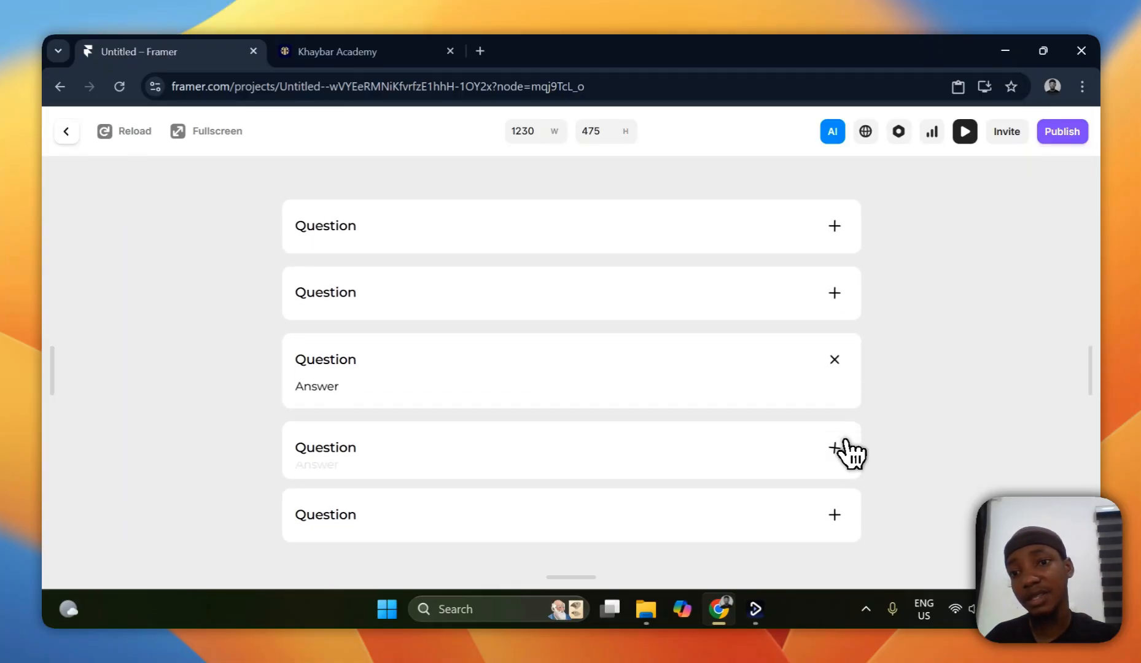
{"action": "left_click", "coordinate": [851, 506]}
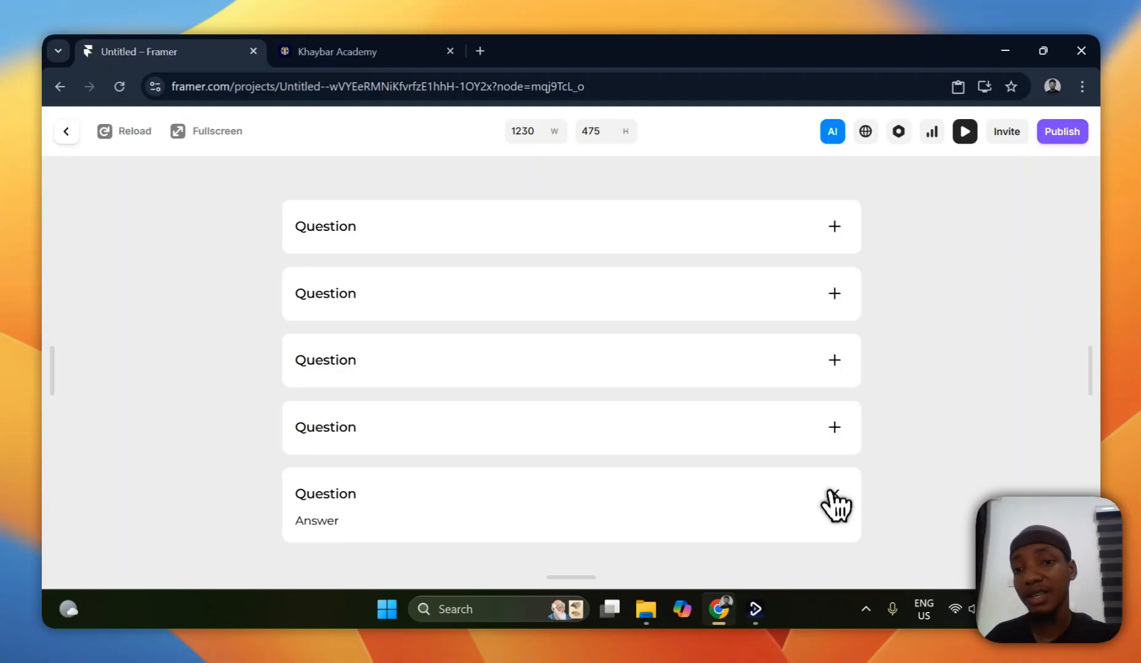
{"action": "left_click", "coordinate": [835, 498]}
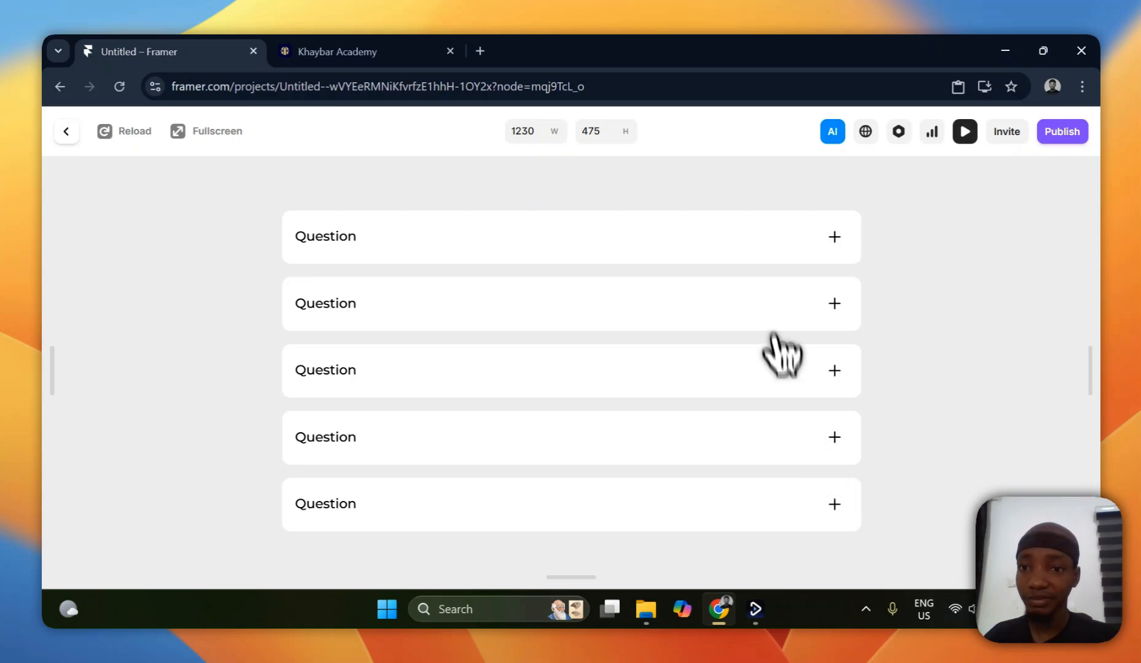
- Repeatedly expand and collapse the first accordion row in the preview to examine the Ease In Out transition
{"action": "left_click", "coordinate": [834, 236]}
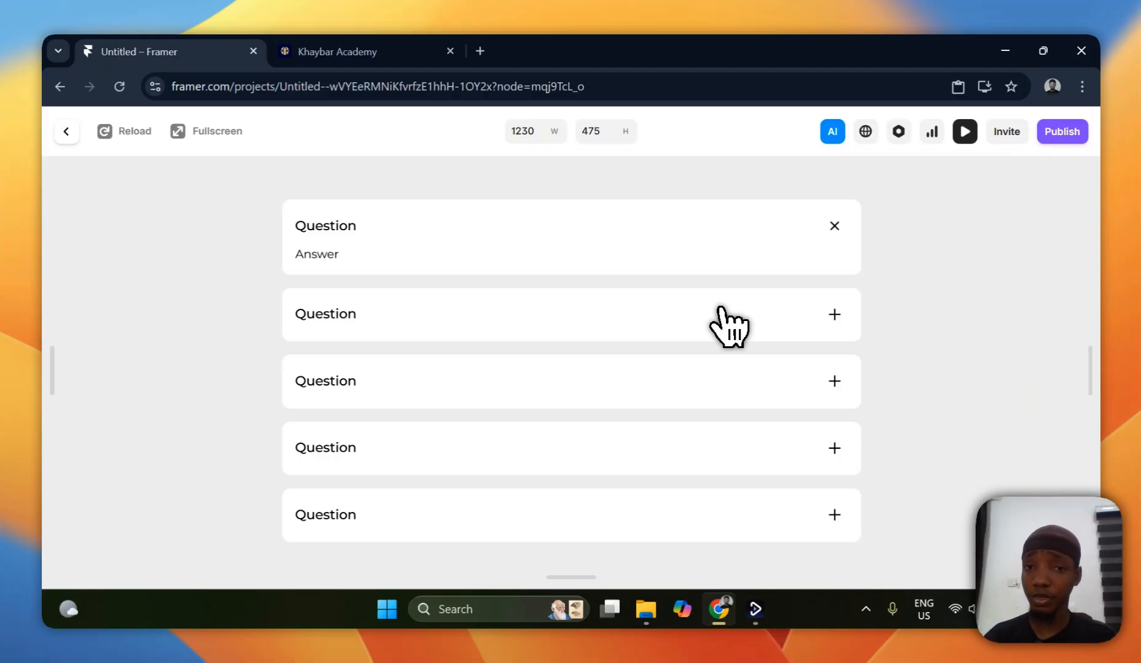
{"action": "left_click", "coordinate": [810, 228]}
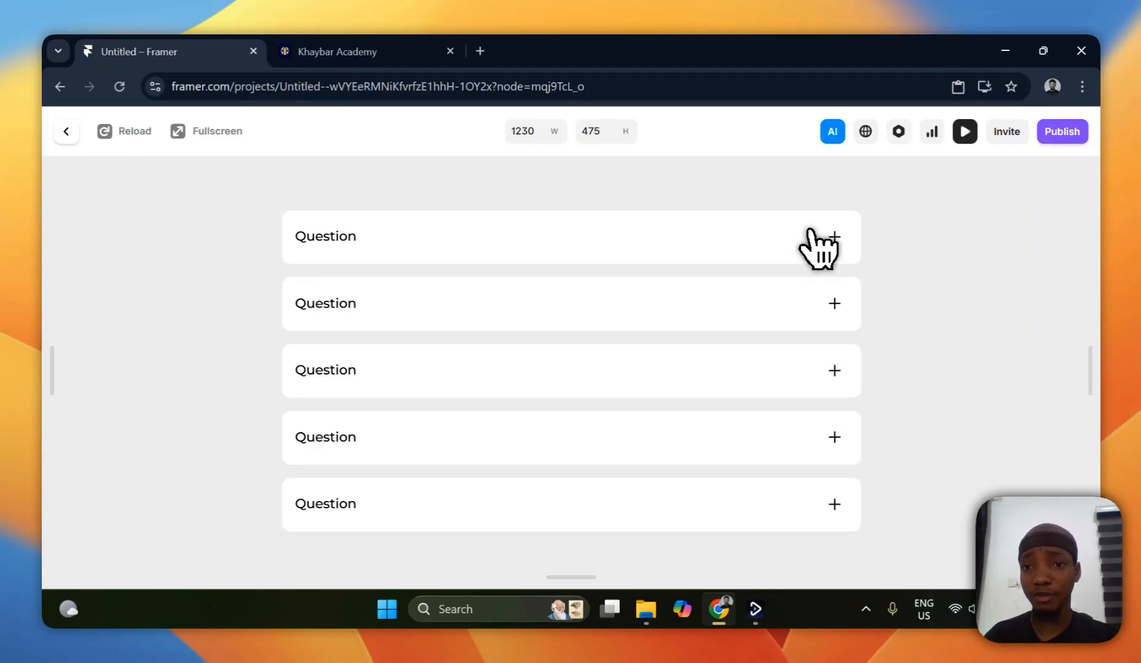
{"action": "left_click", "coordinate": [818, 249]}
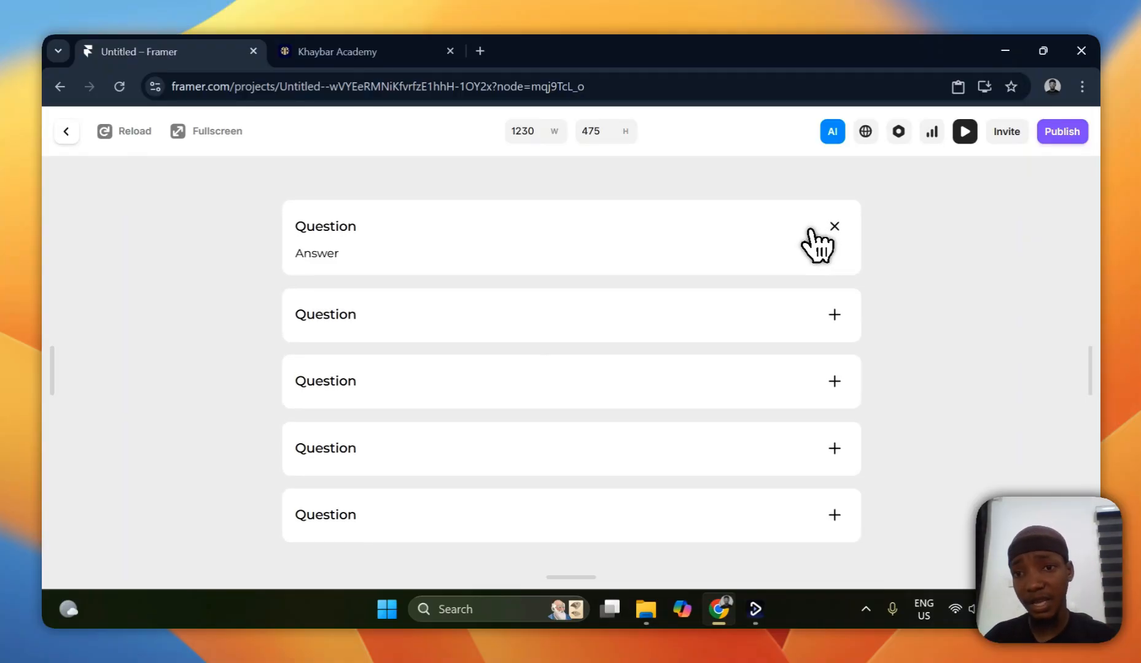
{"action": "left_click", "coordinate": [810, 230]}
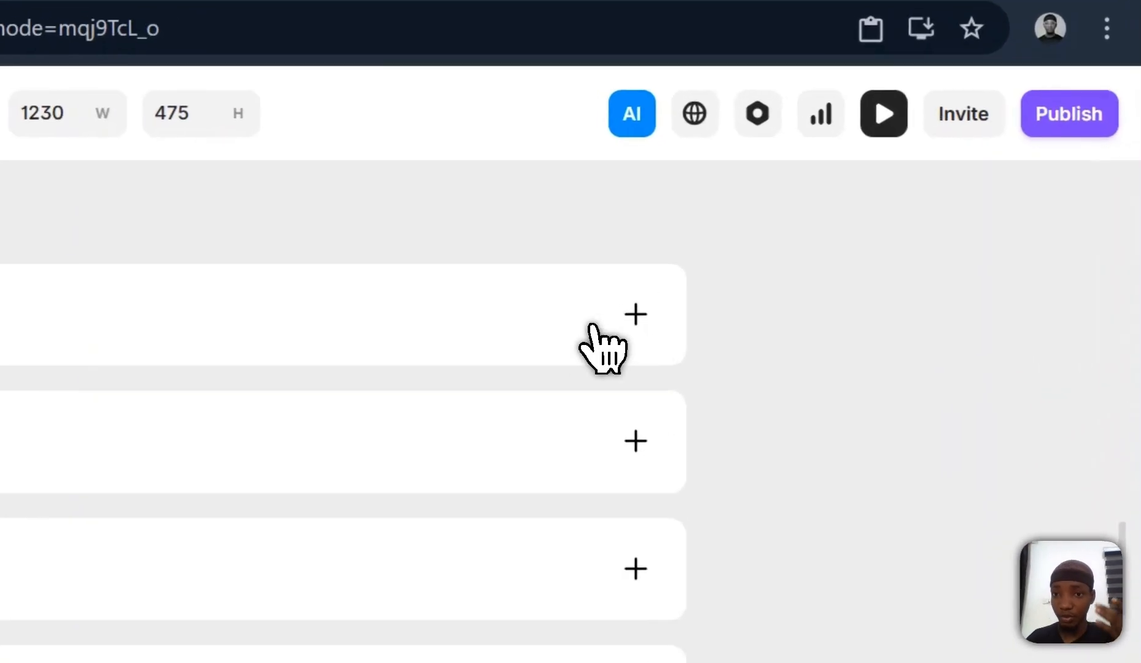
{"action": "left_click", "coordinate": [811, 238]}
- Expand the second to fifth rows in turn in the preview, toggle the fifth row repeatedly, and return to the editor
{"action": "left_click", "coordinate": [834, 313]}
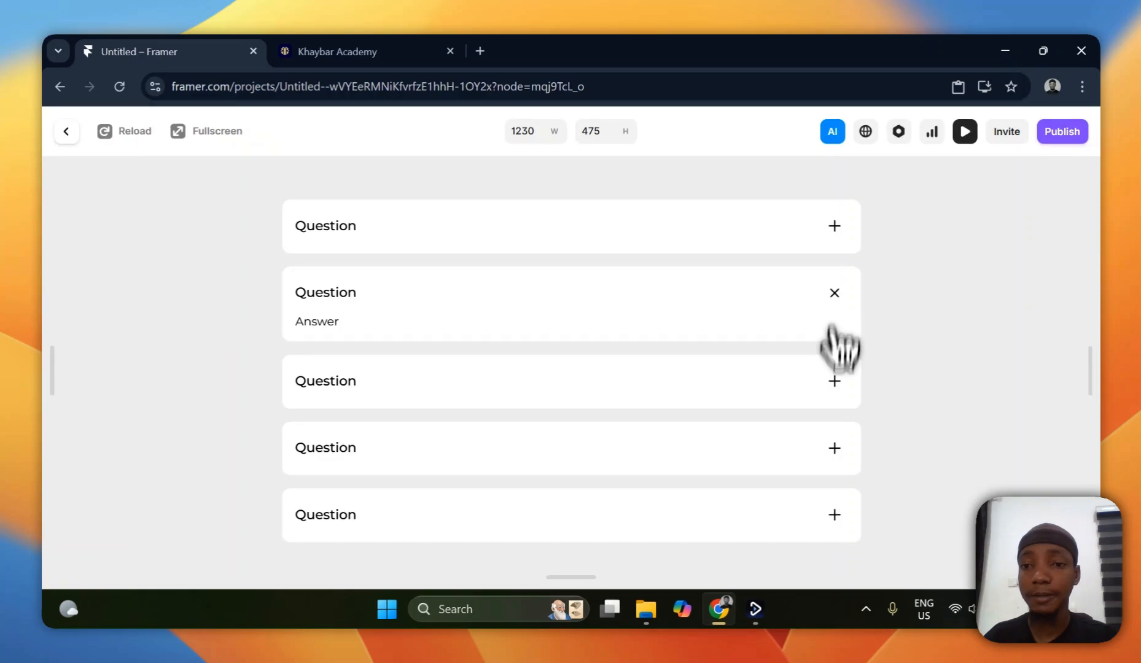
{"action": "left_click", "coordinate": [832, 387]}
{"action": "left_click", "coordinate": [839, 437]}
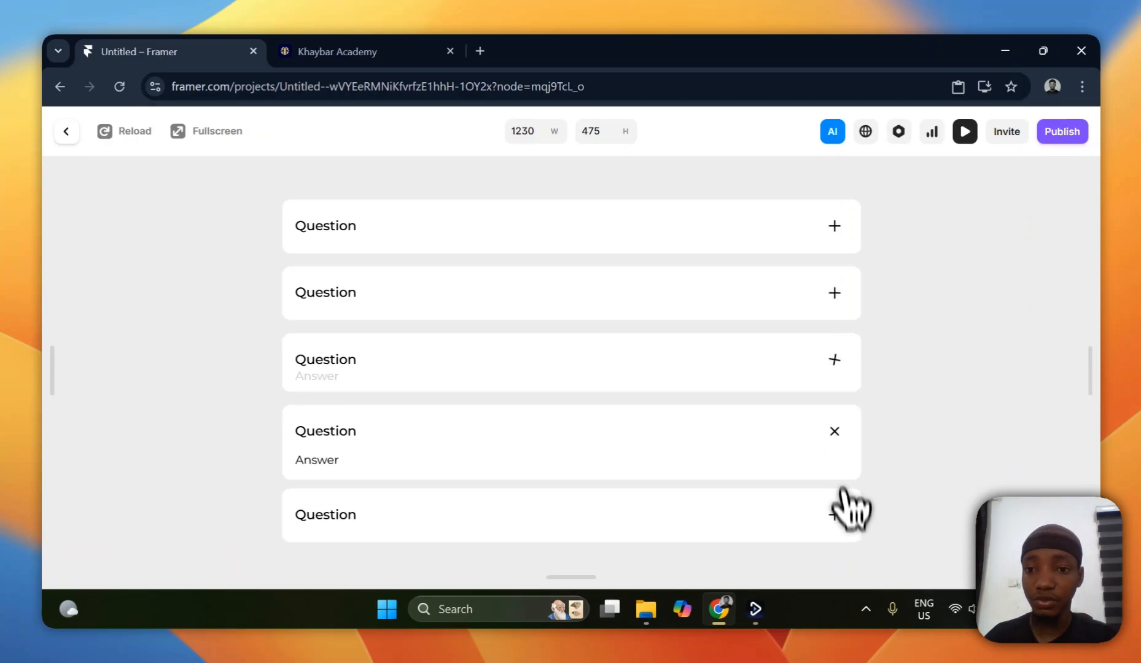
{"action": "left_click", "coordinate": [838, 512]}
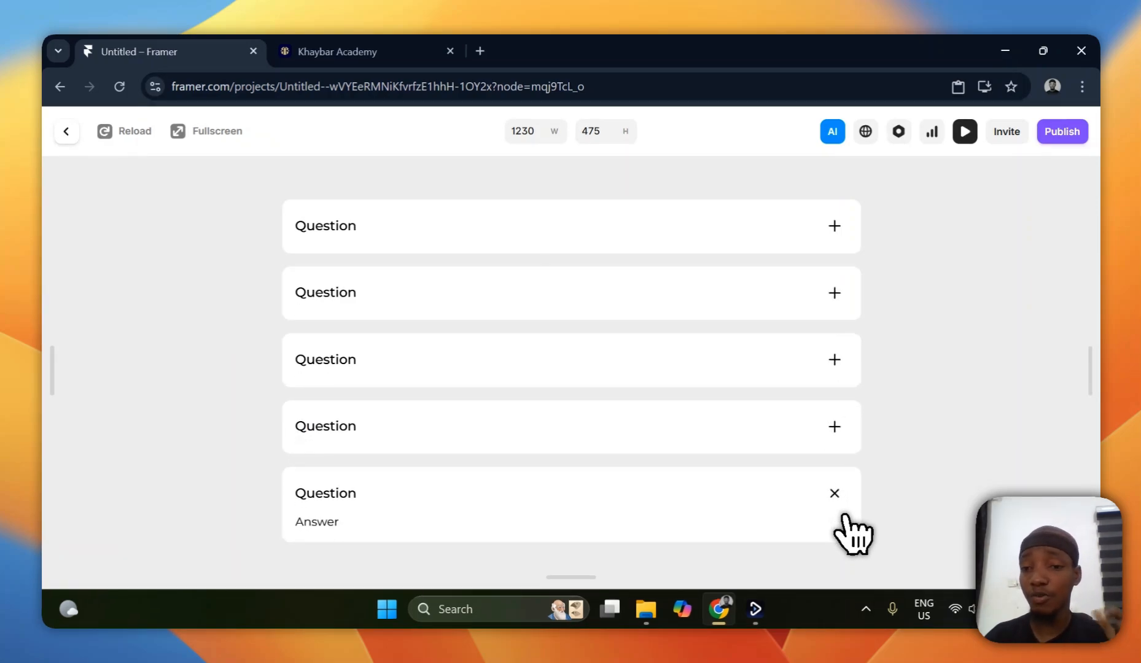
{"action": "left_click", "coordinate": [843, 516]}
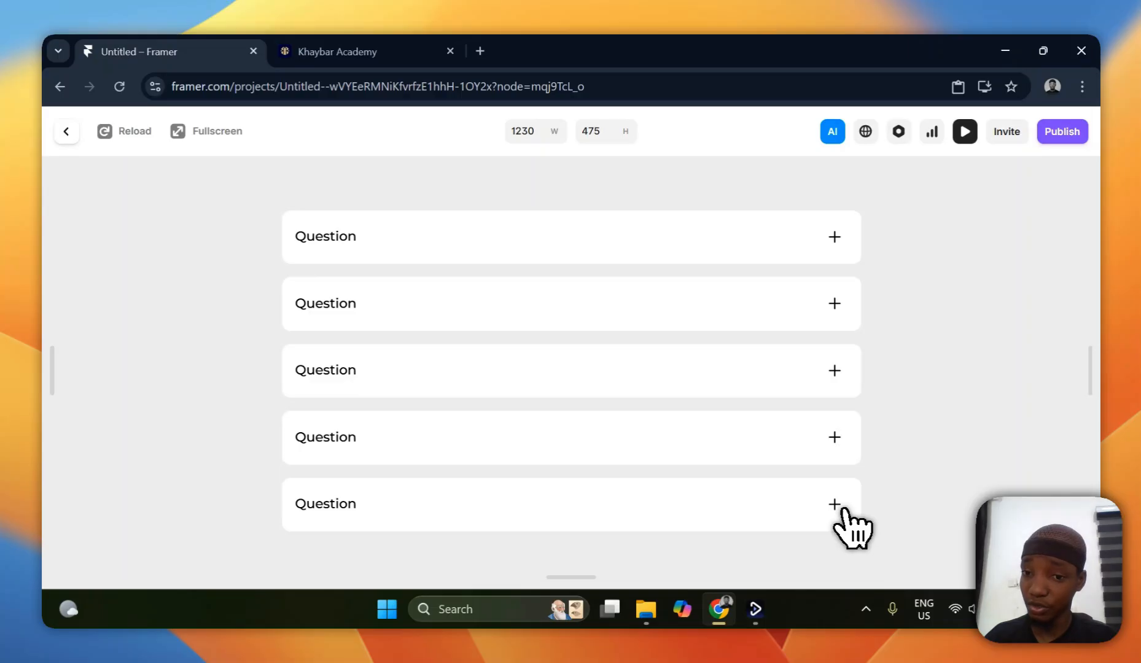
{"action": "left_click", "coordinate": [844, 511]}
{"action": "left_click", "coordinate": [843, 506]}
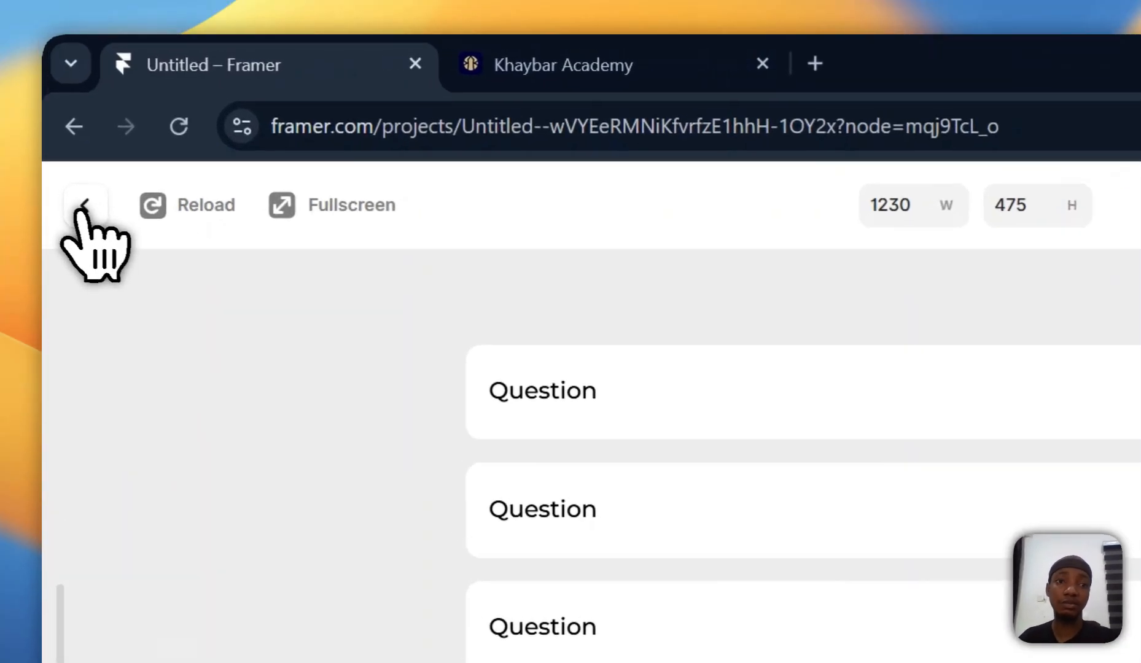
{"action": "left_click", "coordinate": [66, 131]}
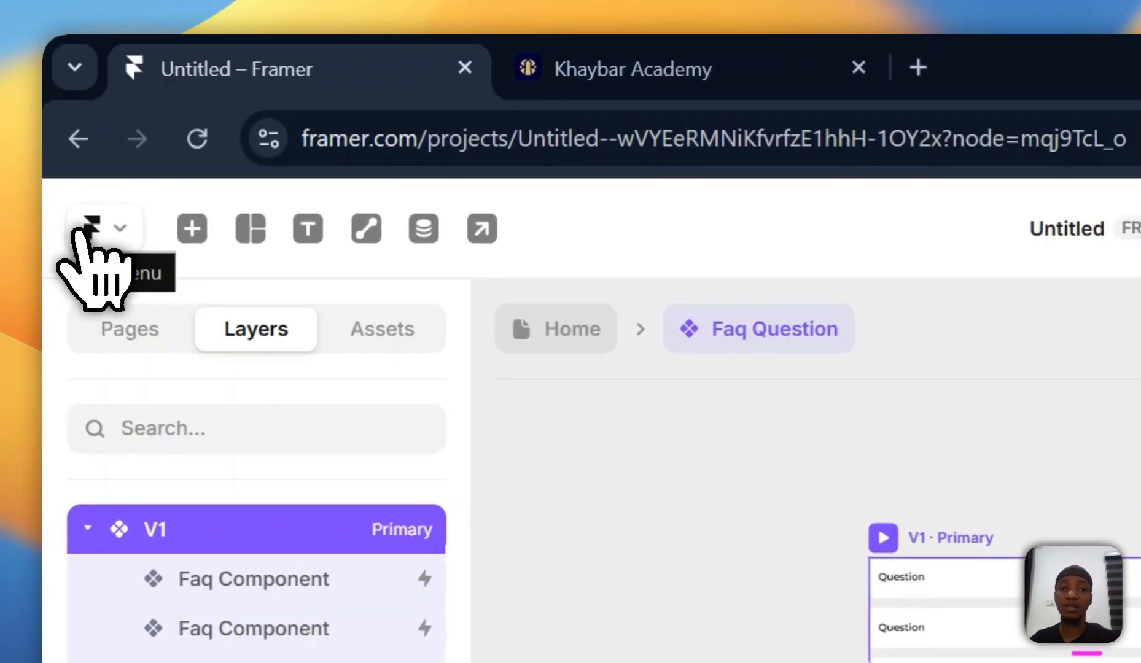